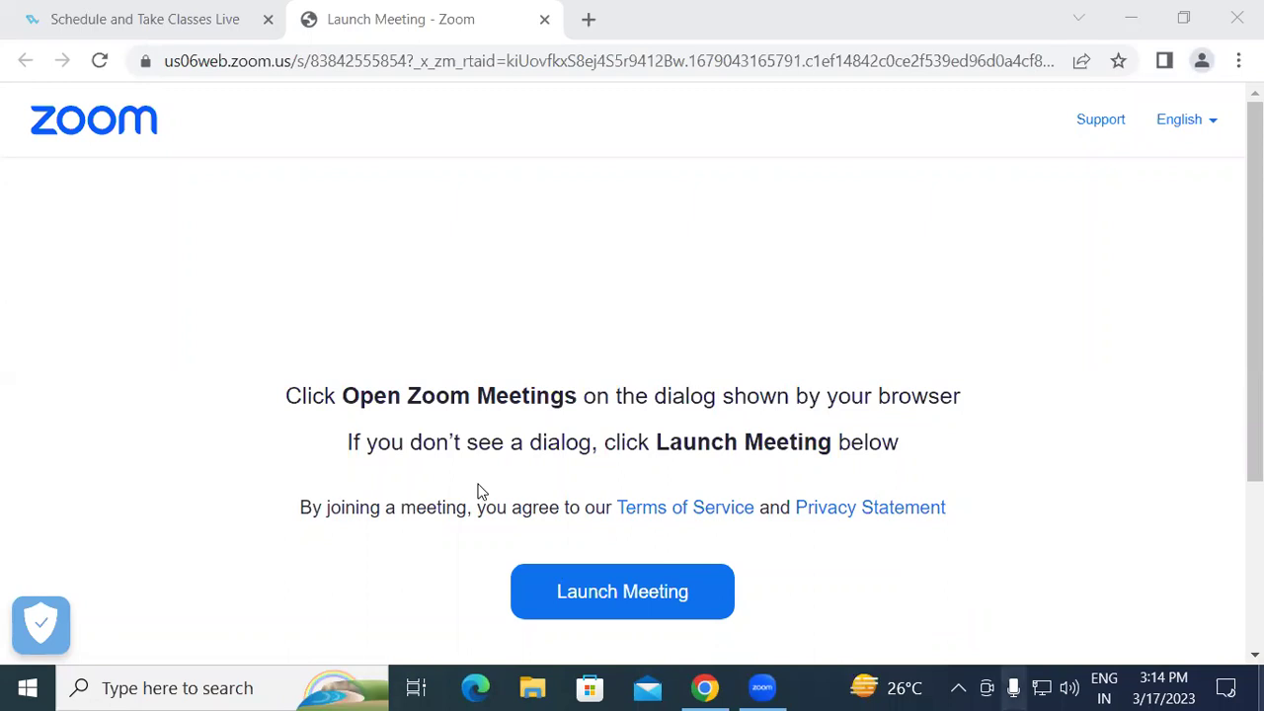
- Copy the "photos for photoshop practical" folder from SK (E:) into New Volume (D:) in File Explorer
click(1212, 534)
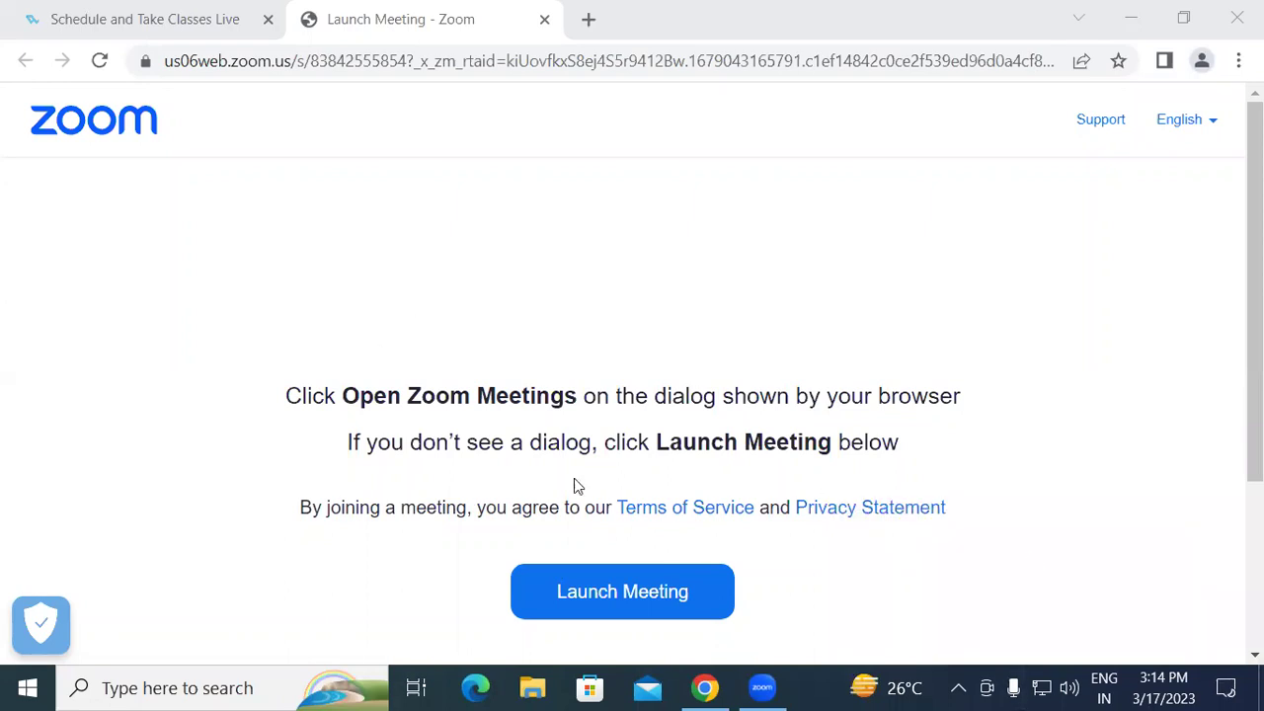
scroll(1017, 202, down, 7)
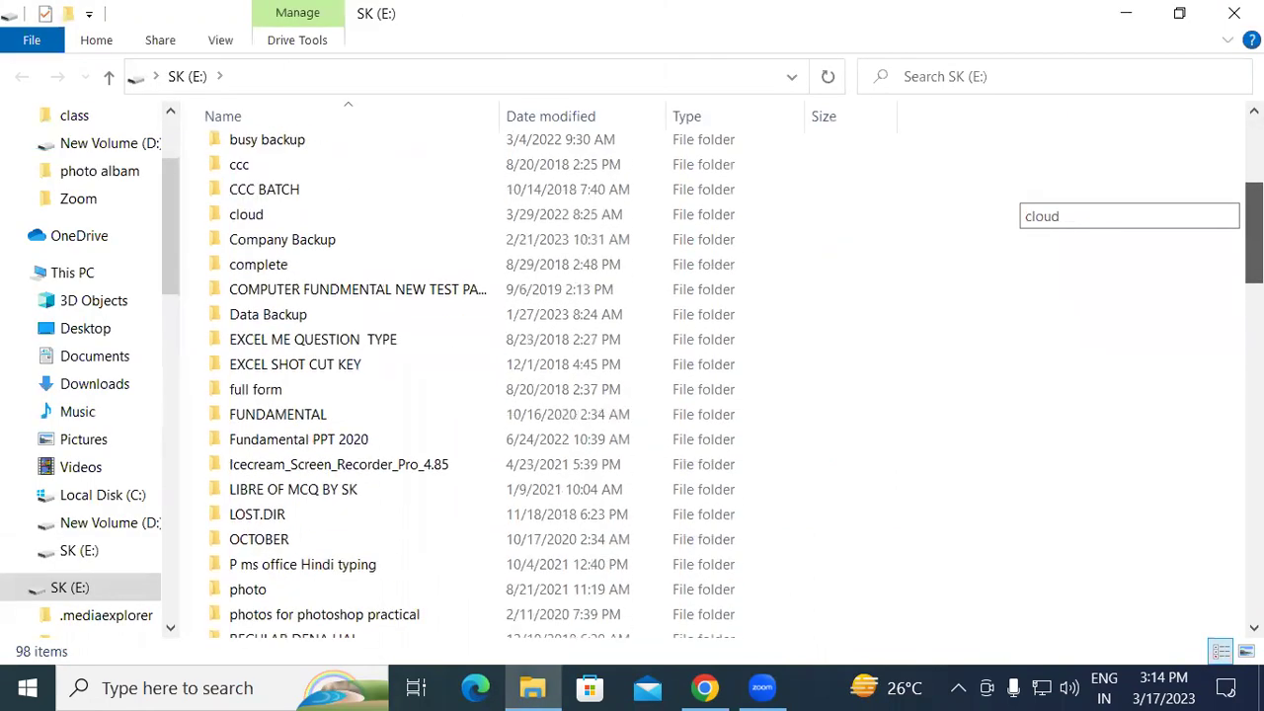
scroll(1017, 203, down, 1)
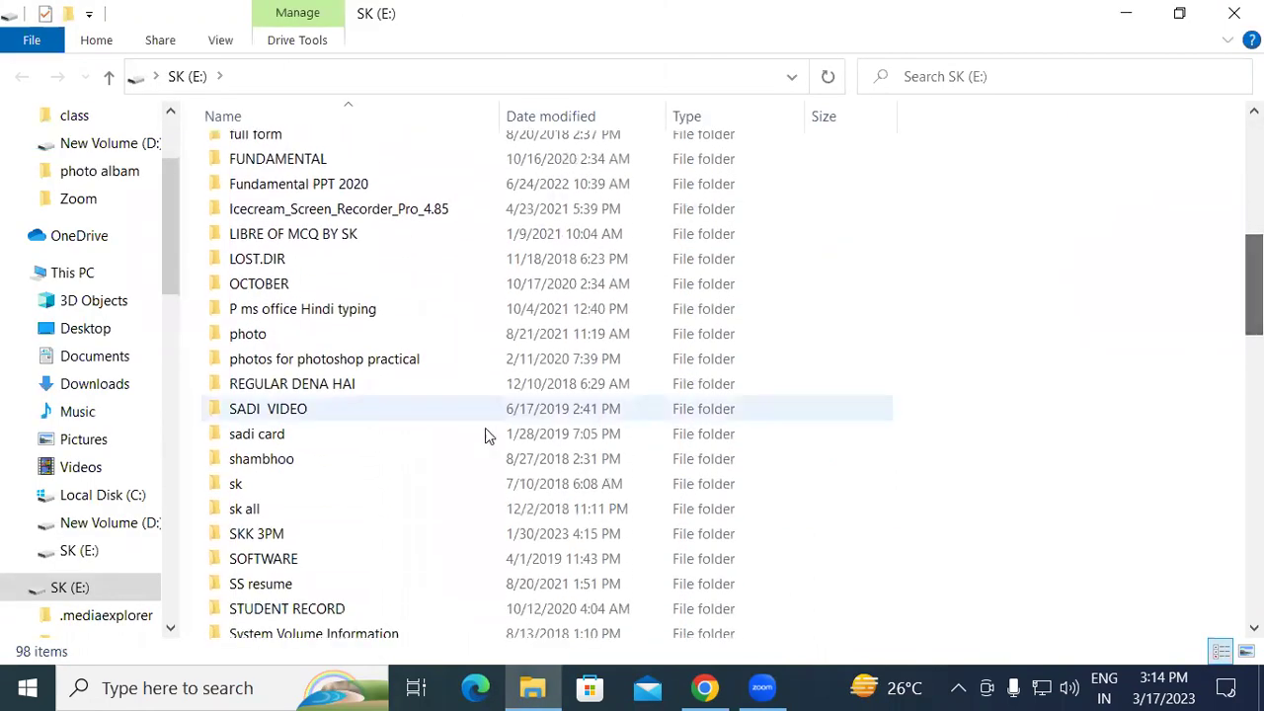
click(398, 357)
right_click(398, 357)
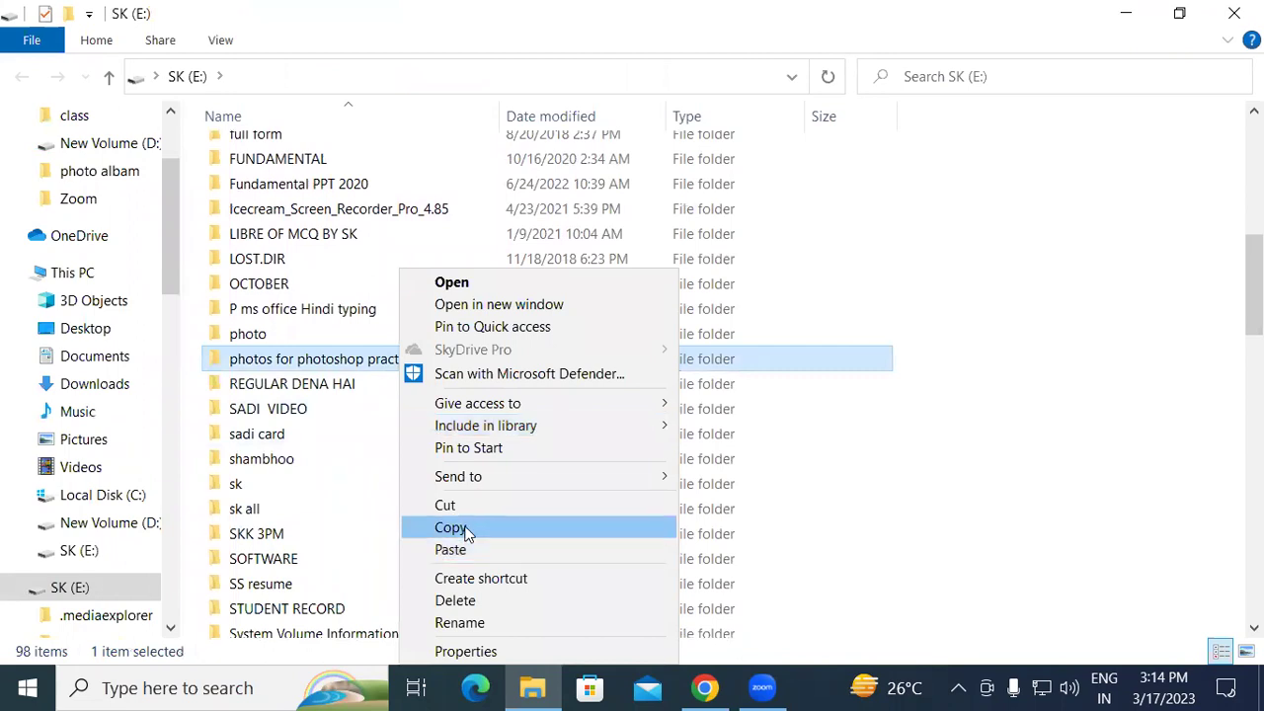
click(464, 534)
click(103, 525)
right_click(776, 348)
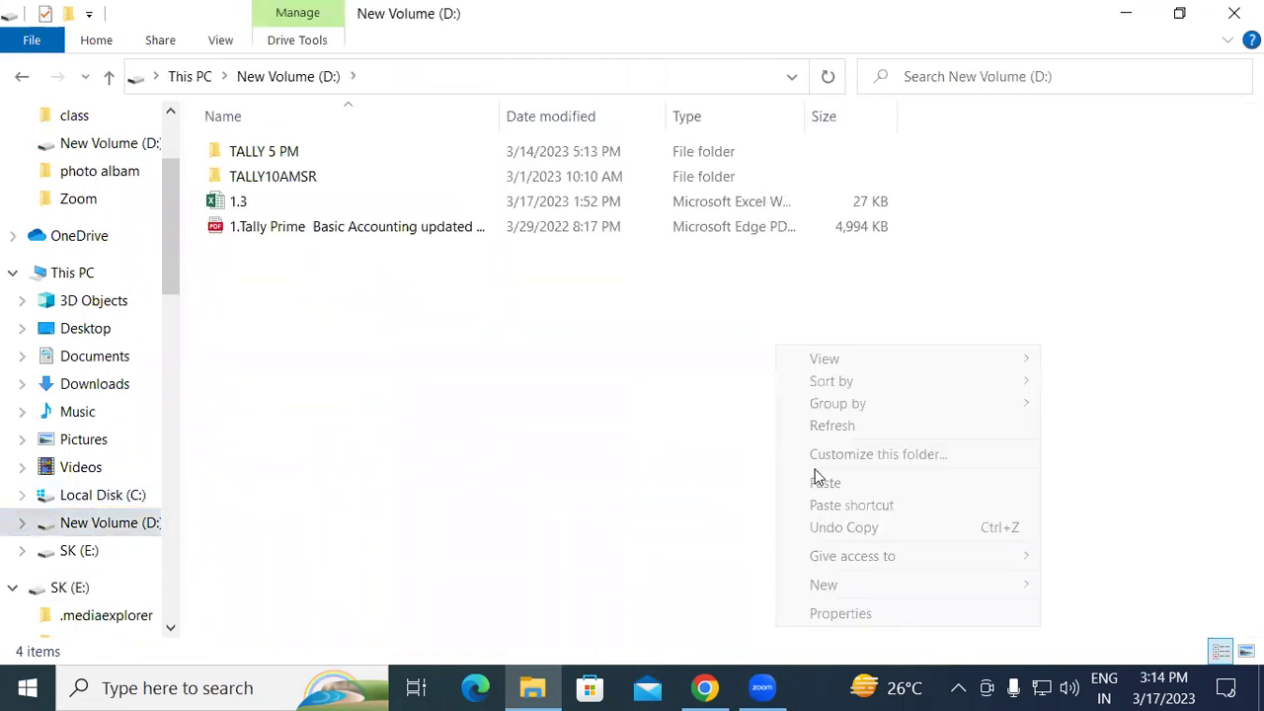
click(836, 481)
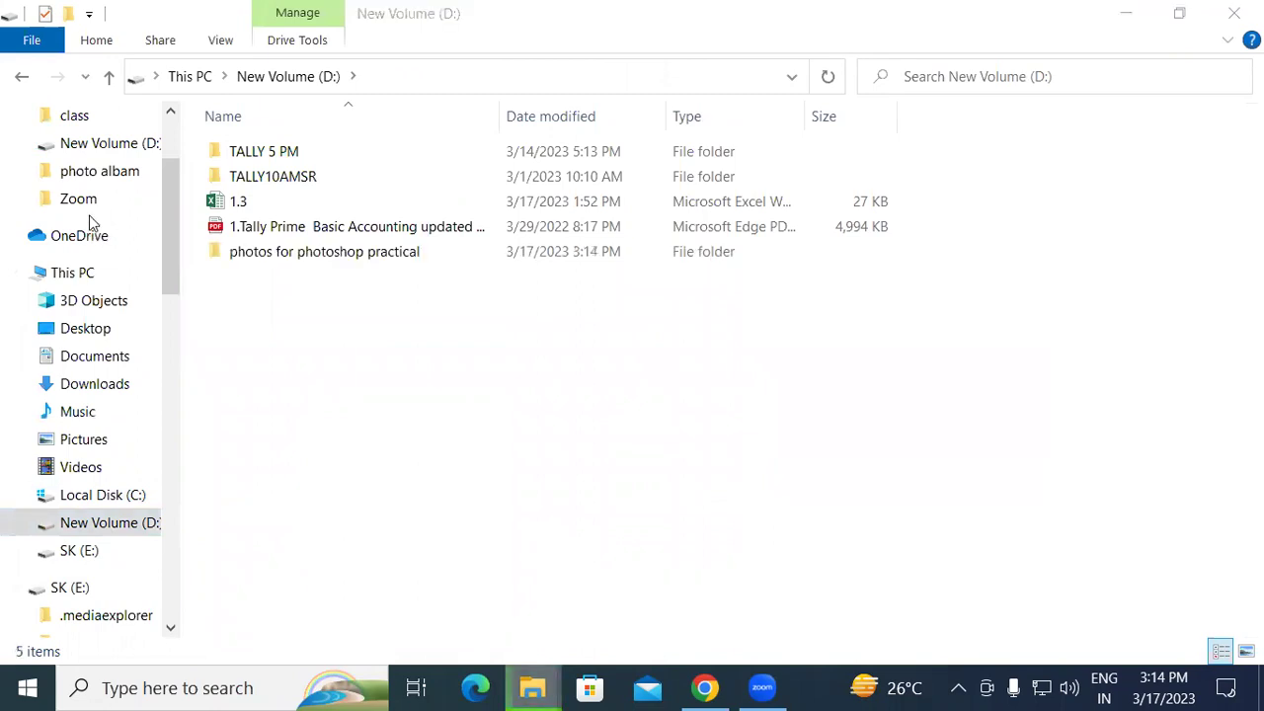
- Open the copied "photos for photoshop practical" folder and look at the 13in-Yellow-Cotton-Girls-Night photo among its images
double_click(370, 255)
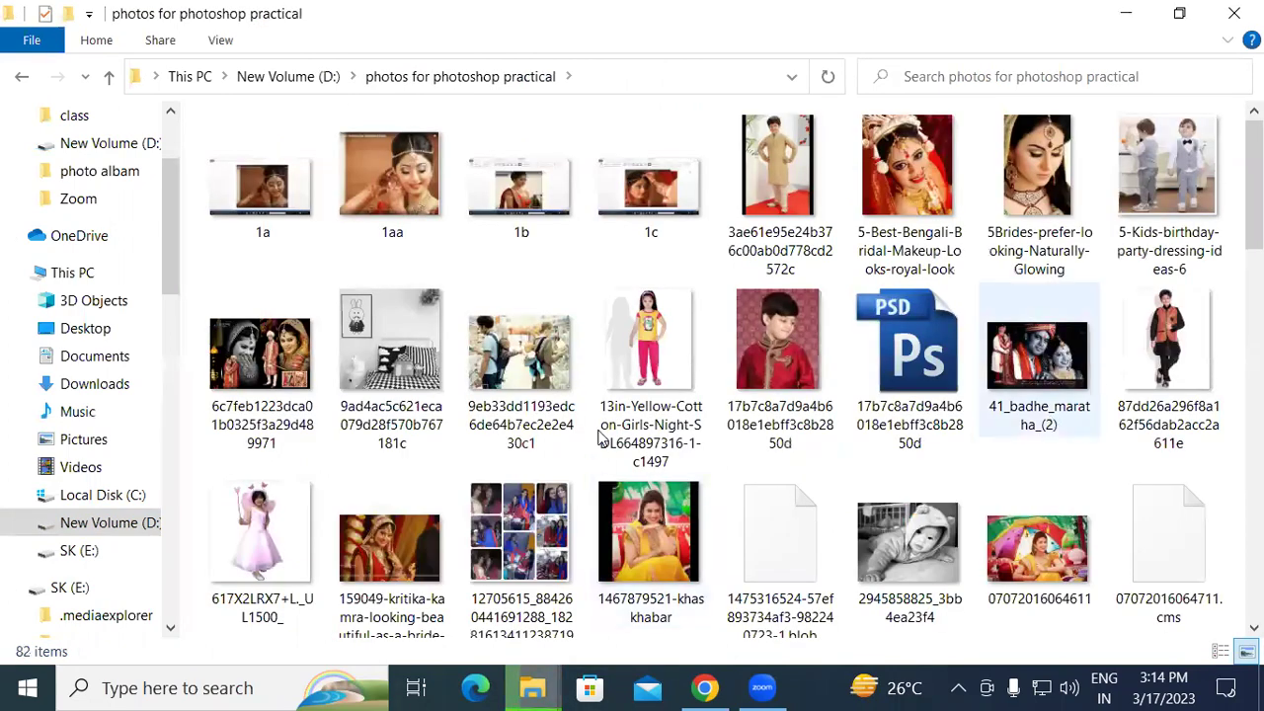
click(647, 348)
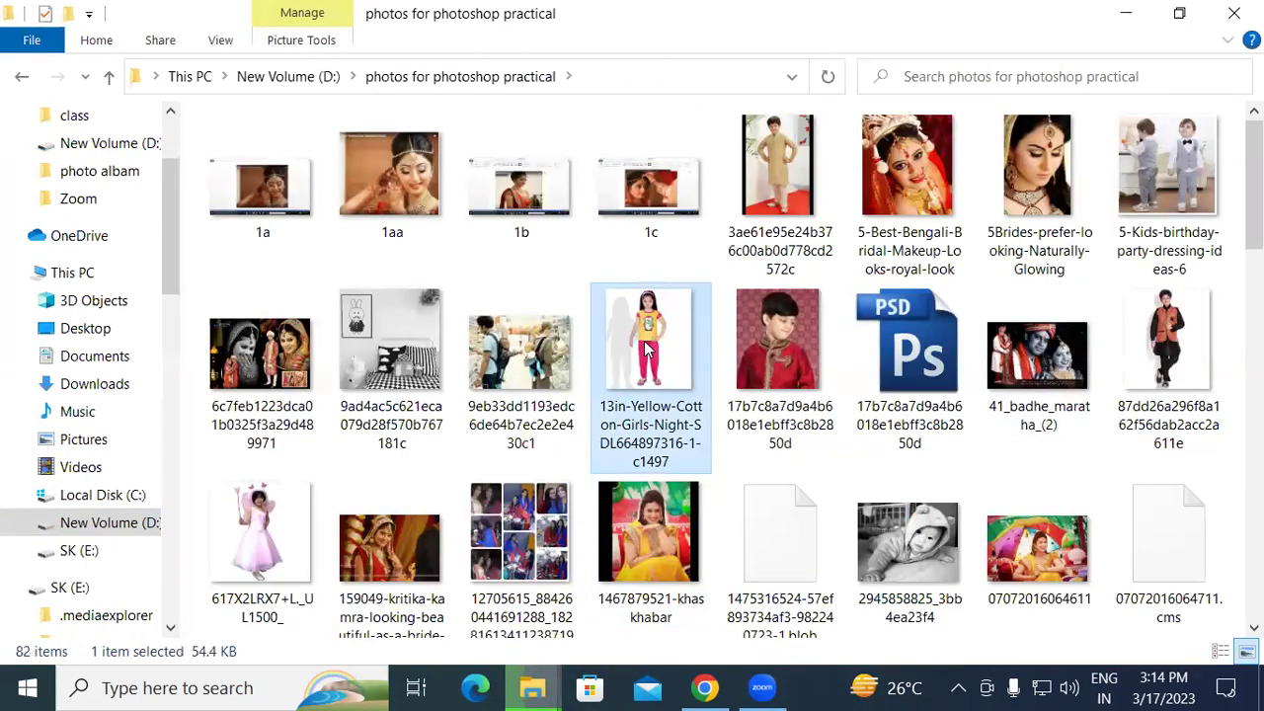
right_click(637, 341)
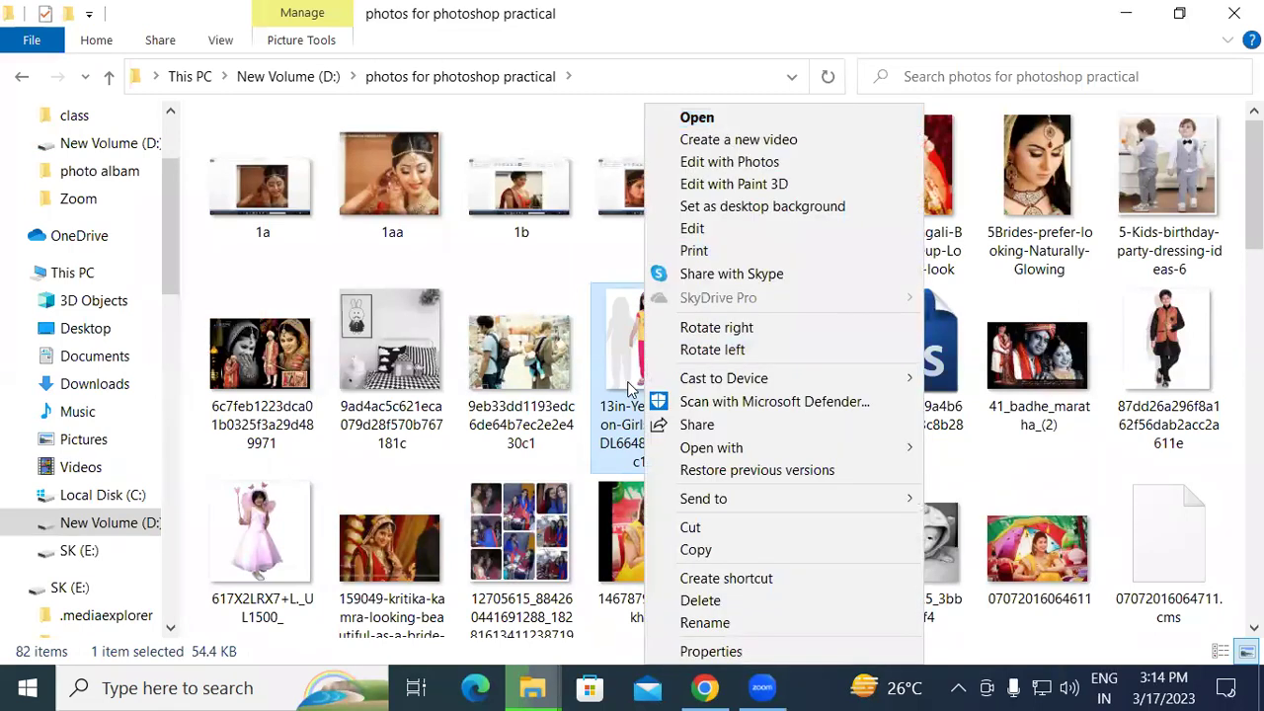
key(Escape)
right_click(624, 339)
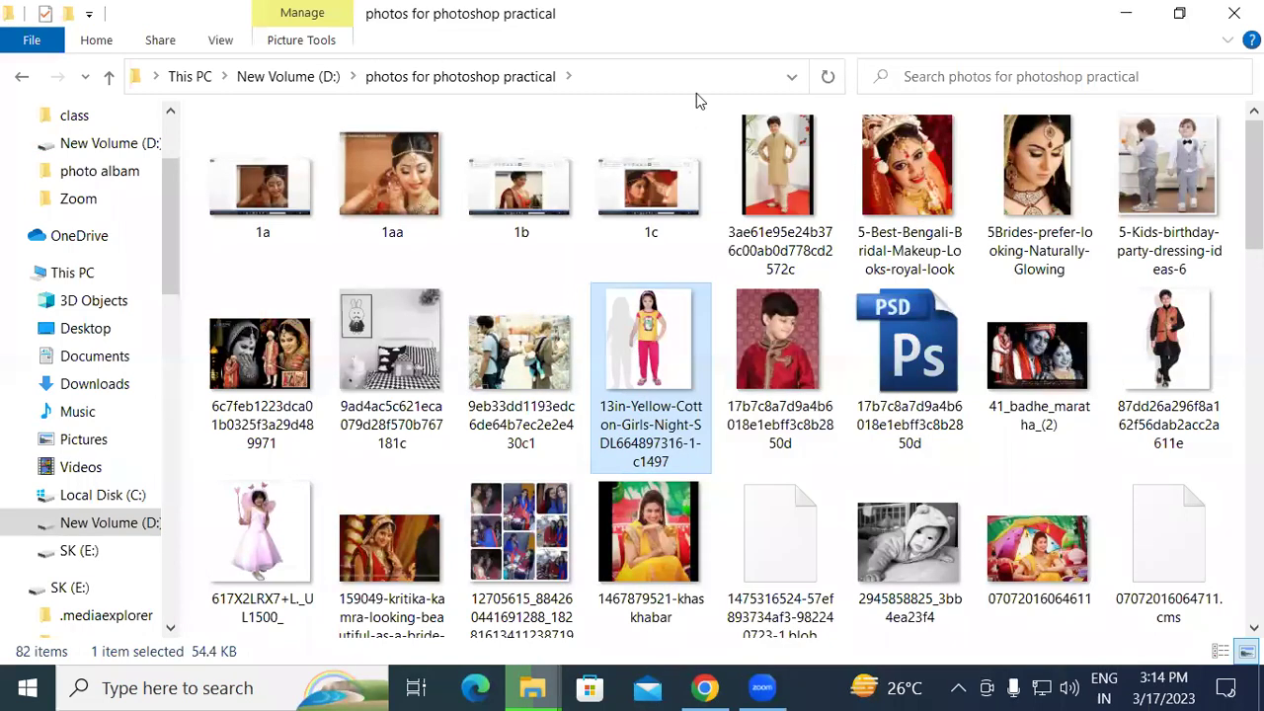
click(683, 128)
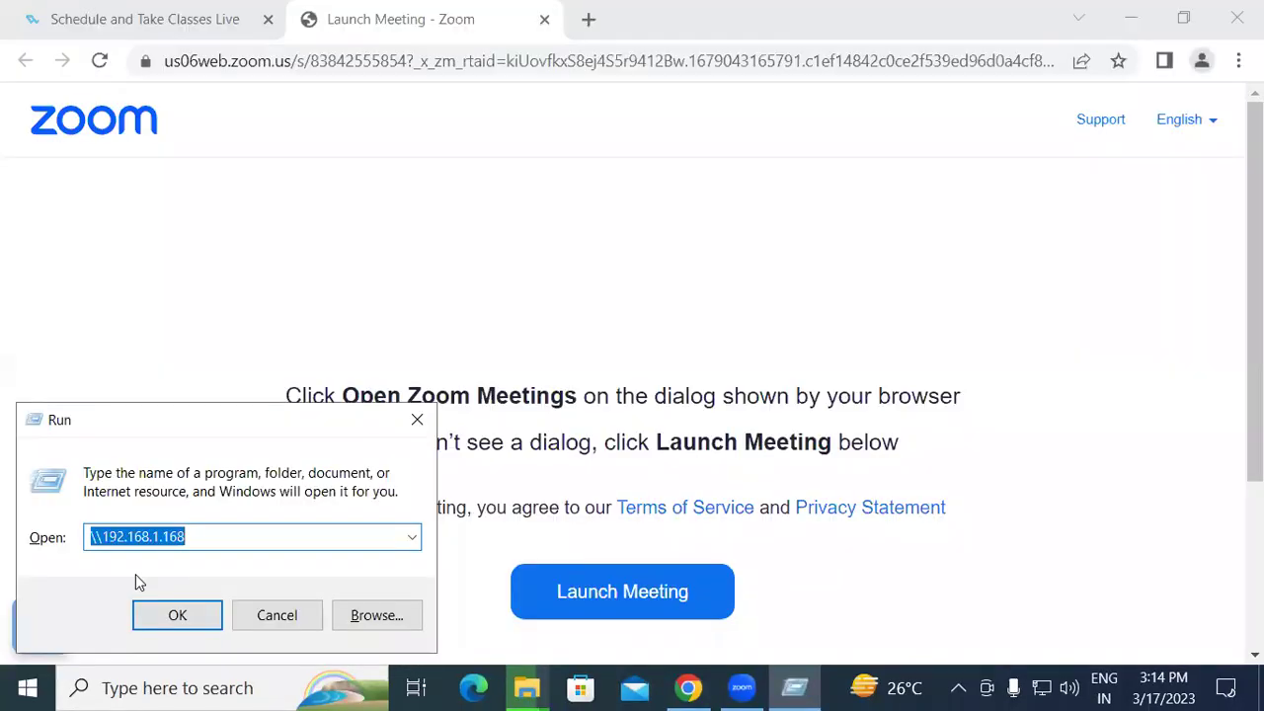
- Launch Adobe Photoshop by running "photoshop" from the Run dialog
text(ph)
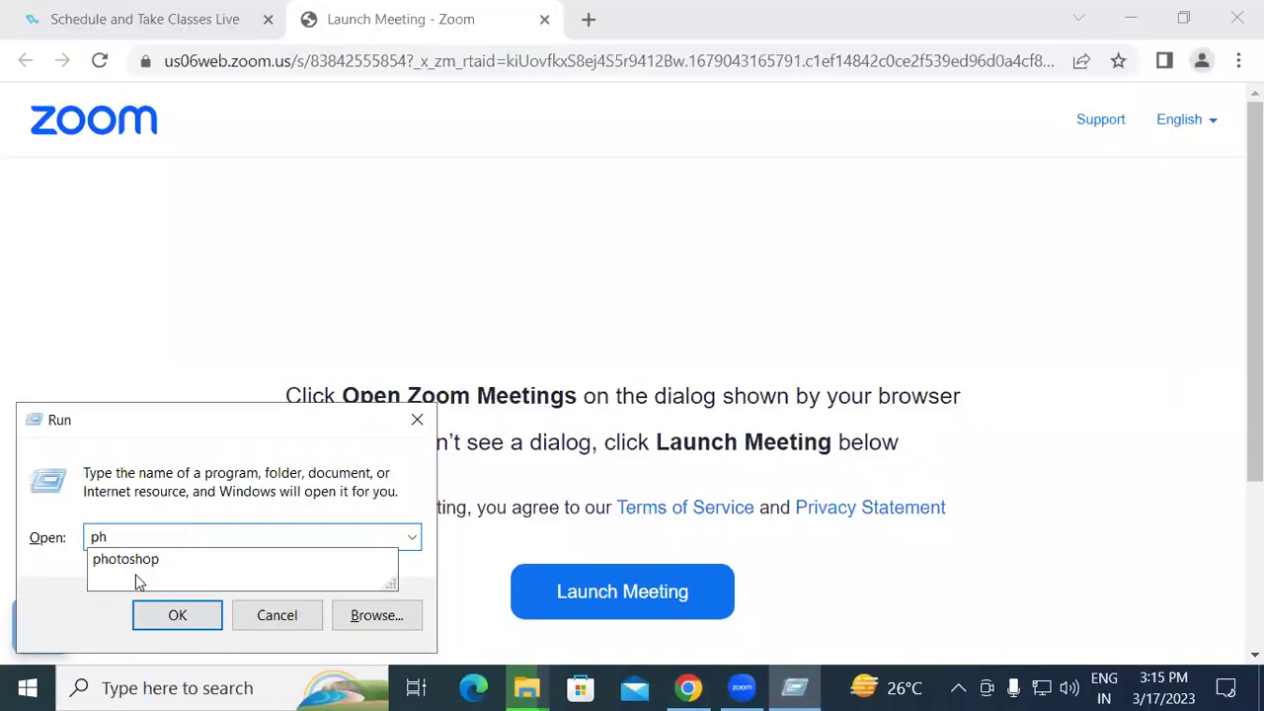
click(148, 559)
click(201, 618)
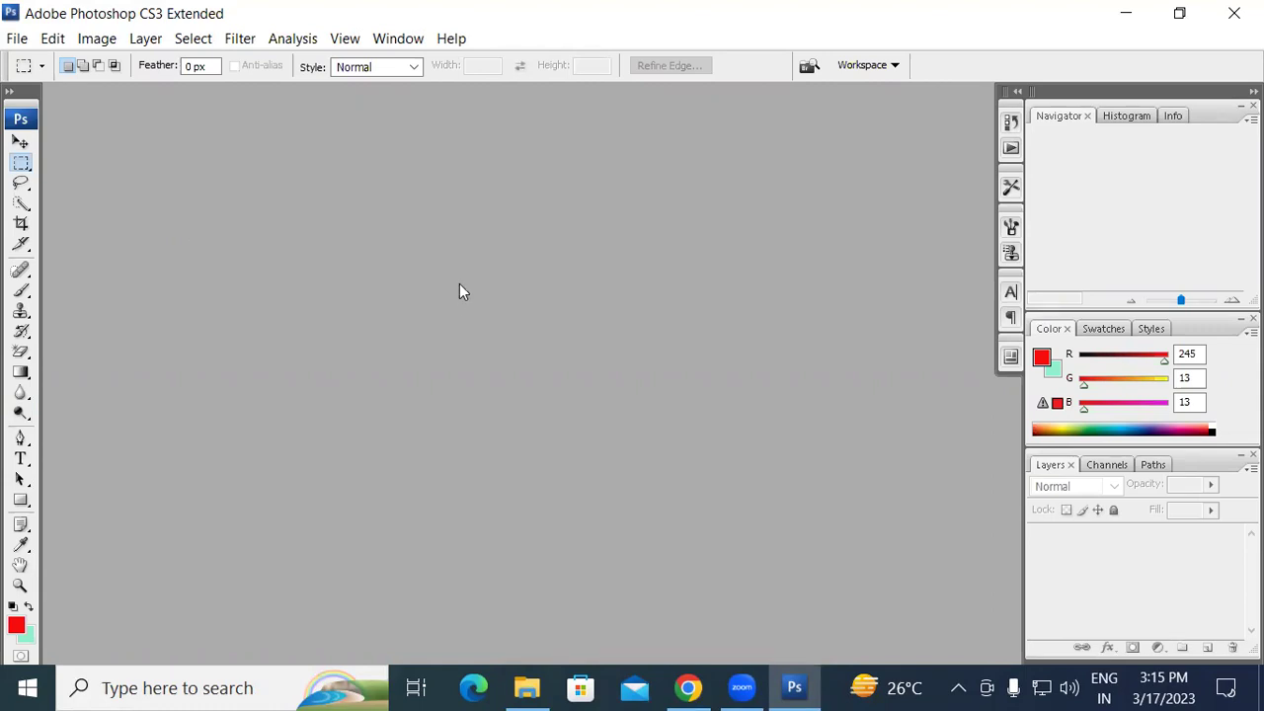
- Create a new white RGB document of 6 x 5 inches at 300 pixels/inch and position its window in the workspace
key(ctrl+n)
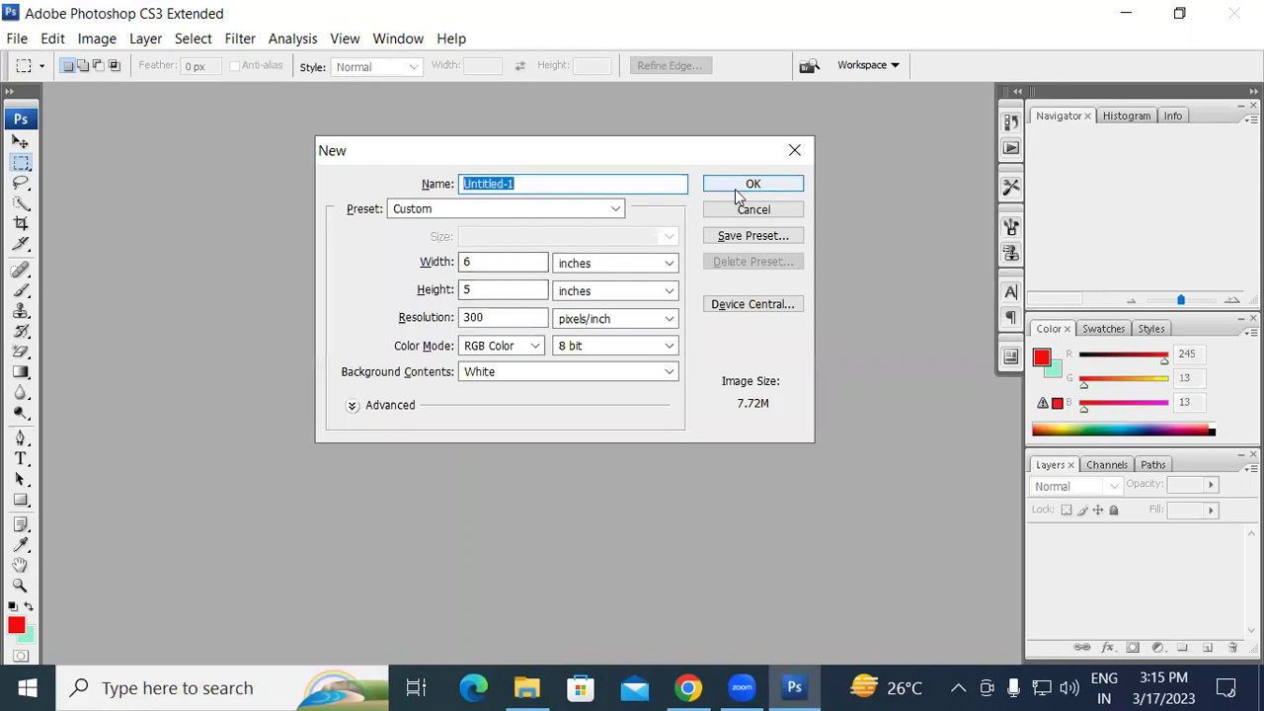
click(738, 188)
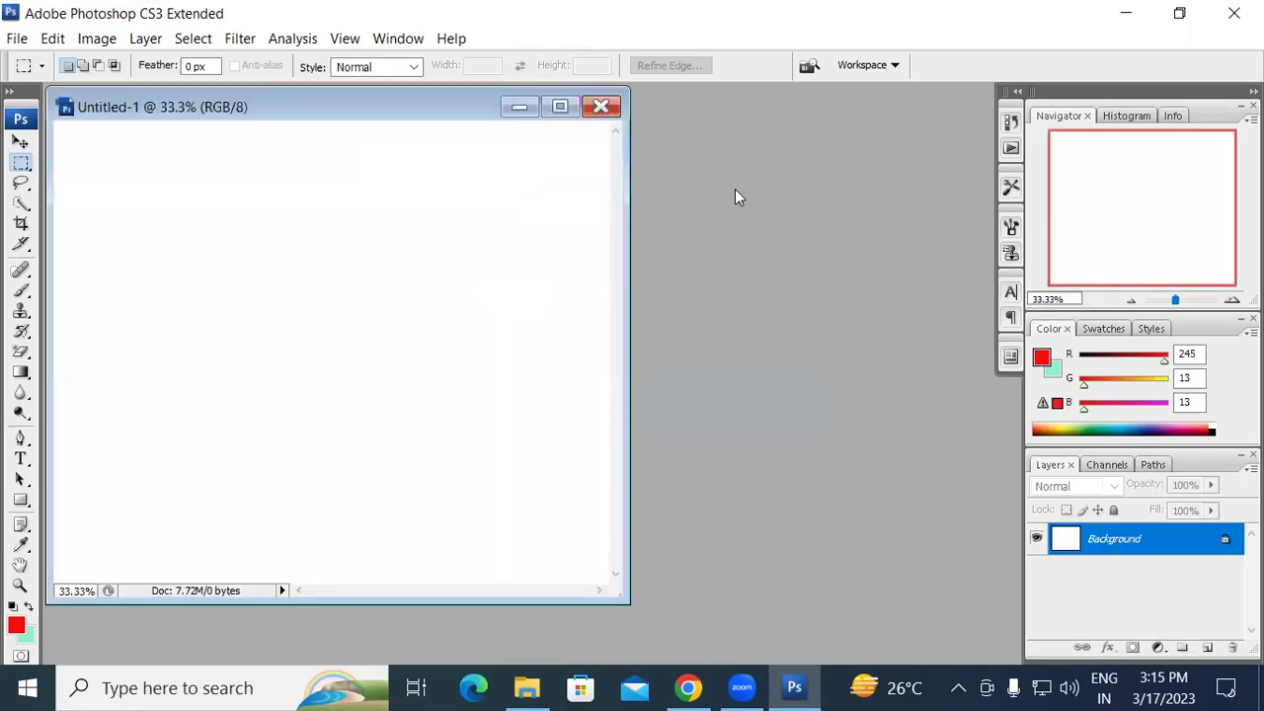
drag(268, 99, 387, 125)
drag(474, 145, 579, 127)
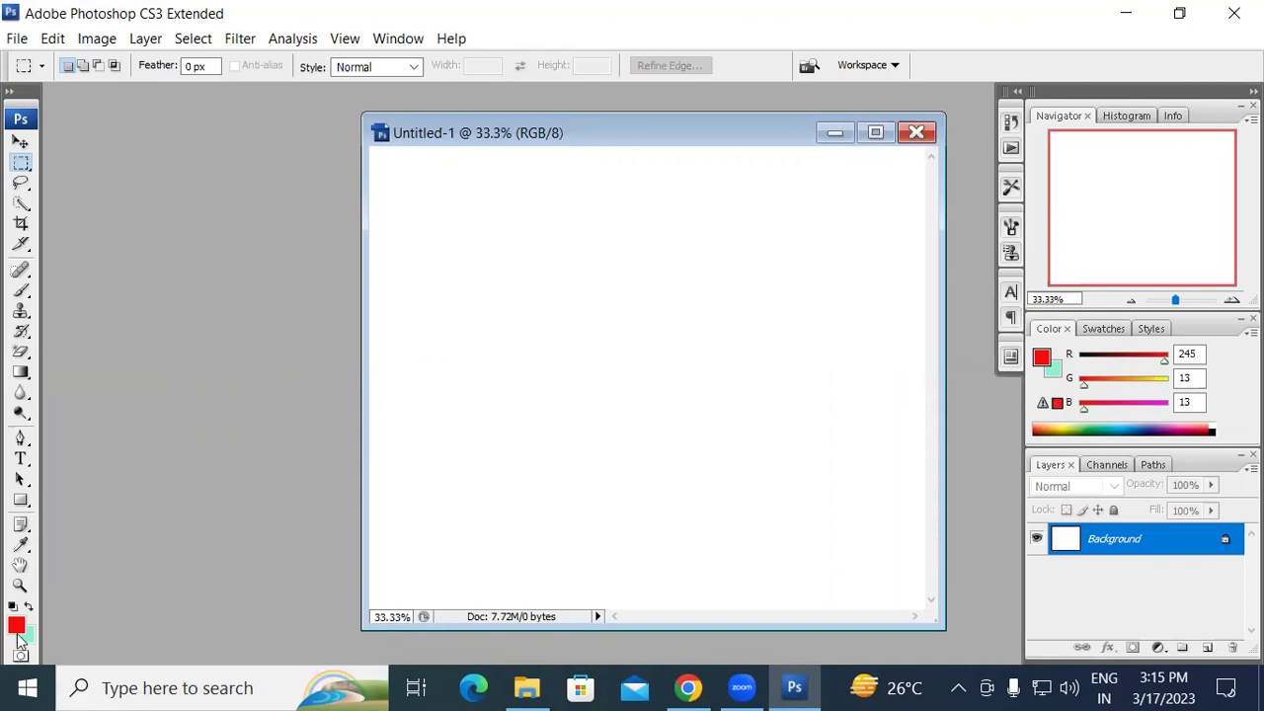
drag(465, 125, 398, 129)
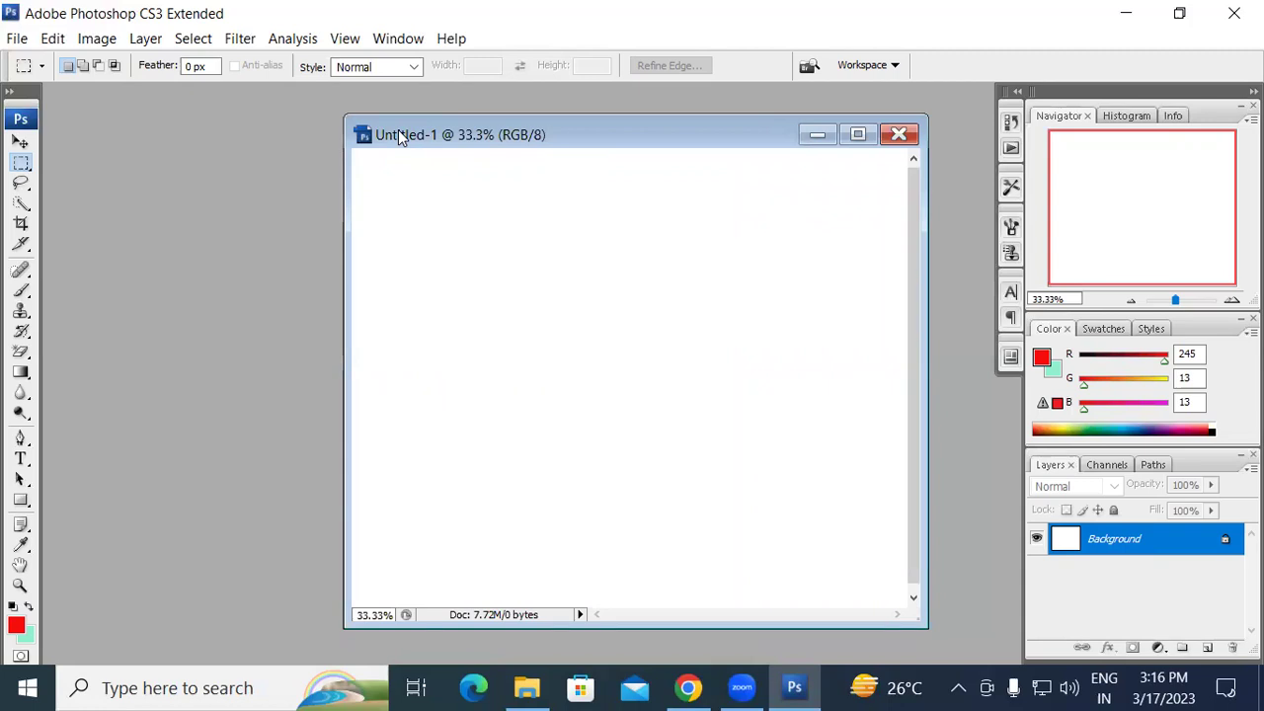
click(688, 685)
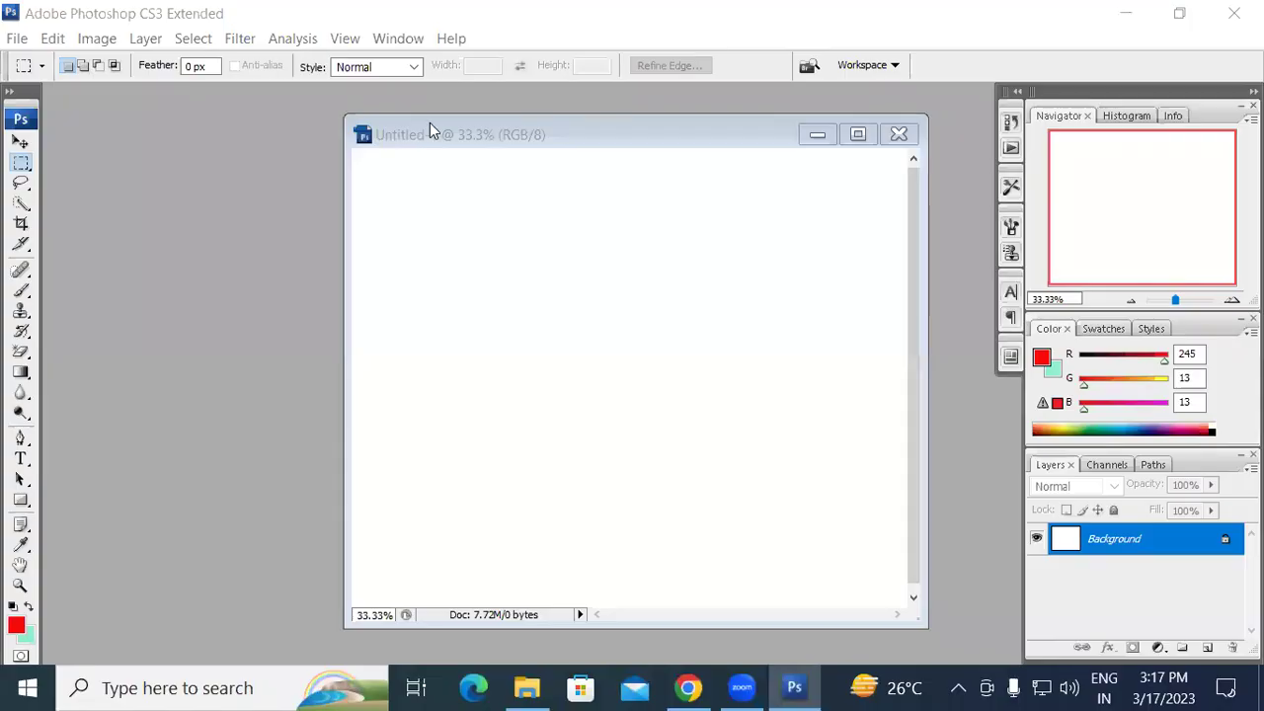
mouse_move(430, 123)
mouse_down()
mouse_move(444, 136)
mouse_move(429, 98)
mouse_up()
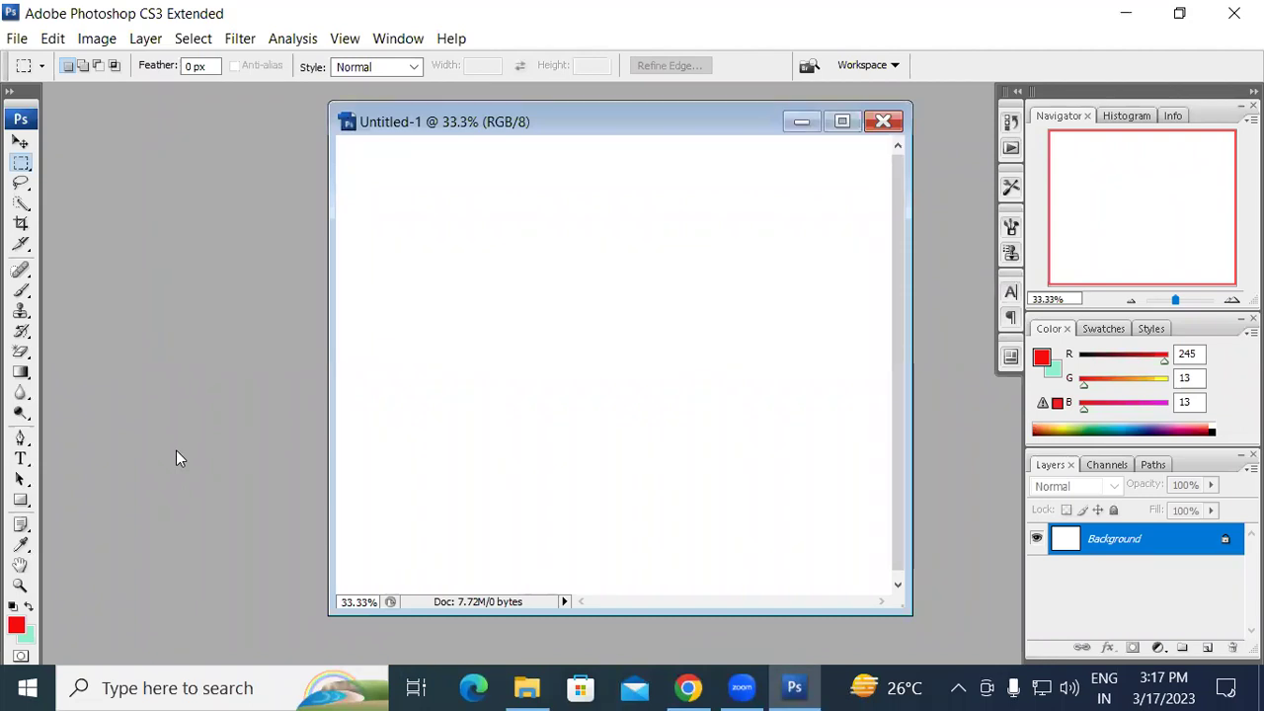
- Fill the Background layer with the mint background colour, with the red foreground colour, and with mint again
key(ctrl+BackSpace)
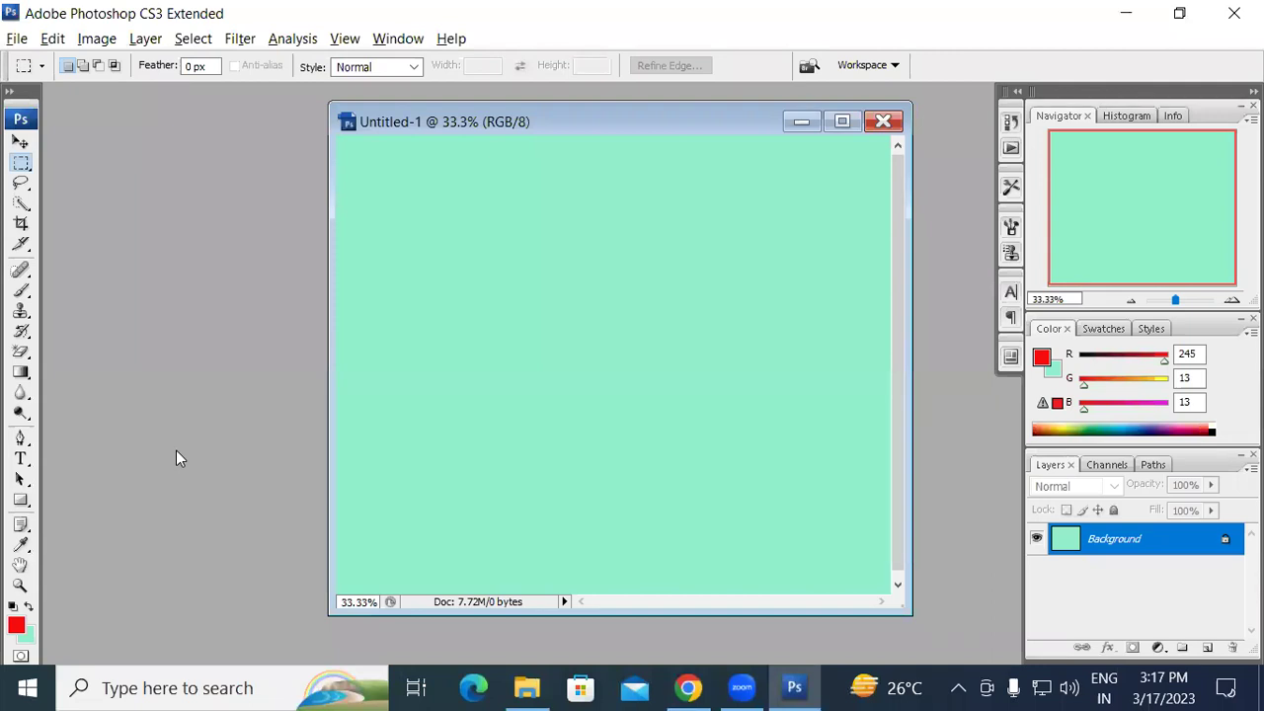
key(alt+BackSpace)
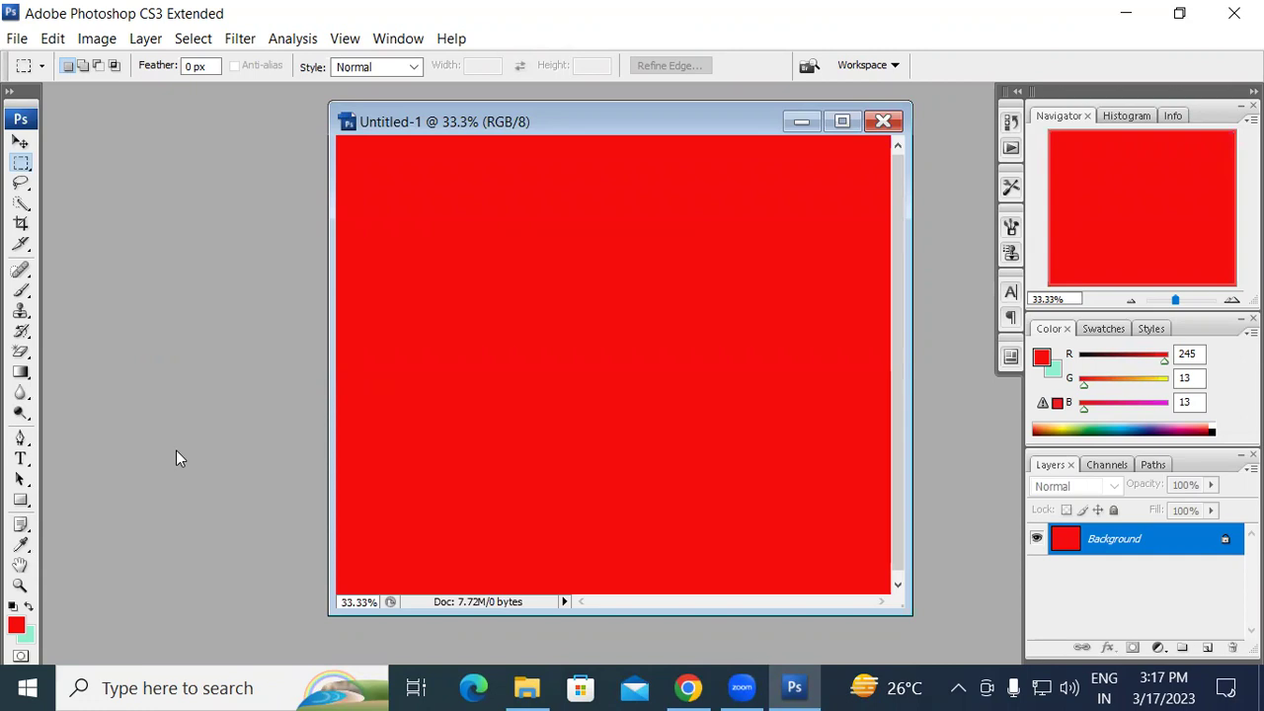
key(ctrl+BackSpace)
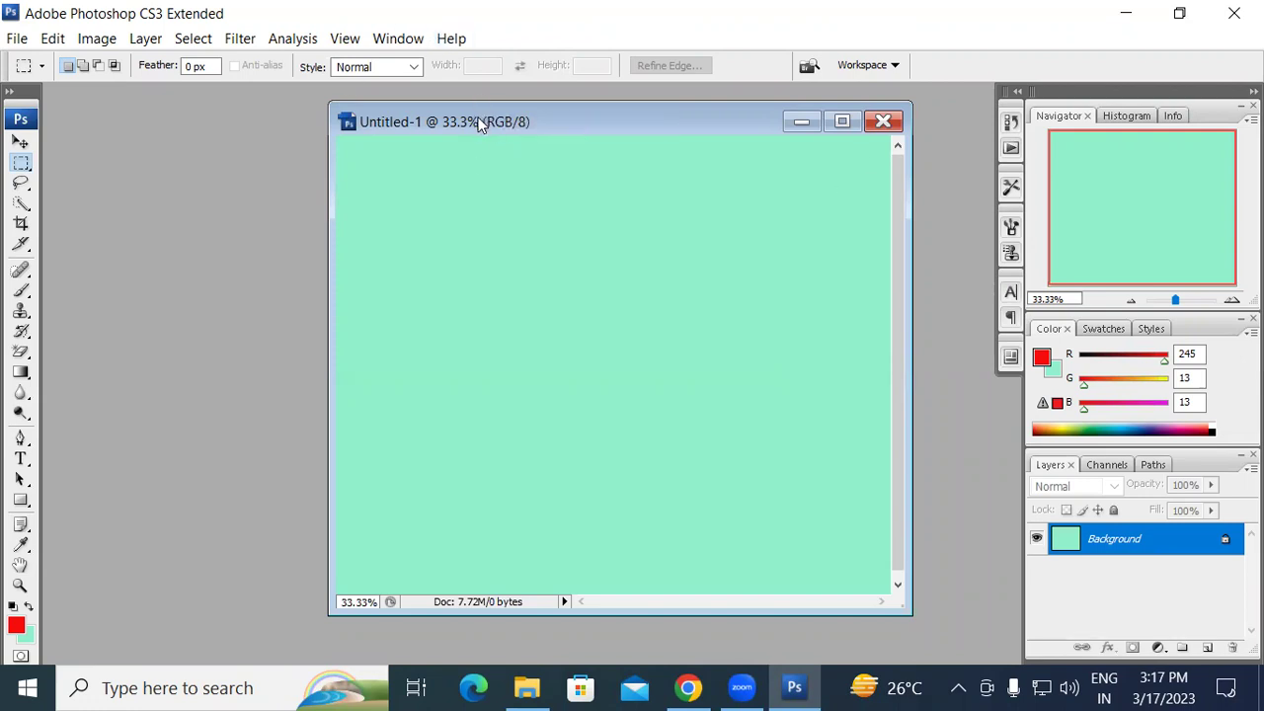
- Open the 13in-Yellow-Cotton-Girls-Night photo from the "photos for photoshop practical" folder on New Volume (D:), beside the mint document
drag(476, 116, 553, 120)
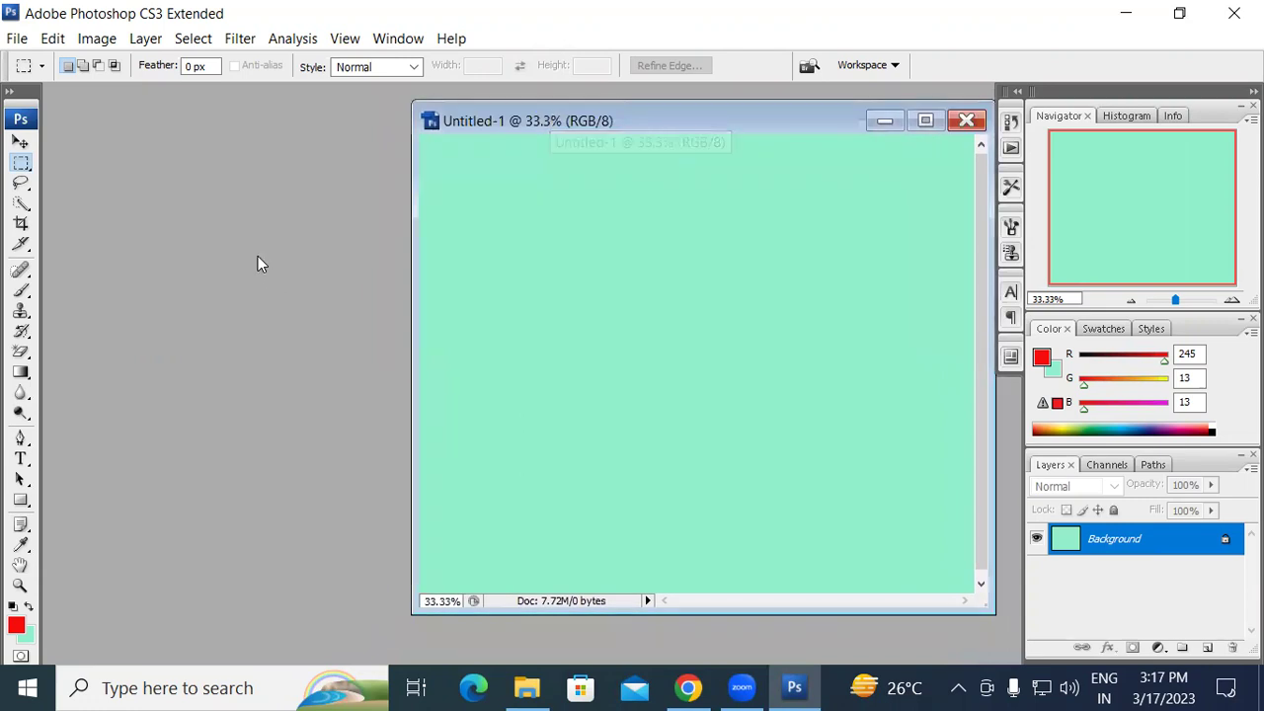
double_click(256, 217)
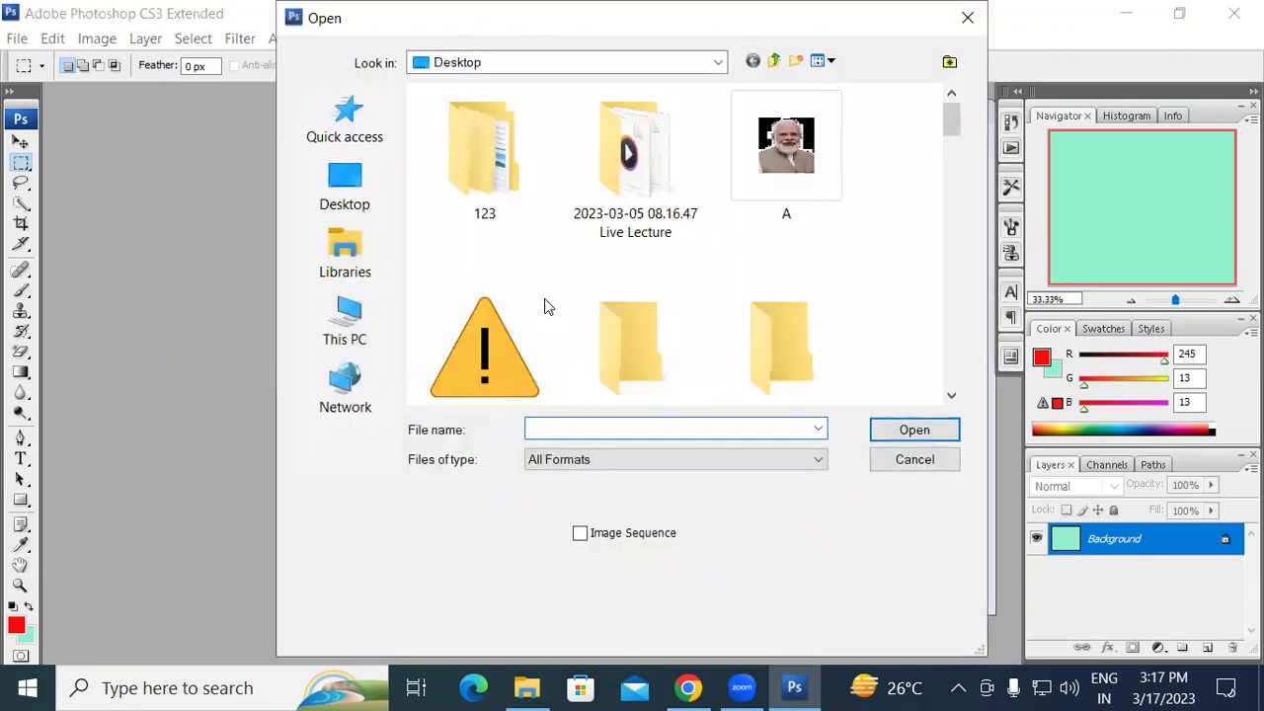
click(371, 323)
drag(954, 199, 951, 313)
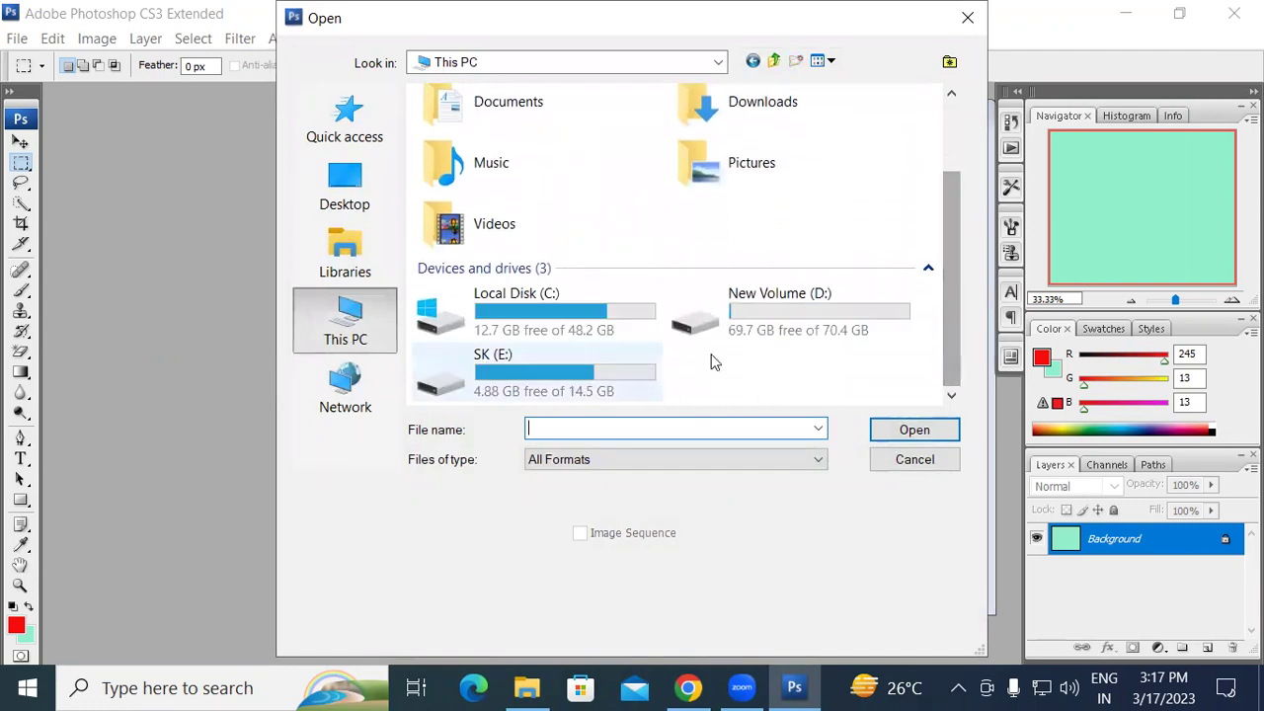
double_click(777, 314)
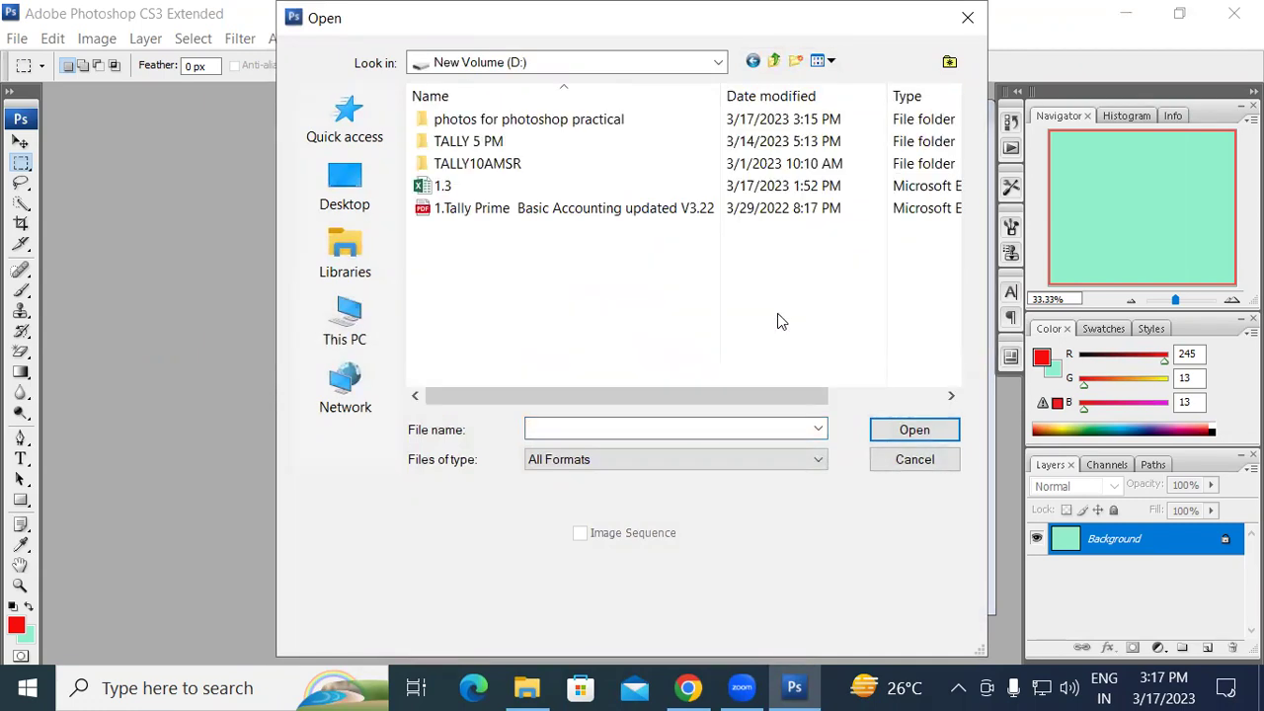
double_click(523, 122)
drag(952, 112, 952, 183)
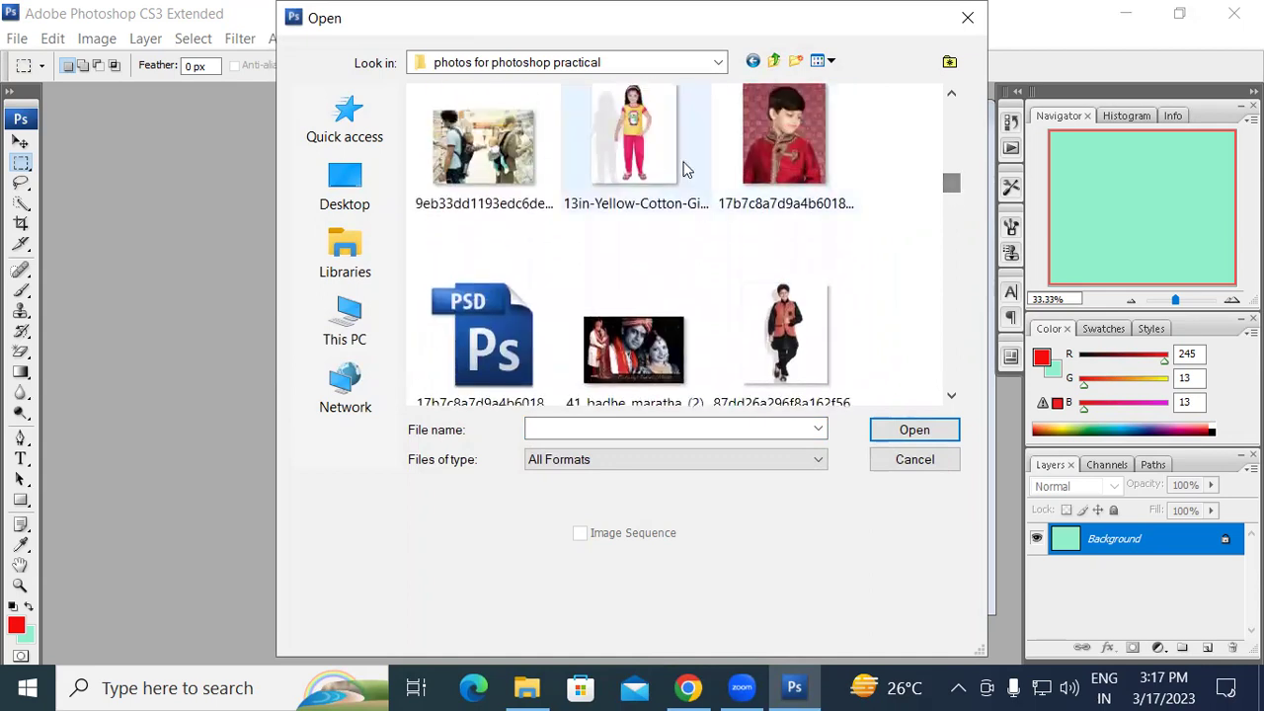
click(679, 172)
click(898, 432)
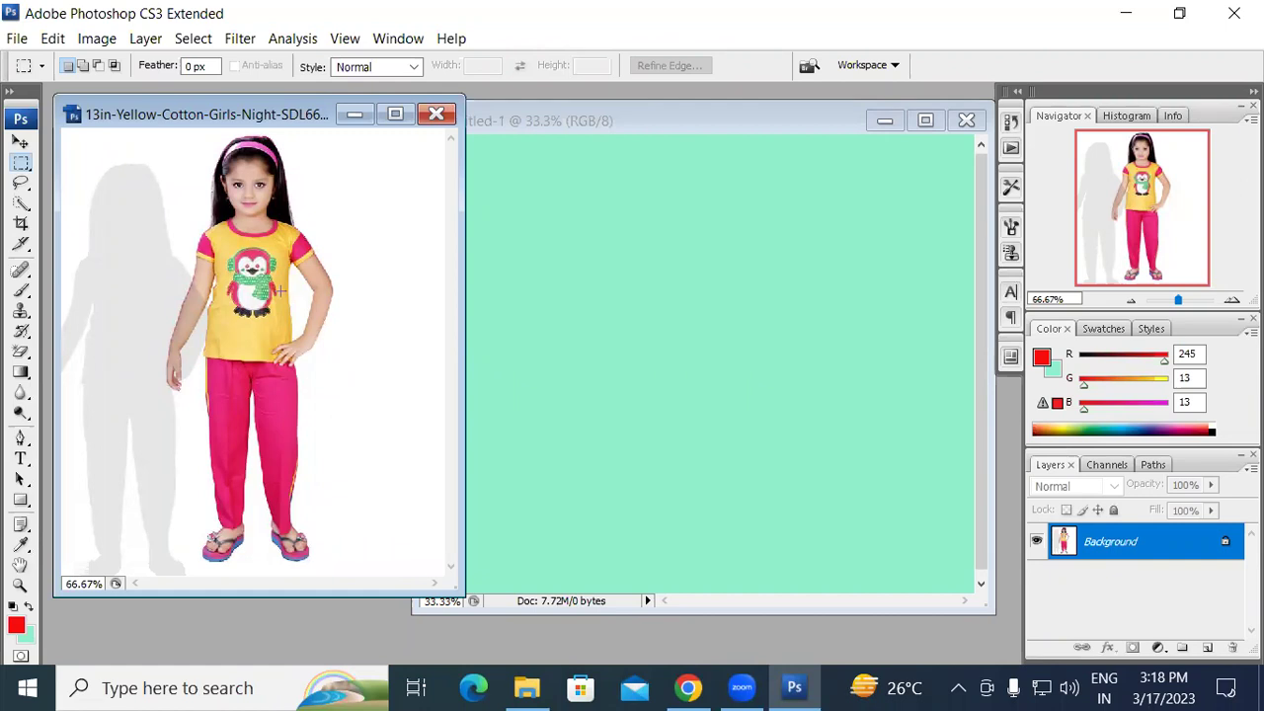
- Try placing the whole girl photo on the mint document with the Move tool, and undo the placement
click(21, 144)
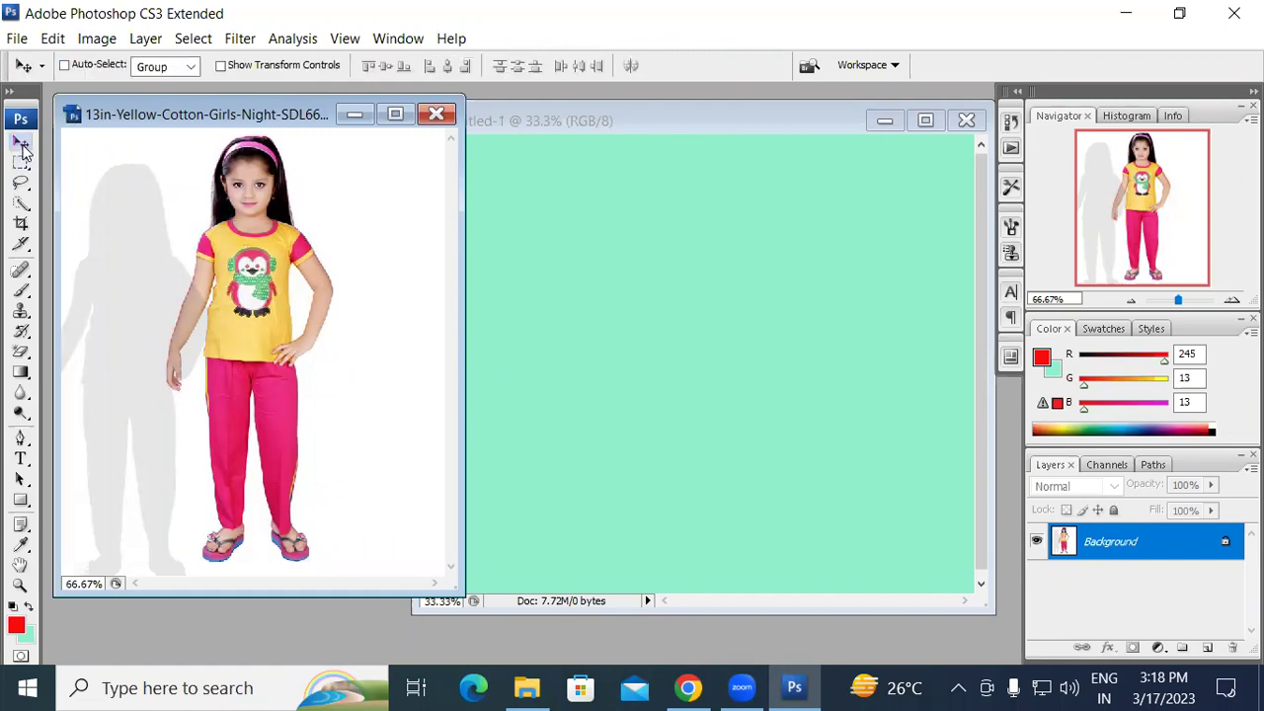
drag(235, 293, 645, 321)
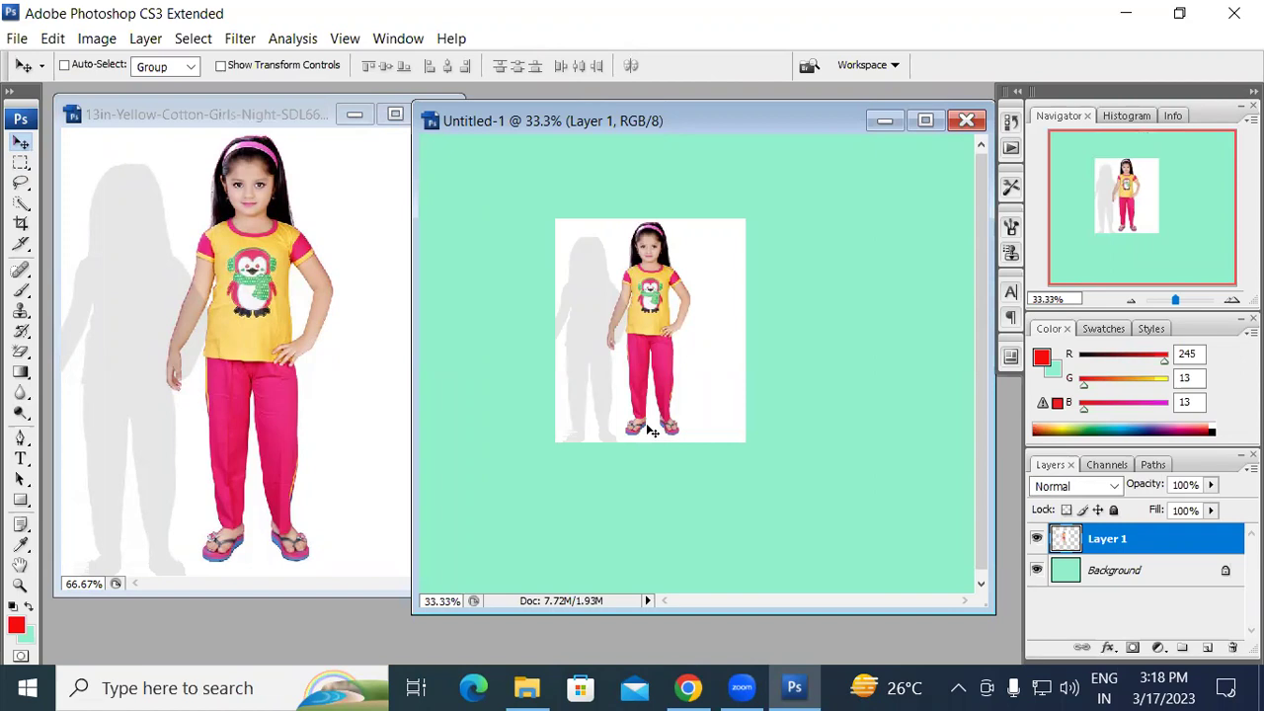
key(ctrl+z)
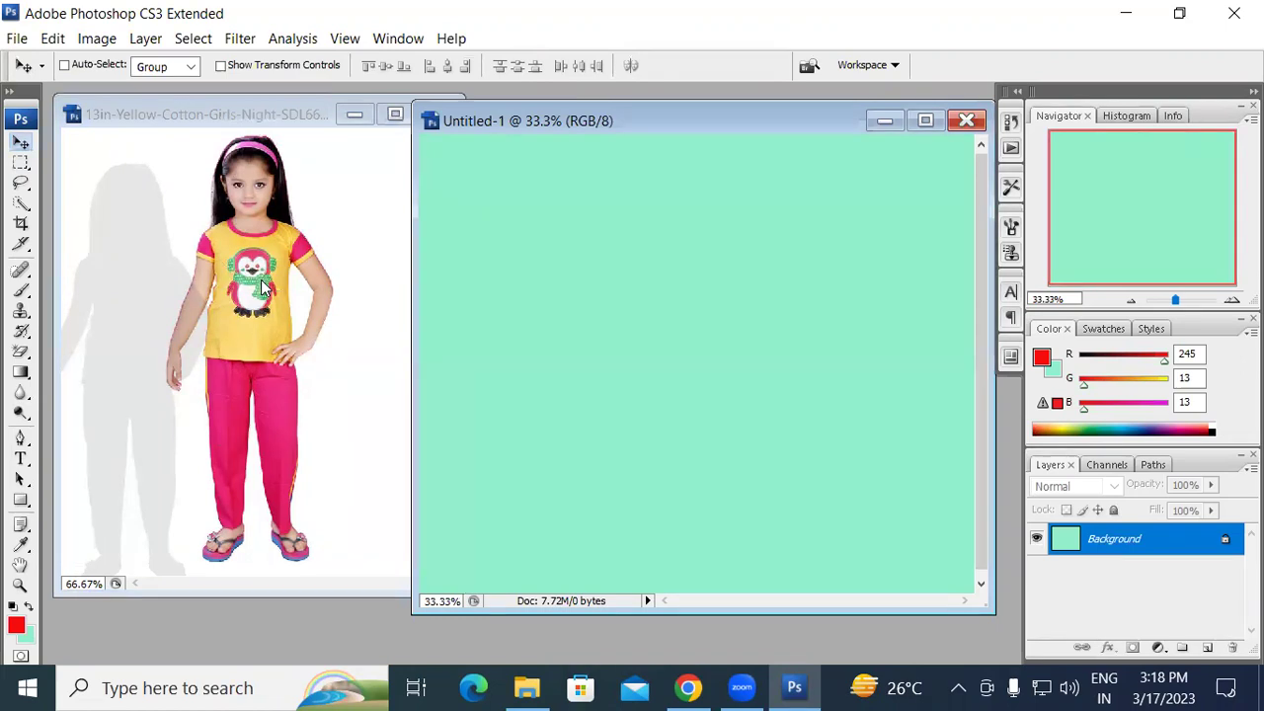
- Choose the Rectangular Marquee tool and move the girl photo's window over the mint document to free workspace
click(26, 169)
click(29, 173)
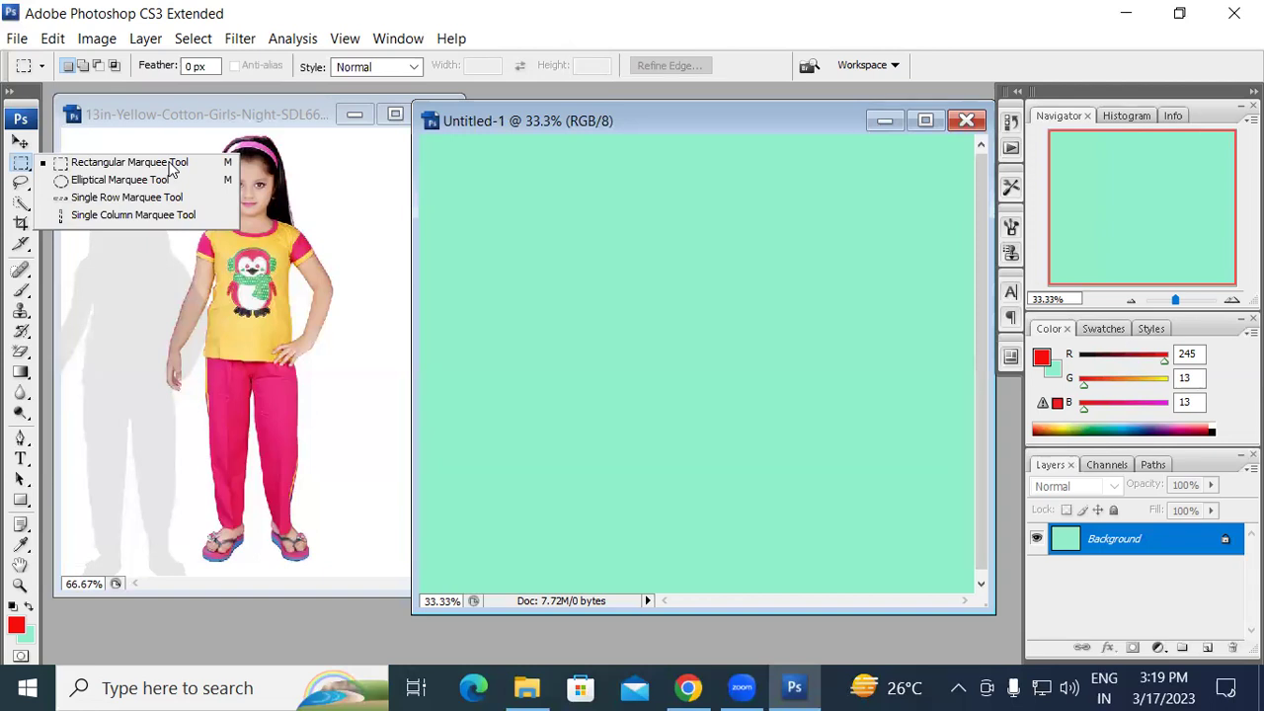
drag(188, 116, 633, 195)
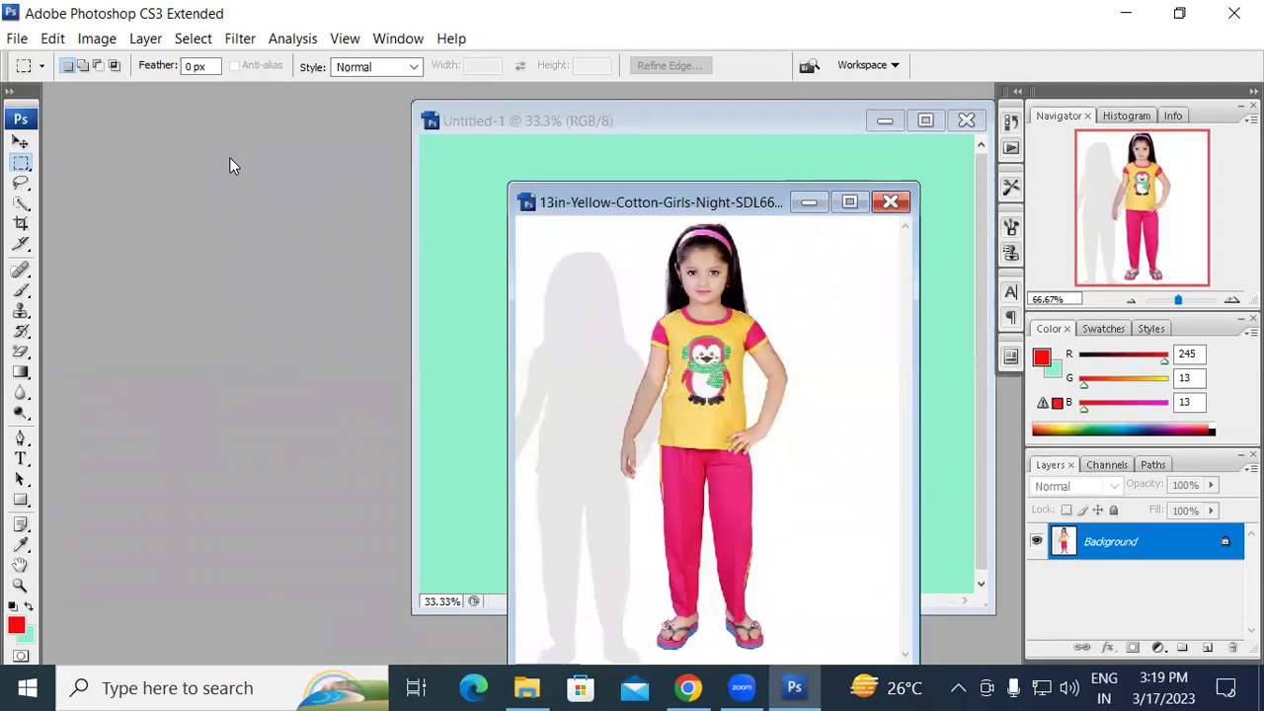
- Create a second blank white document with the preset new-document settings and reposition its window in the workspace
key(ctrl+n)
click(753, 185)
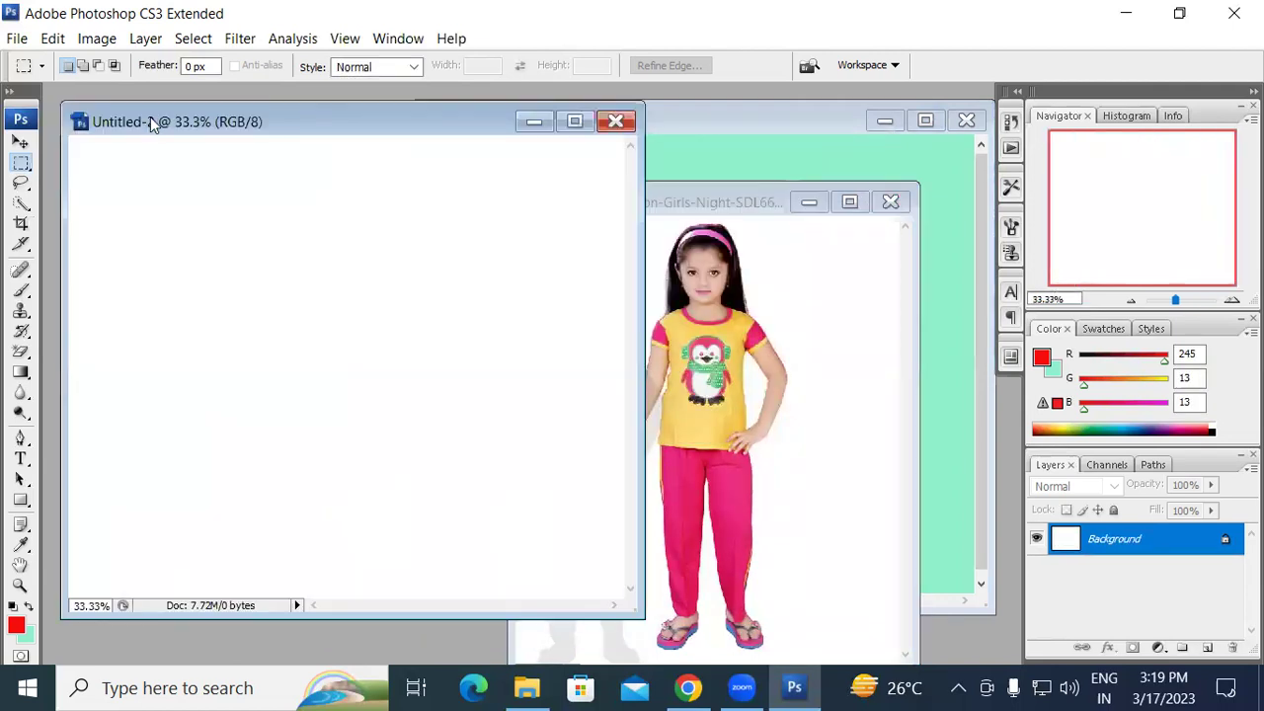
drag(167, 123, 246, 108)
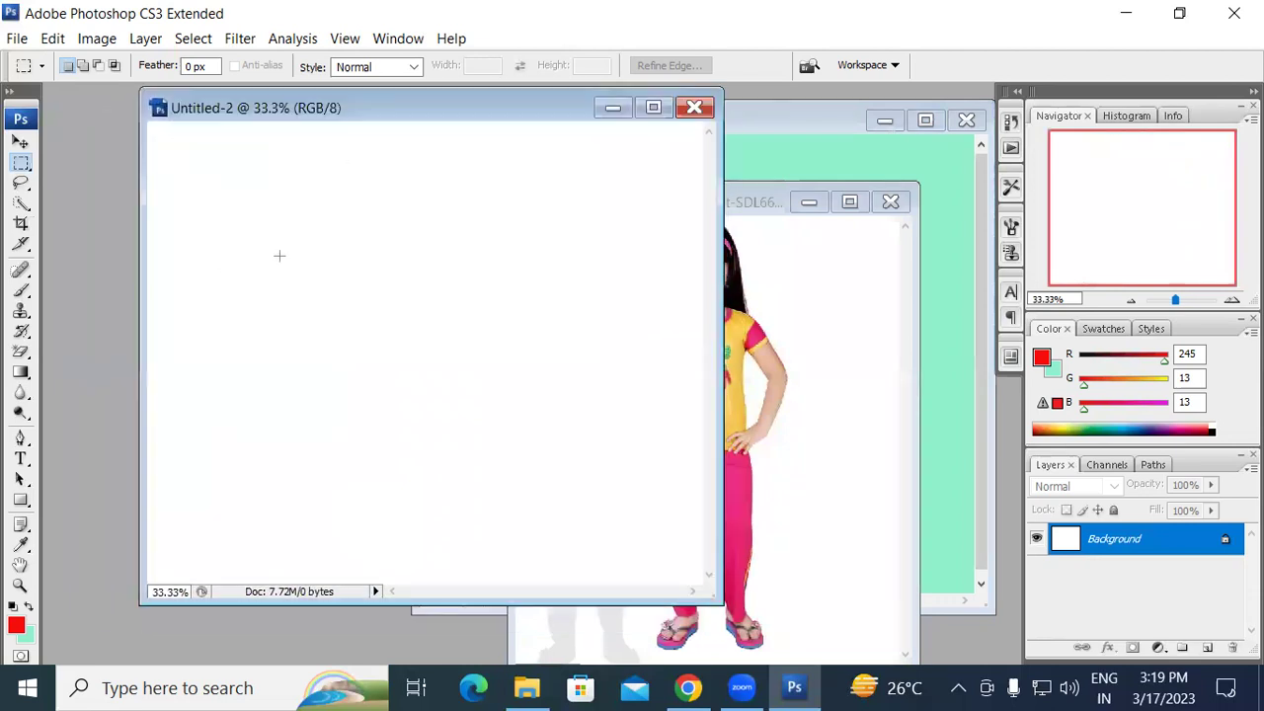
- Select the entire blank canvas of the second document, and clear that selection
key(ctrl+a)
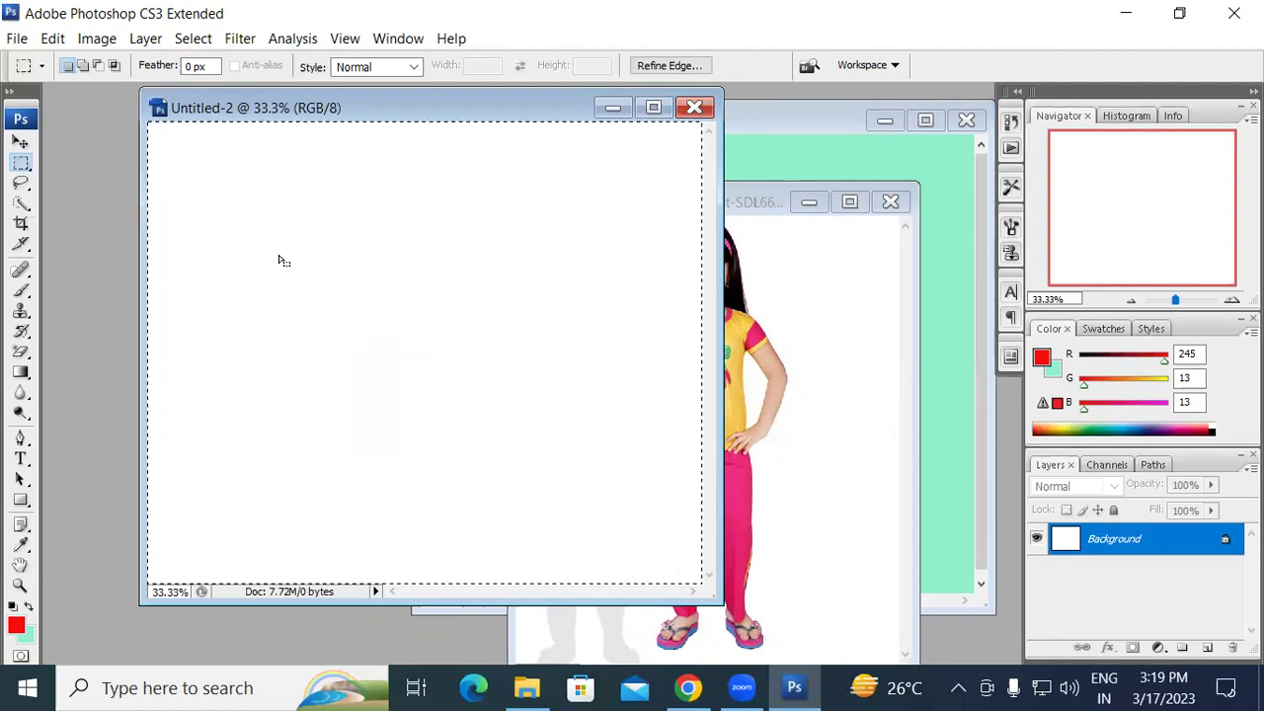
key(ctrl+d)
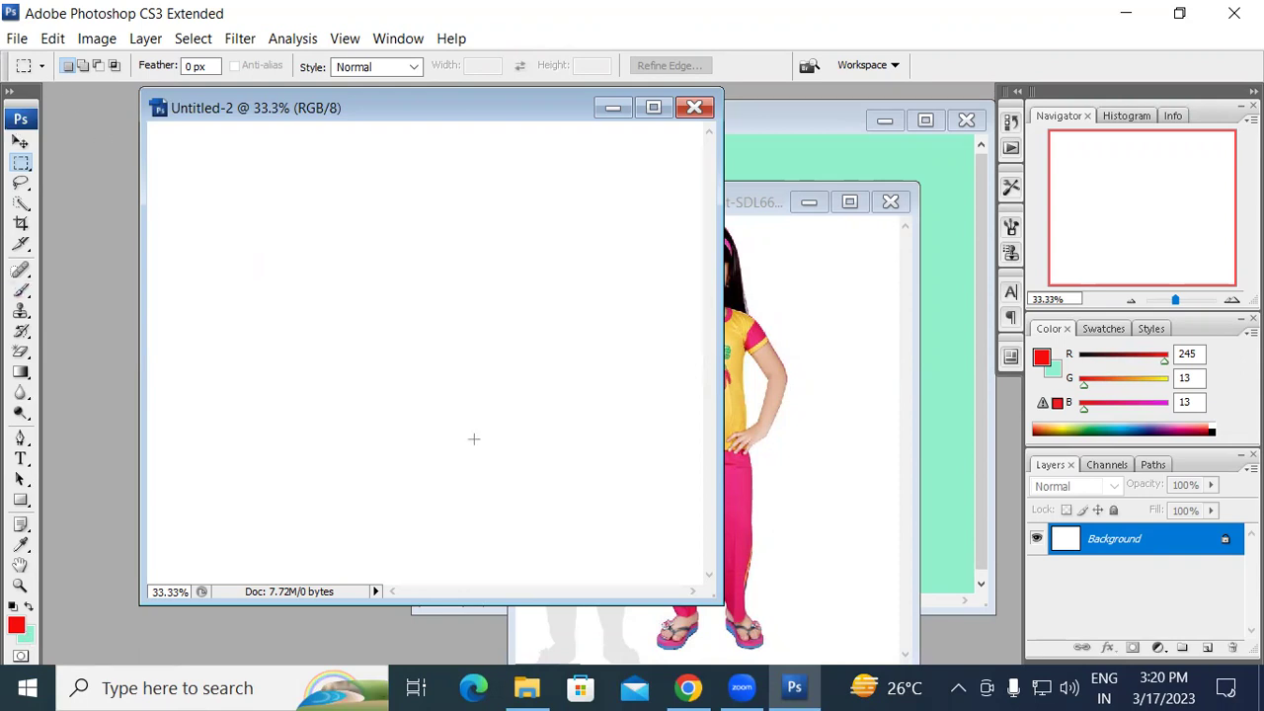
- Shift the blank document's window slightly and select a full-width band across the canvas's top third with the Rectangular Marquee tool
mouse_move(329, 107)
mouse_down()
mouse_move(352, 146)
mouse_move(350, 131)
mouse_move(292, 192)
mouse_move(322, 106)
mouse_move(342, 114)
mouse_move(324, 117)
mouse_up()
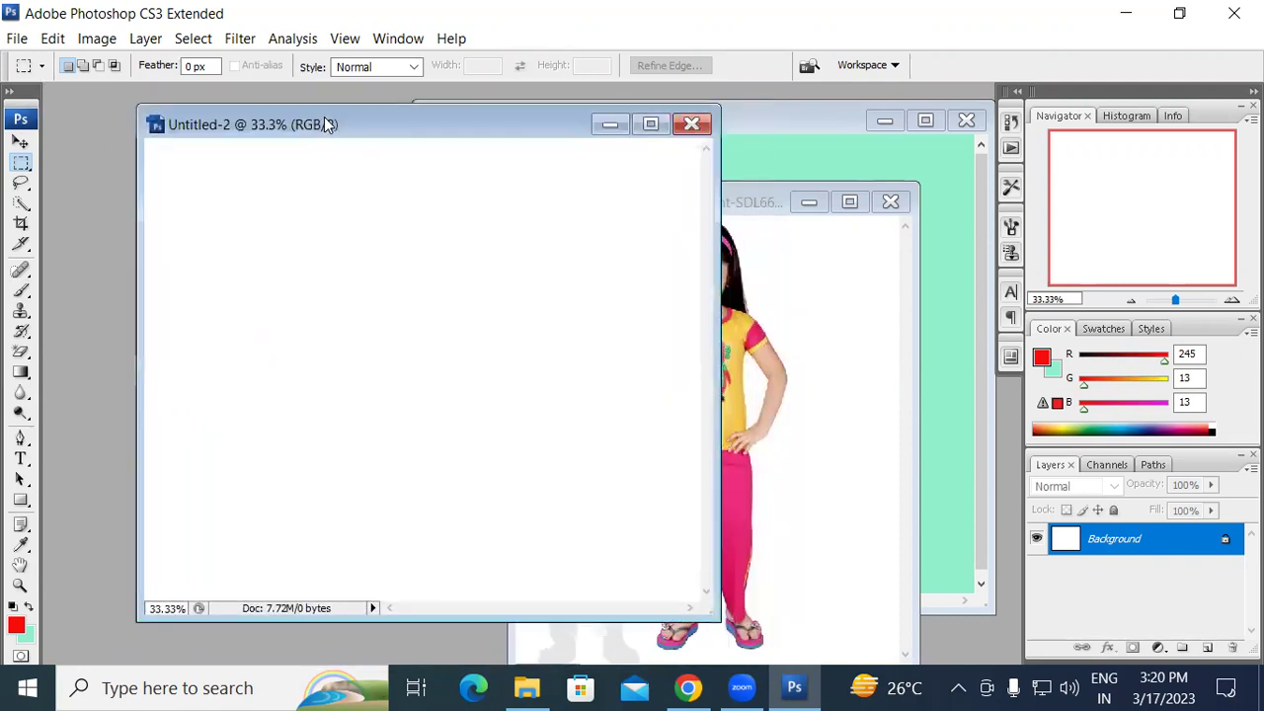
click(25, 168)
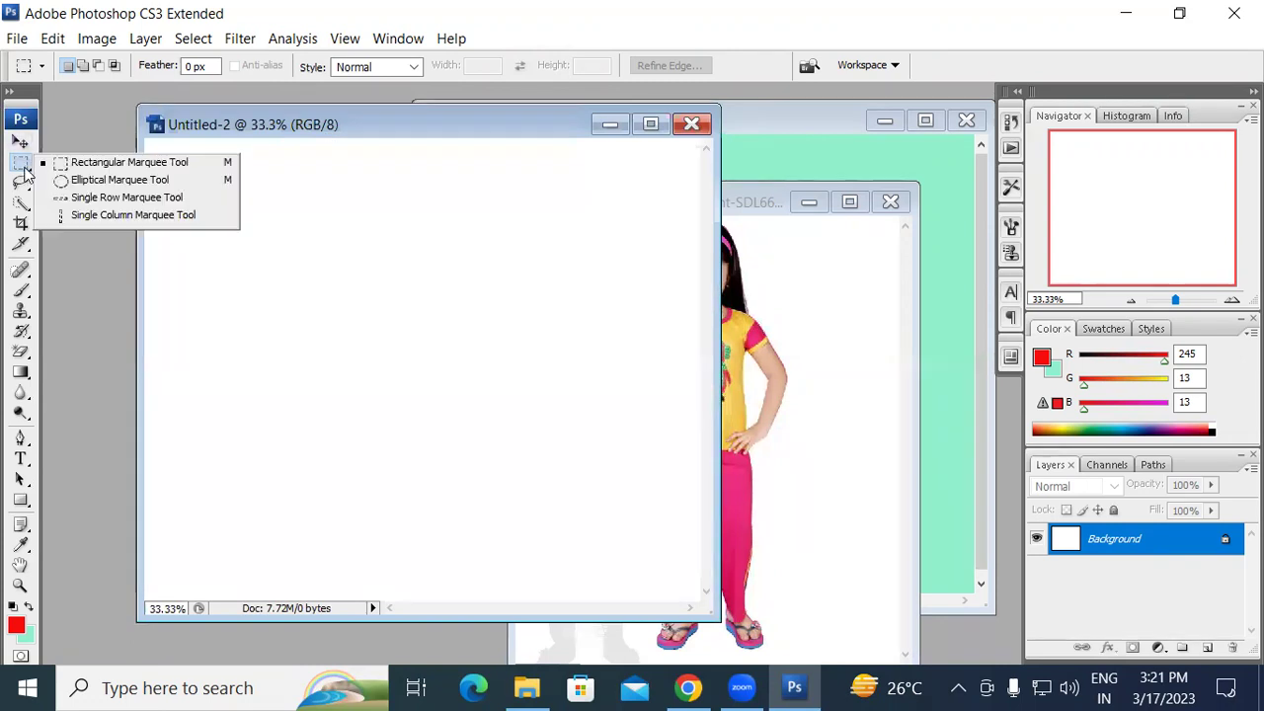
click(112, 166)
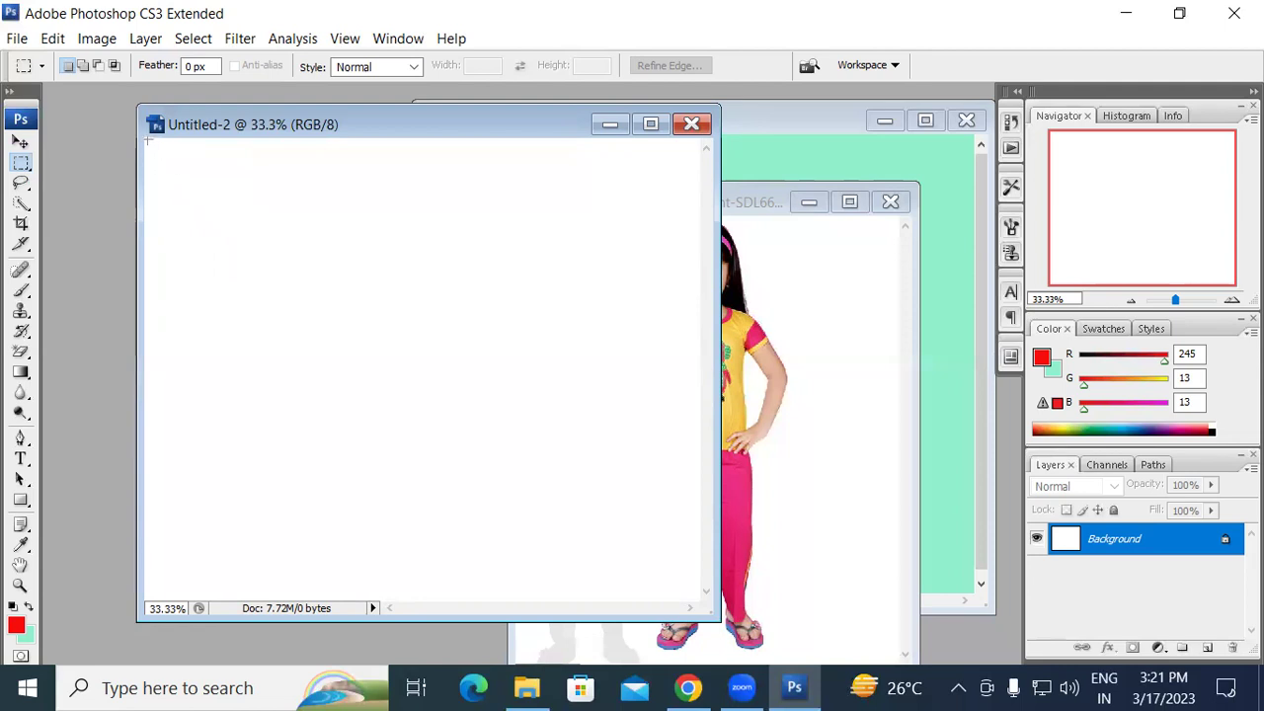
drag(148, 141, 699, 292)
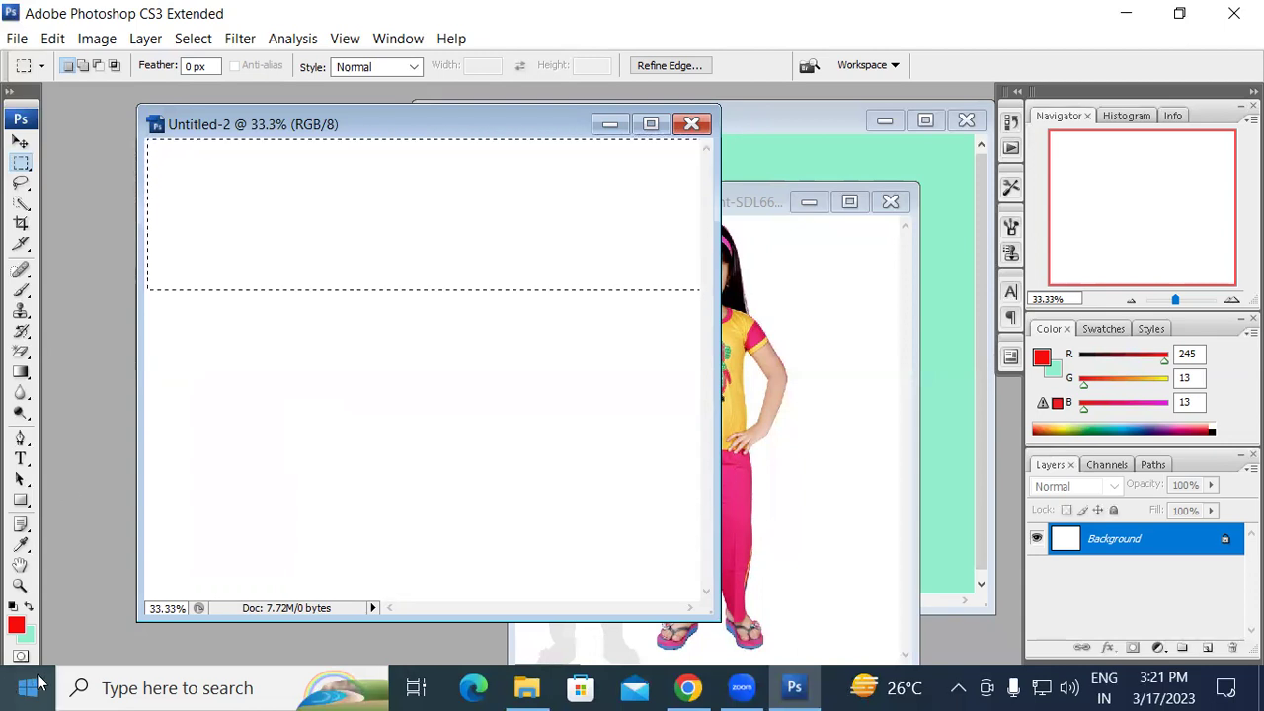
- Set the background colour to light orange (f1ba62), fill the selected top band with it, and deselect
click(25, 636)
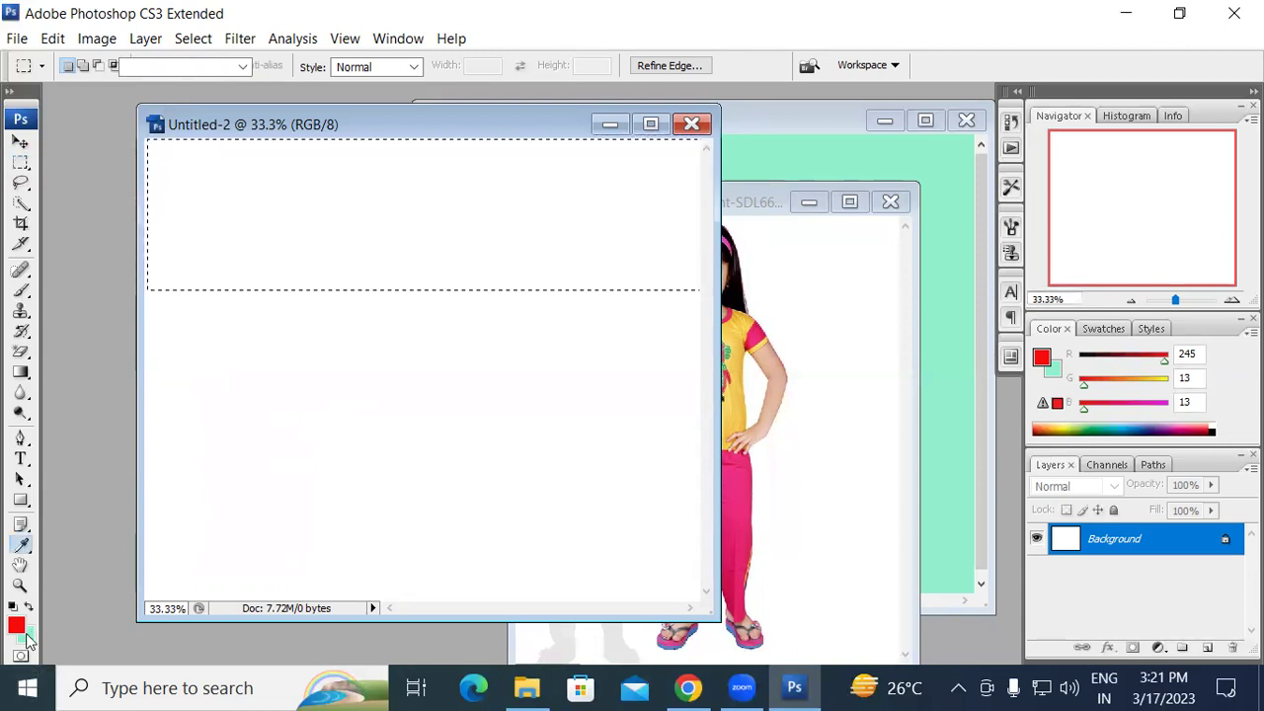
click(508, 398)
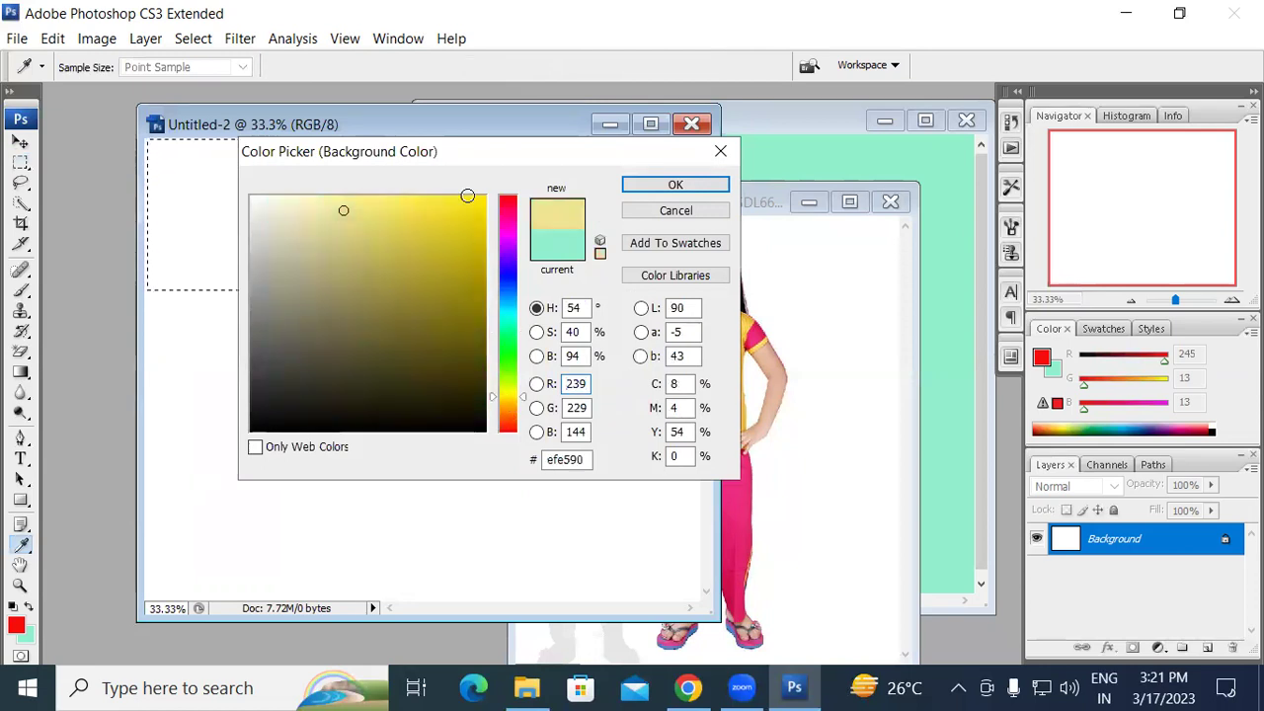
click(453, 212)
click(509, 402)
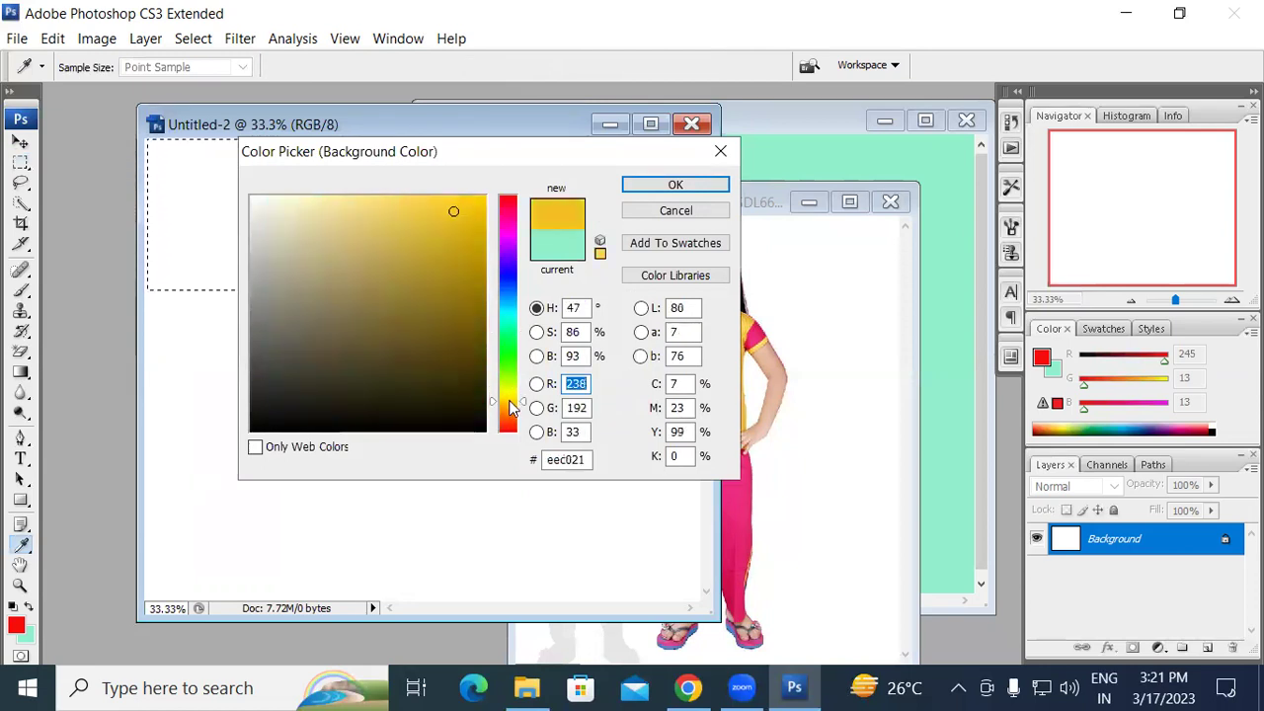
click(472, 207)
click(446, 206)
click(510, 407)
click(505, 414)
click(505, 408)
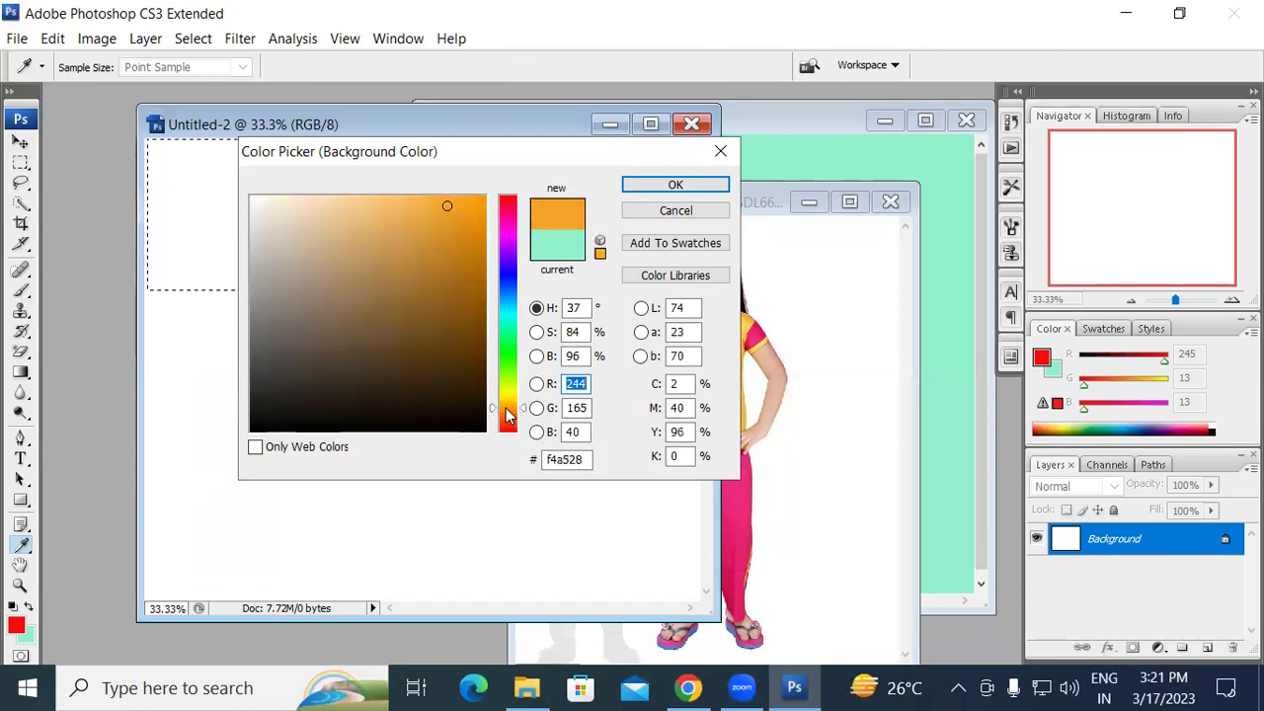
click(389, 208)
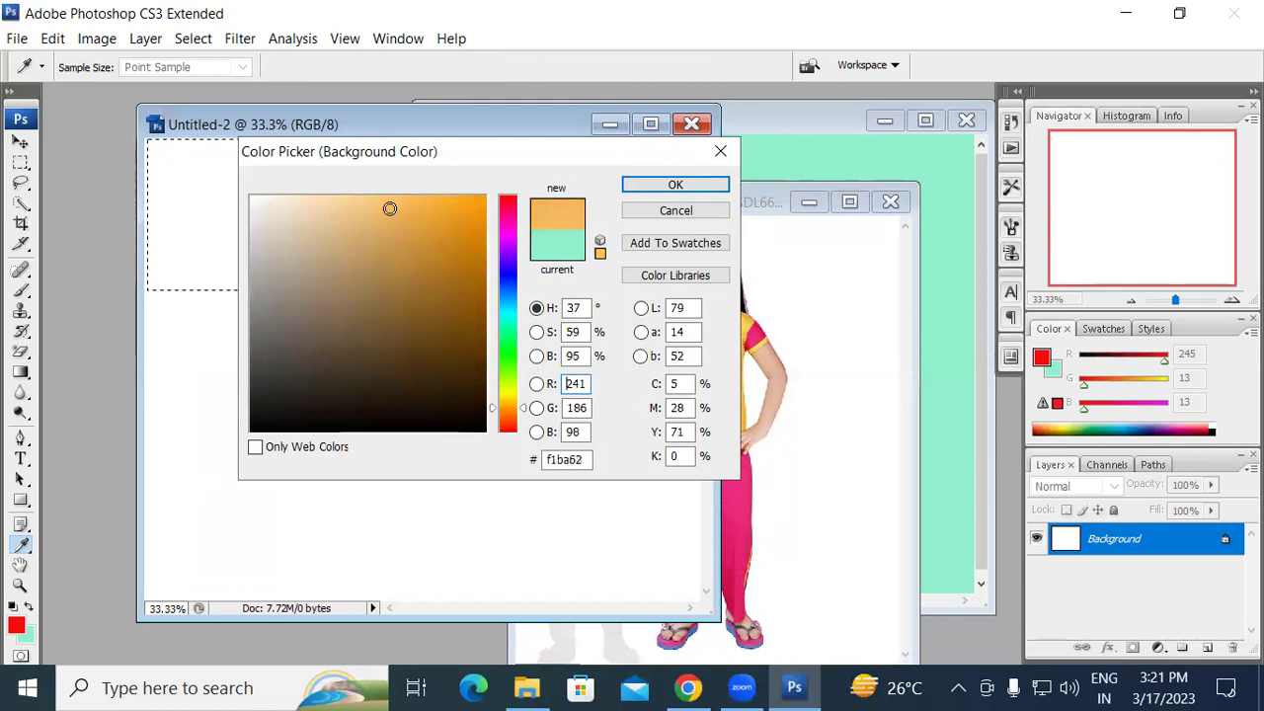
click(668, 186)
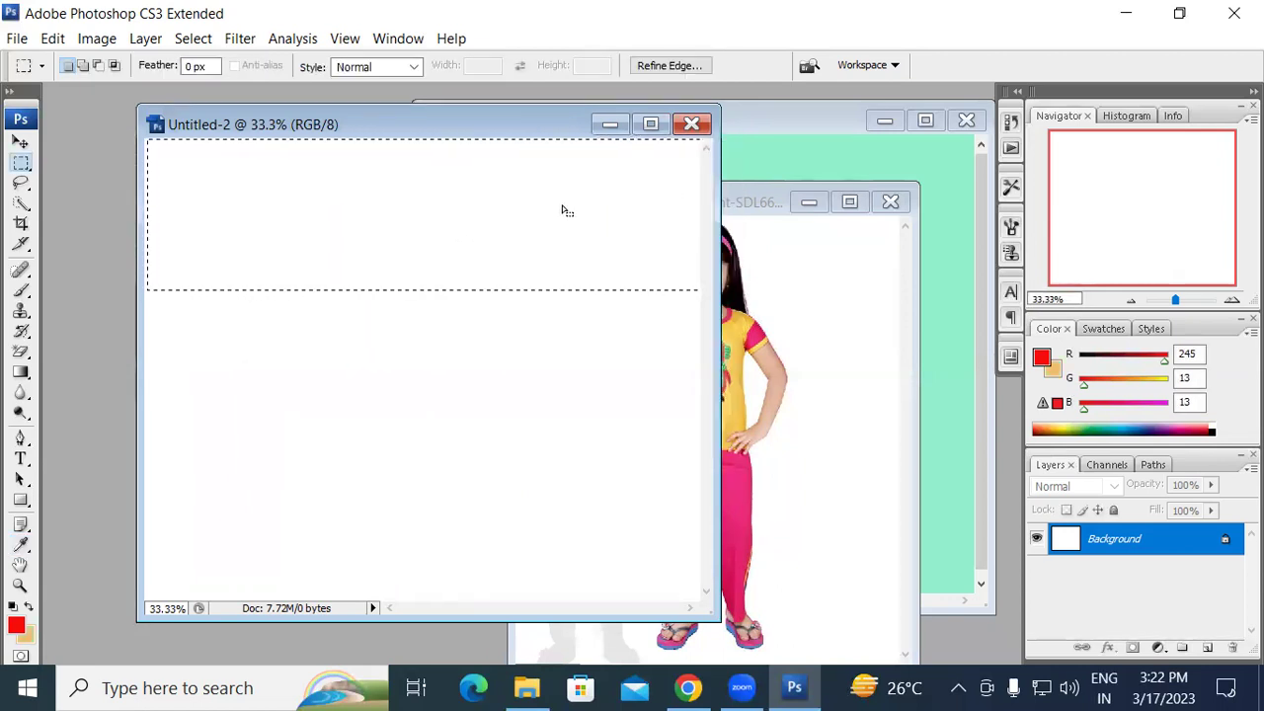
key(ctrl+BackSpace)
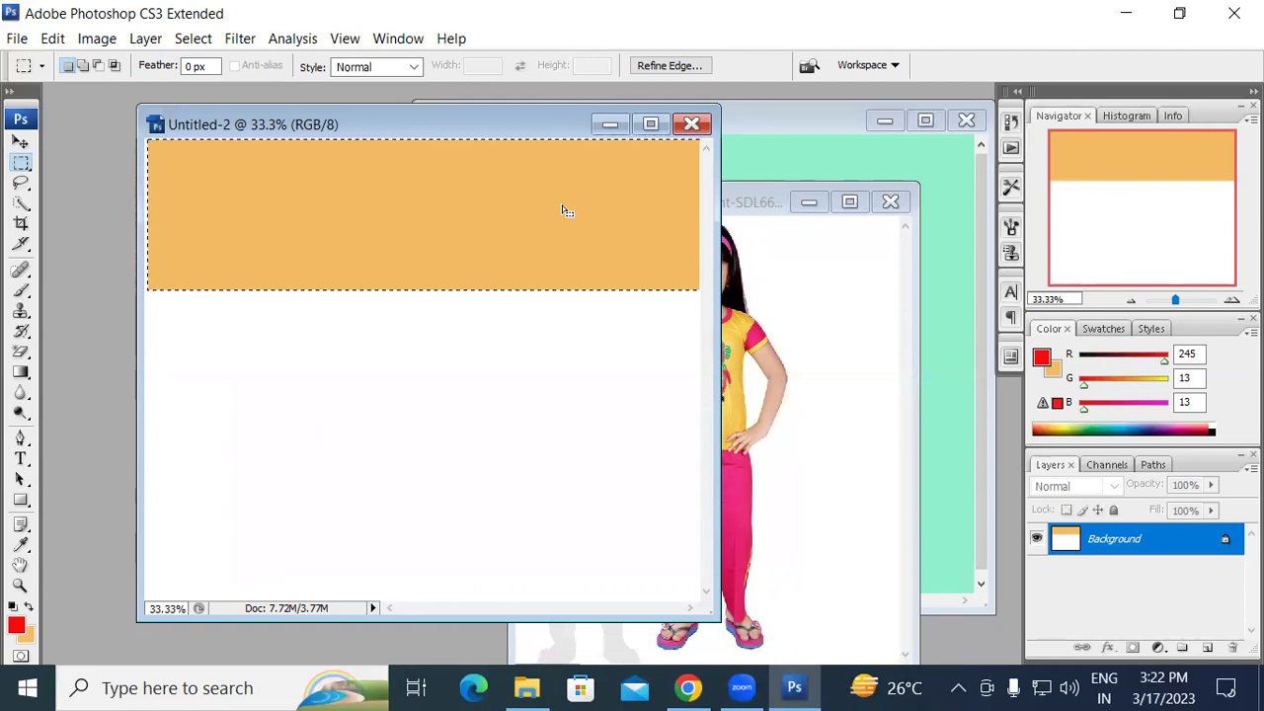
key(ctrl+d)
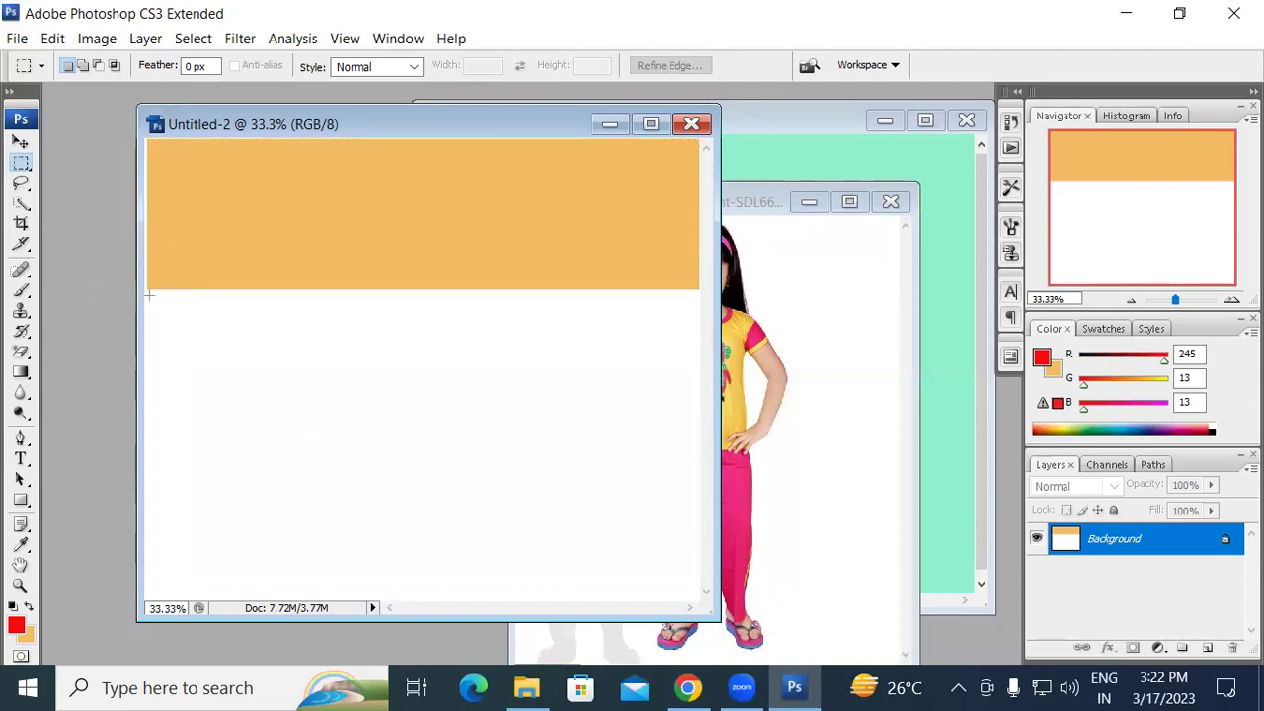
- Select a full-width band below the orange one and fill it with off-white (f8f5f1) as the background colour
drag(148, 294, 699, 448)
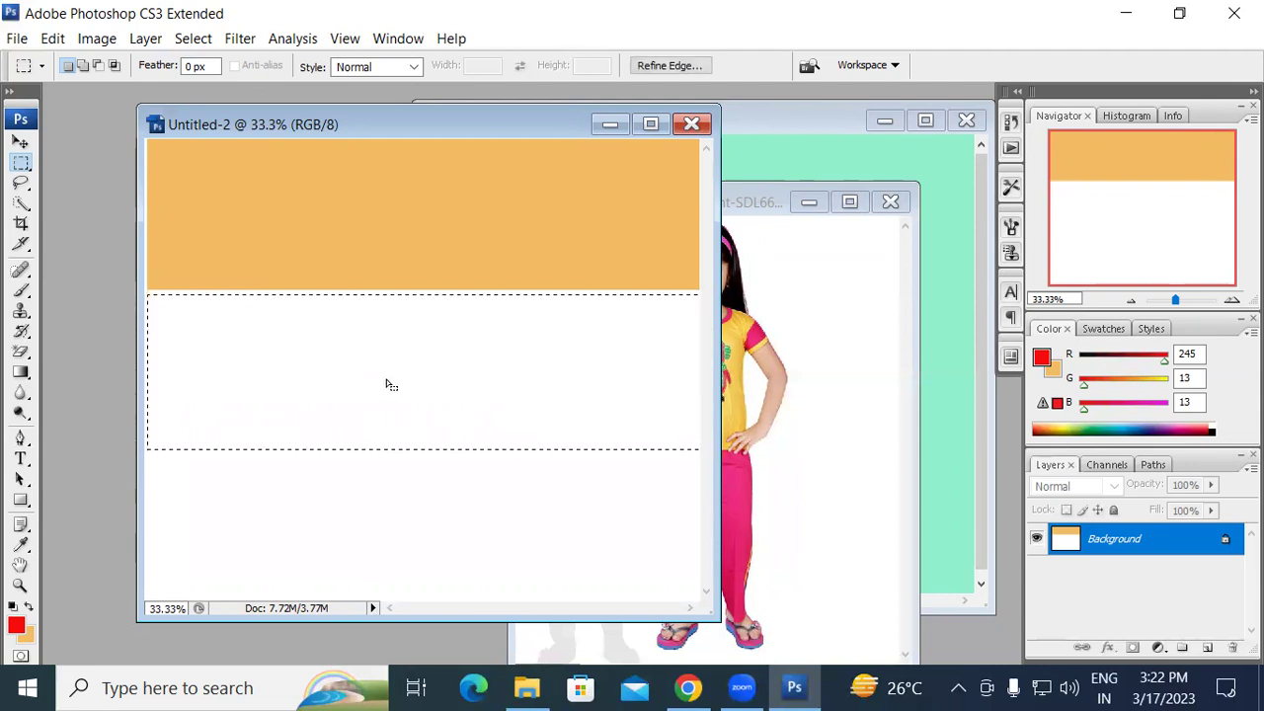
key(i)
click(30, 633)
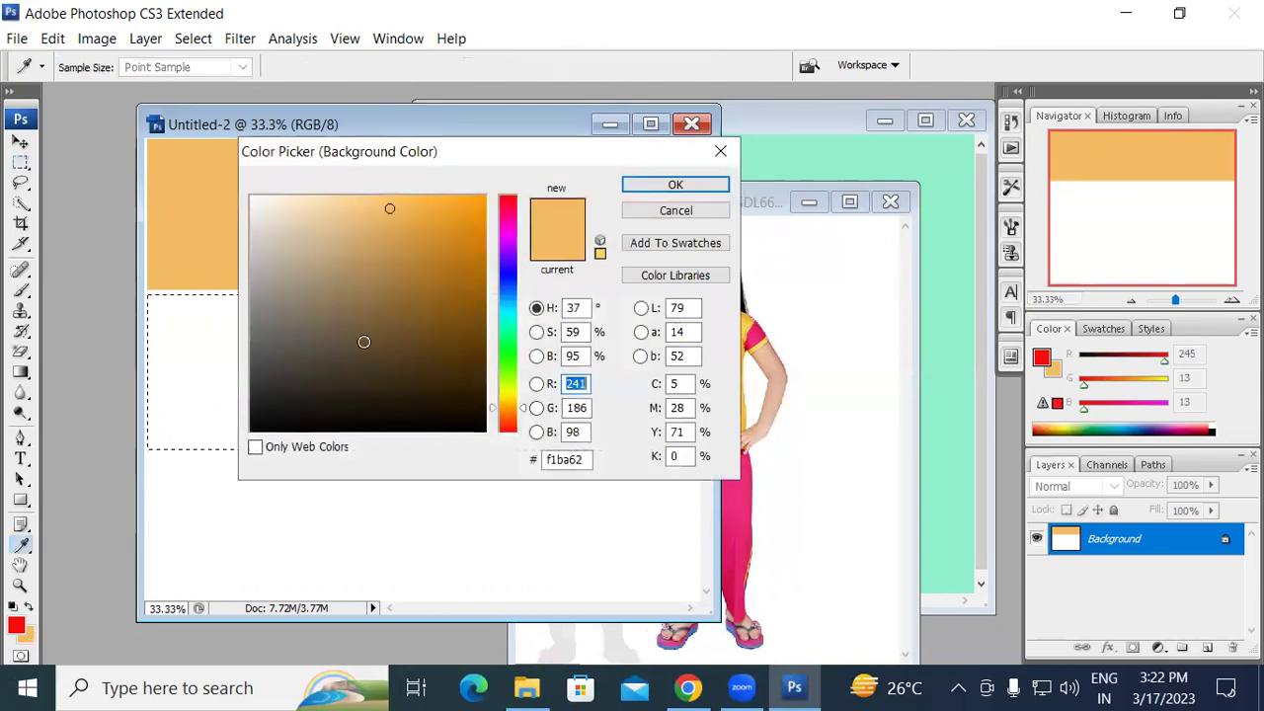
click(255, 201)
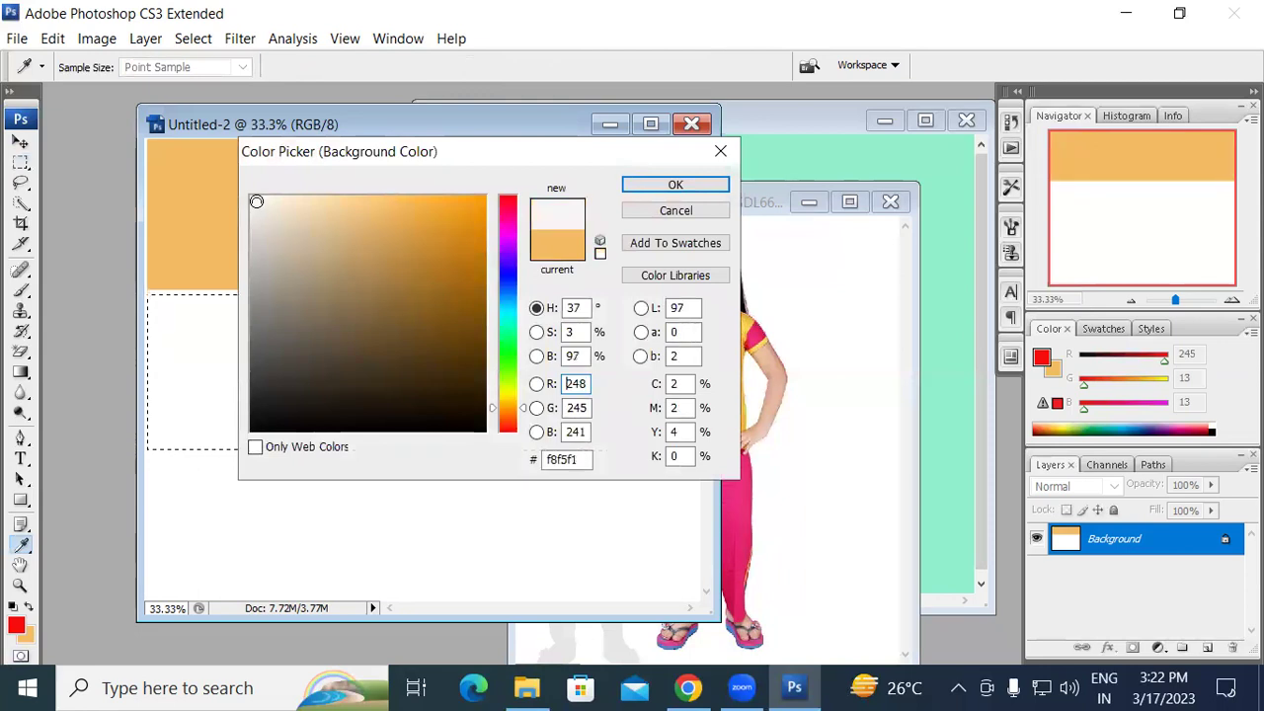
click(672, 186)
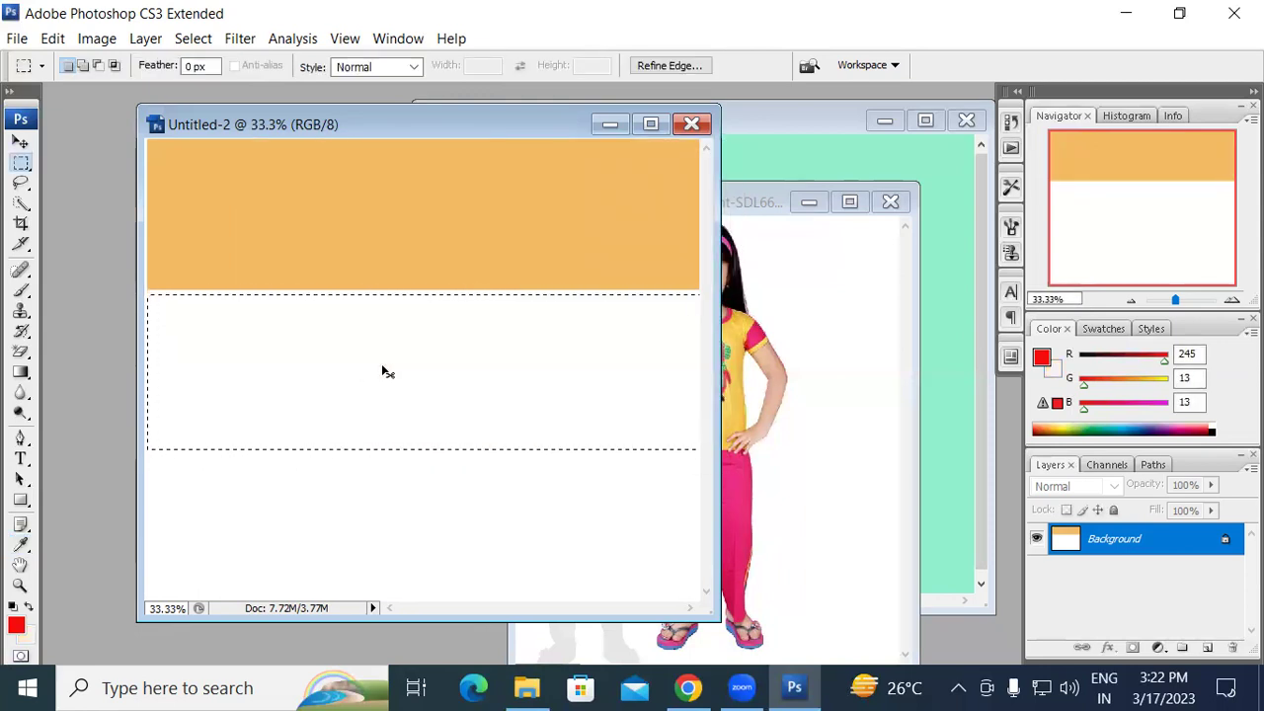
key(ctrl+BackSpace)
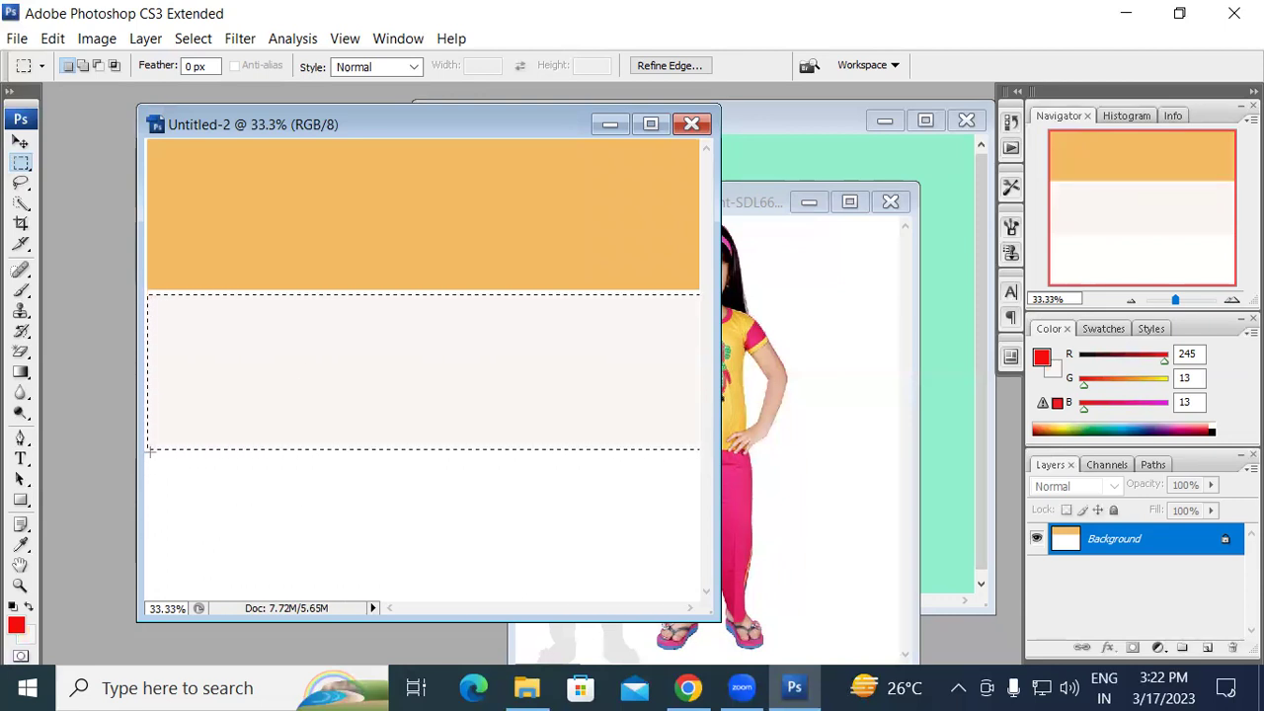
- Select the remaining bottom third of the canvas, fill it with a green background colour, and deselect
drag(148, 452, 706, 615)
click(29, 639)
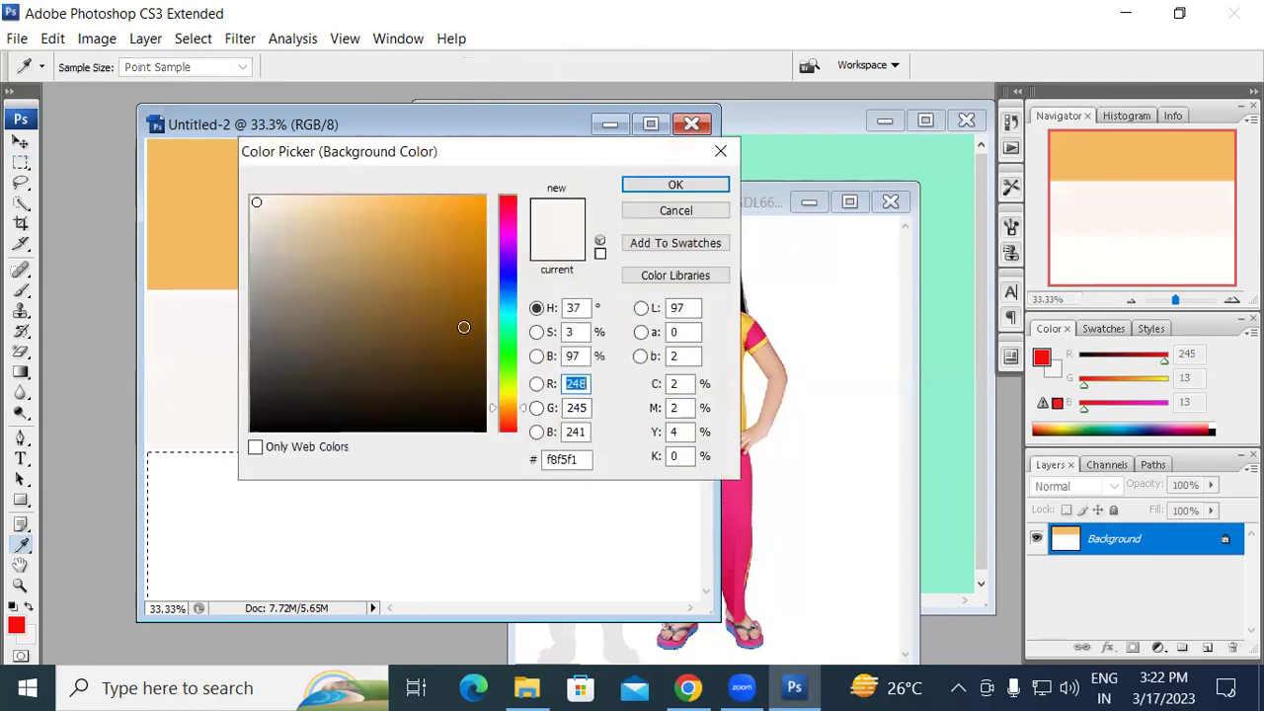
drag(509, 356, 512, 360)
click(471, 208)
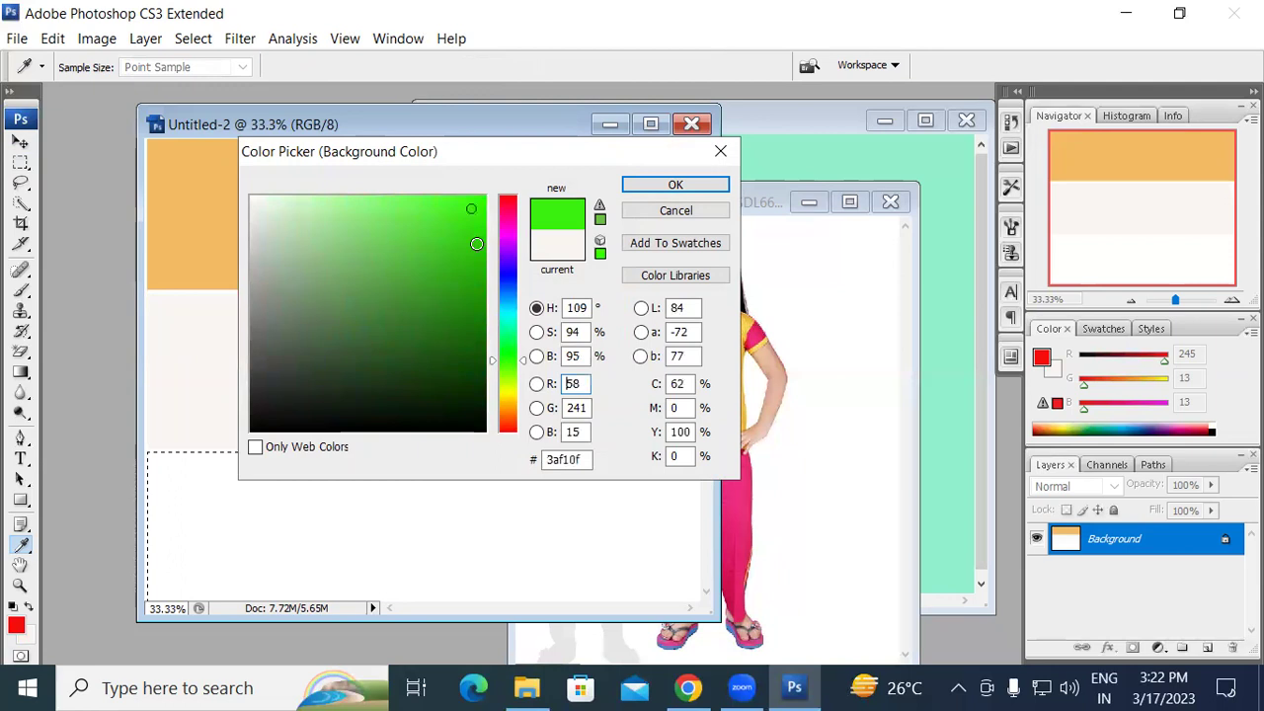
click(674, 185)
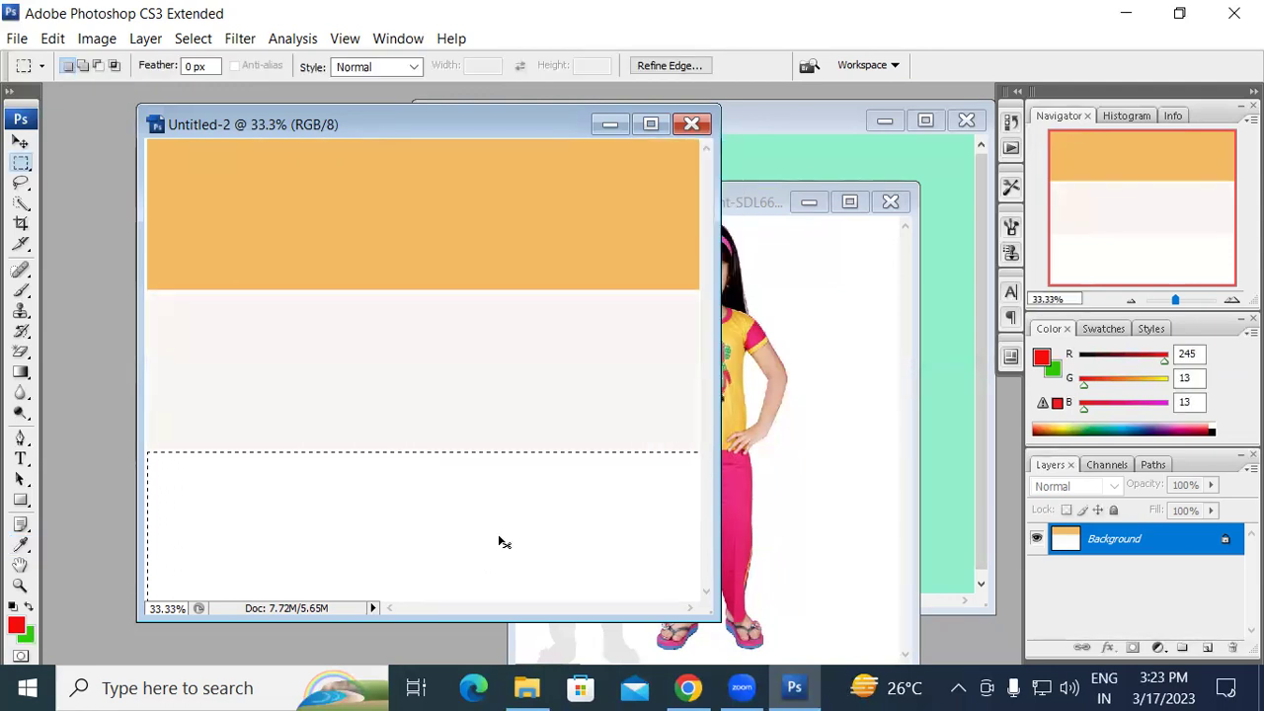
key(ctrl+BackSpace)
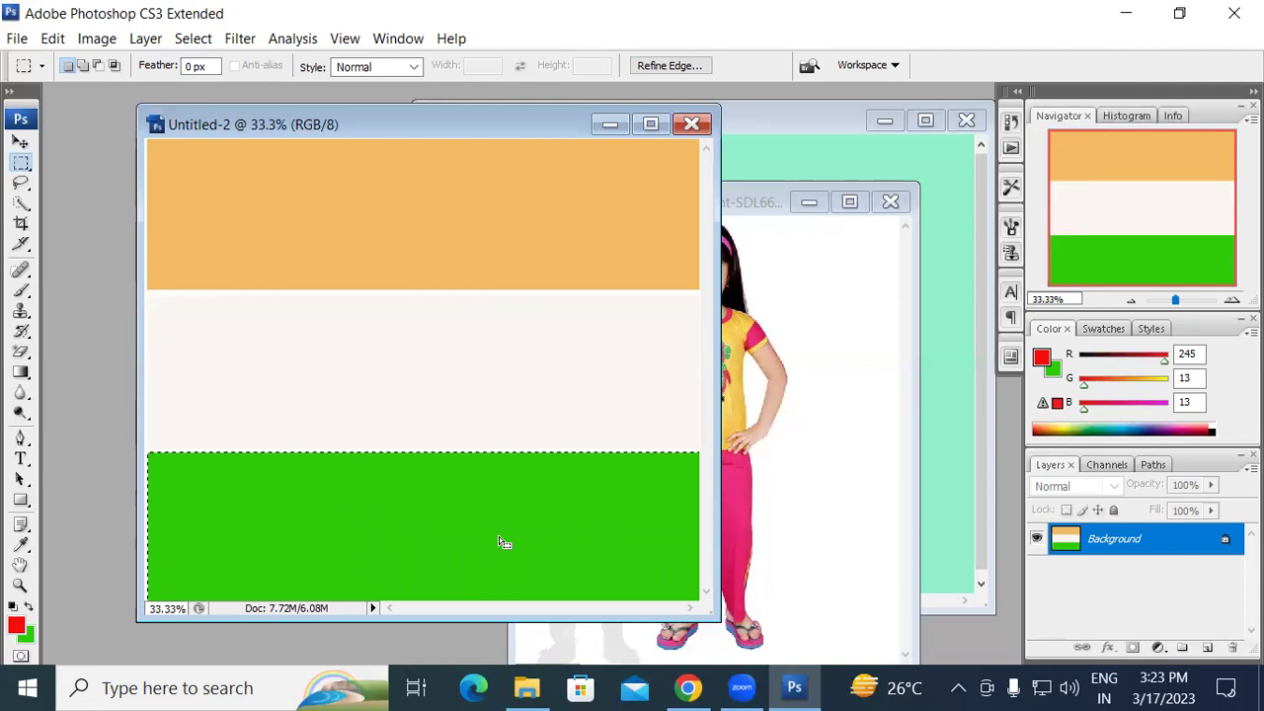
key(ctrl+d)
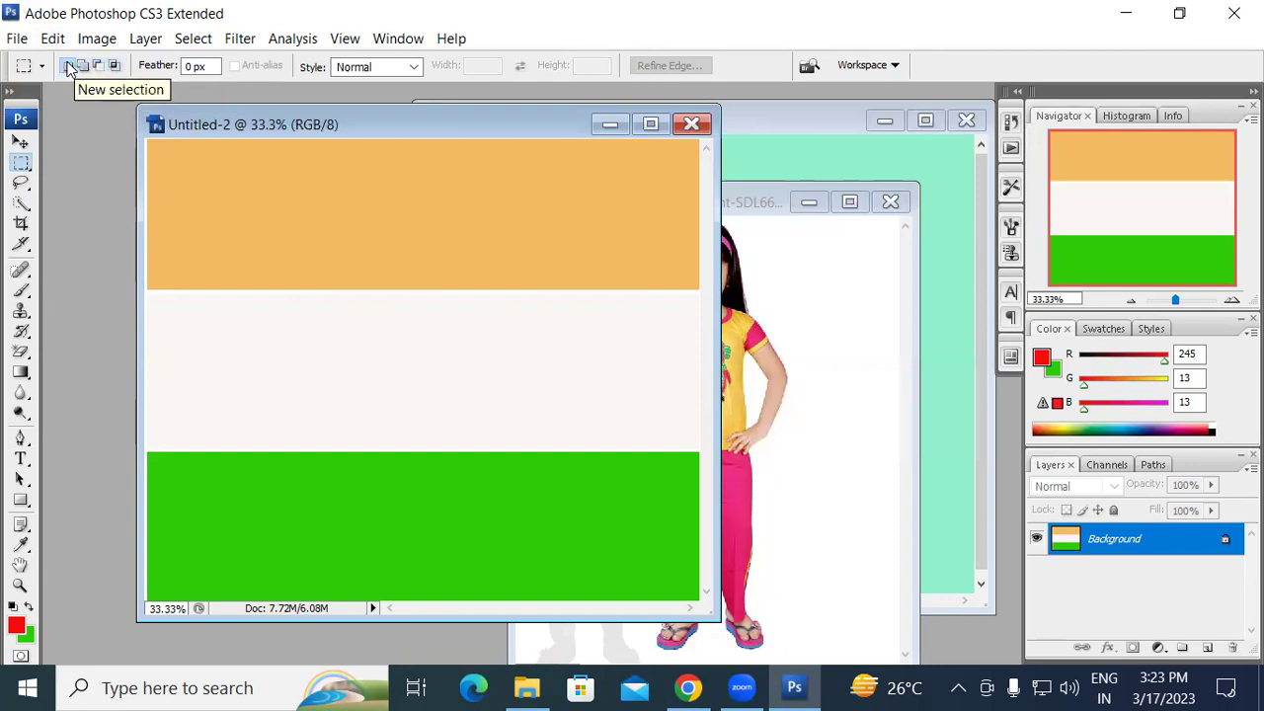
- Move the tricolour document's window aside and create a third blank white document with the preset settings
drag(266, 126, 561, 150)
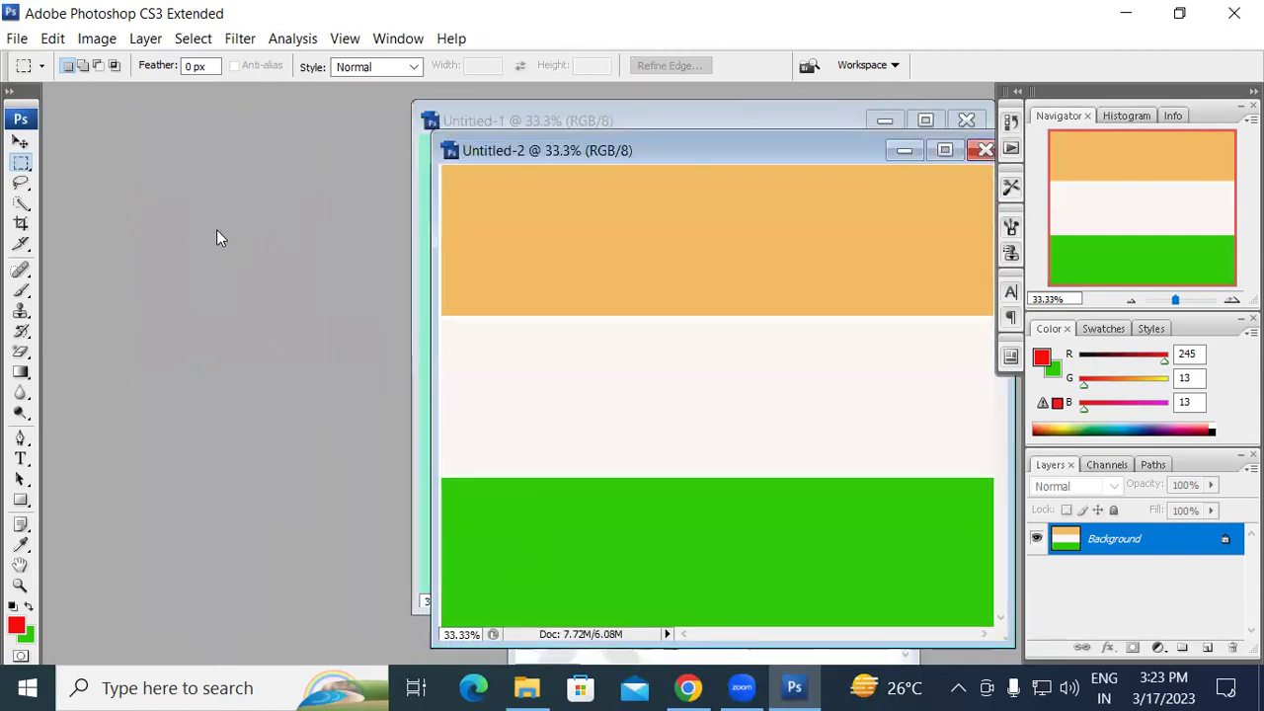
key(ctrl+n)
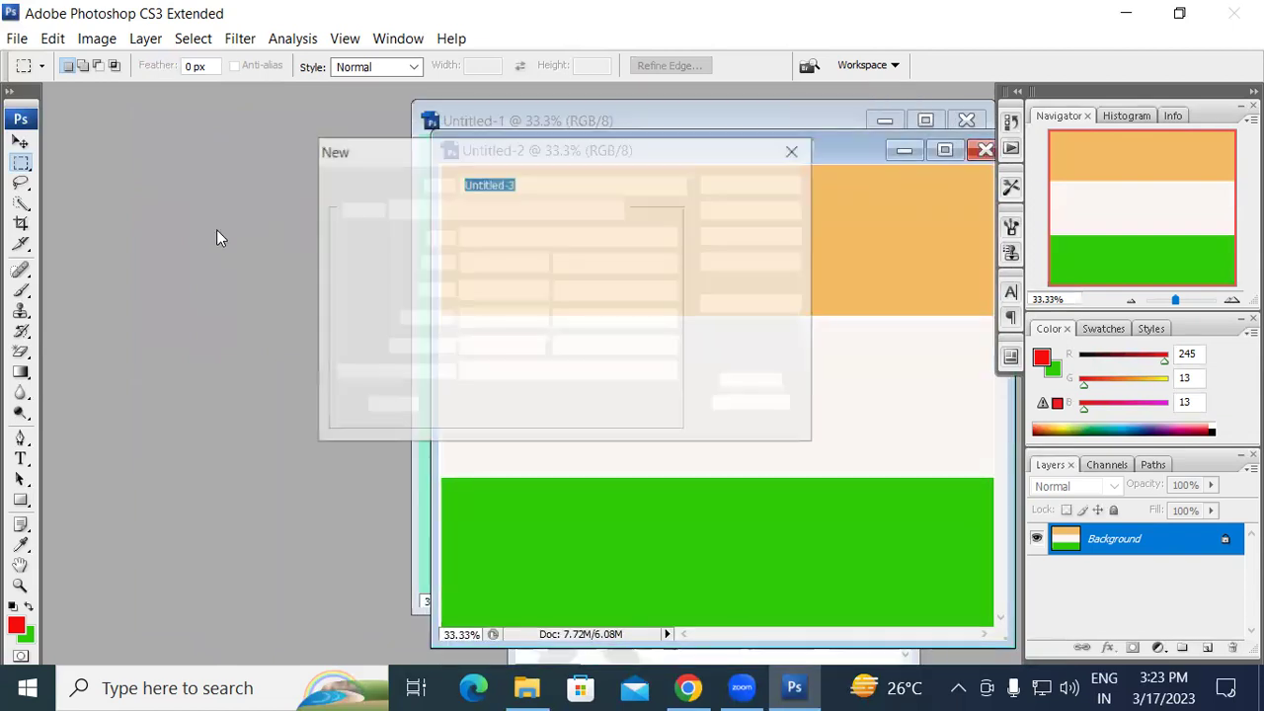
click(746, 185)
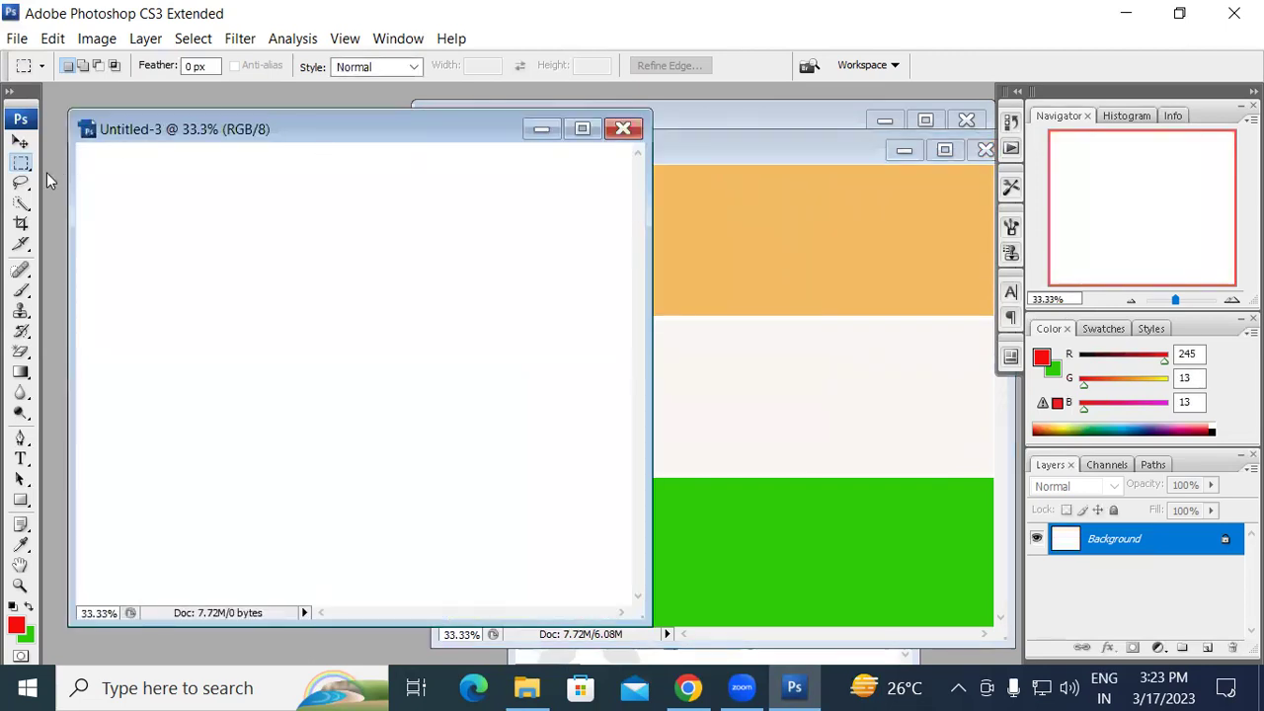
- Draw several rectangular marquees in New selection mode on the third document, ending with a wide one across the upper area
drag(22, 176, 69, 166)
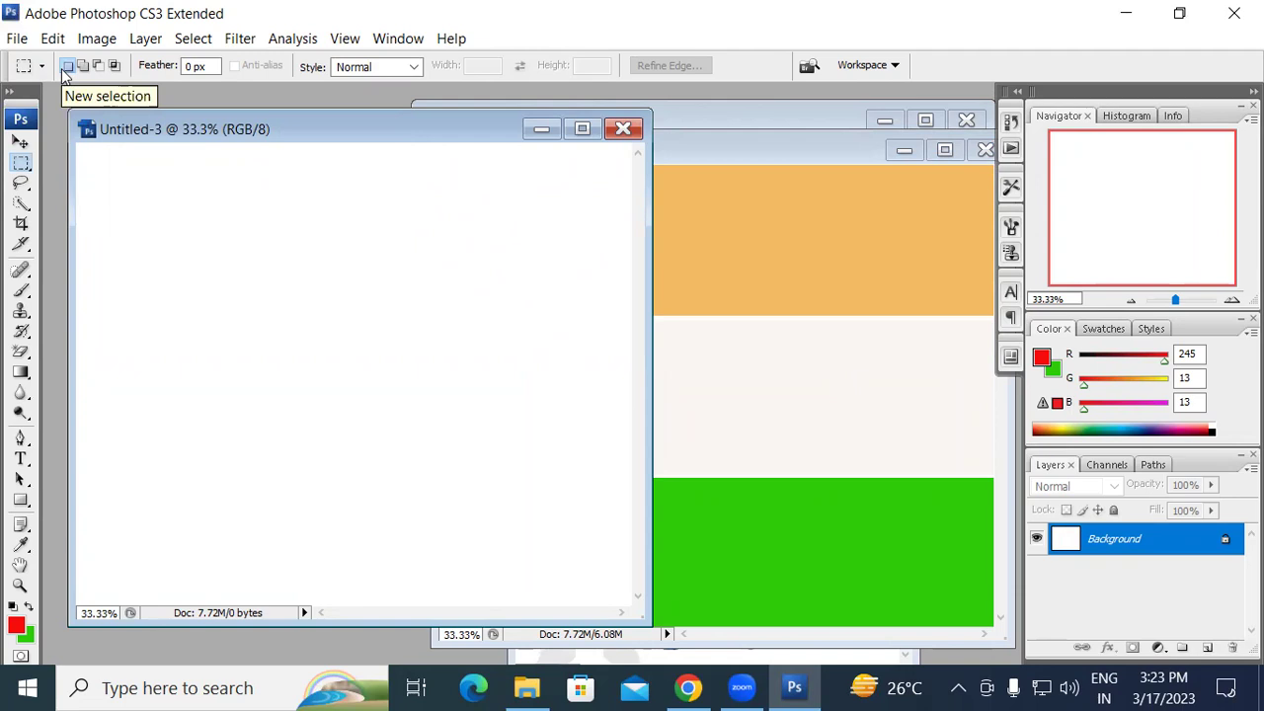
drag(176, 217, 454, 294)
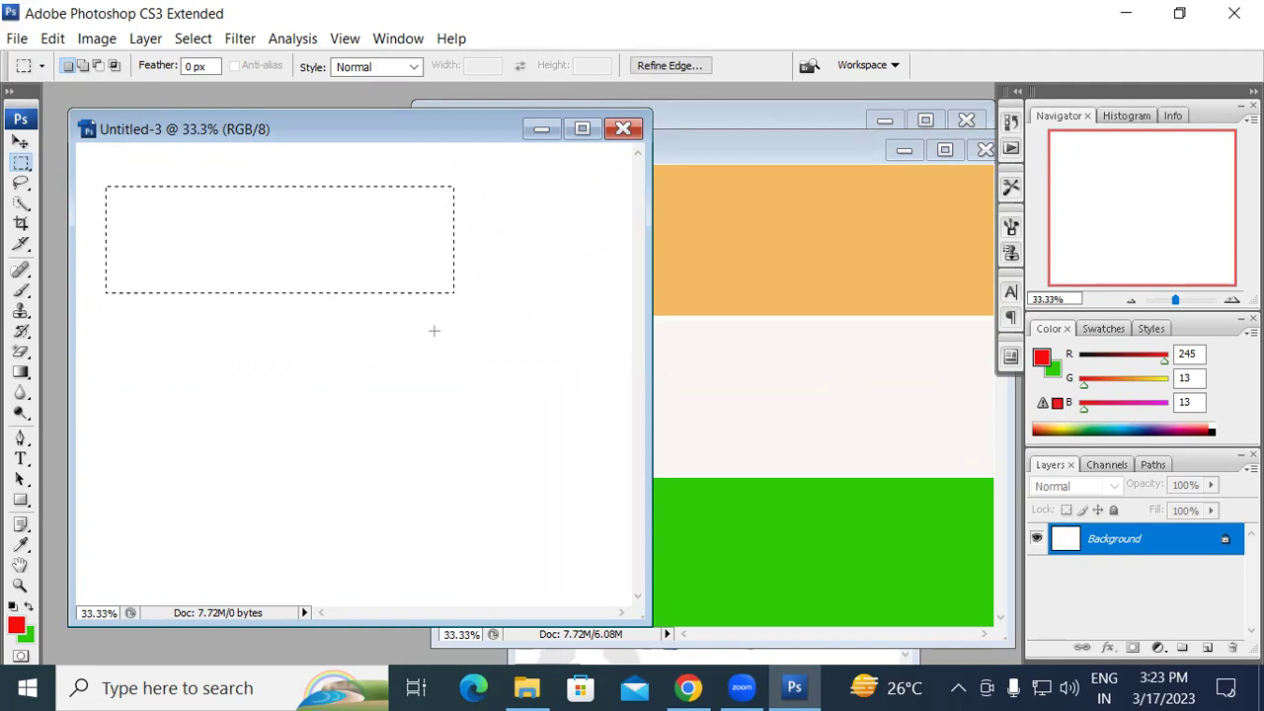
drag(143, 414, 544, 519)
click(129, 179)
drag(172, 406, 448, 555)
drag(147, 193, 397, 293)
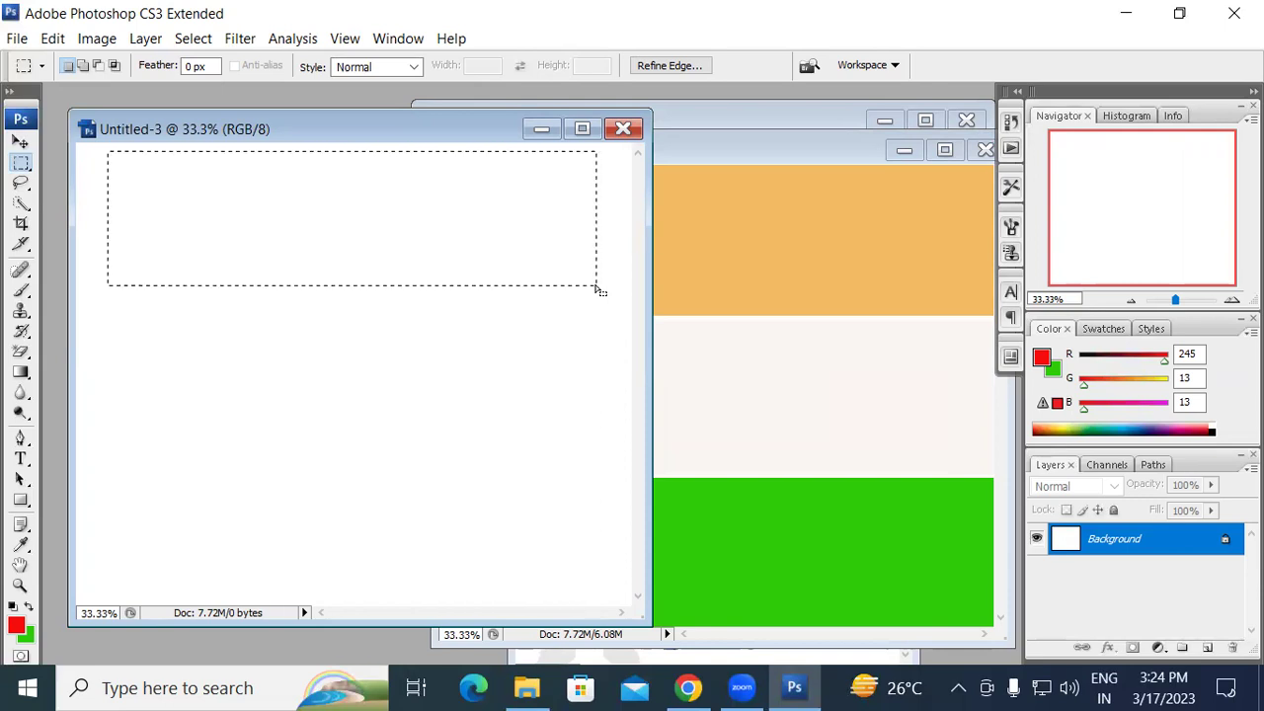
- Switch the marquee to Add to selection mode and add one large and four small rectangles around the wide upper selection
click(83, 67)
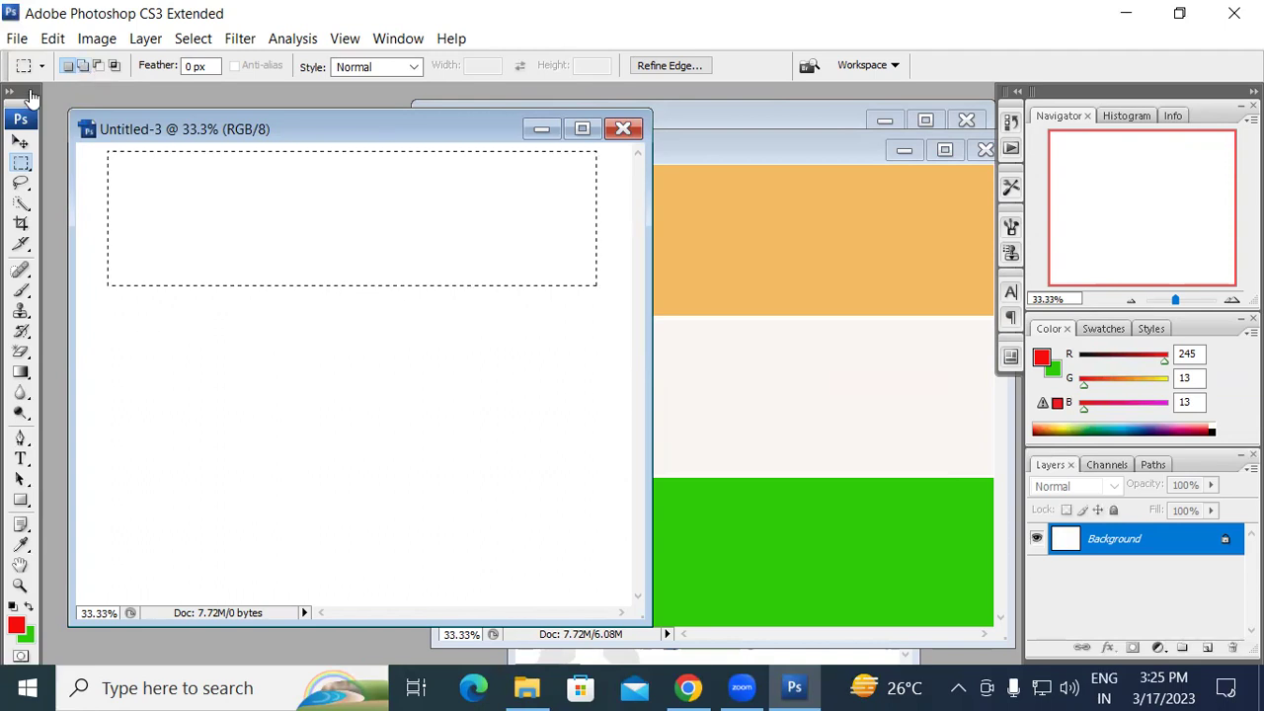
click(84, 70)
drag(114, 361, 578, 526)
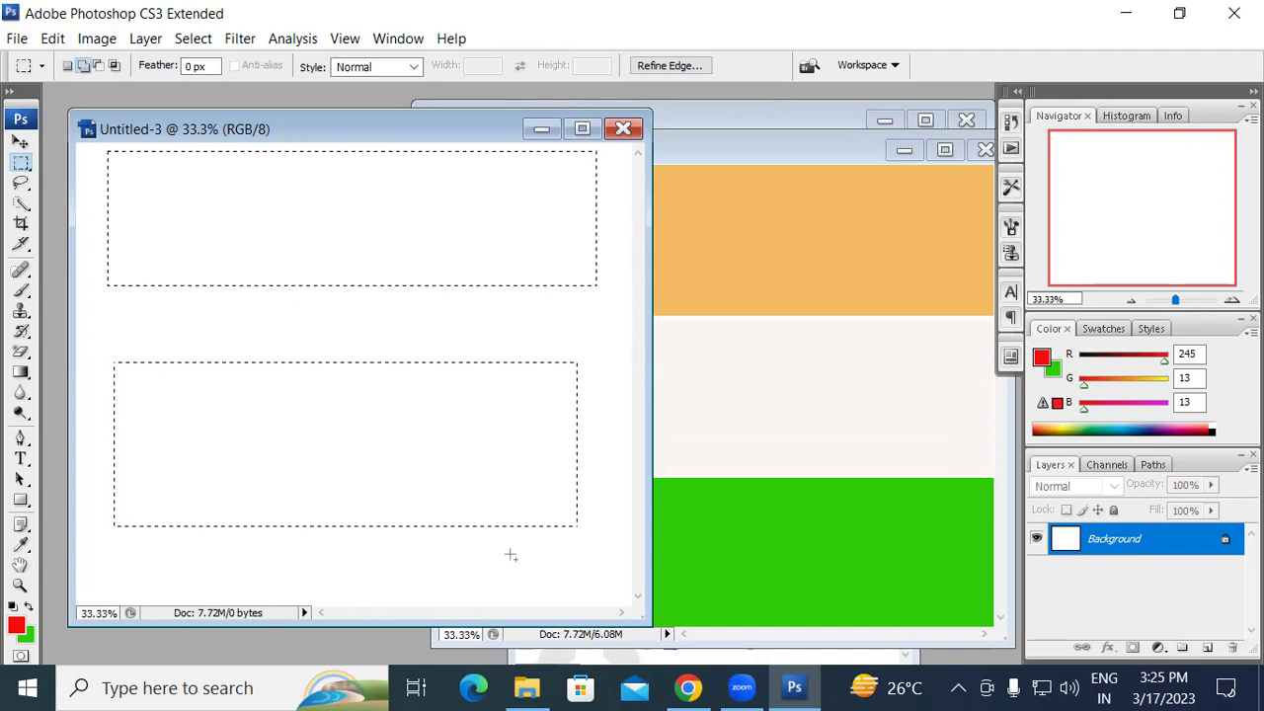
drag(174, 557, 317, 576)
drag(414, 556, 494, 580)
drag(588, 337, 626, 429)
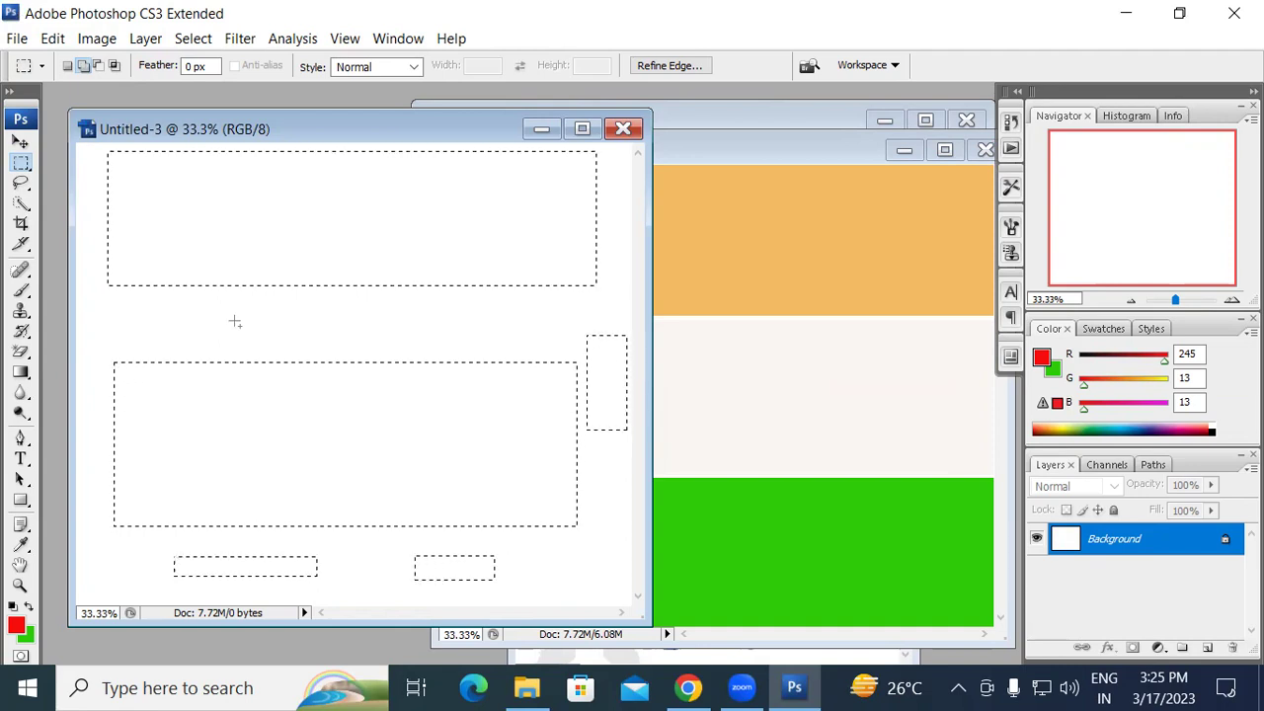
drag(173, 299, 306, 337)
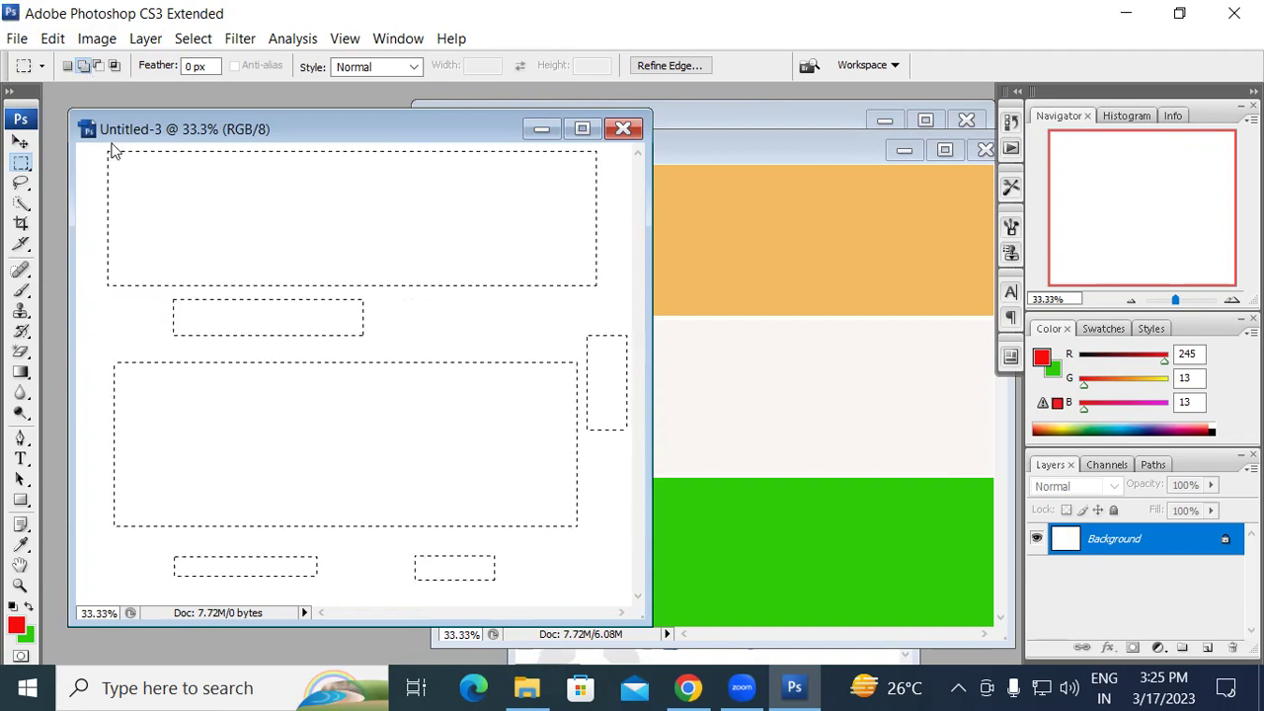
- Return the marquee to New selection mode and replace the combined selections with a single rectangle right of the canvas centre
click(70, 71)
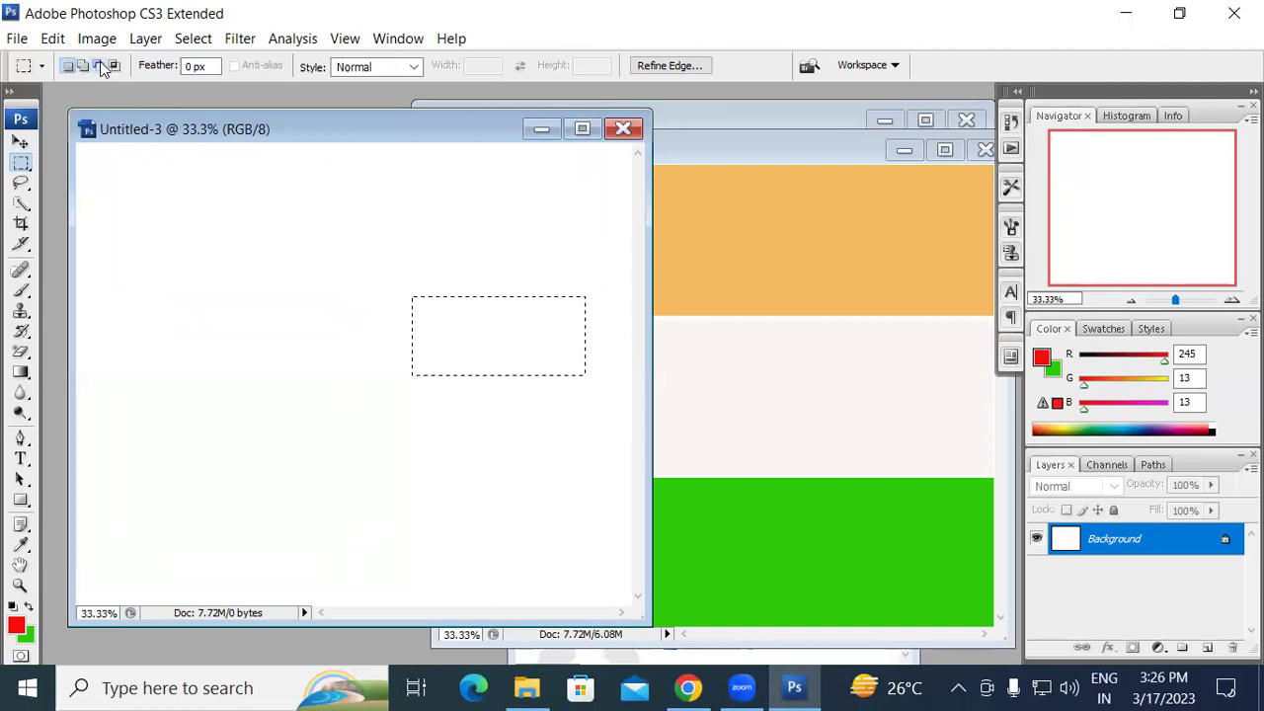
- Draw a wide marquee on the third document and cut it down with four overlapping rectangles in Subtract from selection mode
click(154, 254)
drag(149, 251, 502, 344)
click(98, 65)
drag(361, 246, 554, 402)
drag(107, 318, 358, 386)
drag(242, 228, 368, 353)
drag(111, 279, 279, 350)
- Switch the marquee to Add to selection mode and add a large upper rectangle and three overlapping rectangles along the lower canvas
click(89, 65)
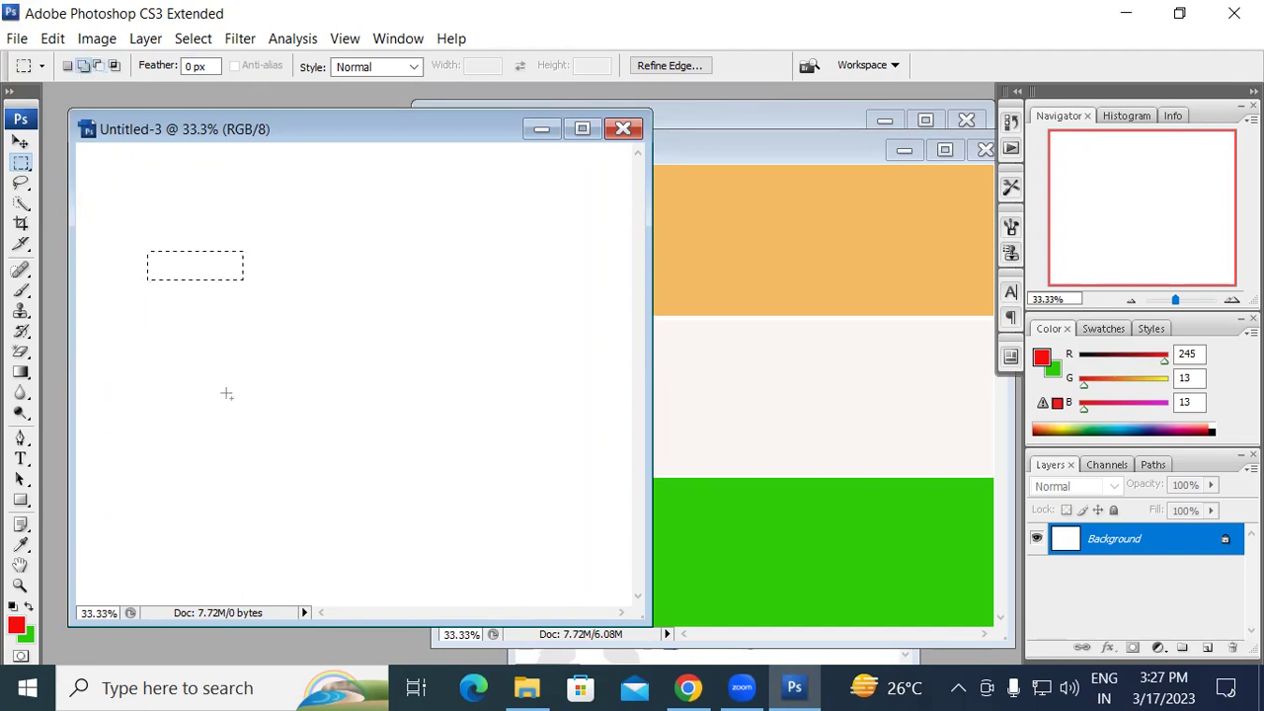
drag(145, 240, 611, 407)
click(84, 65)
drag(128, 480, 279, 551)
drag(169, 460, 591, 578)
drag(85, 447, 245, 591)
- Return to Subtract from selection mode and cut three rectangles out of the large upper selection
click(98, 67)
drag(402, 207, 601, 396)
drag(250, 218, 471, 432)
drag(413, 353, 563, 385)
- Set the marquee to Intersect with selection, close the third document and arrange the girl's photo beside the tricolour document
click(115, 65)
click(623, 129)
drag(670, 136, 193, 129)
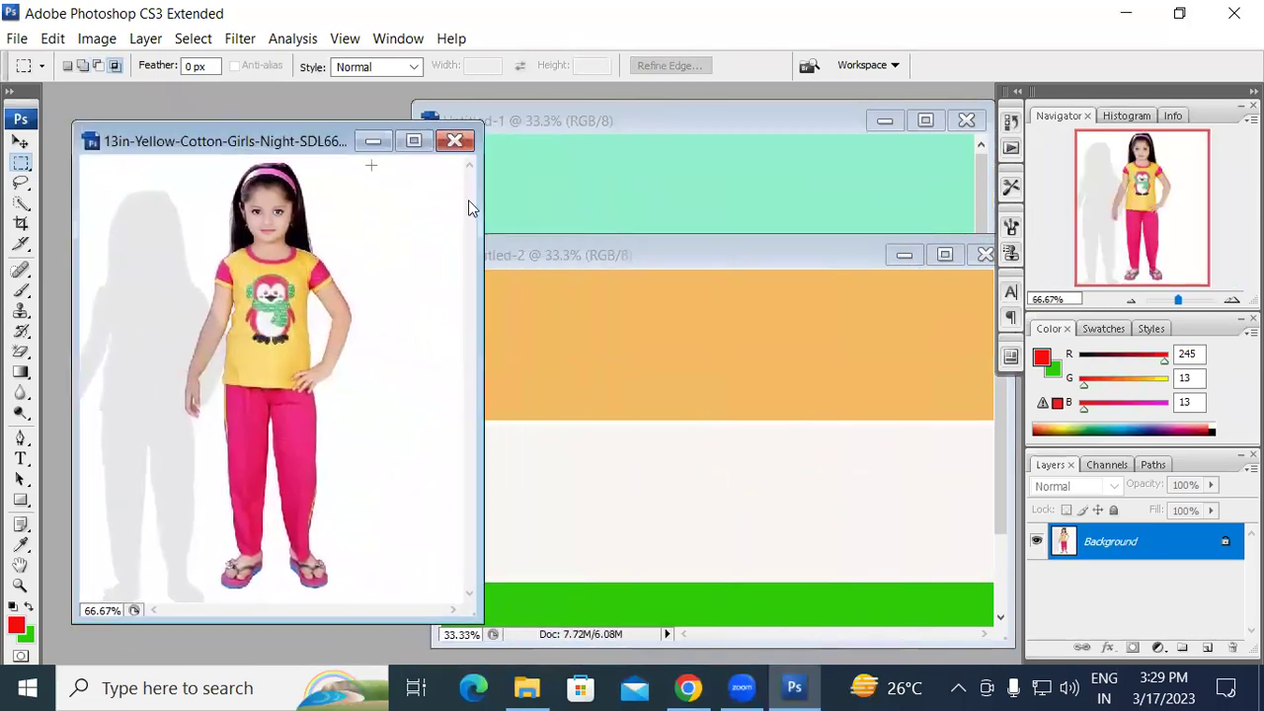
drag(565, 247, 617, 96)
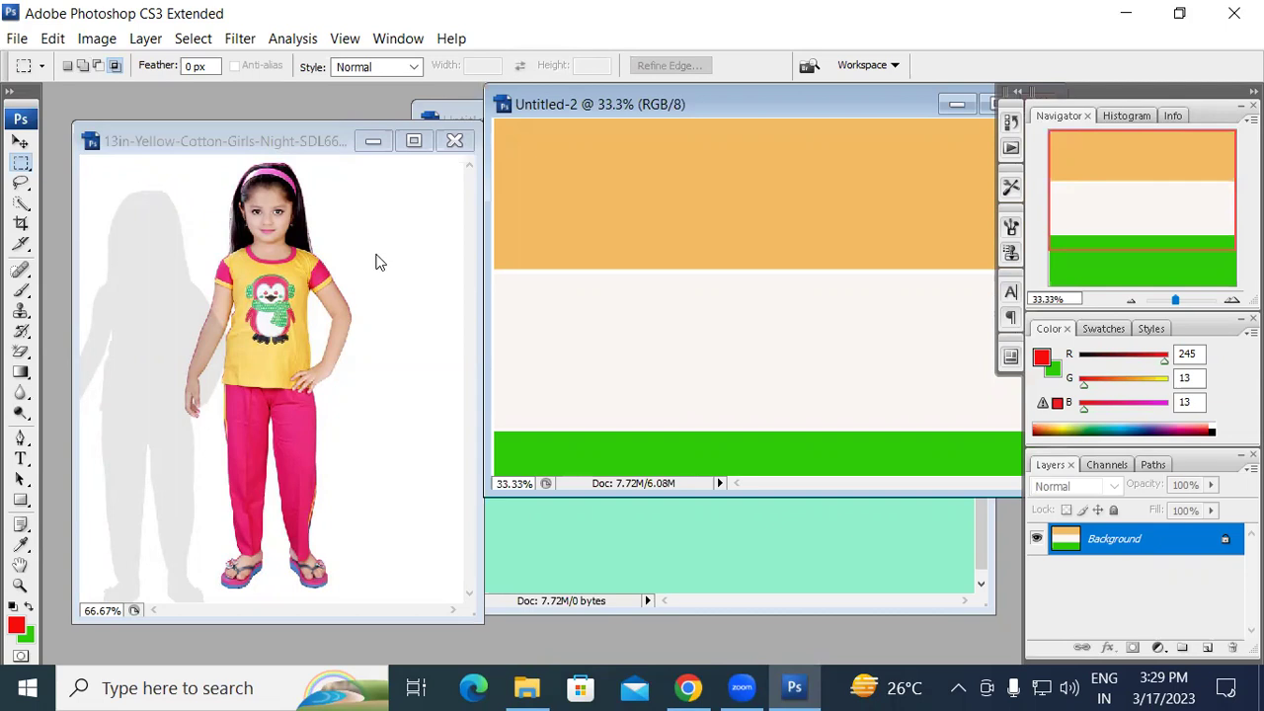
- Select the girl's head and shoulders in the photo with the Rectangular Marquee tool and nudge the selection left and slightly down
right_click(28, 168)
click(87, 164)
click(187, 168)
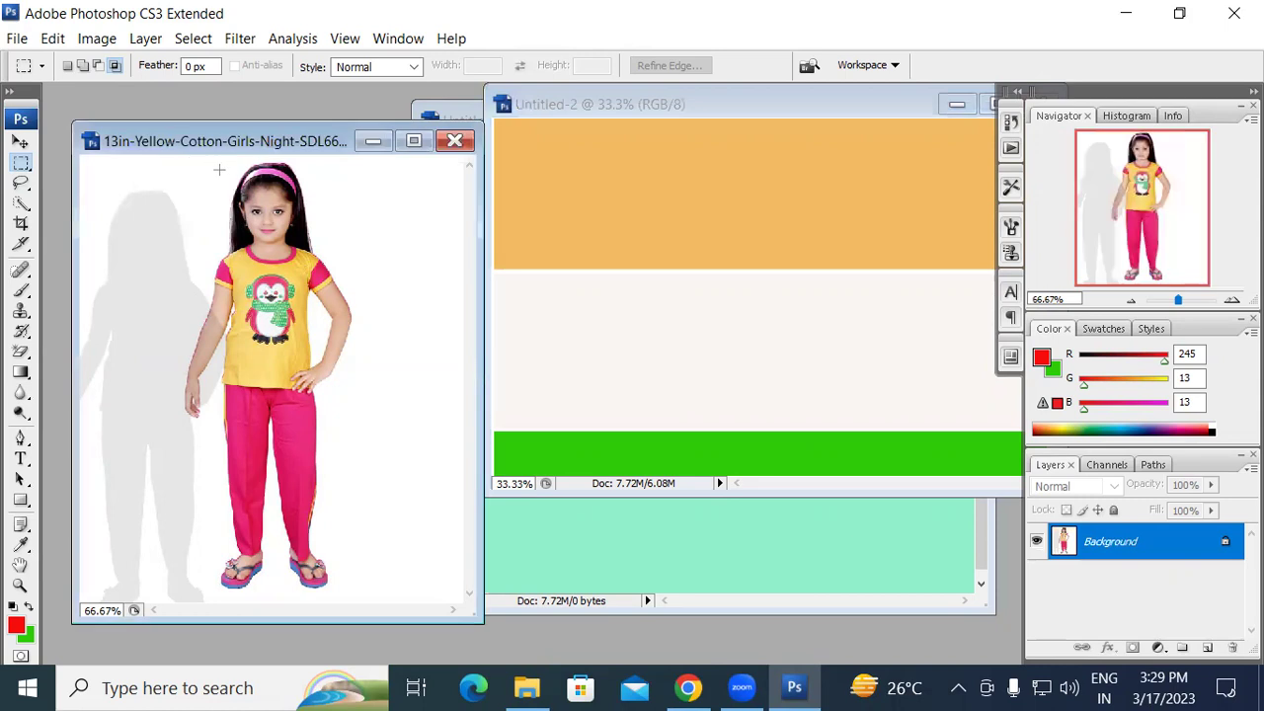
drag(216, 155, 344, 281)
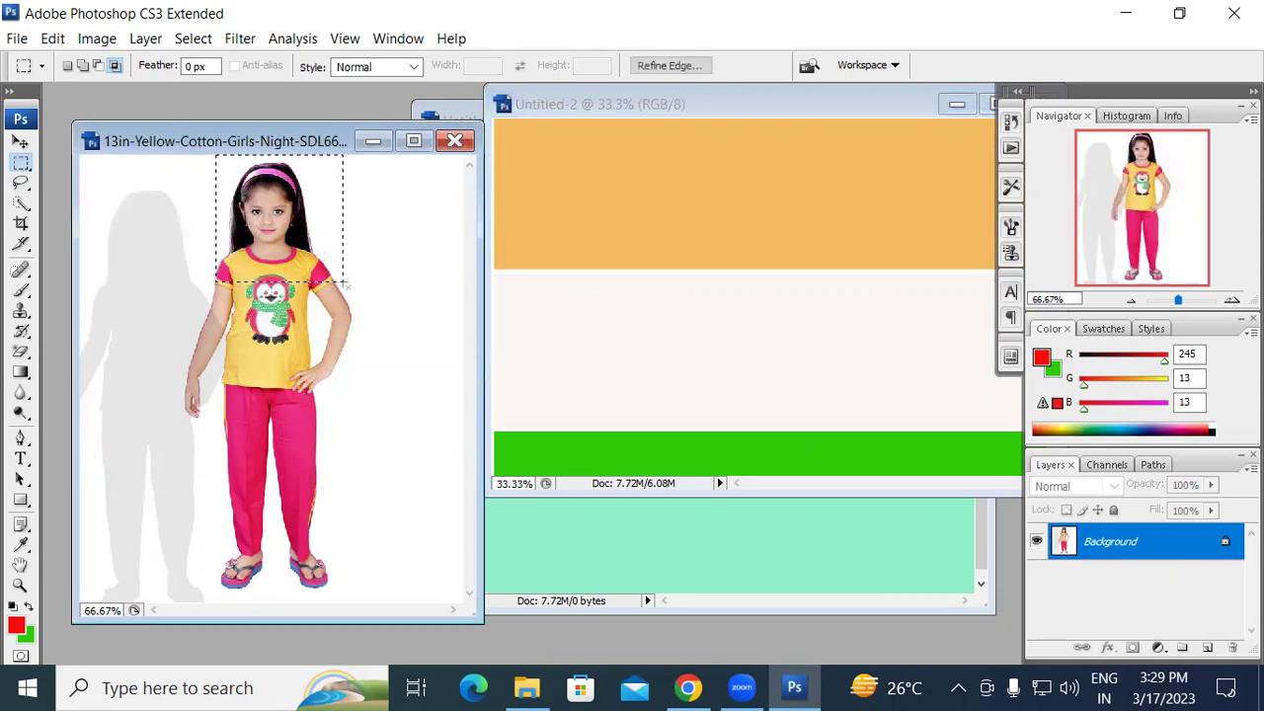
key(Left)
key(Left)
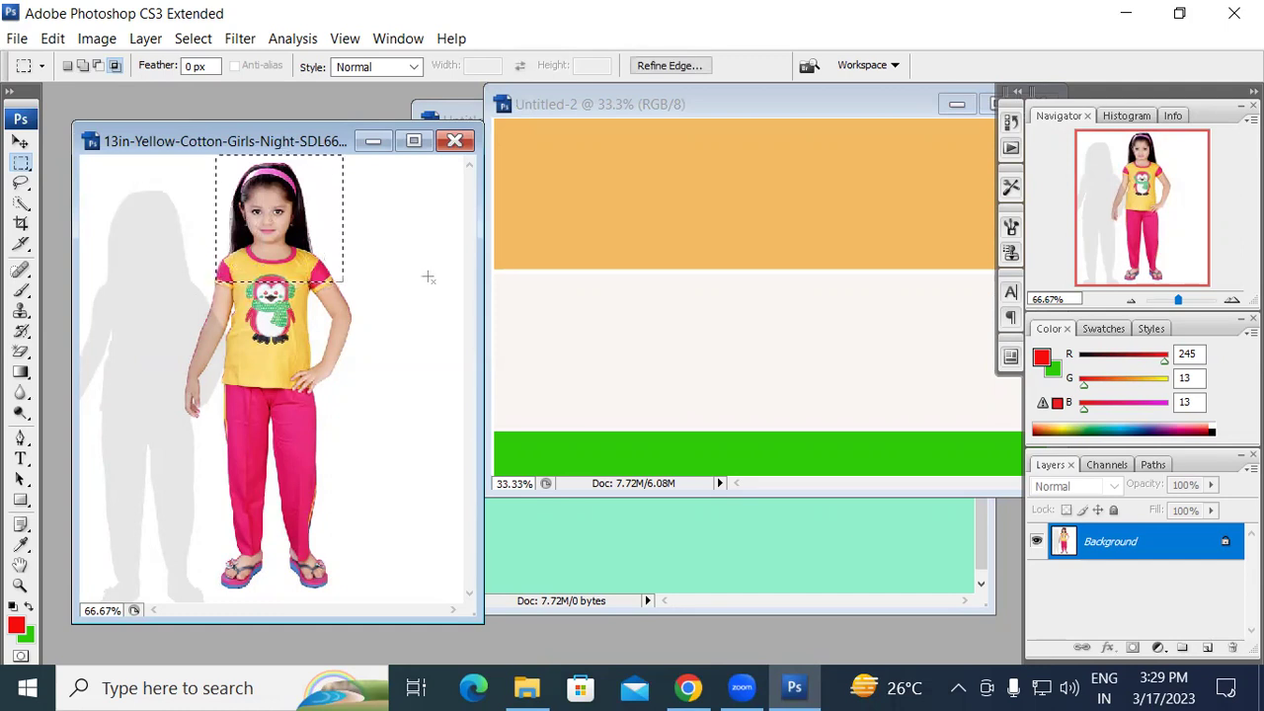
key(Left)
key(Left)
key(Left)
key(Left)
key(Left)
- Copy the selected head and shoulders onto the white band of the tricolour document with the Move tool
click(21, 144)
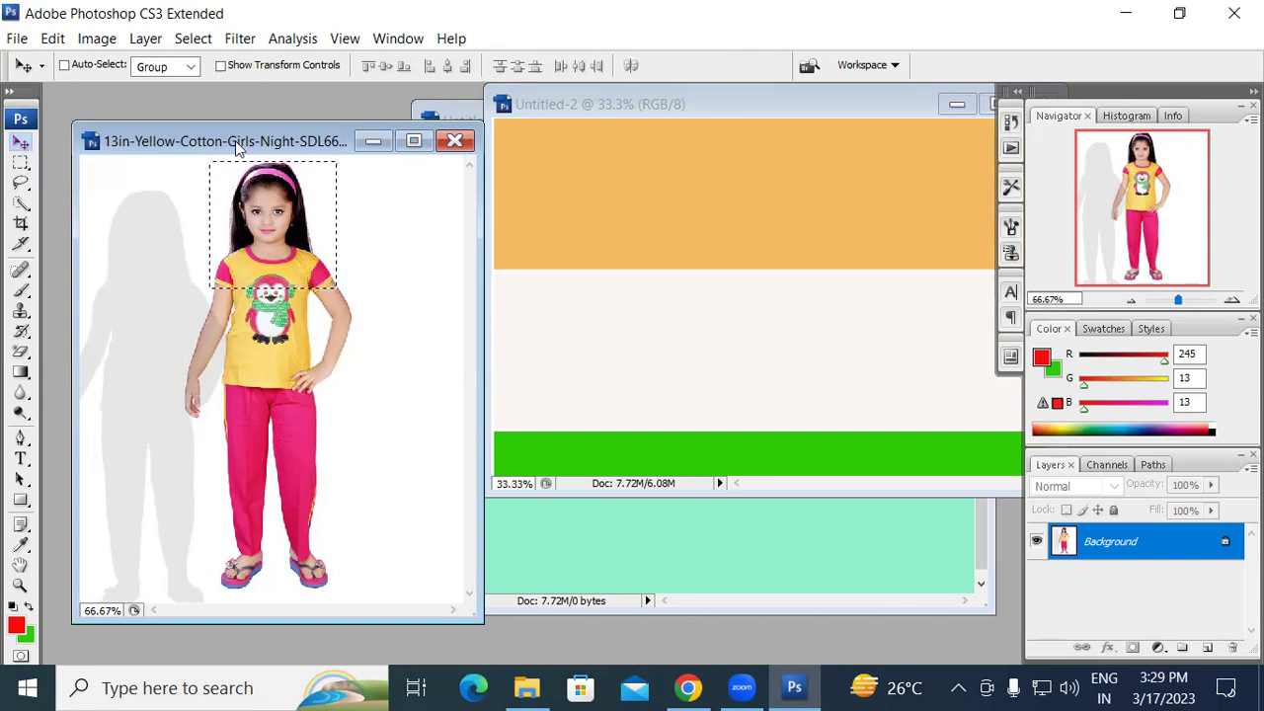
drag(287, 229, 664, 306)
drag(732, 341, 753, 350)
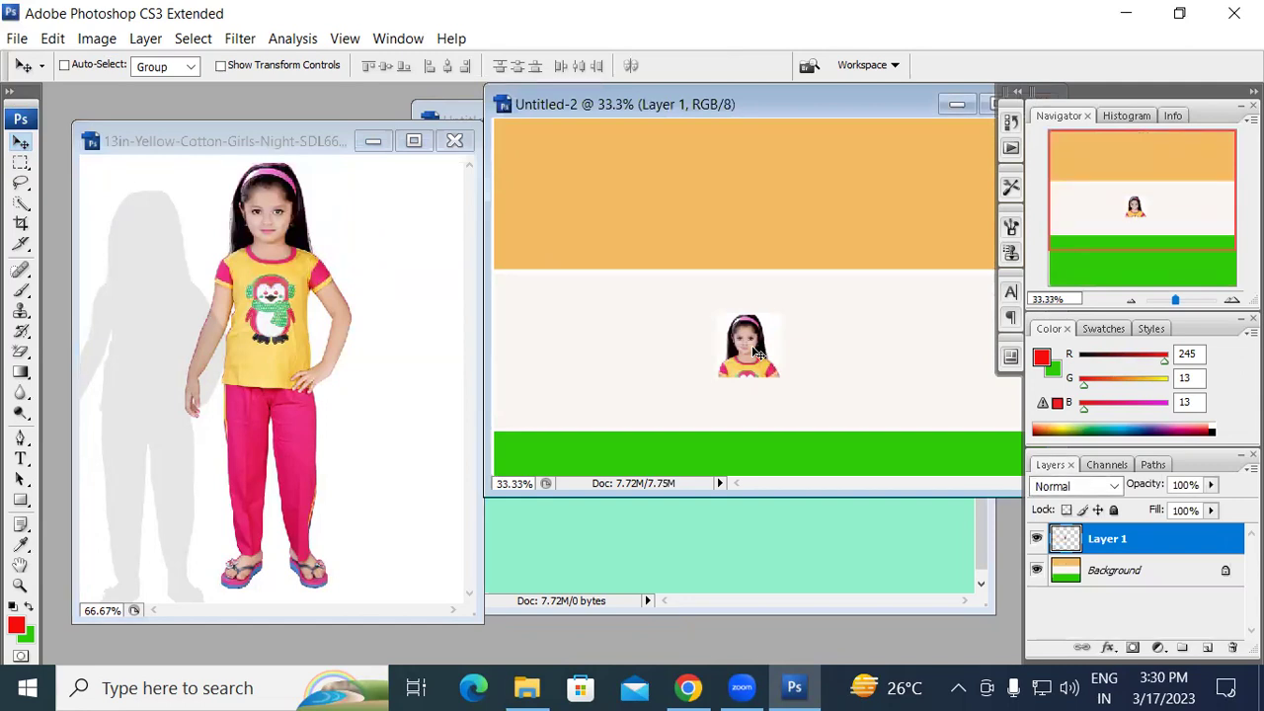
- Scale the copied portrait proportionally to 243.5% with Free Transform and seat it on the lower edge of the white band
key(ctrl+t)
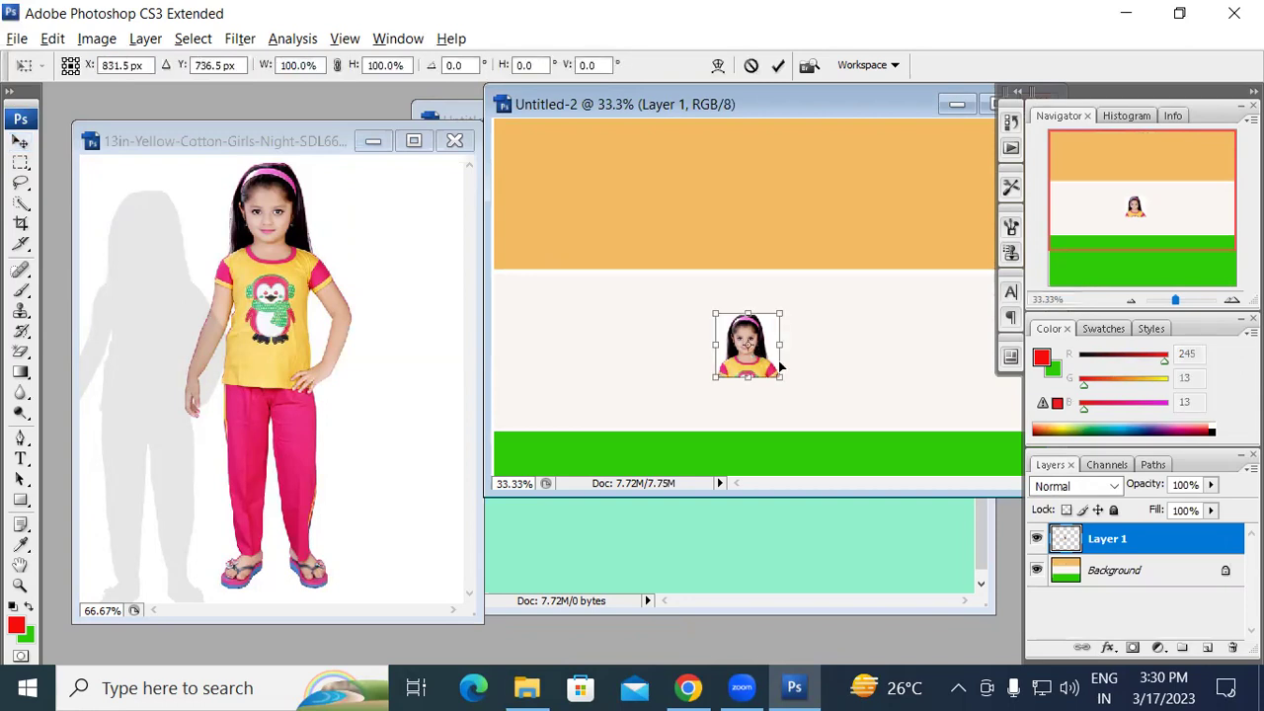
drag(780, 377, 834, 429)
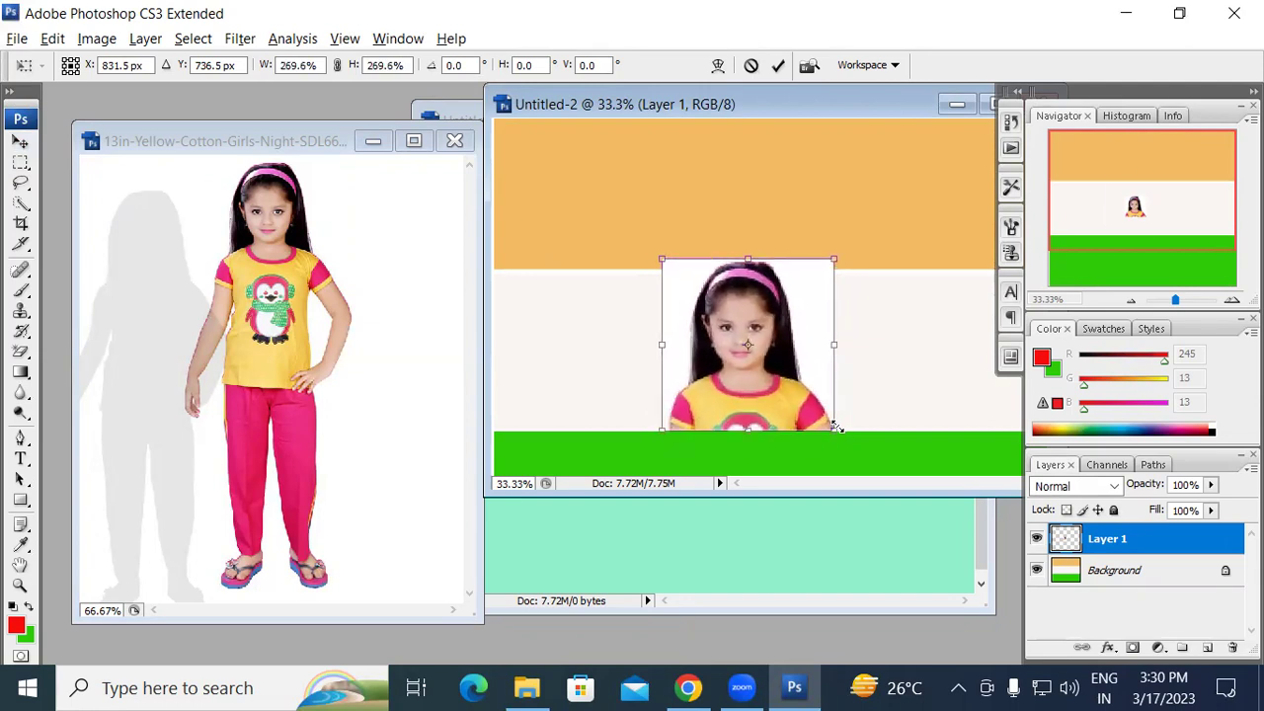
drag(776, 359, 812, 362)
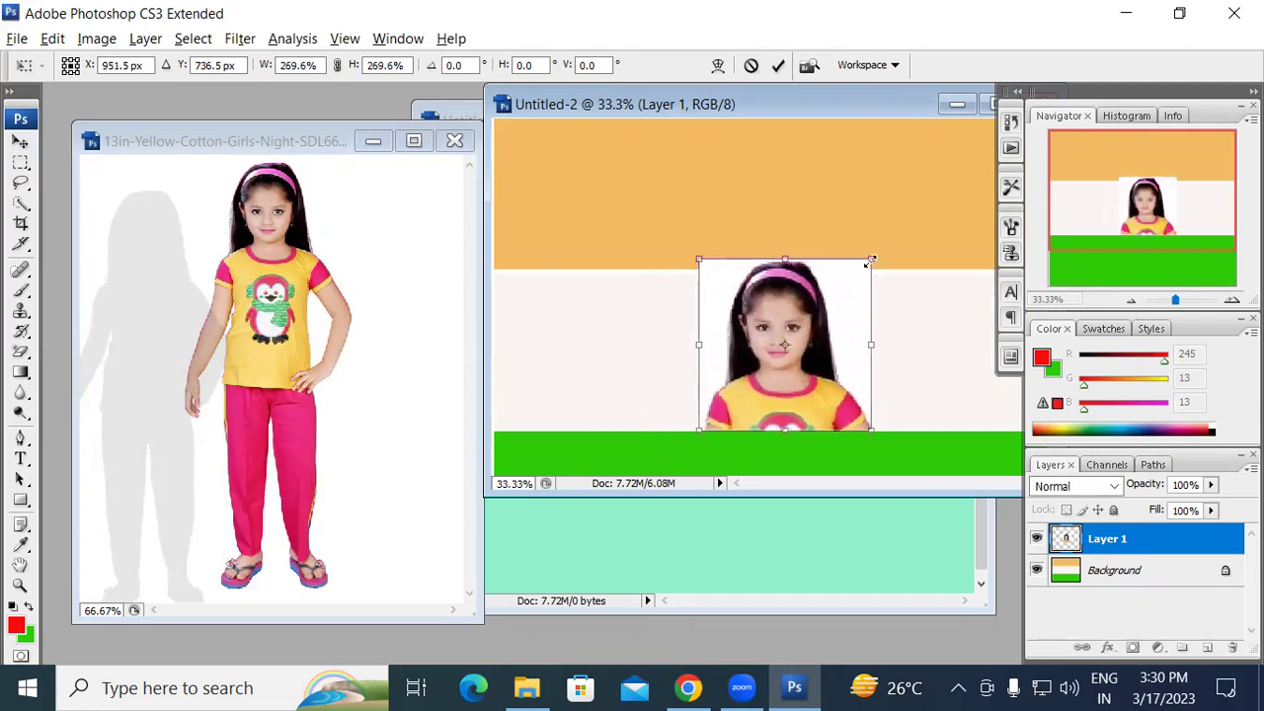
drag(868, 266, 865, 271)
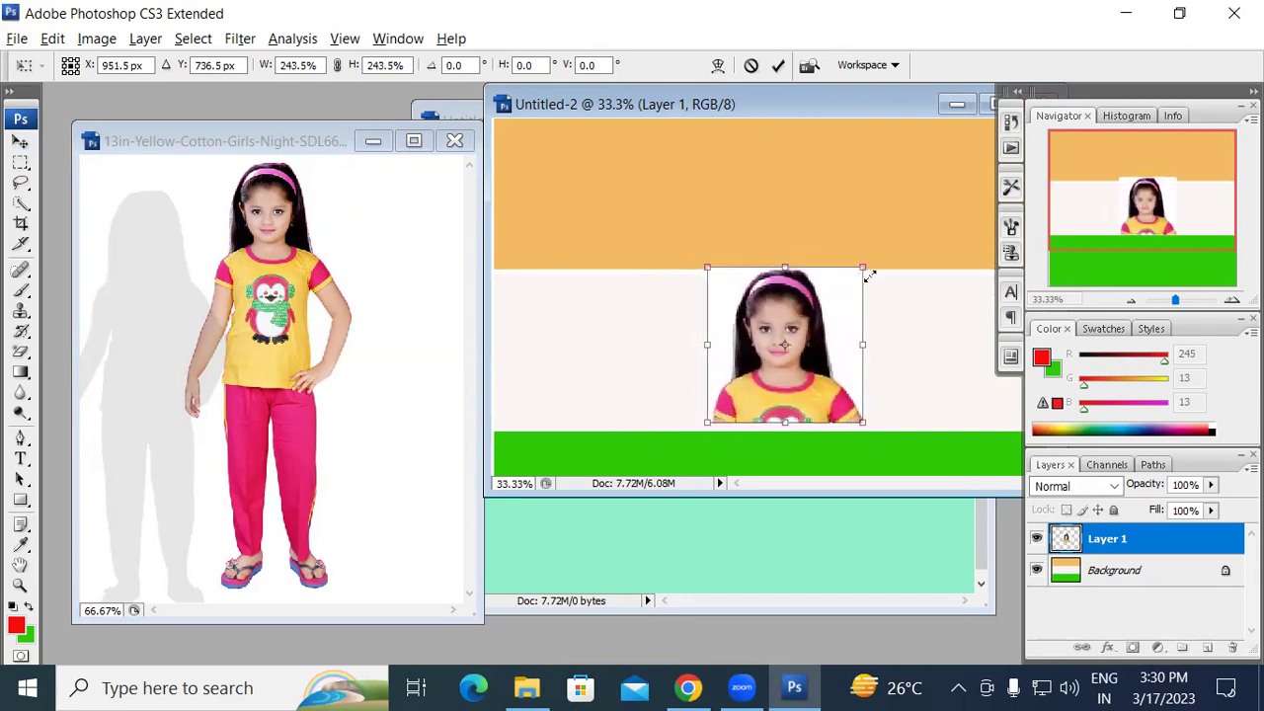
double_click(822, 346)
drag(821, 348, 828, 357)
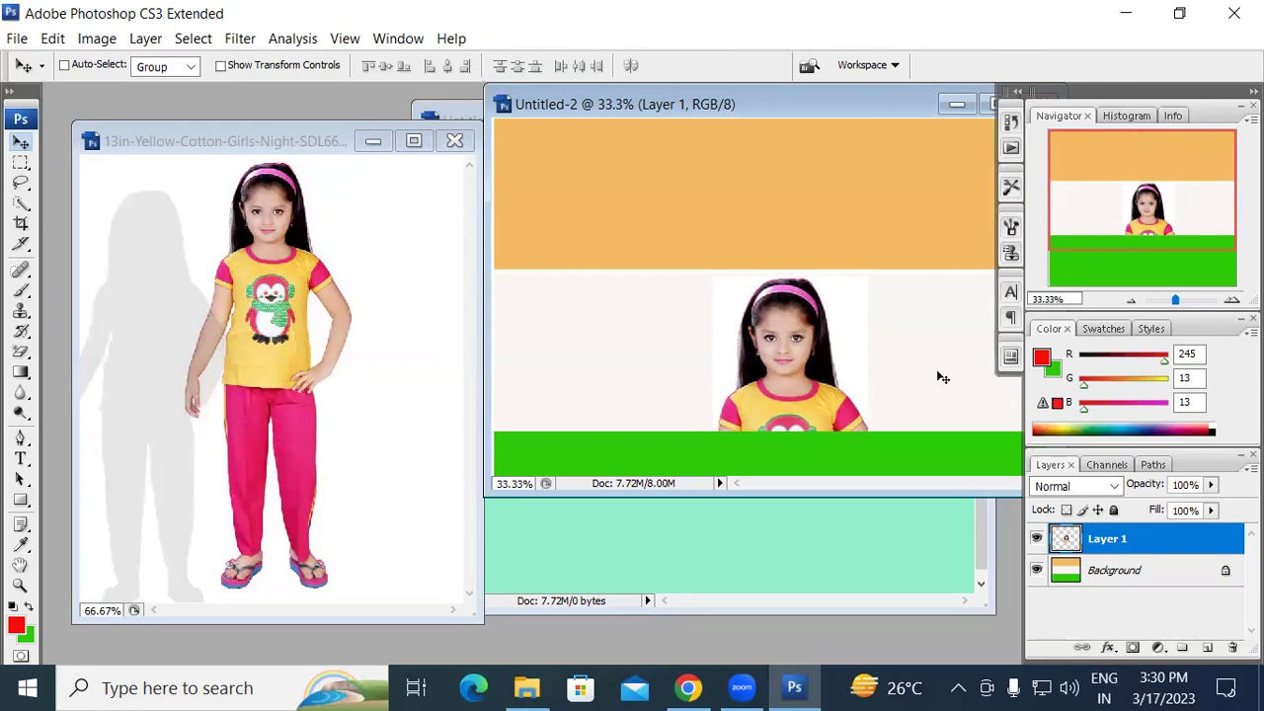
- View the tricolour document maximised, restore its window and delete the portrait layer
drag(859, 98, 743, 110)
click(886, 116)
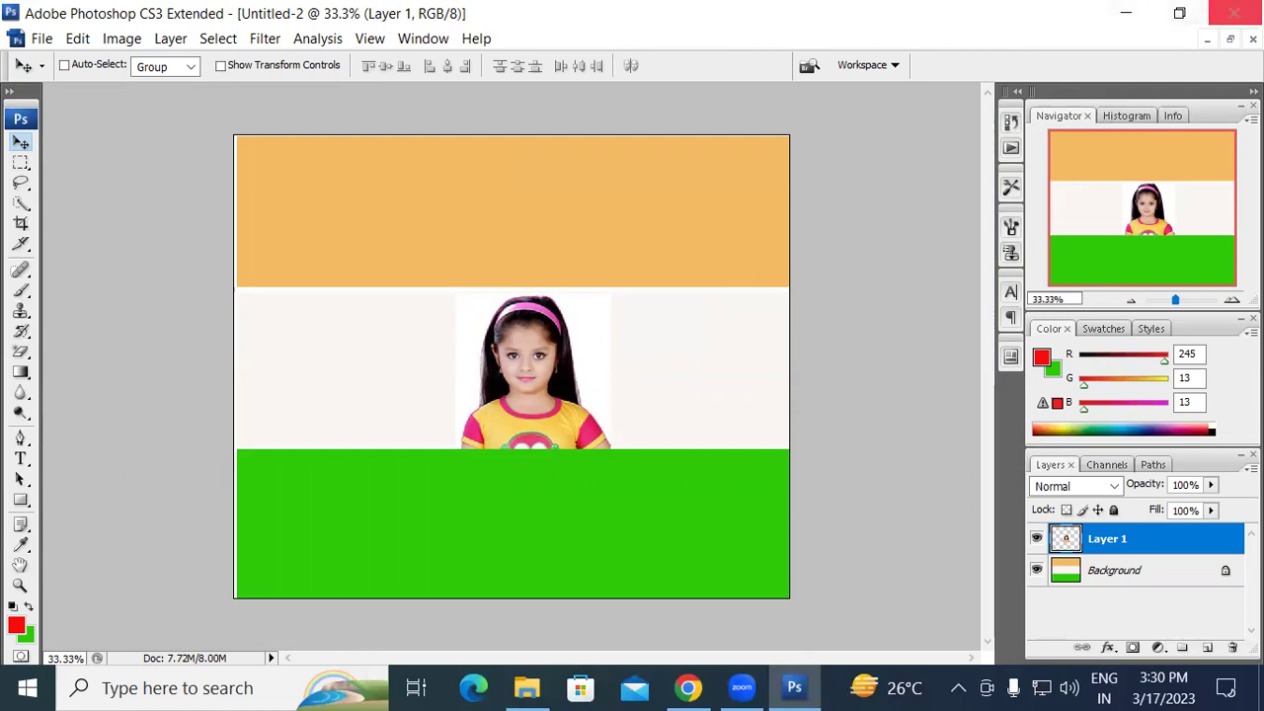
click(1229, 39)
drag(673, 370, 619, 345)
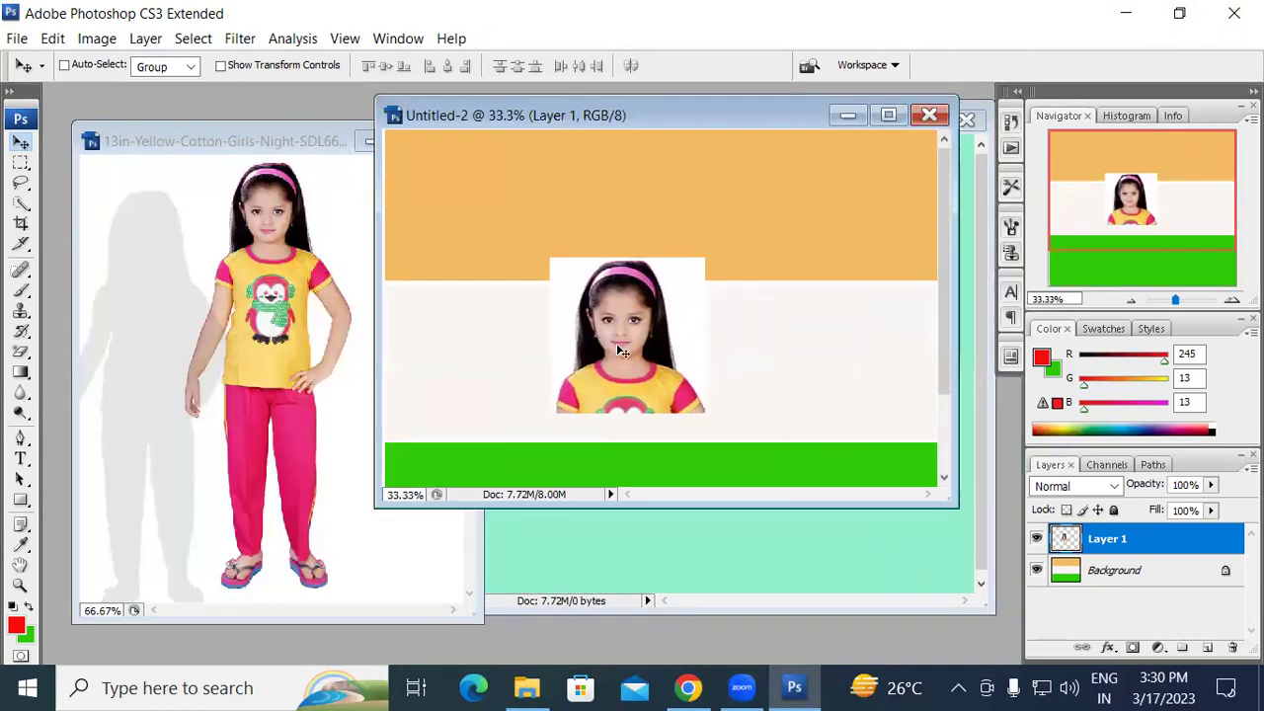
key(Delete)
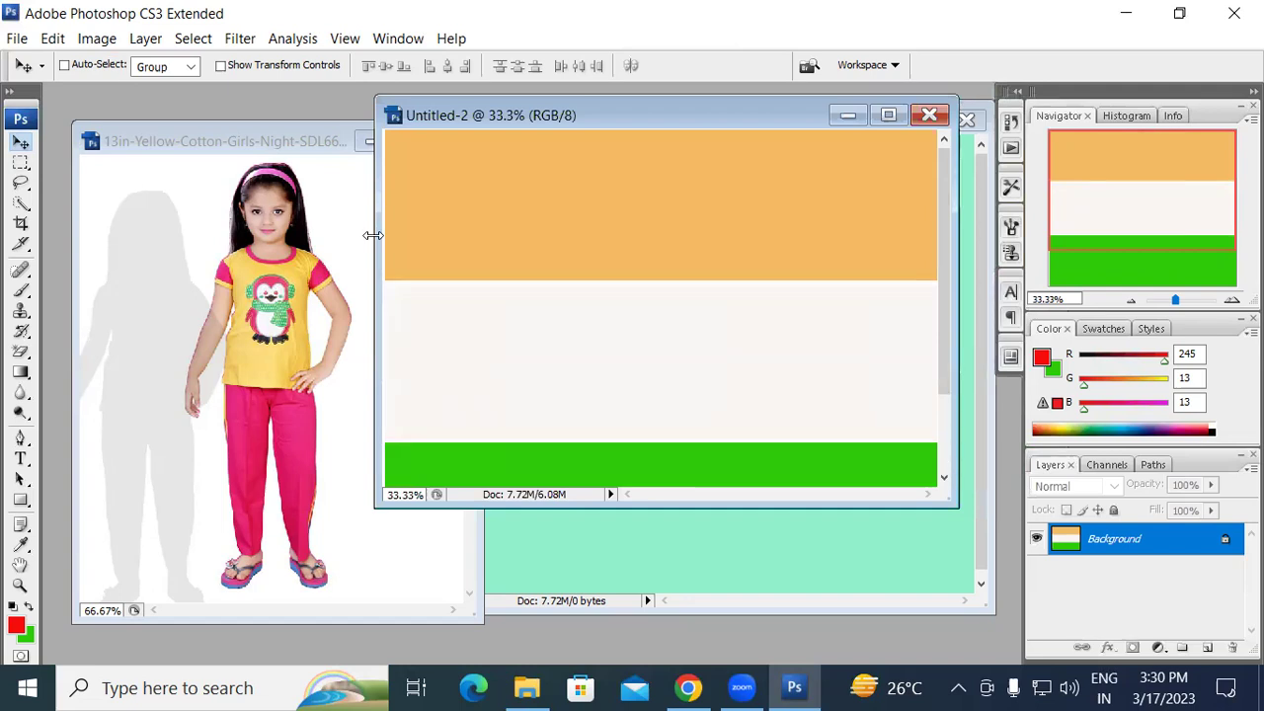
- Move the tricolour document's window aside and clear the selection in the girl's photo
drag(502, 112, 568, 132)
click(306, 143)
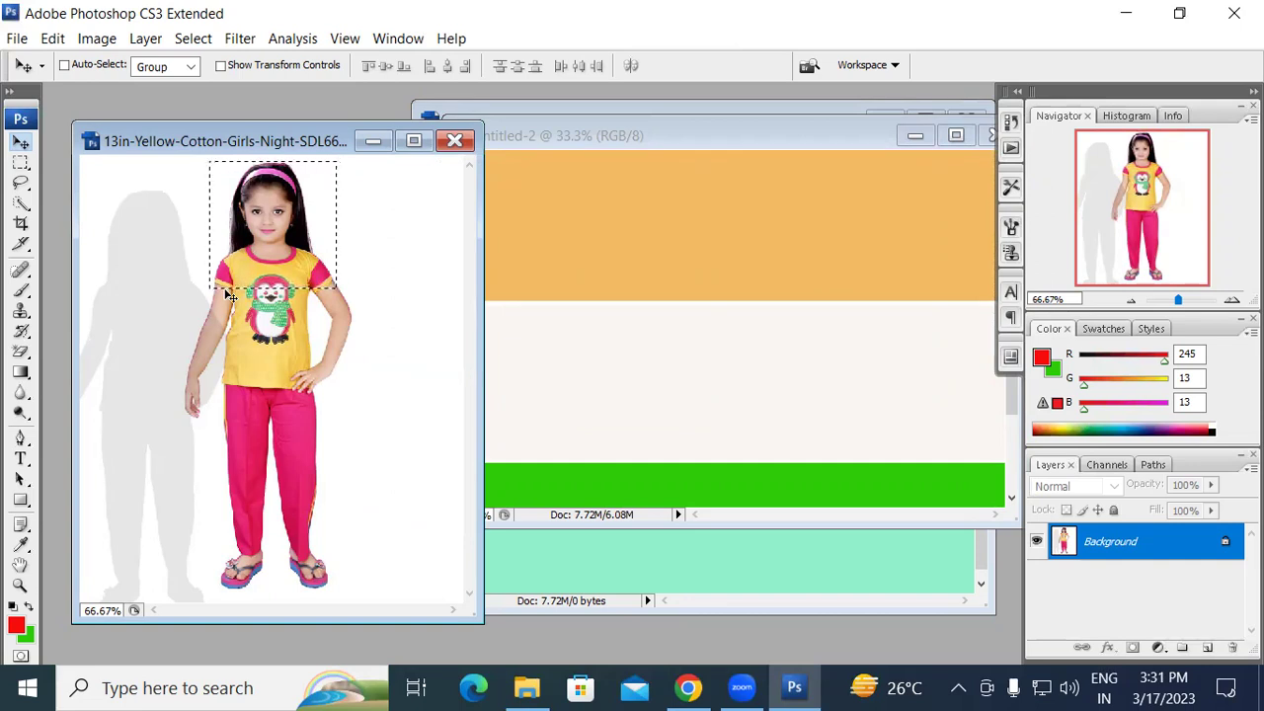
key(ctrl+d)
- Draw a rectangular marquee from the girl's head to her waist and nudge it left to frame her upper body
click(21, 162)
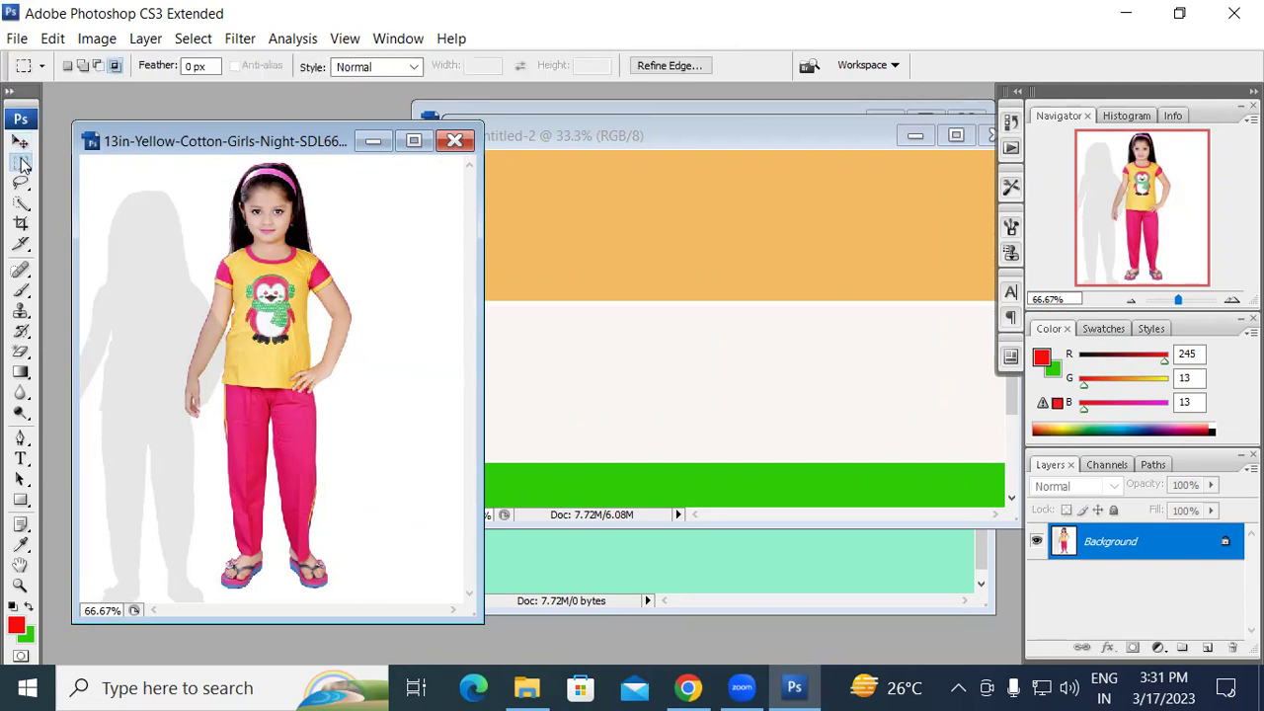
drag(208, 274, 368, 365)
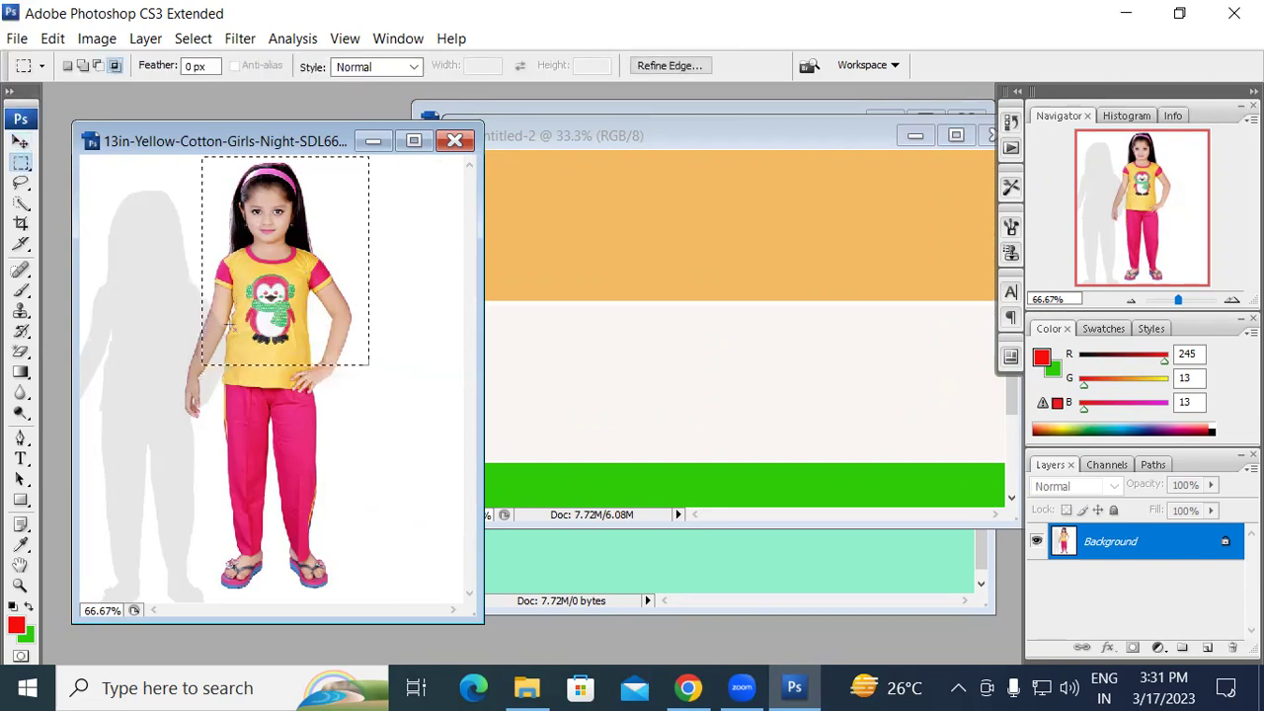
key(Left)
key(Left)
key(Left)
key(Left)
key(Left)
key(Left)
key(Left)
key(Left)
key(Left)
key(Left)
key(Left)
key(Left)
key(Left)
key(Left)
key(Left)
key(Left)
key(Left)
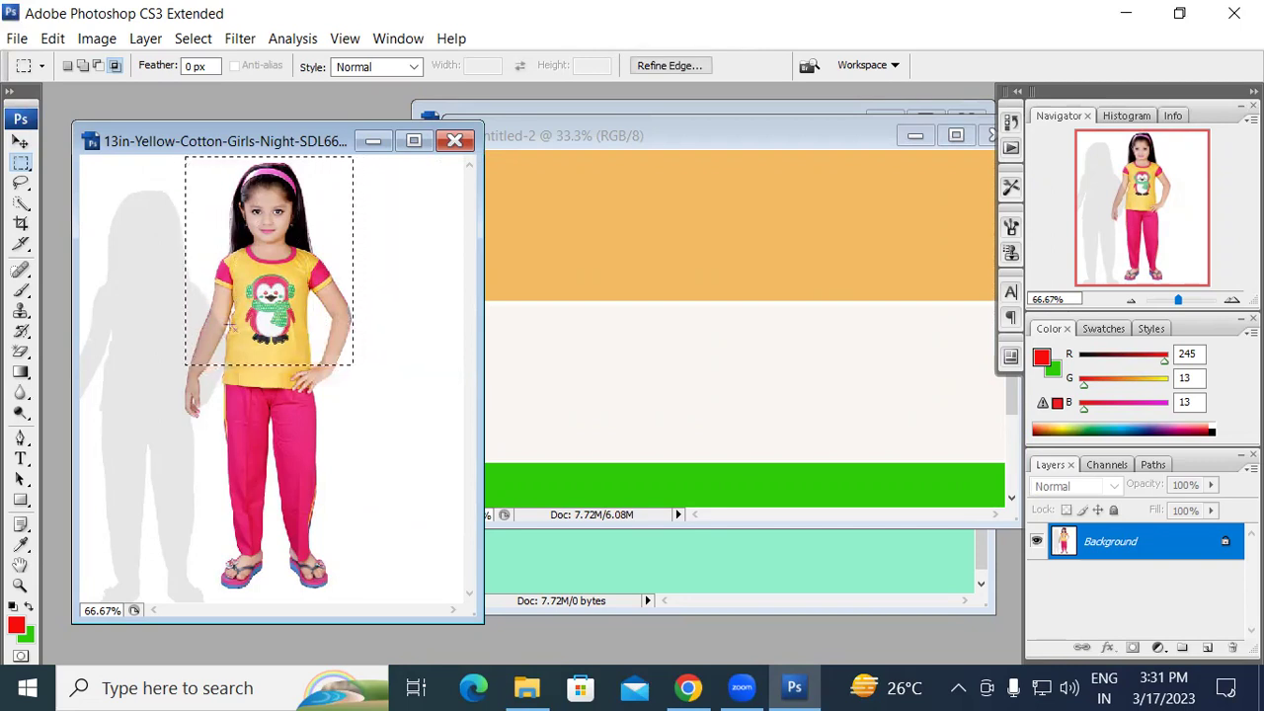
- Try copying the girl's selected upper body onto the tricolour's white band and undo the copy
click(20, 145)
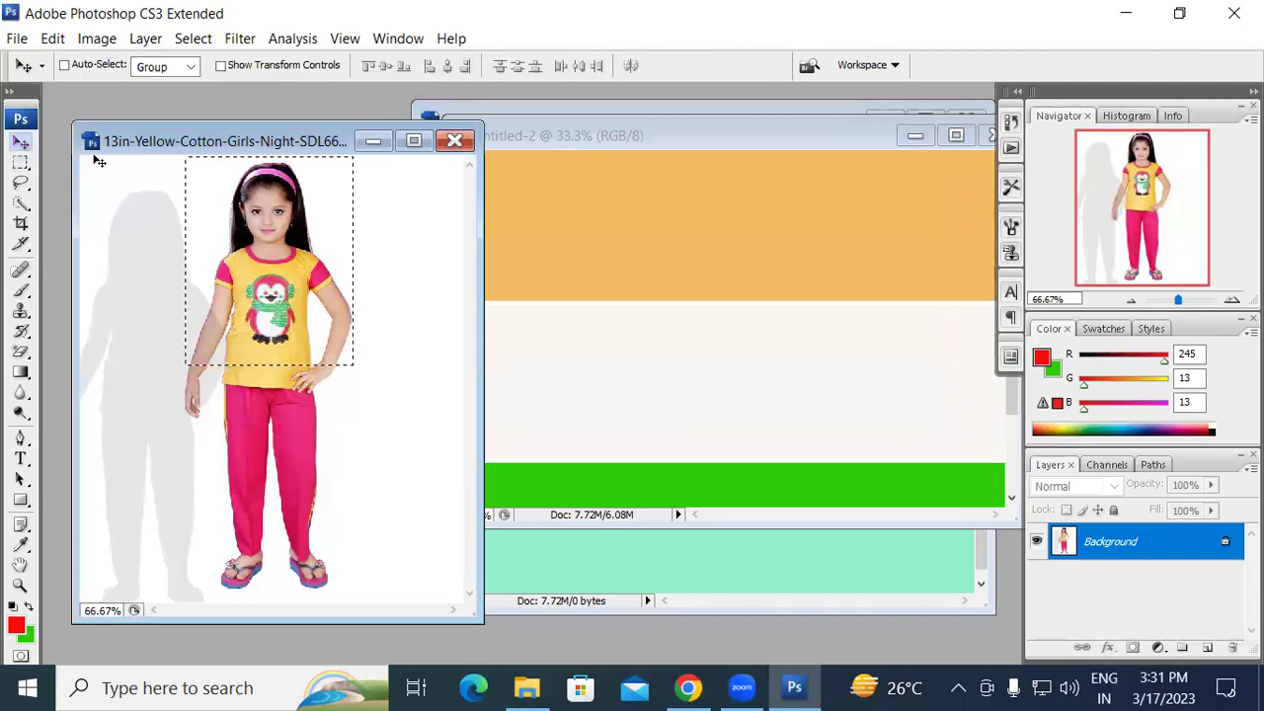
drag(238, 207, 735, 380)
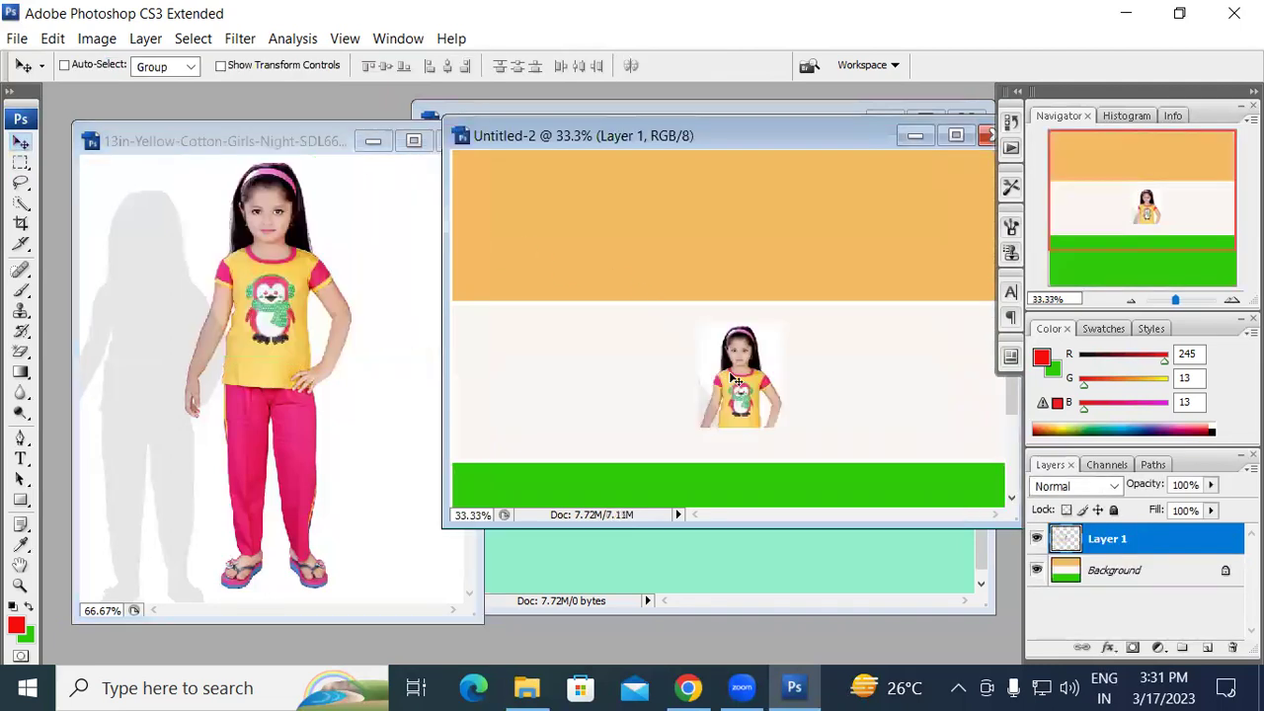
key(ctrl+z)
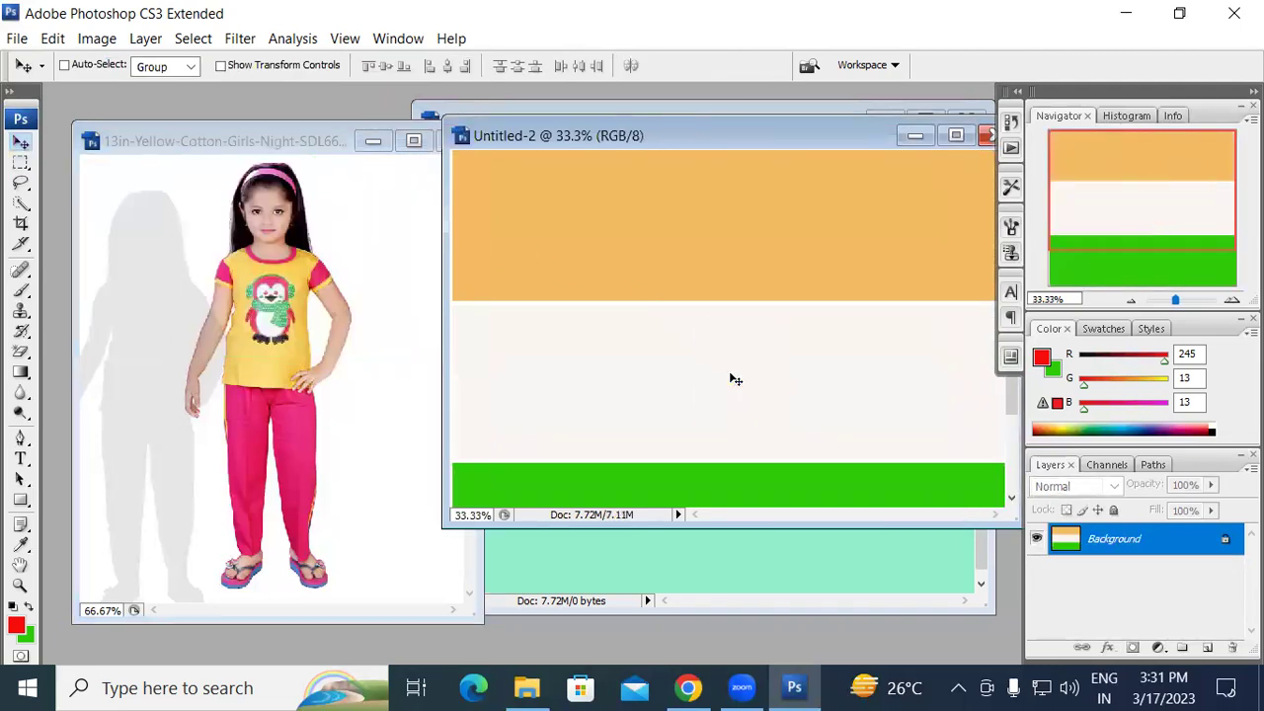
- Extend the photo's selection down to the girl's lower legs with the Rectangular Marquee in Add to selection mode
click(296, 247)
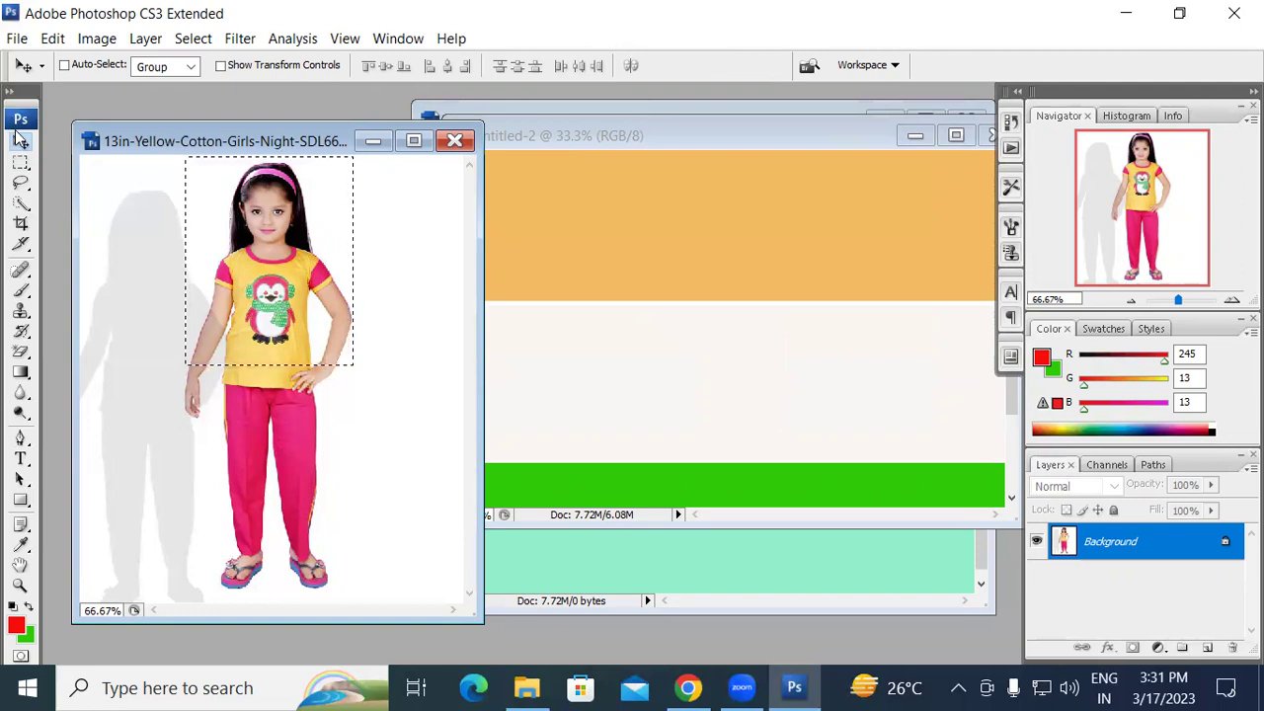
click(21, 162)
click(83, 65)
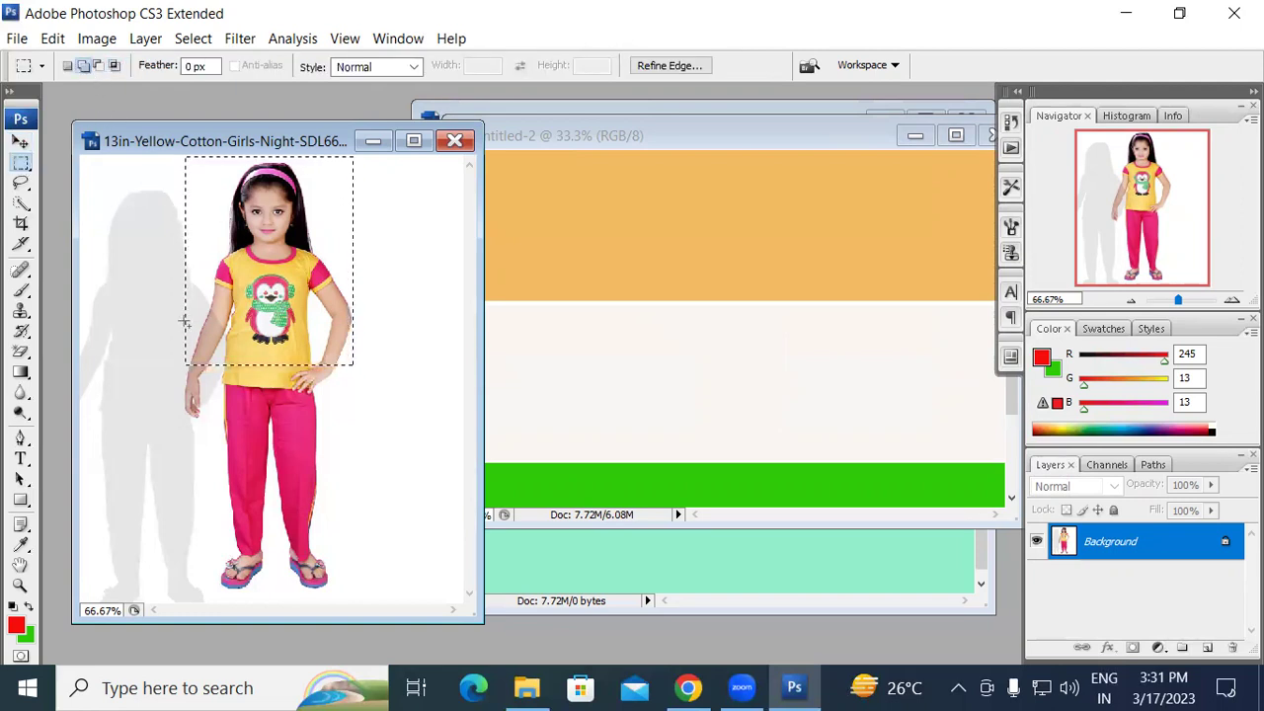
drag(186, 321, 356, 528)
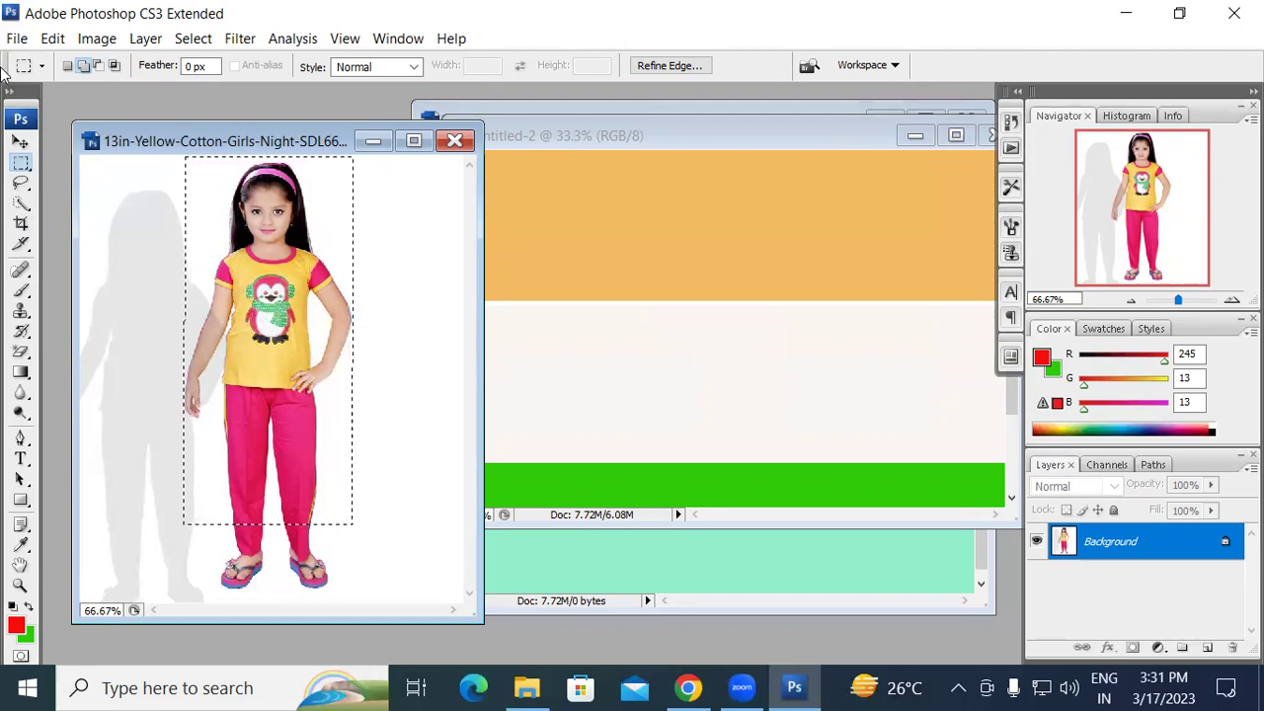
- Try copying the extended selection down to the lower legs onto the tricolour document and undo the copy
click(20, 142)
drag(267, 286, 707, 391)
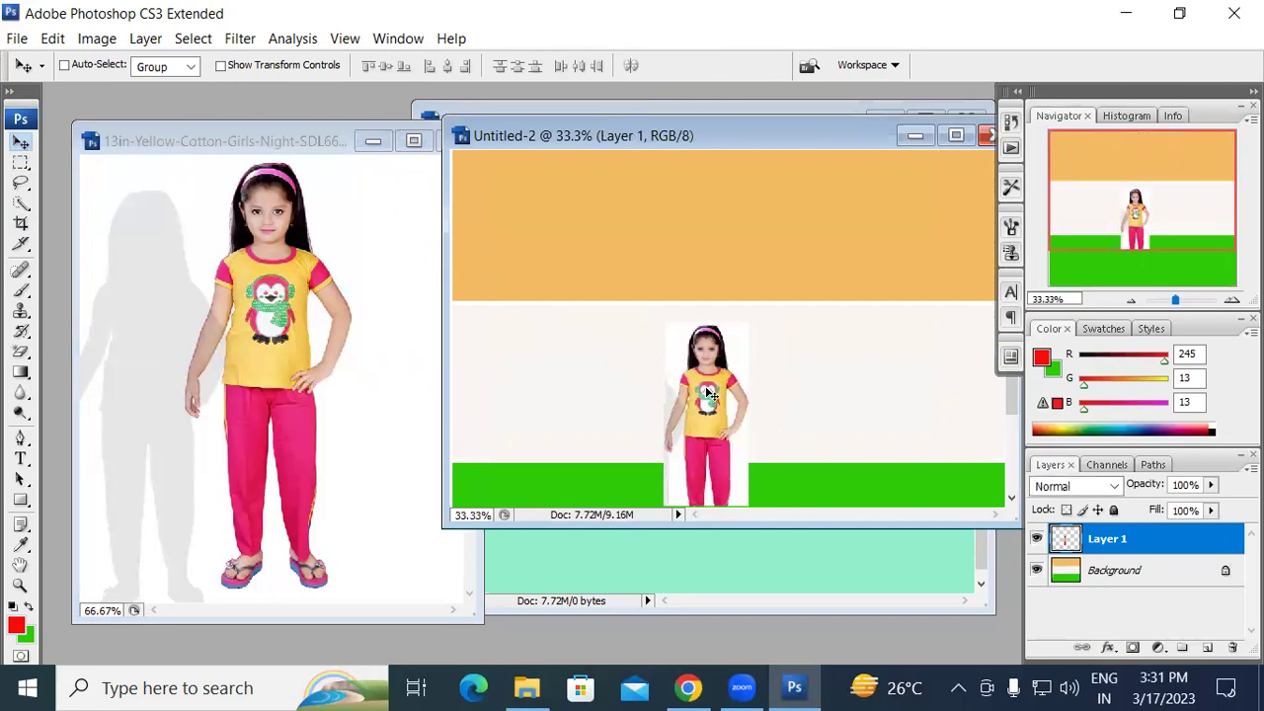
key(ctrl+z)
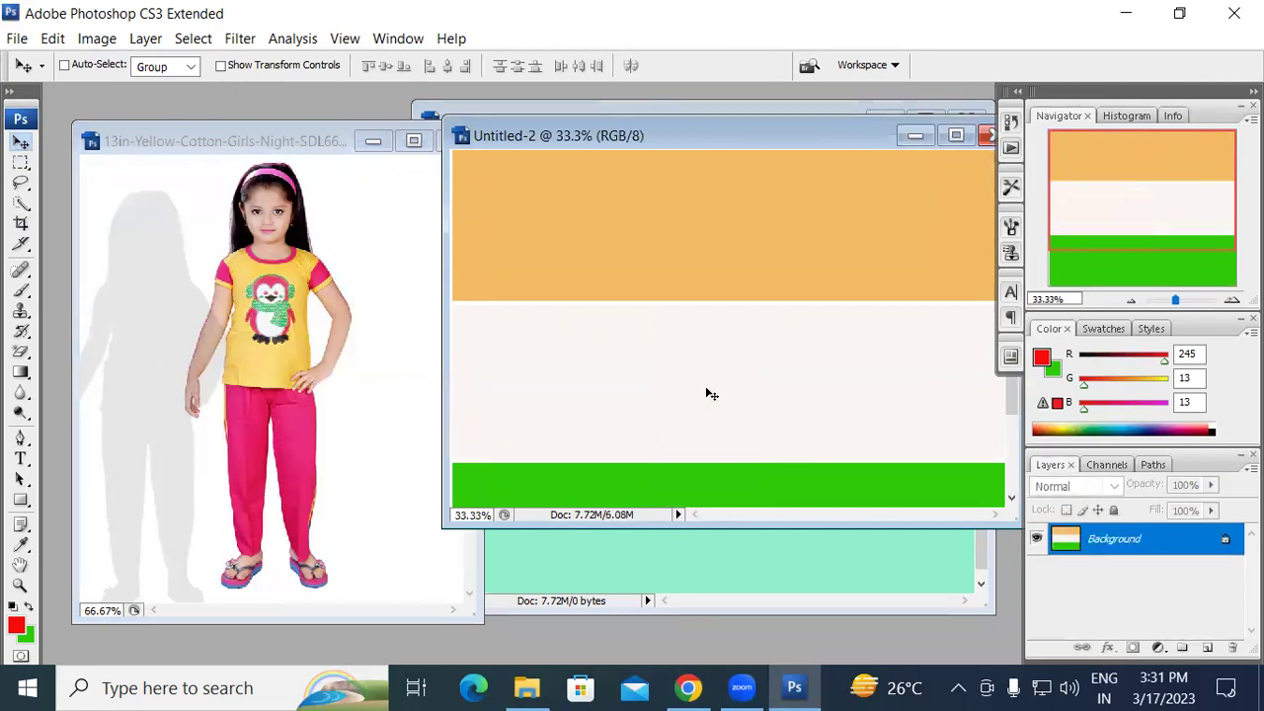
- Trim the photo's selection to the girl's head and chest by removing the lower area in Subtract from selection mode
click(297, 139)
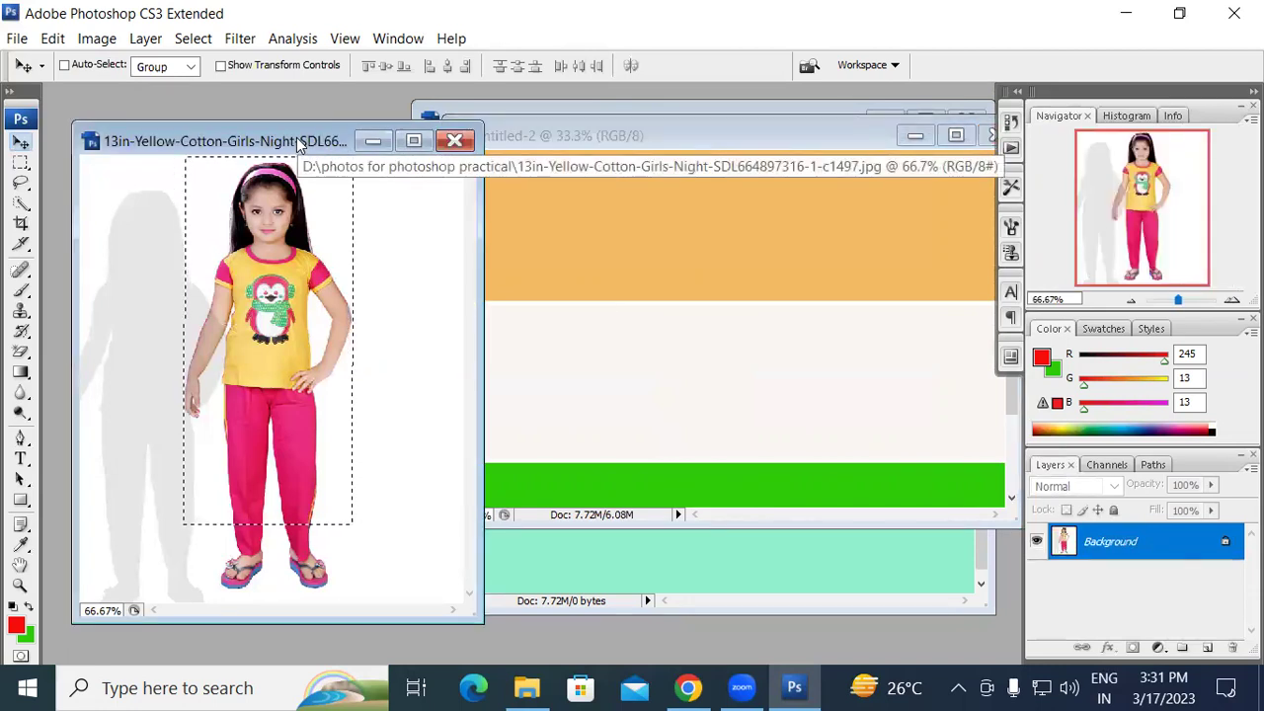
click(21, 162)
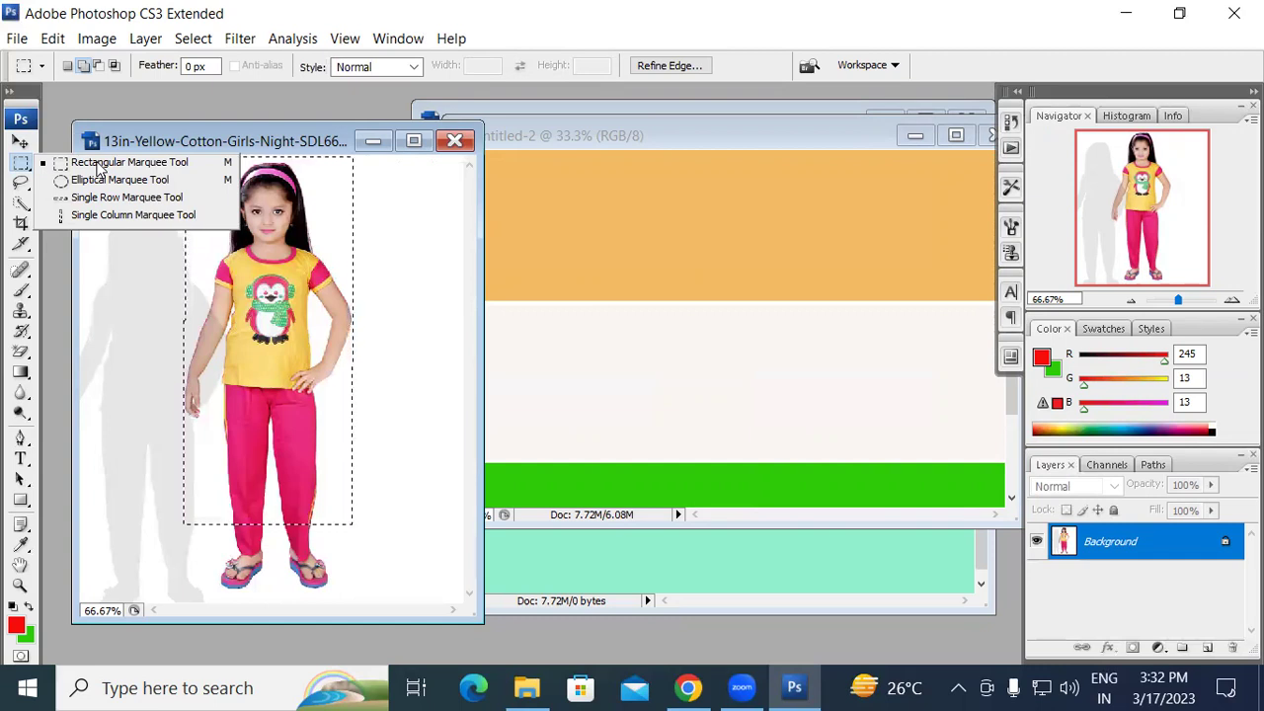
click(272, 146)
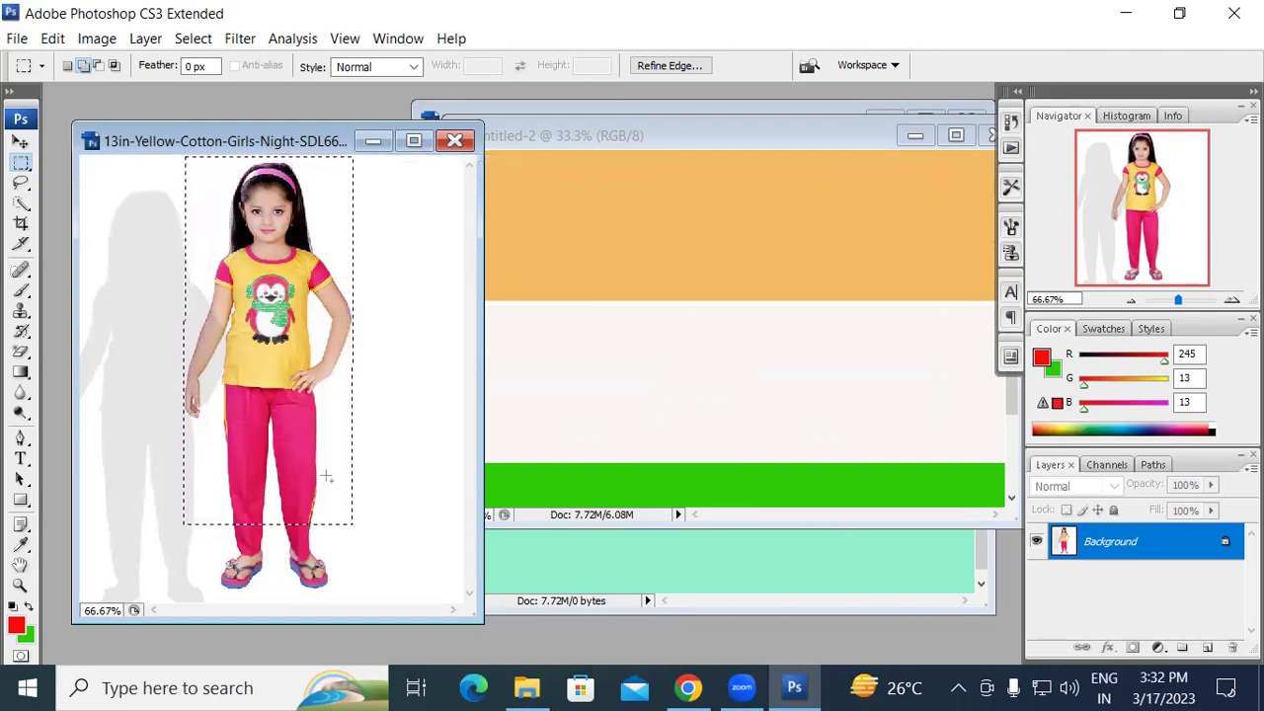
click(98, 66)
drag(151, 350, 371, 549)
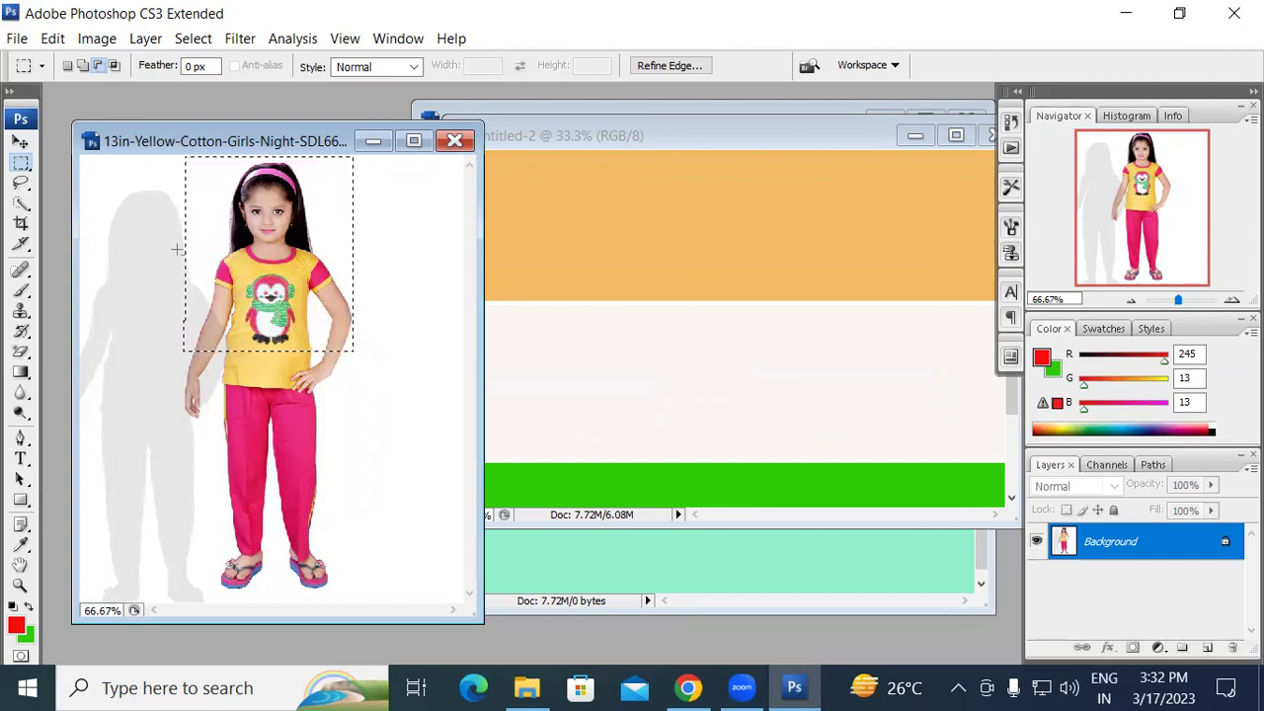
drag(150, 314, 426, 425)
- Try copying the trimmed head-and-chest selection onto the tricolour document, undo the copy and return to the photo's window
click(27, 140)
drag(277, 255, 740, 360)
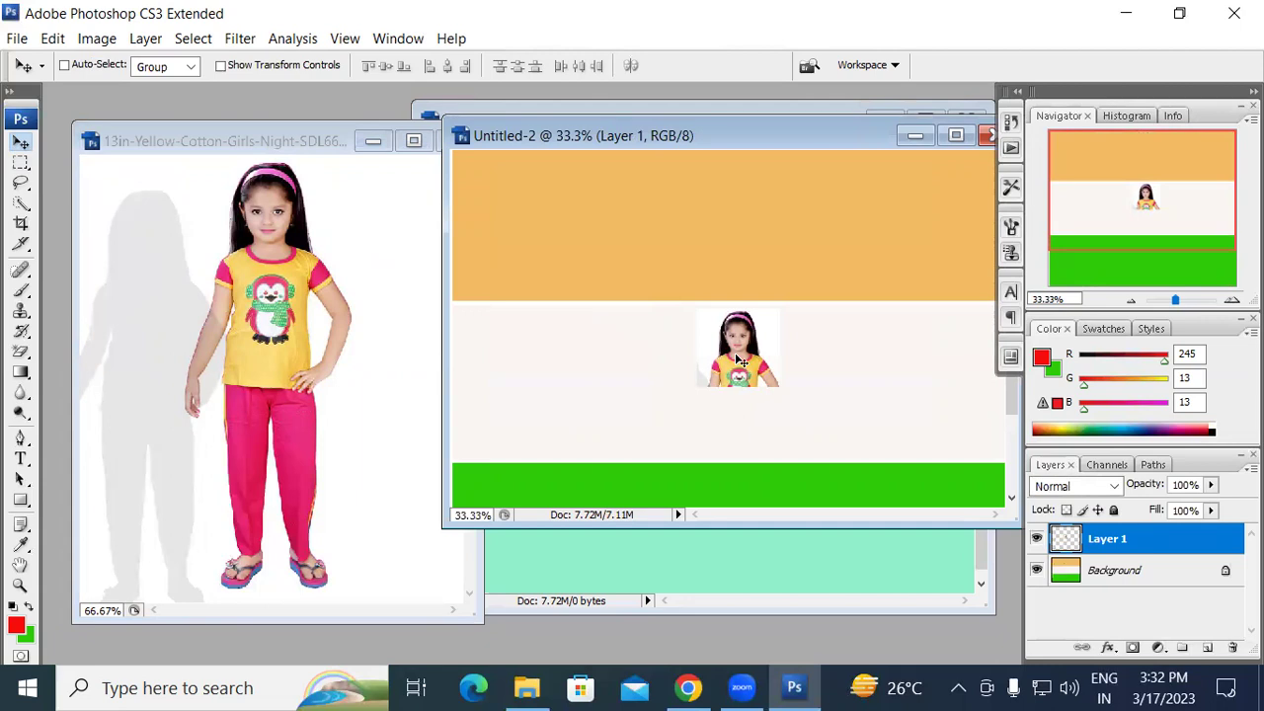
key(ctrl+z)
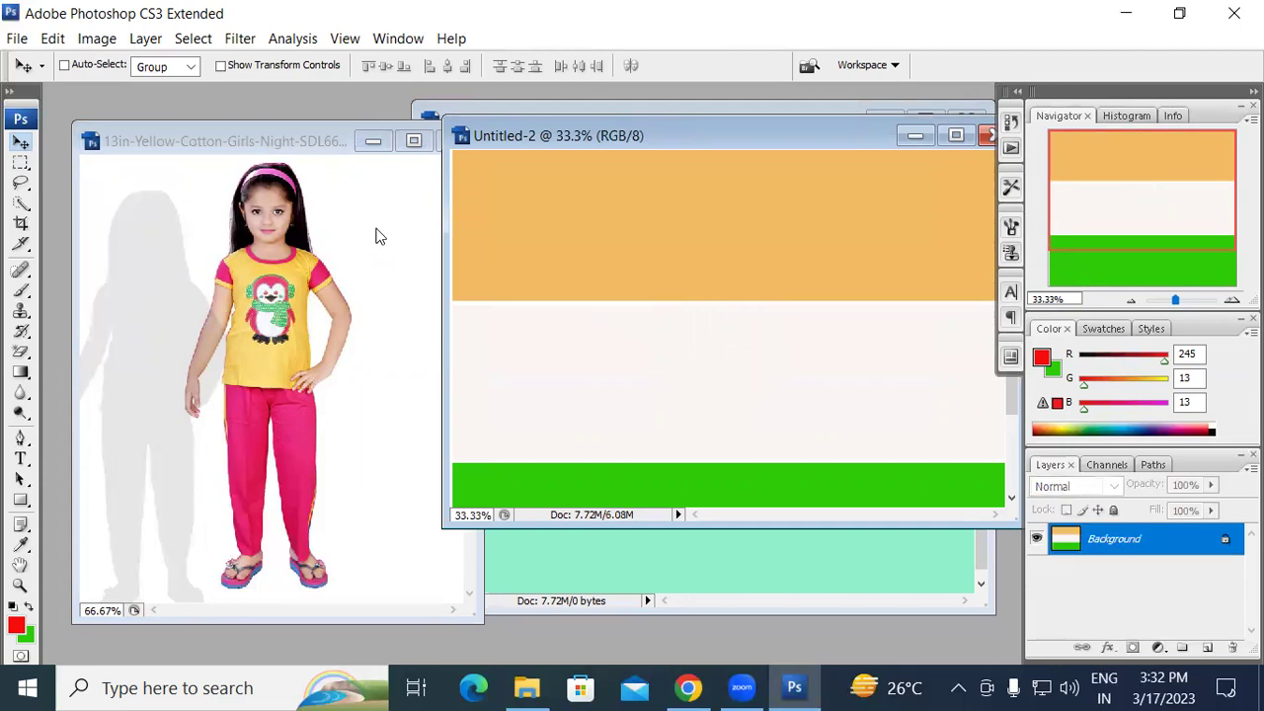
drag(286, 146, 380, 170)
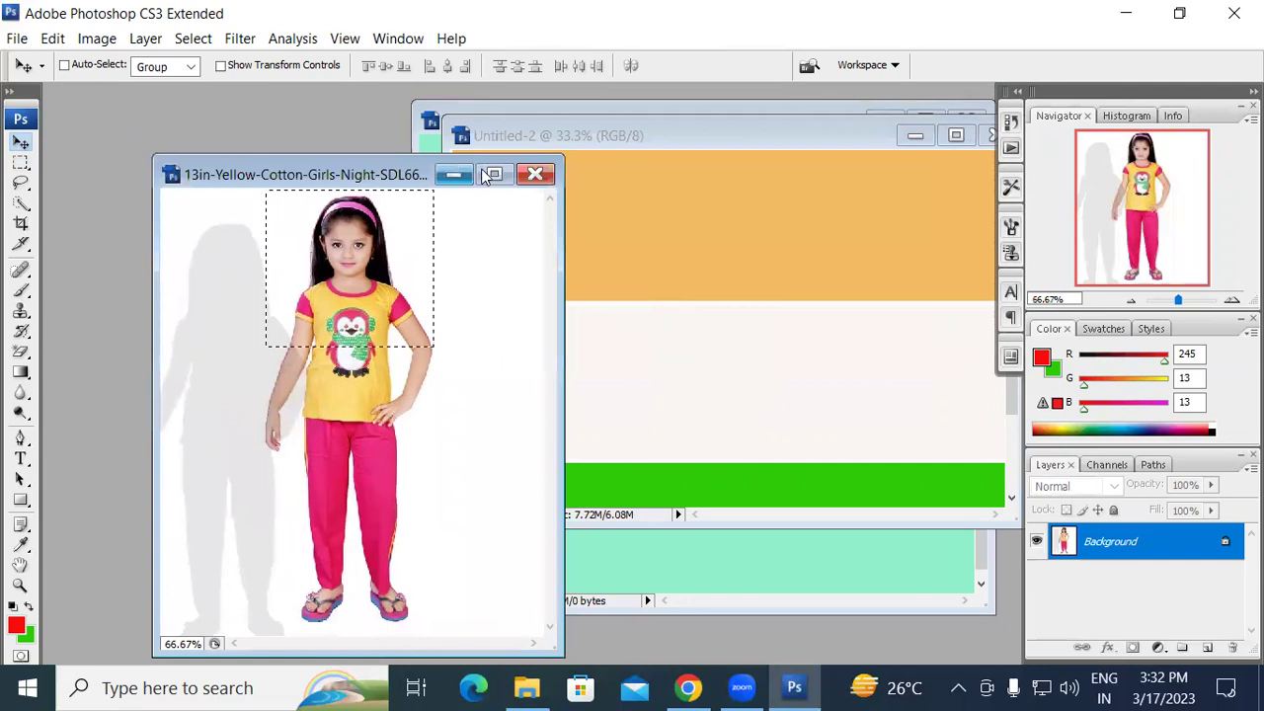
- Close the girl's photo and both untitled practice documents without saving any changes
click(535, 174)
click(637, 279)
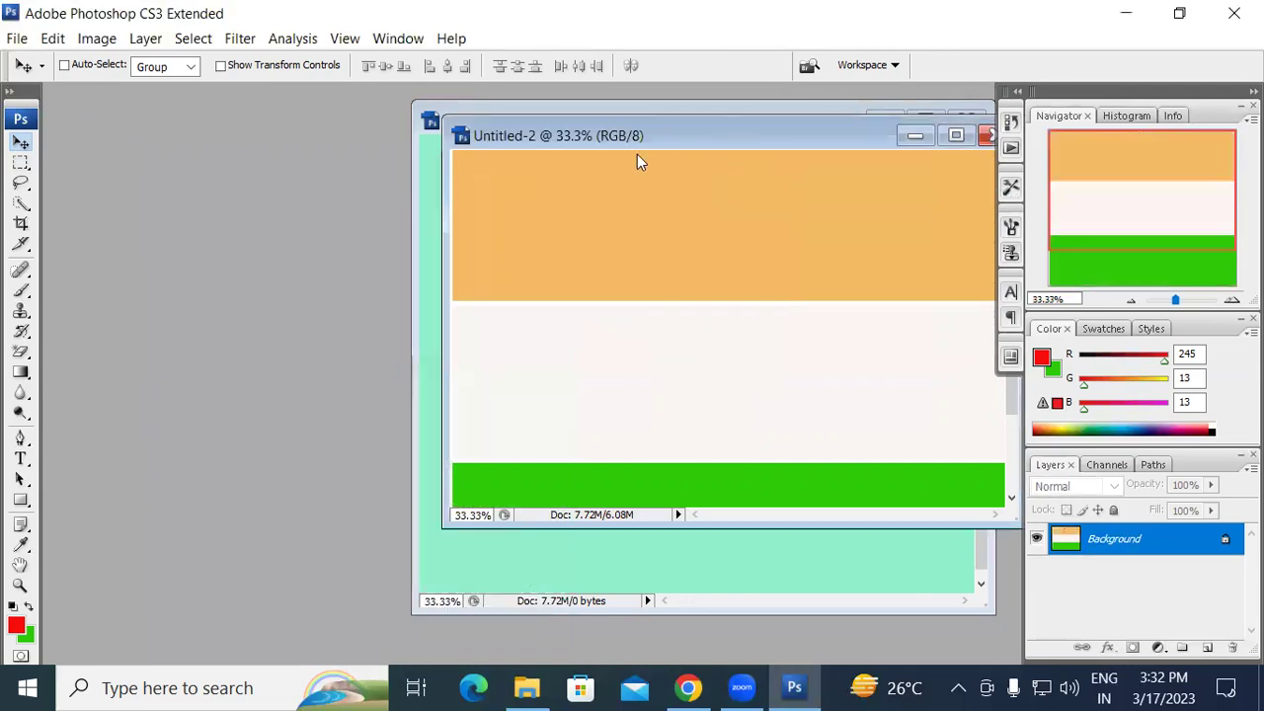
drag(638, 161, 506, 202)
click(842, 169)
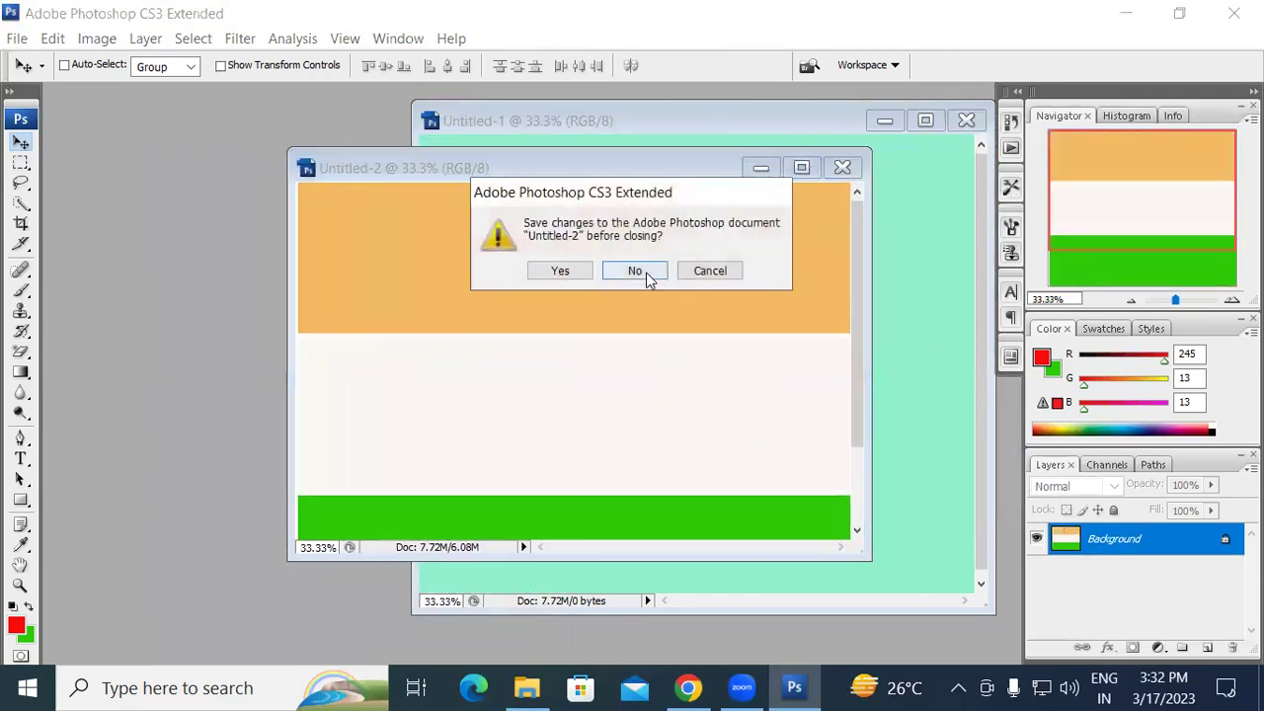
click(643, 271)
click(962, 120)
click(639, 270)
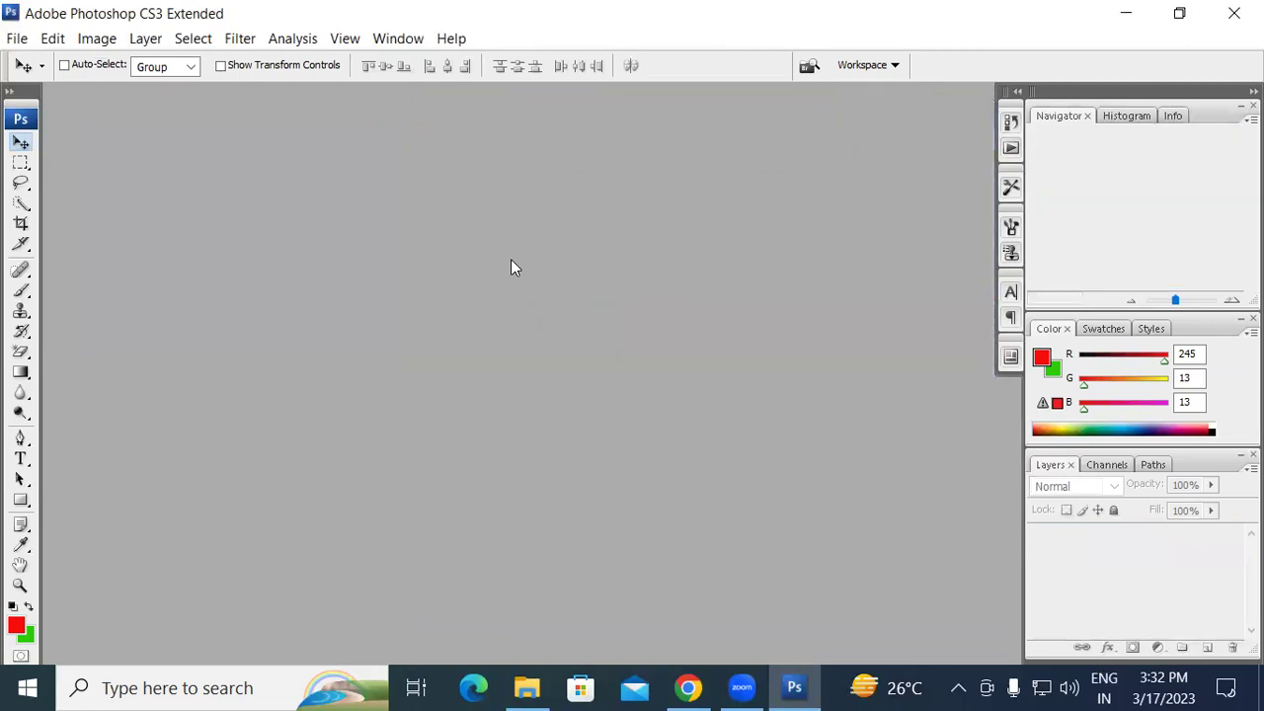
- Open the moonlit landscape image Yg1Knv4 from the backgrounds folder and shift its window aside to free workspace
double_click(497, 259)
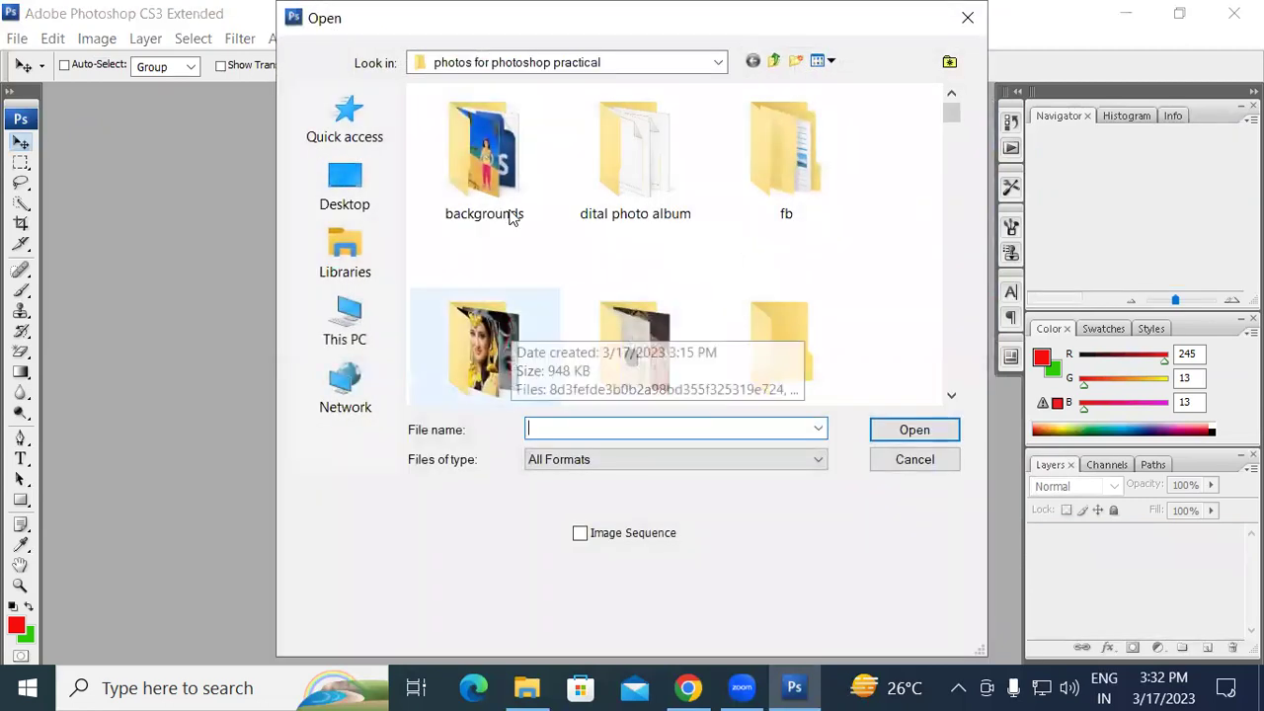
scroll(510, 227, down, 3)
scroll(511, 245, up, 5)
double_click(482, 158)
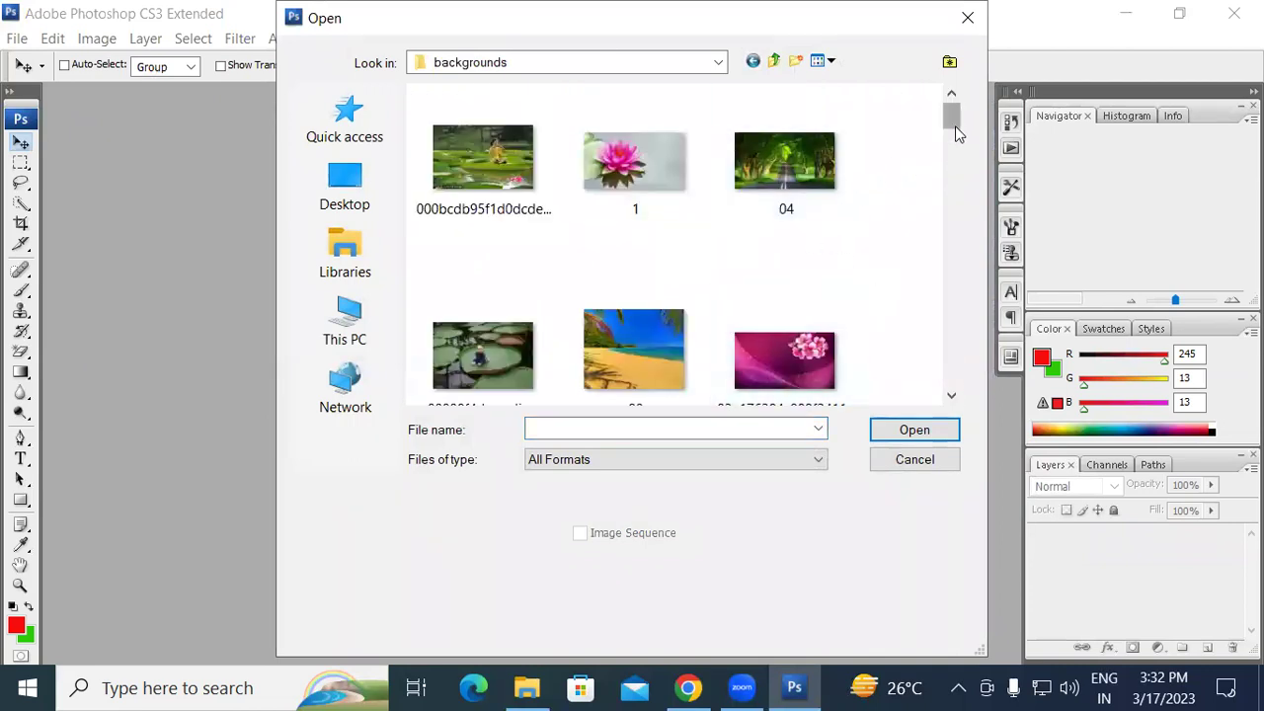
drag(955, 126, 953, 177)
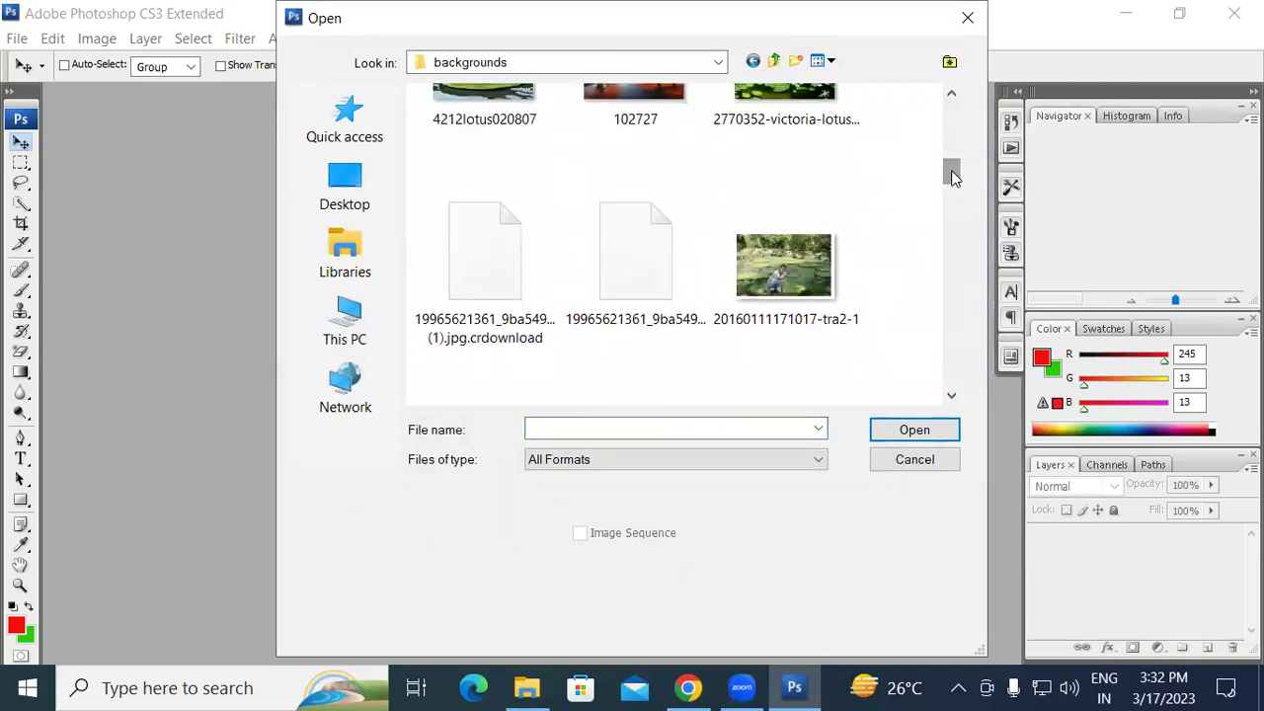
click(949, 97)
click(948, 97)
click(948, 97)
click(948, 96)
click(948, 97)
click(948, 97)
click(948, 96)
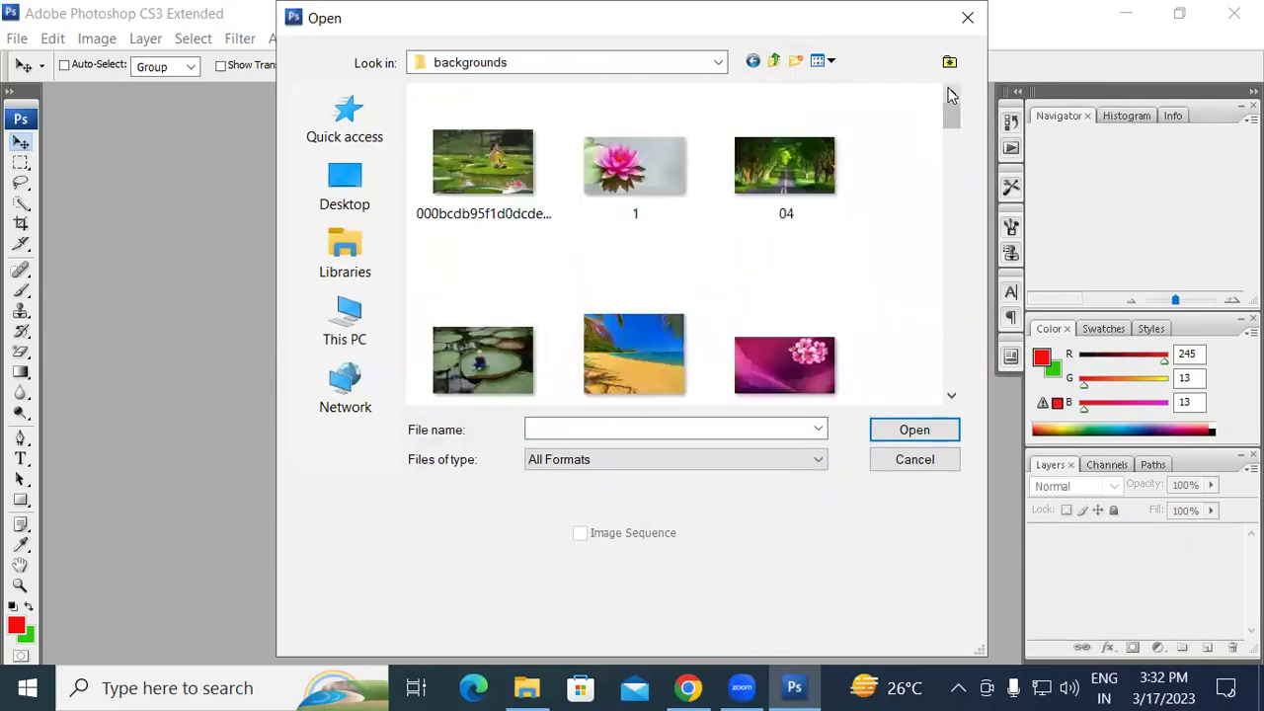
click(953, 395)
click(952, 396)
click(953, 396)
click(953, 396)
click(952, 396)
click(952, 395)
click(953, 396)
click(953, 396)
click(953, 396)
click(952, 396)
click(953, 396)
click(953, 396)
click(953, 396)
click(953, 395)
click(953, 396)
click(953, 396)
click(953, 396)
click(952, 396)
click(953, 396)
click(952, 395)
click(952, 396)
click(952, 396)
click(451, 348)
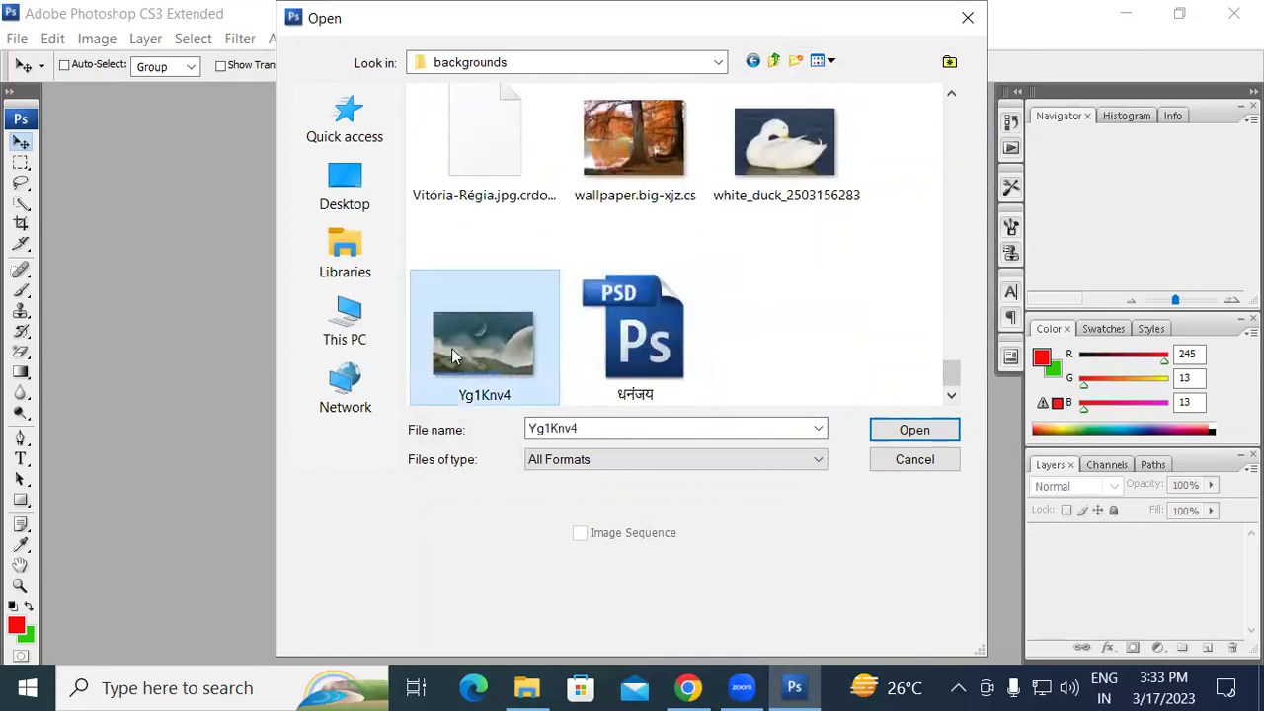
click(884, 430)
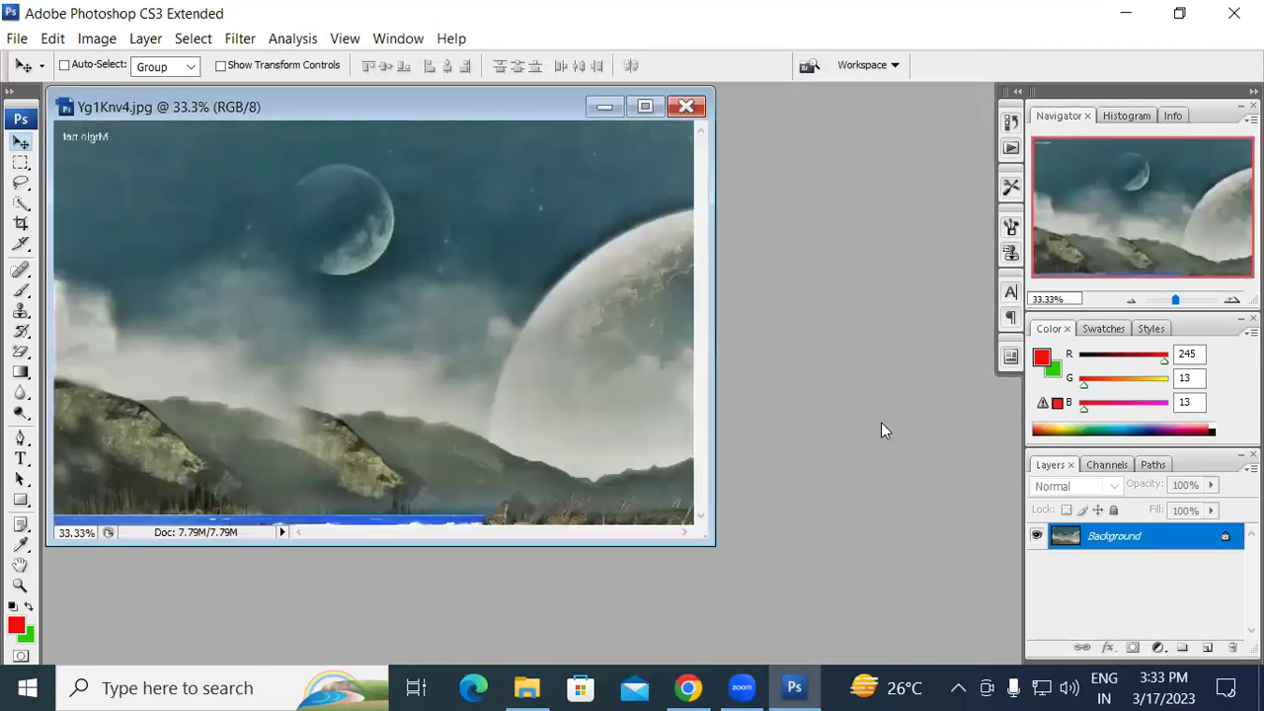
drag(297, 106, 582, 135)
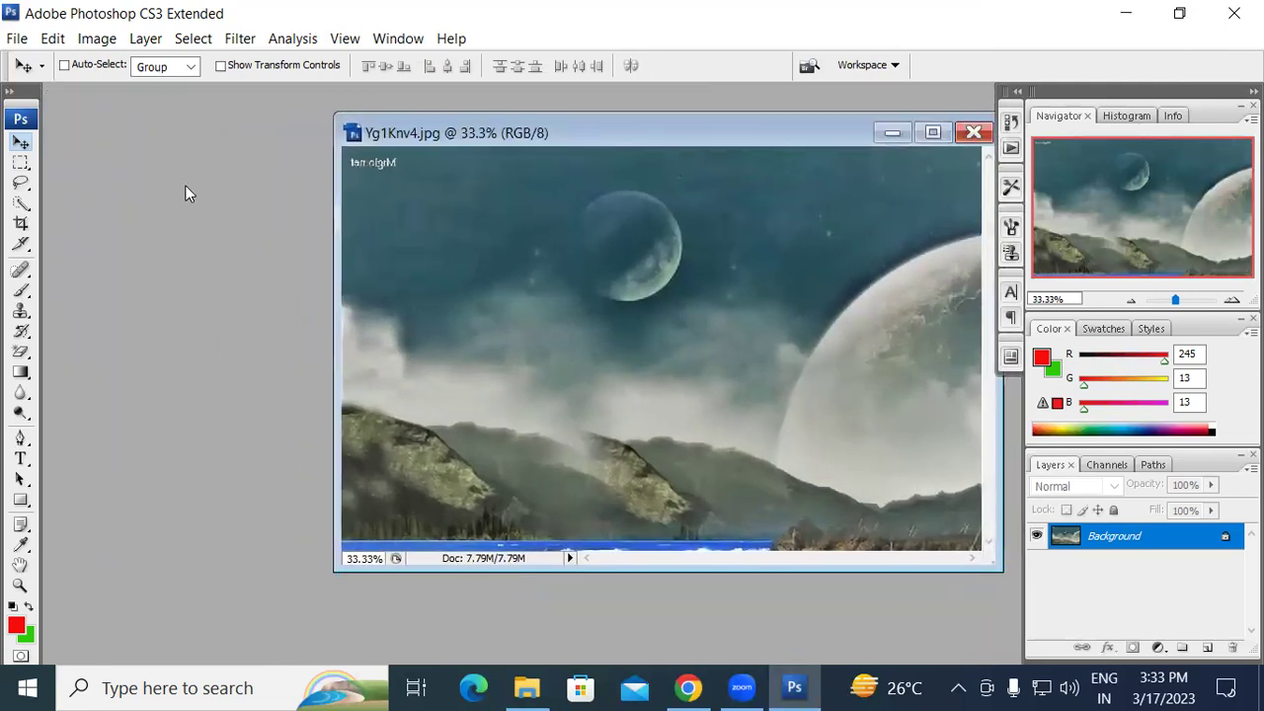
- Open the photo of the boy in the orange vest from the "photos for photoshop practical" folder on drive D
double_click(184, 193)
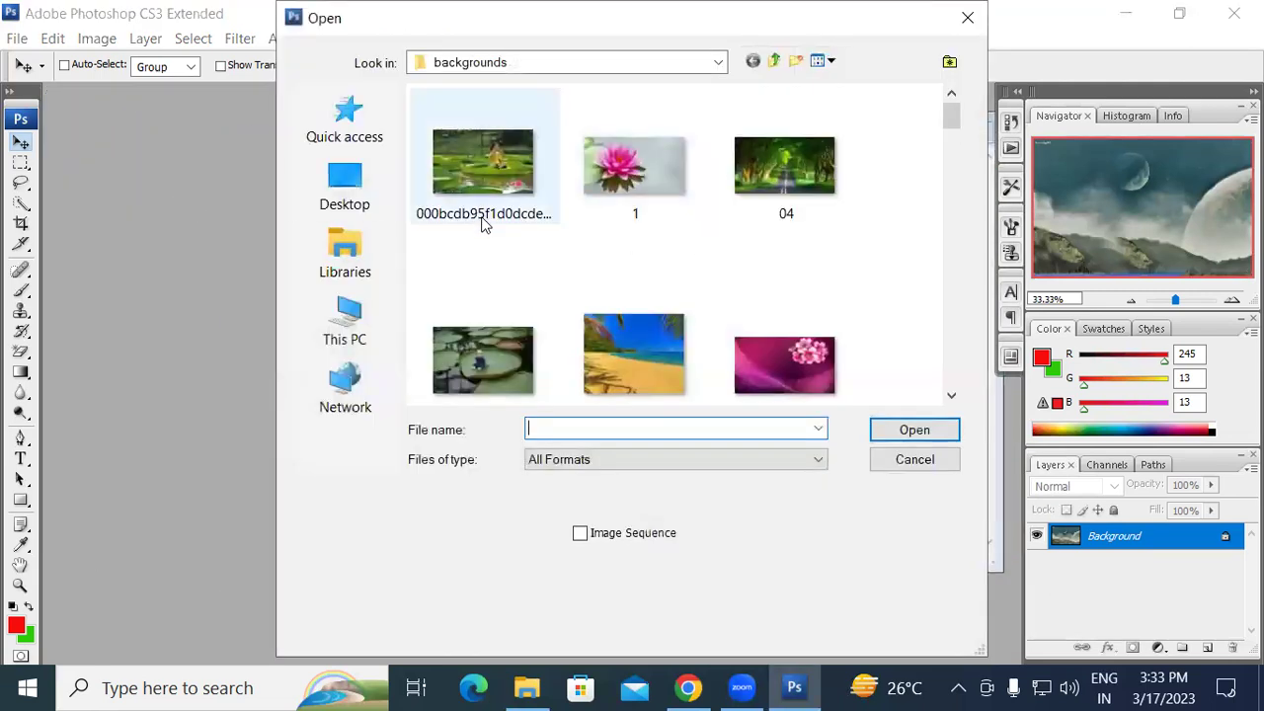
scroll(499, 293, down, 5)
scroll(544, 285, up, 5)
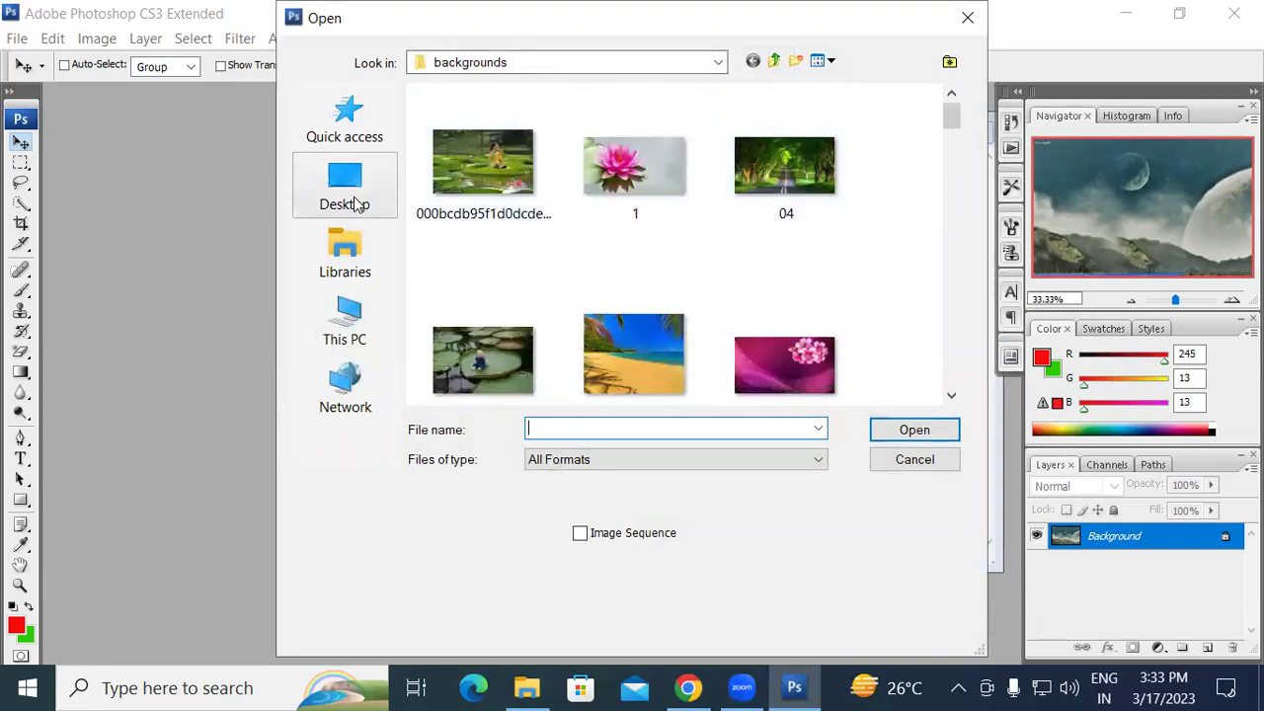
click(344, 324)
scroll(953, 218, down, 1)
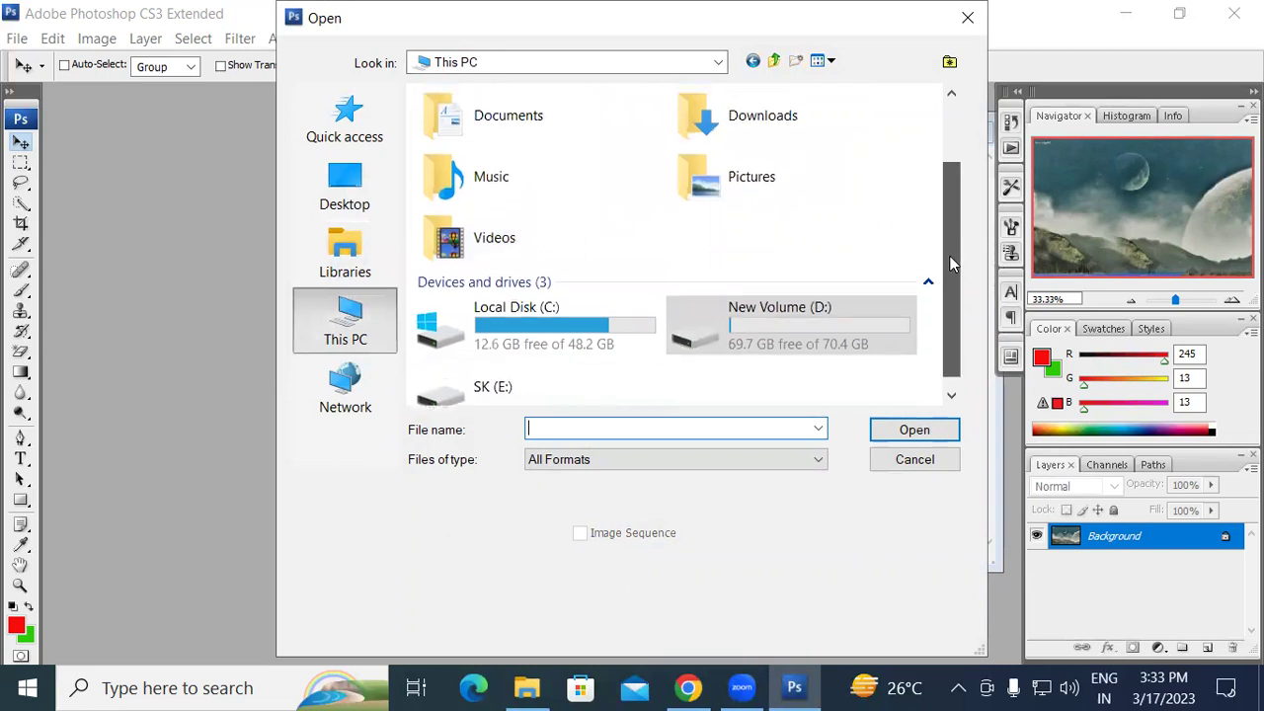
click(785, 332)
double_click(785, 324)
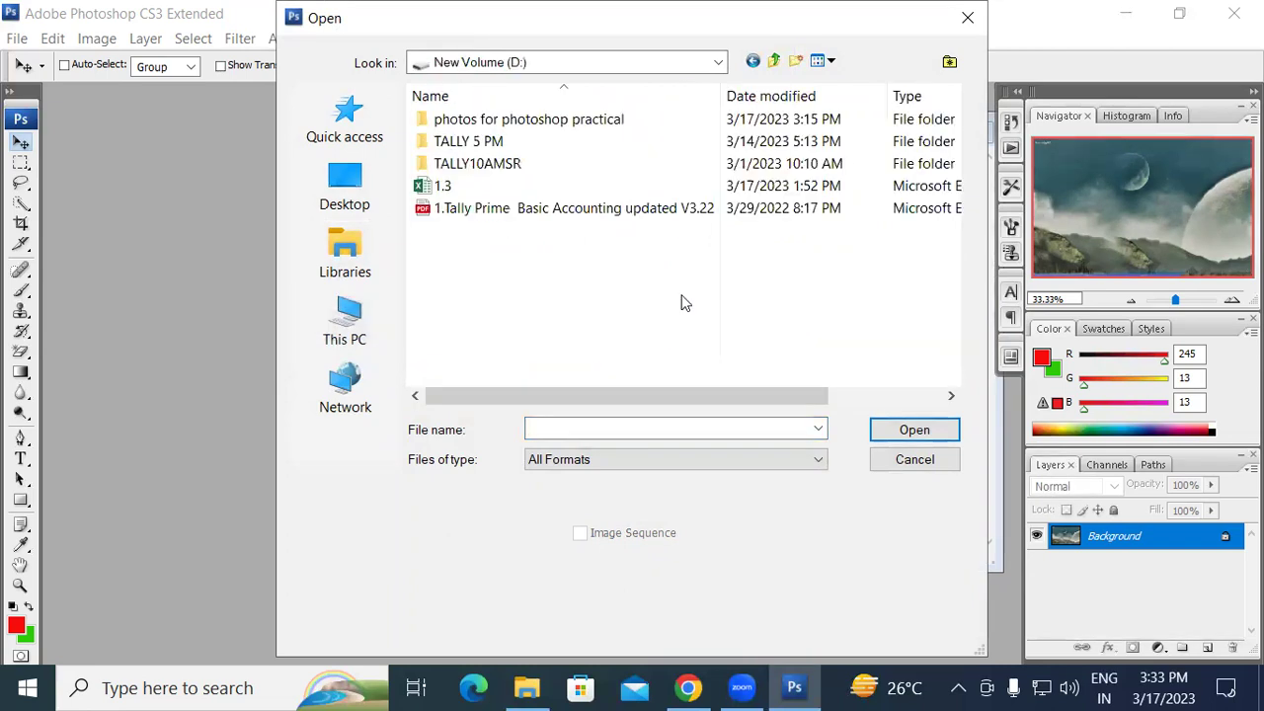
double_click(564, 121)
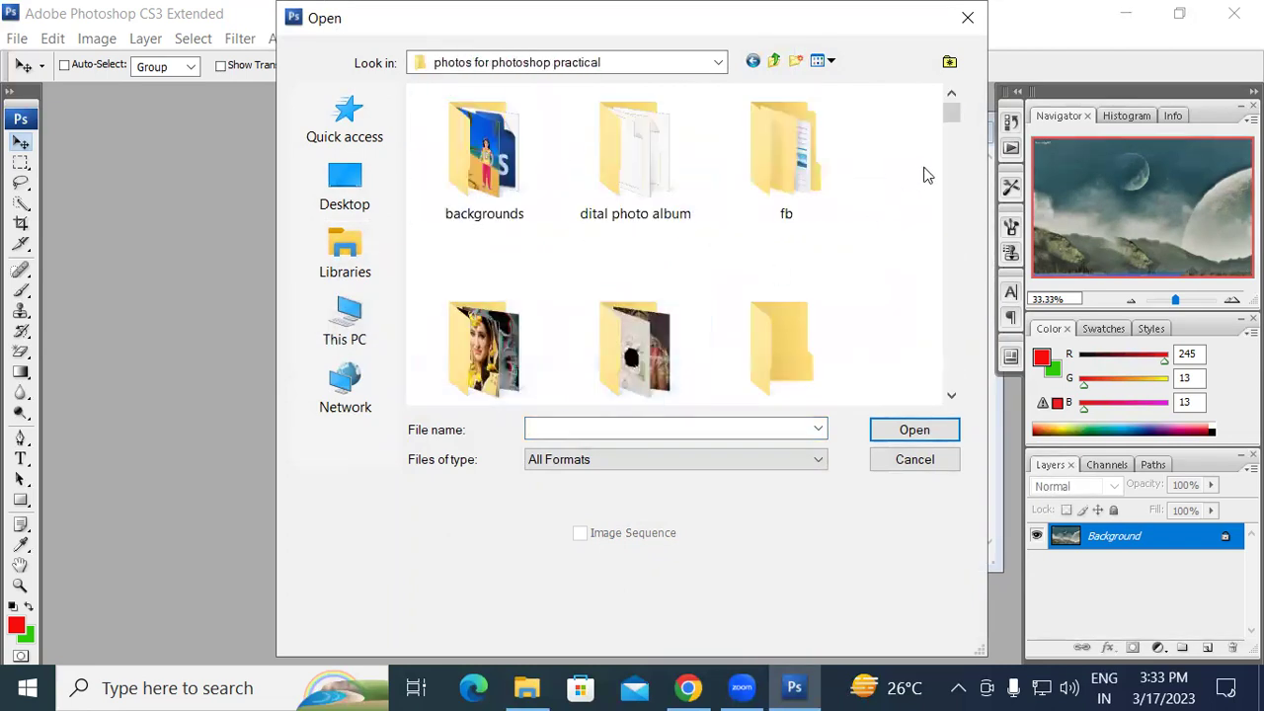
drag(948, 125, 959, 195)
click(951, 98)
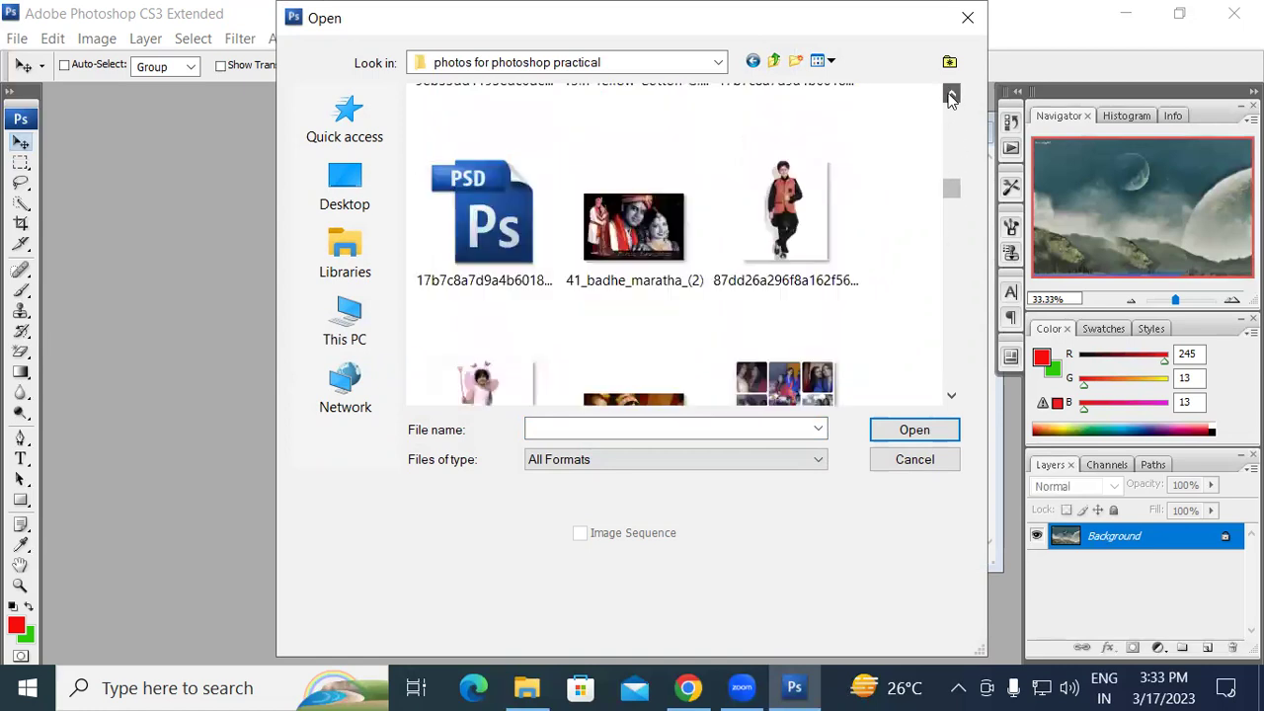
click(780, 210)
click(915, 430)
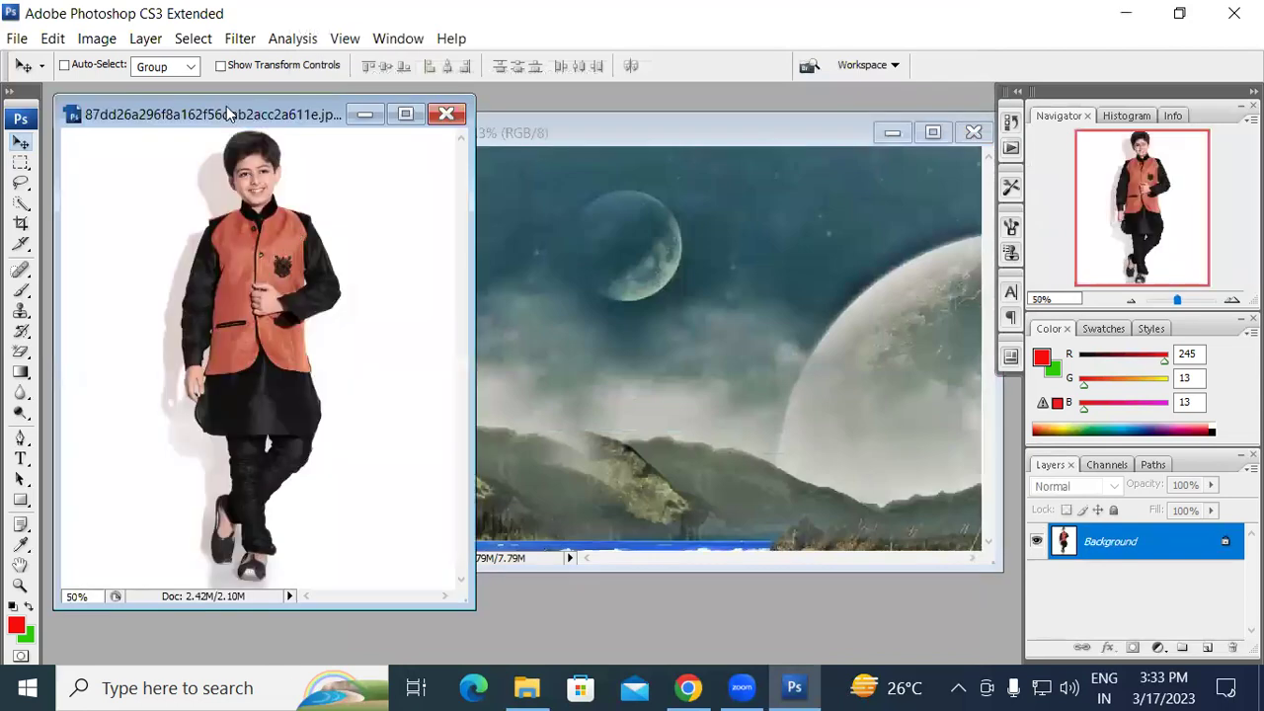
- Arrange the boy's photo and the landscape image windows so that both pictures can be seen
drag(227, 113, 196, 224)
drag(662, 132, 704, 132)
drag(246, 226, 282, 183)
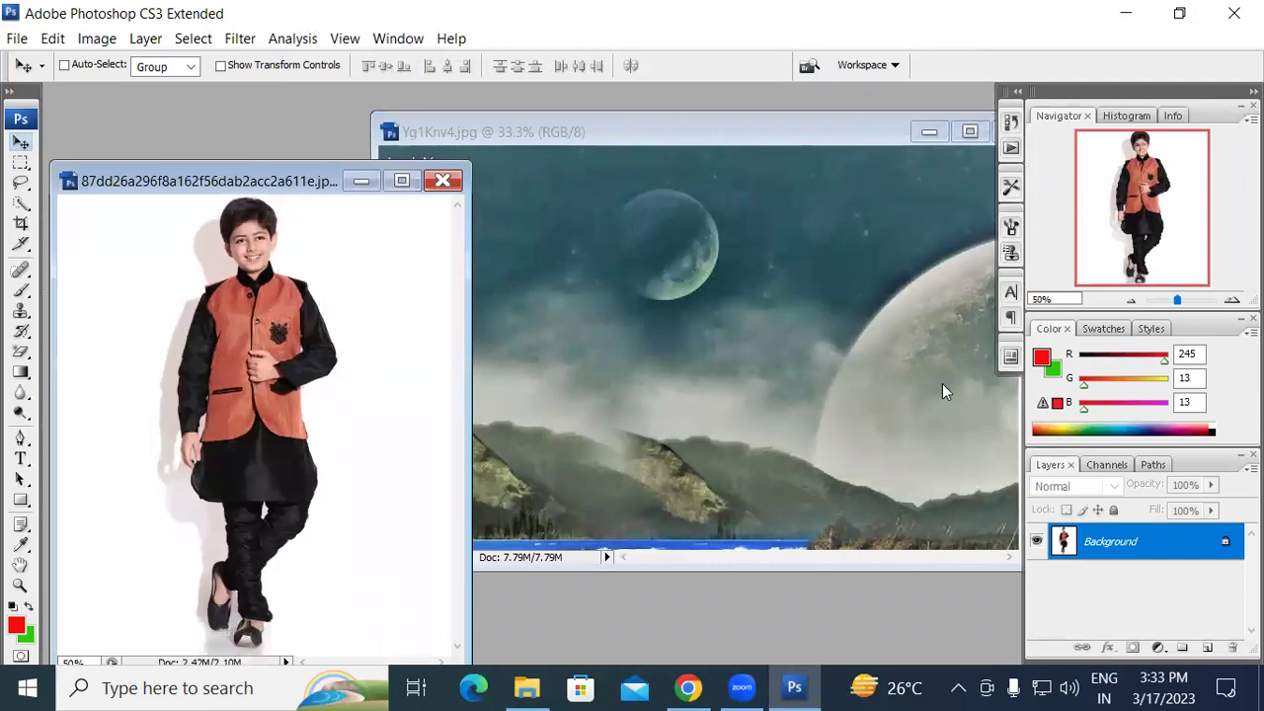
- Activate the Rectangular Marquee tool and set its feather to 10 px
click(22, 163)
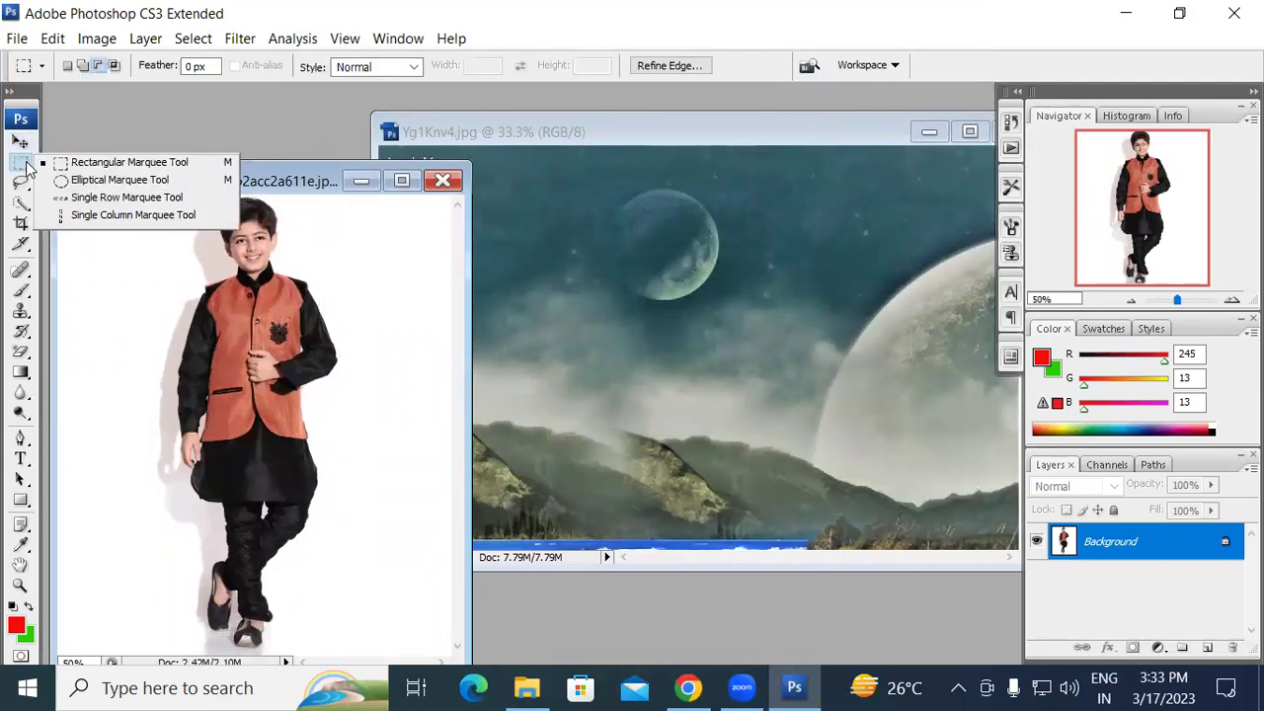
click(108, 164)
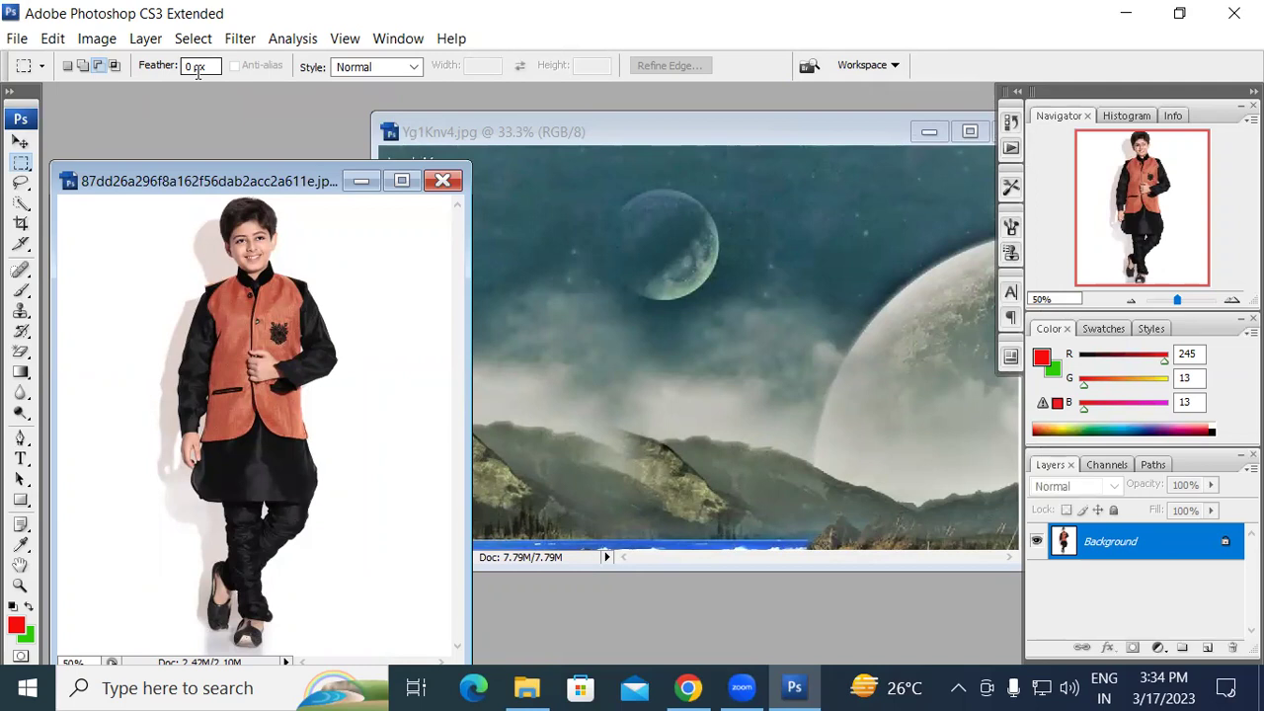
click(193, 70)
drag(193, 69, 173, 74)
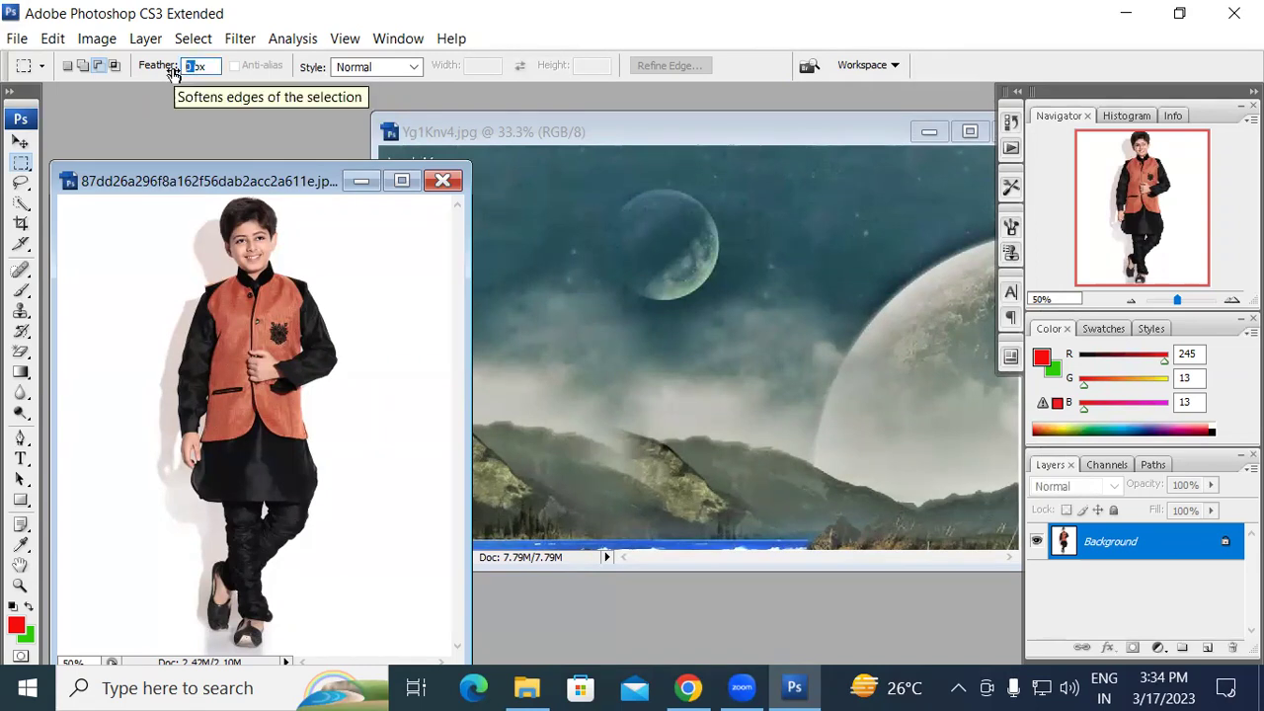
text(1)
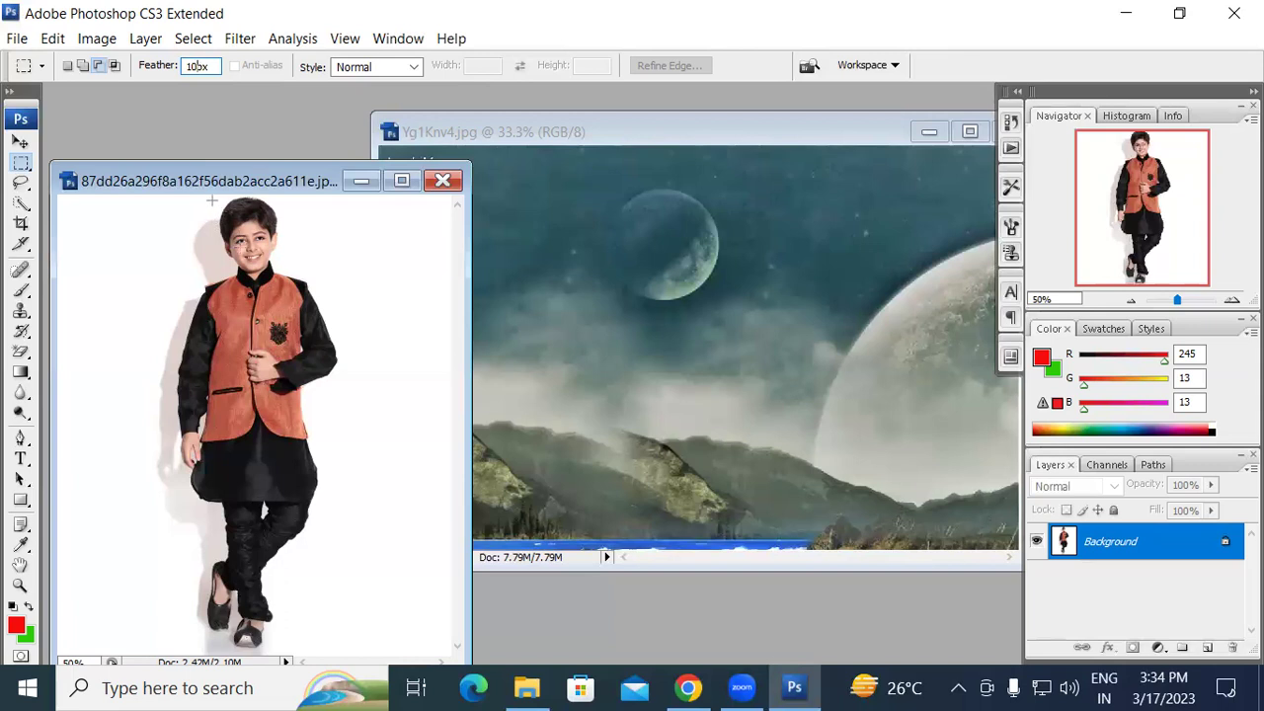
- Select the boy's head and chest with the feathered Rectangular Marquee and nudge the selection slightly to the left
drag(285, 288, 330, 316)
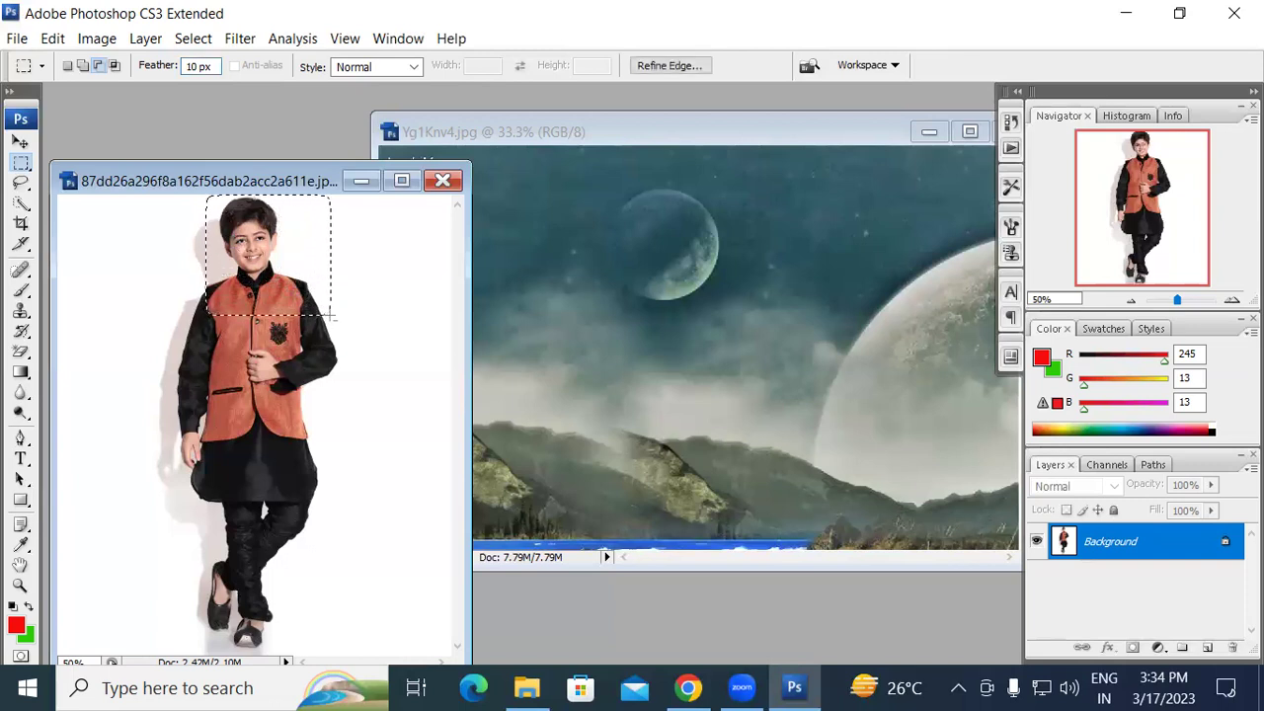
key(Left)
key(Left)
key(Left)
key(Left)
key(Left)
key(Left)
key(Left)
key(Left)
key(Left)
key(Left)
key(Left)
key(Left)
key(Left)
key(Left)
- Copy the feathered head-and-chest selection onto the landscape image with the Move tool and place it over the large moon's lower part
key(v)
drag(281, 271, 762, 385)
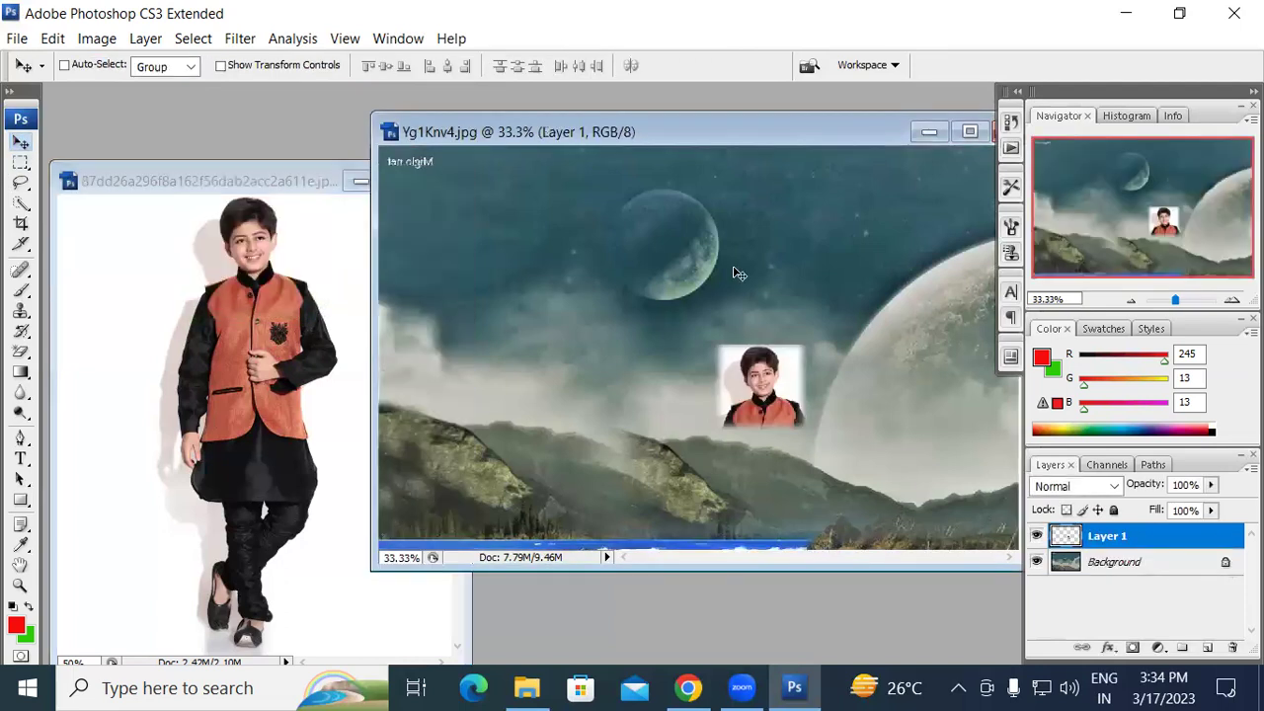
drag(674, 132, 453, 115)
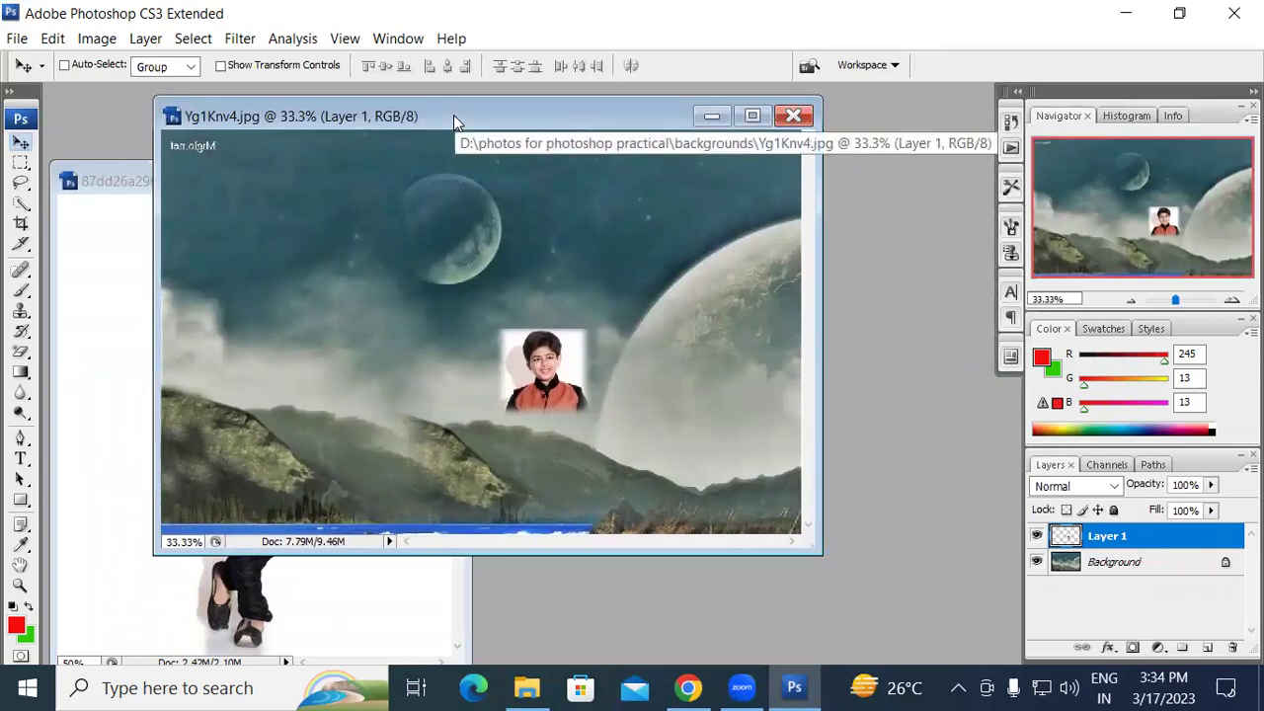
drag(565, 378, 708, 423)
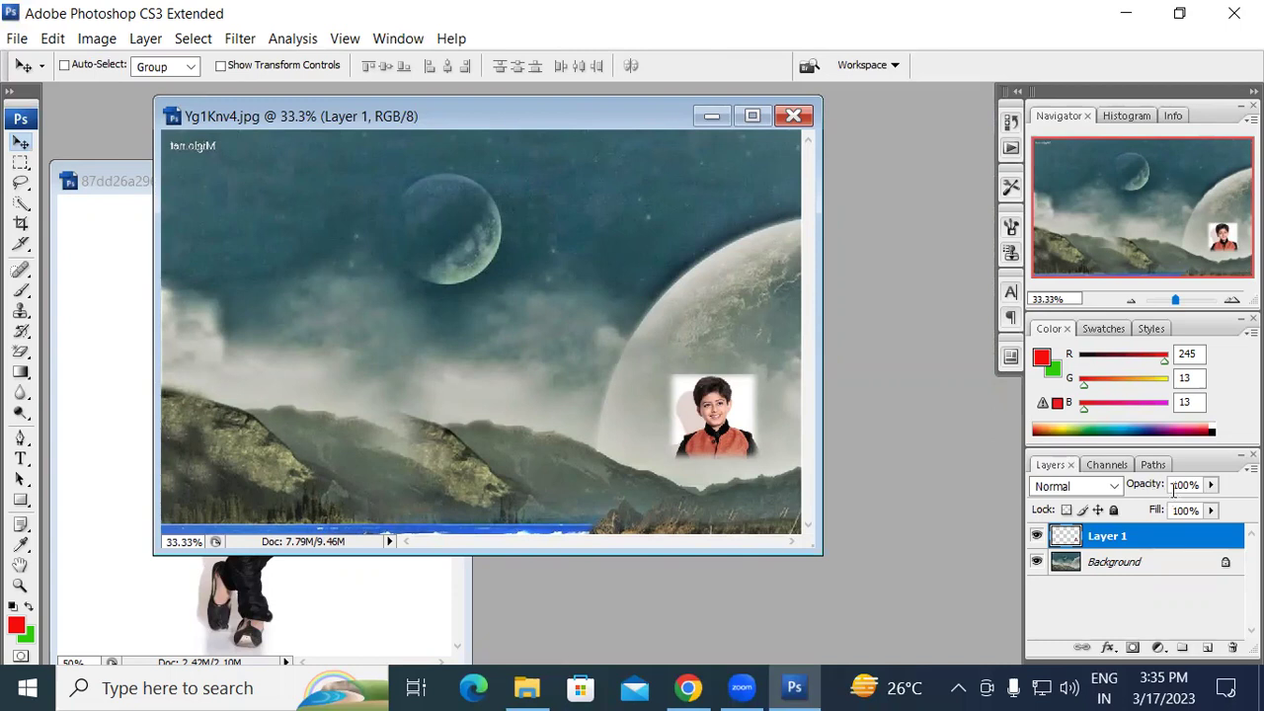
- Lower the opacity of the boy's layer to 44%
click(1210, 484)
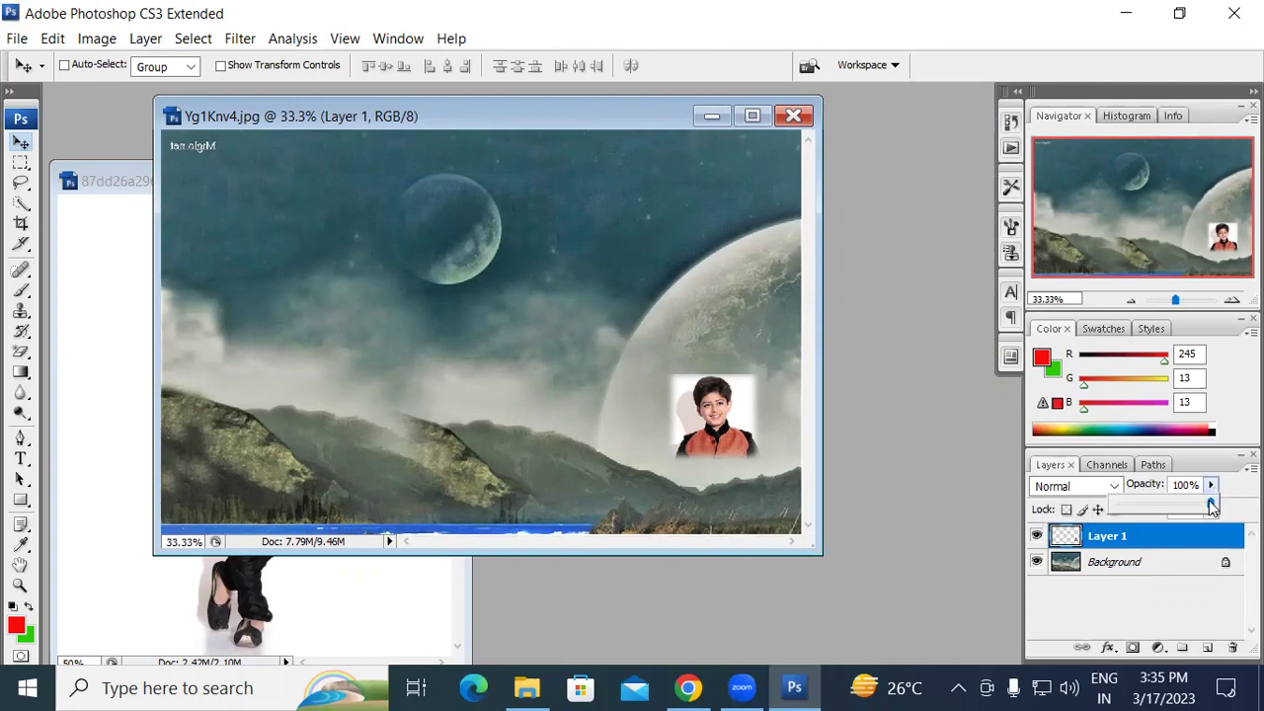
drag(1211, 506, 1121, 510)
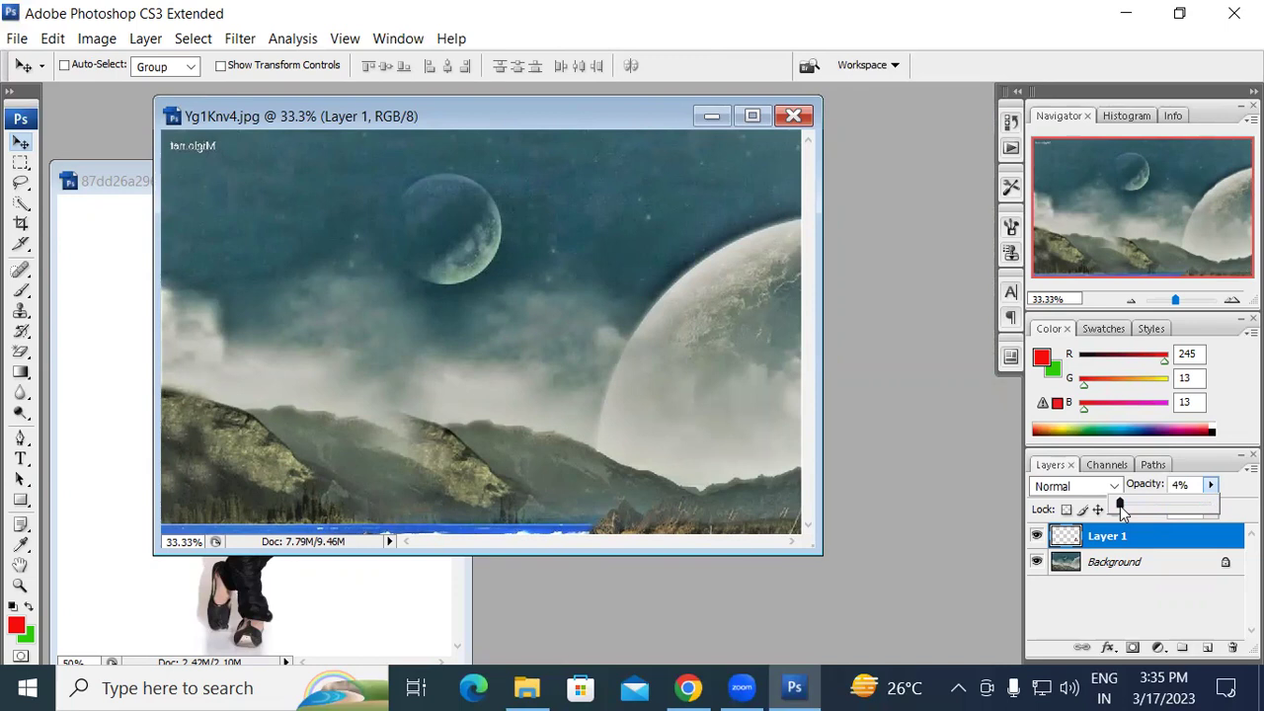
drag(1119, 505, 1160, 519)
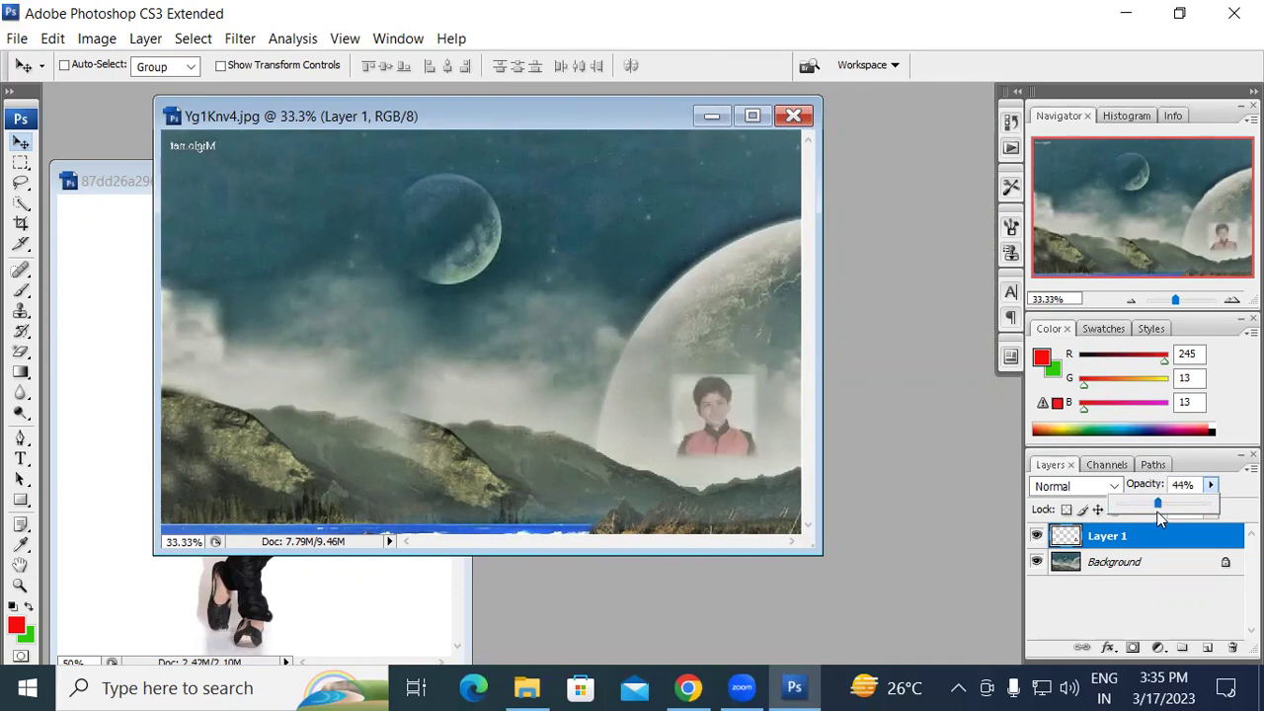
- Move the boy's layer up on the large moon and enlarge it with Free Transform to about 162% width and 213% height
drag(716, 413, 718, 362)
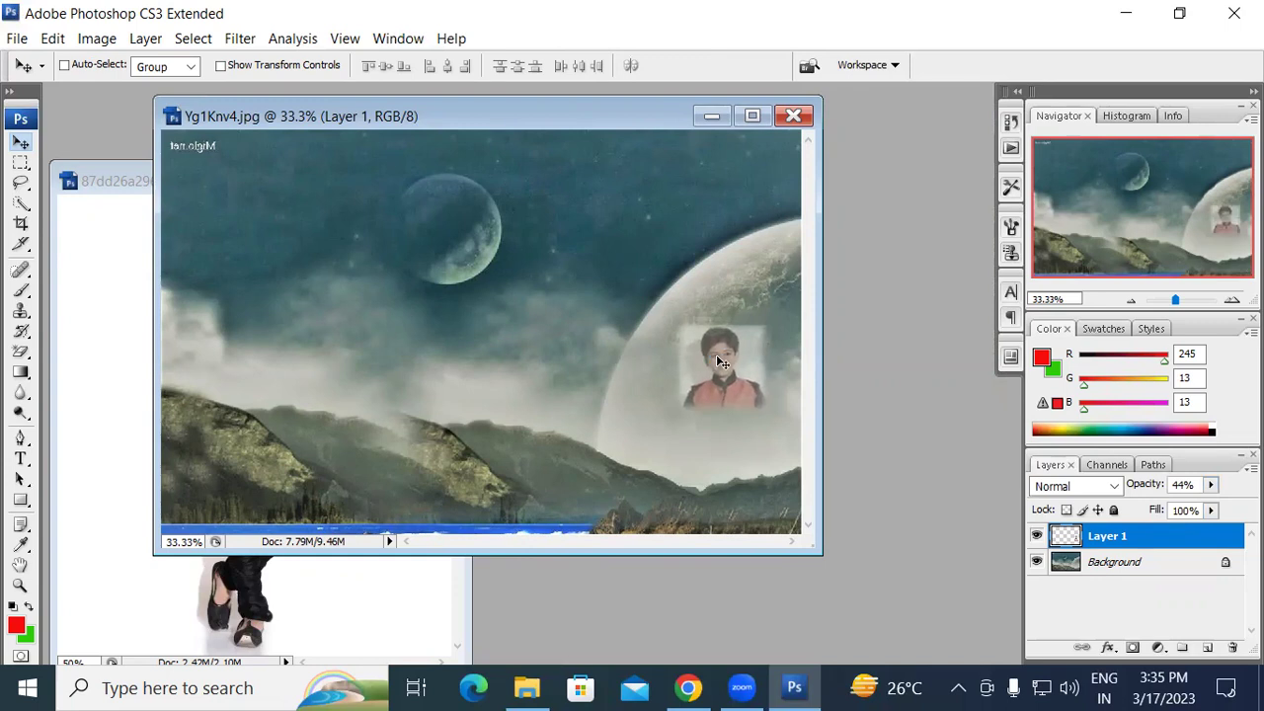
key(ctrl+t)
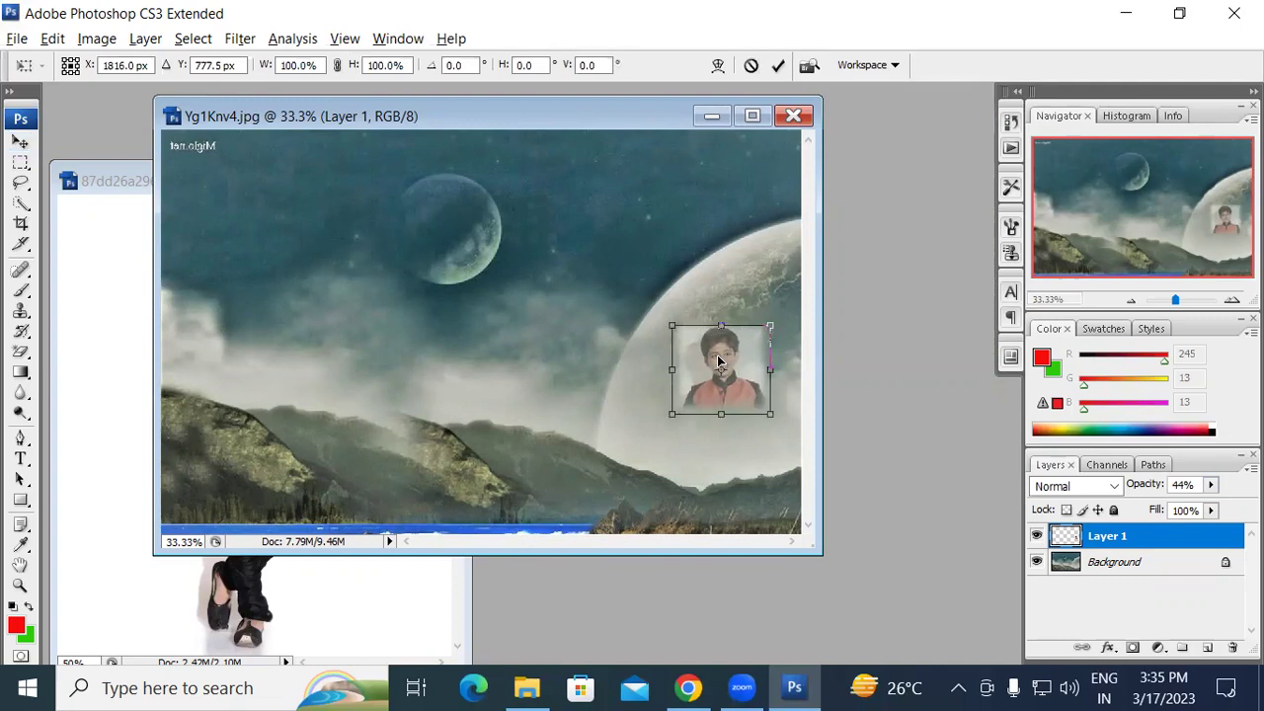
drag(671, 414, 642, 464)
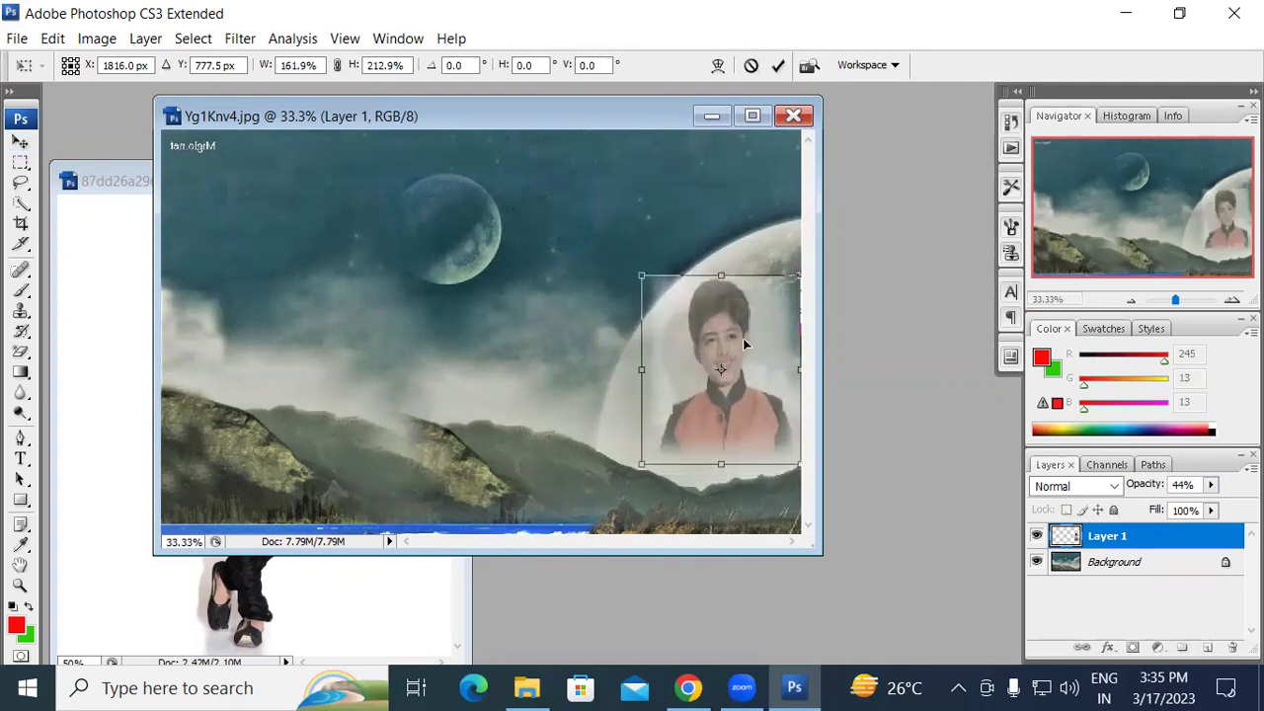
key(Return)
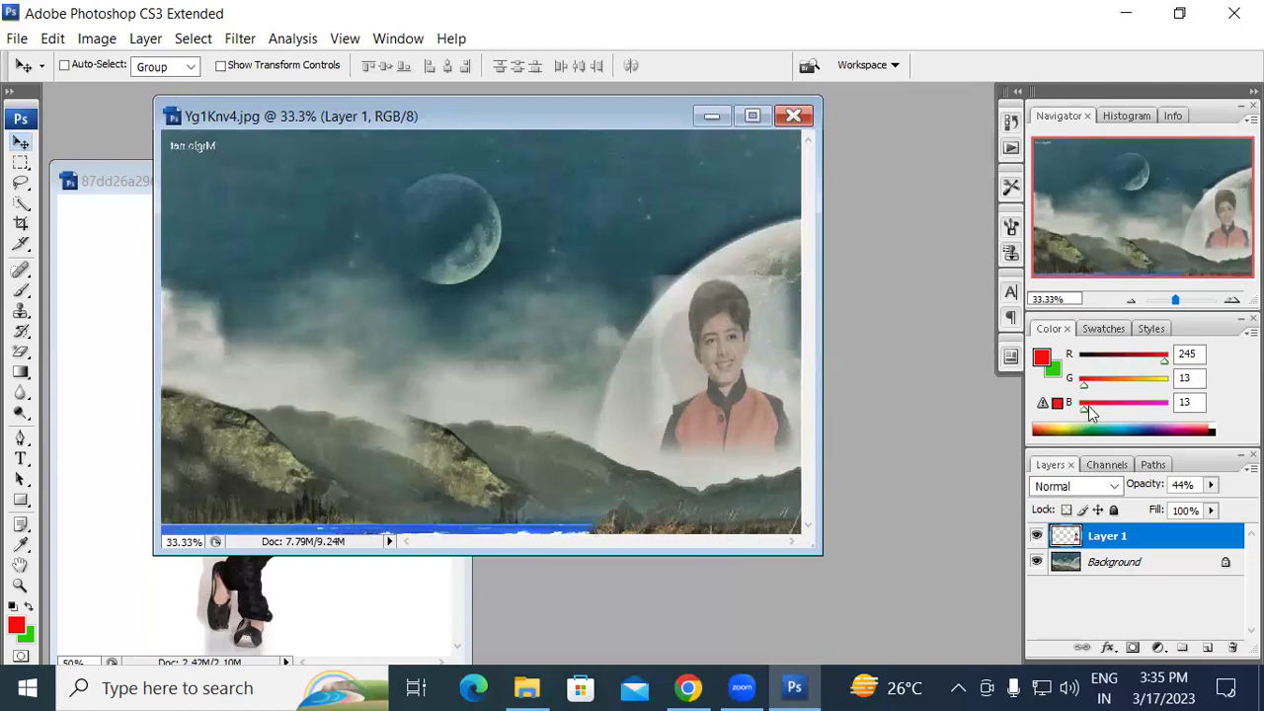
- Reduce the fill of the boy's layer to 38%
click(1211, 510)
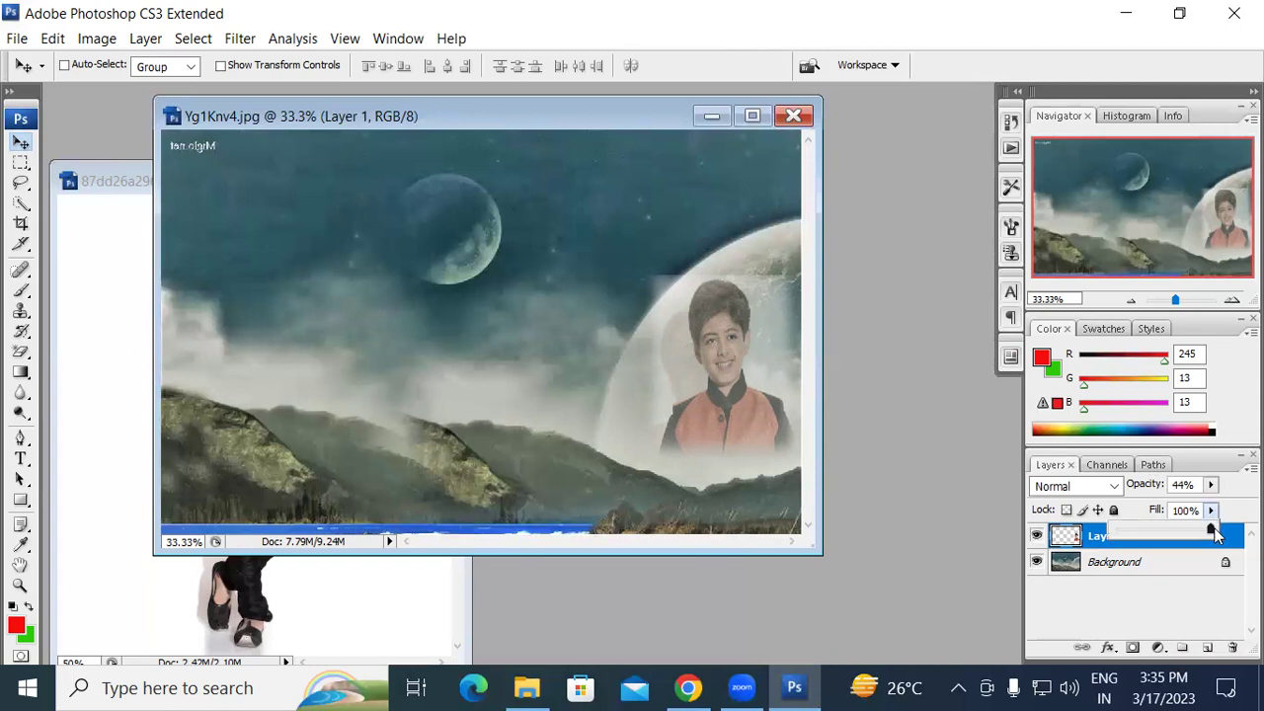
drag(1212, 533, 1152, 532)
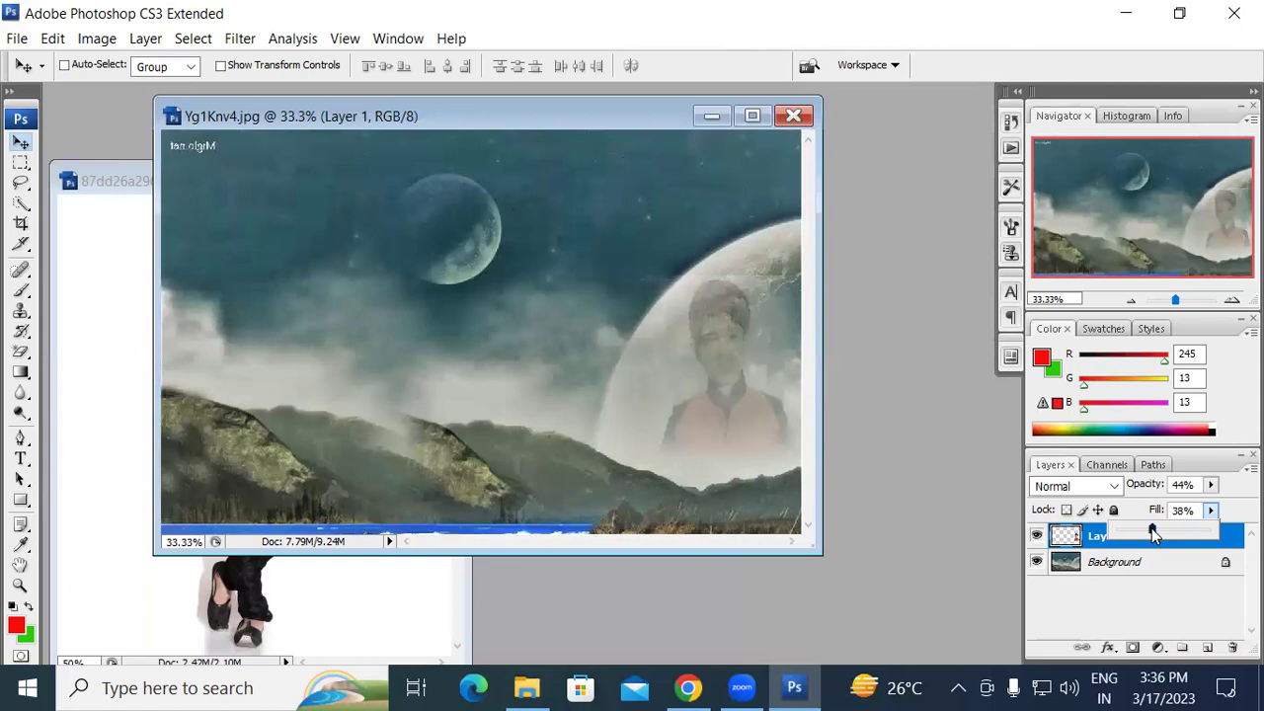
- Raise the fill of the boy's layer on the large moon to 56%
click(1162, 529)
click(1170, 533)
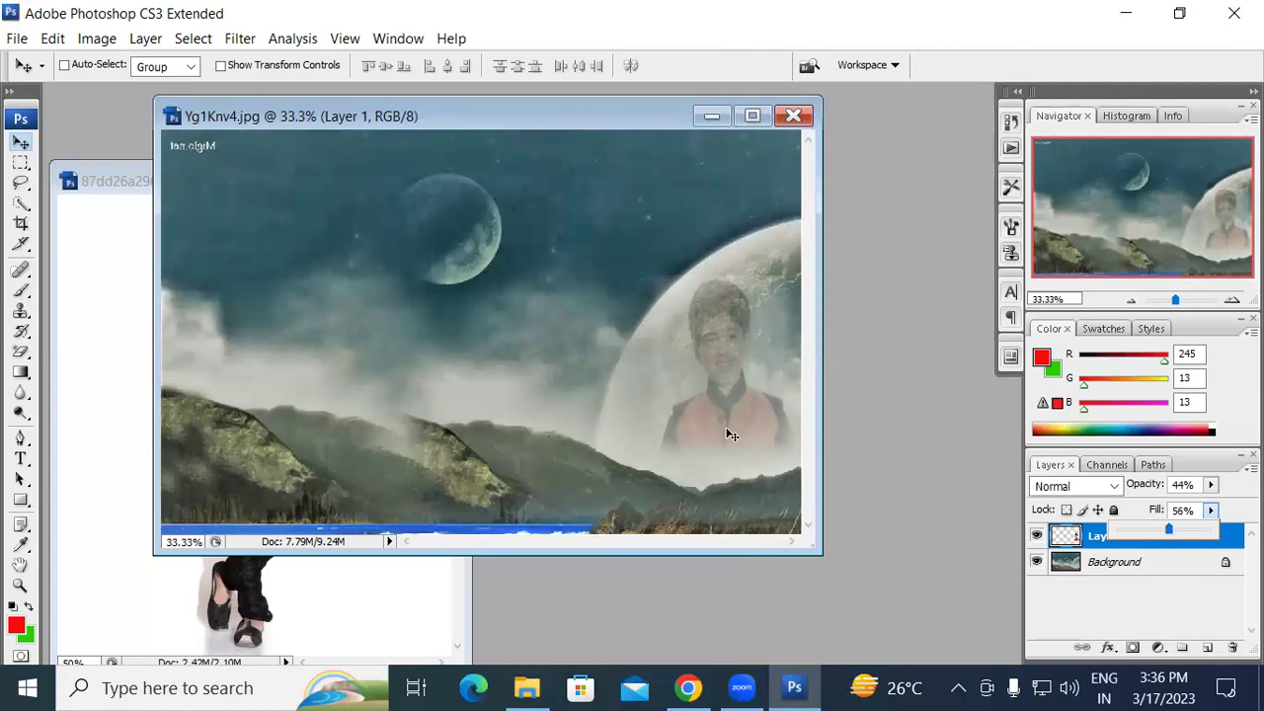
click(740, 375)
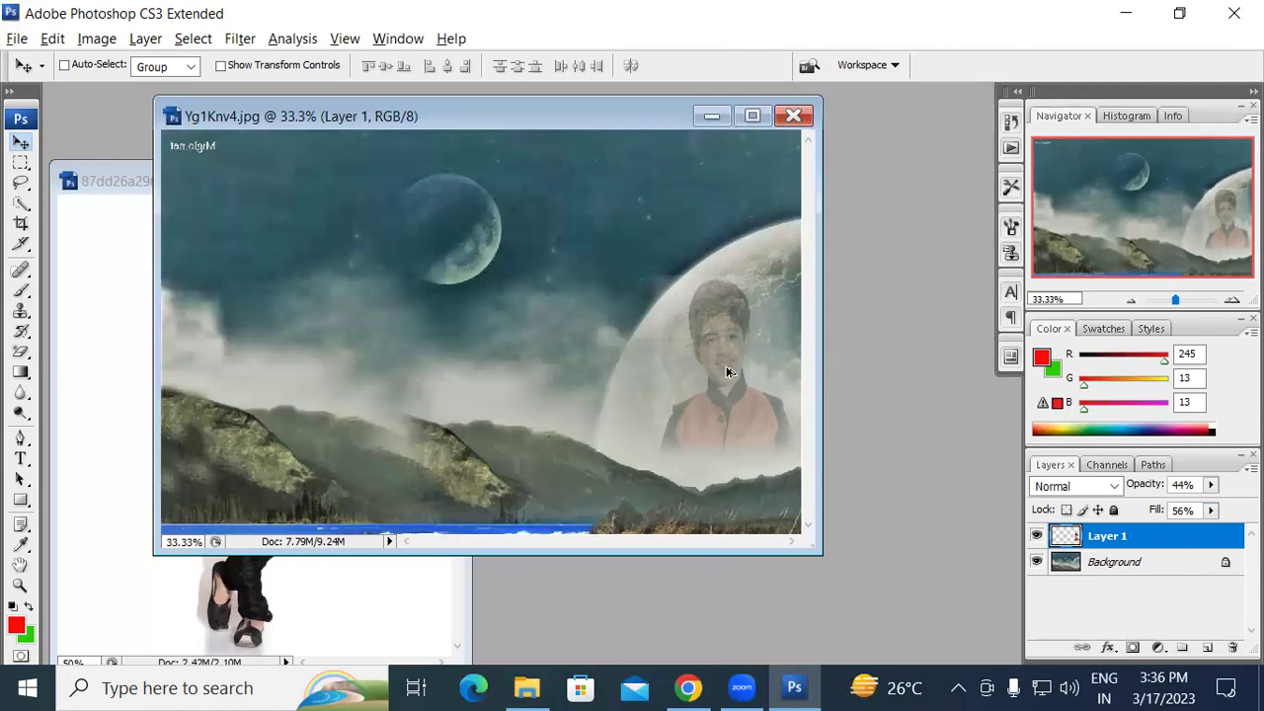
- Duplicate the boy's layer onto the landscape's lower-left corner and set the copy to 75% fill and 69% opacity
drag(727, 371, 221, 447)
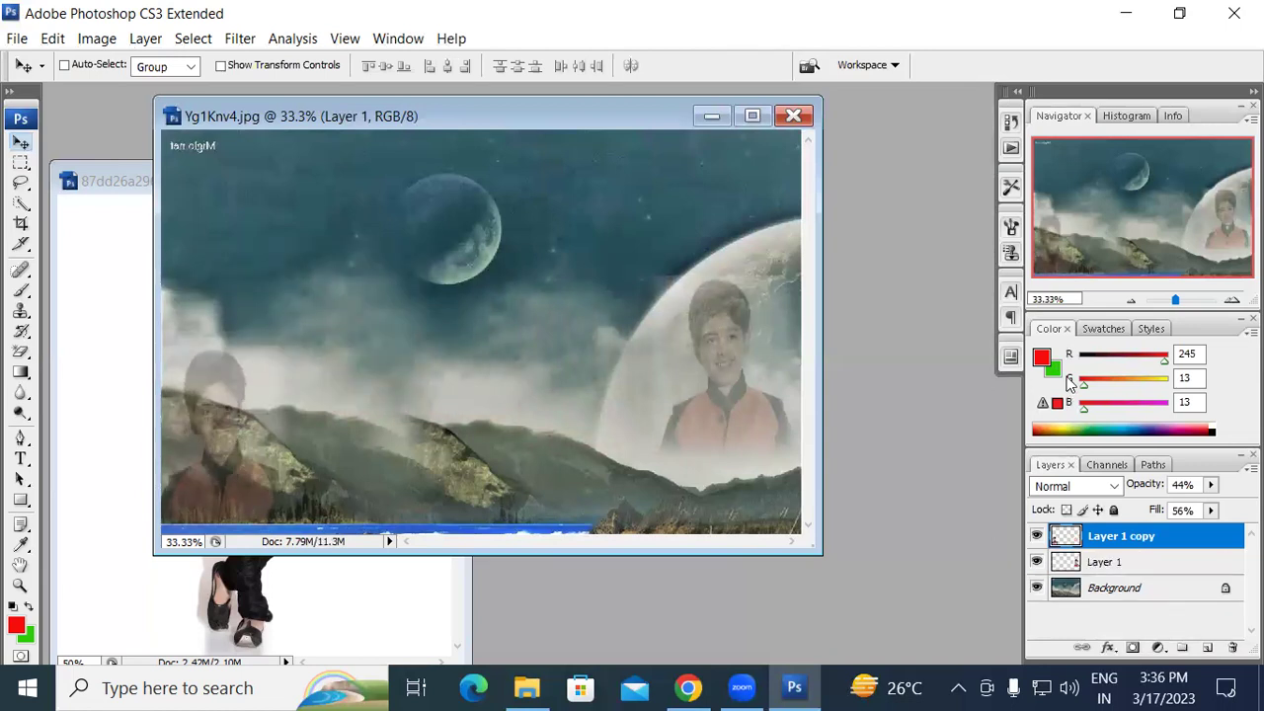
click(1209, 510)
drag(1207, 526, 1224, 533)
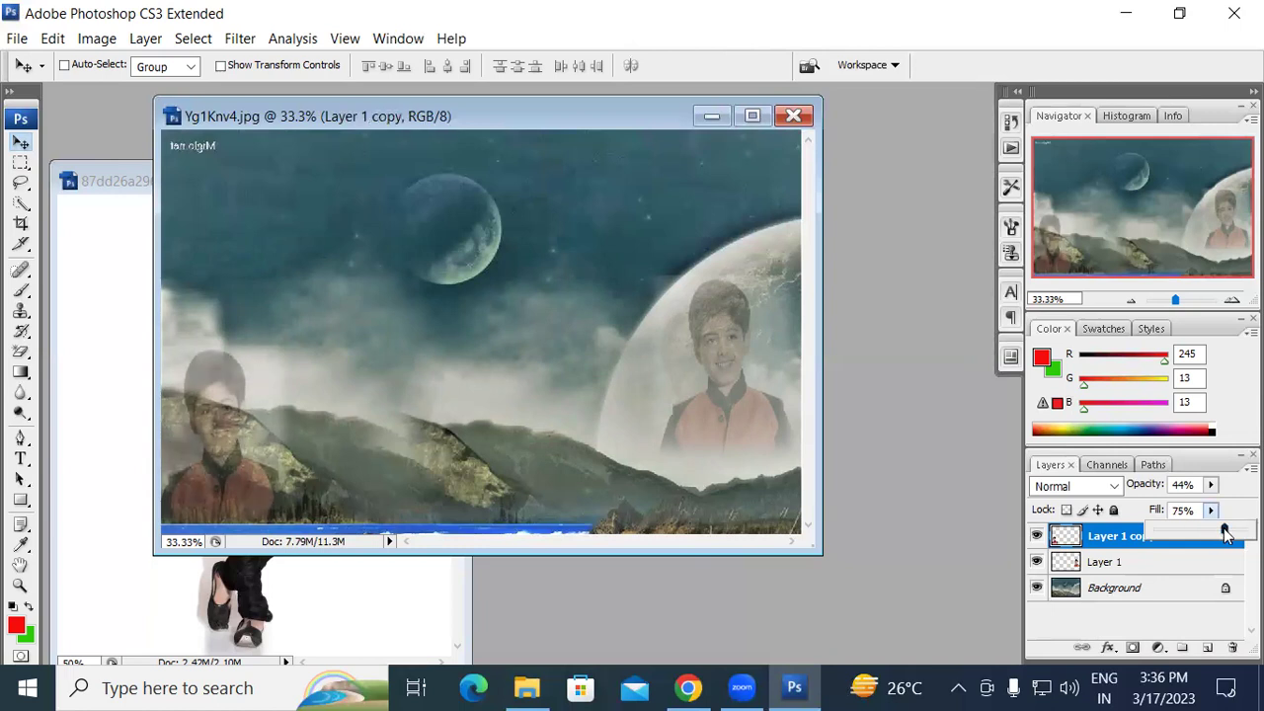
click(1209, 483)
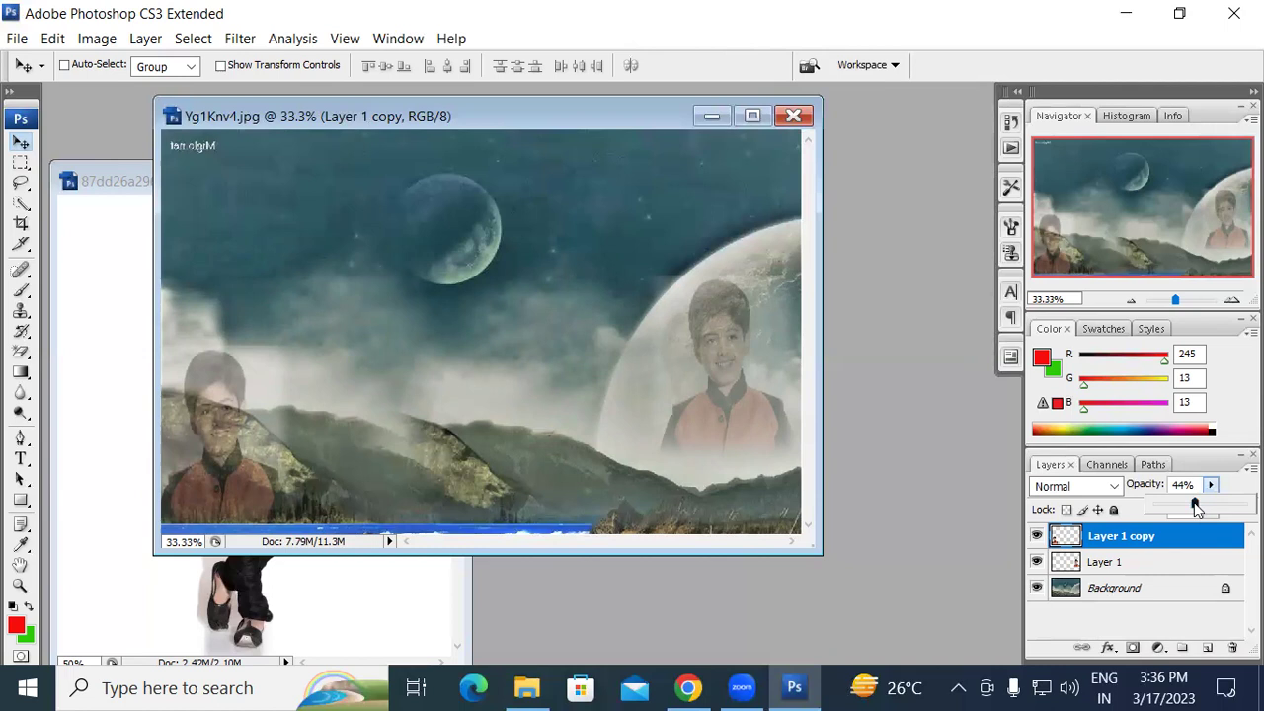
drag(1214, 506, 1219, 508)
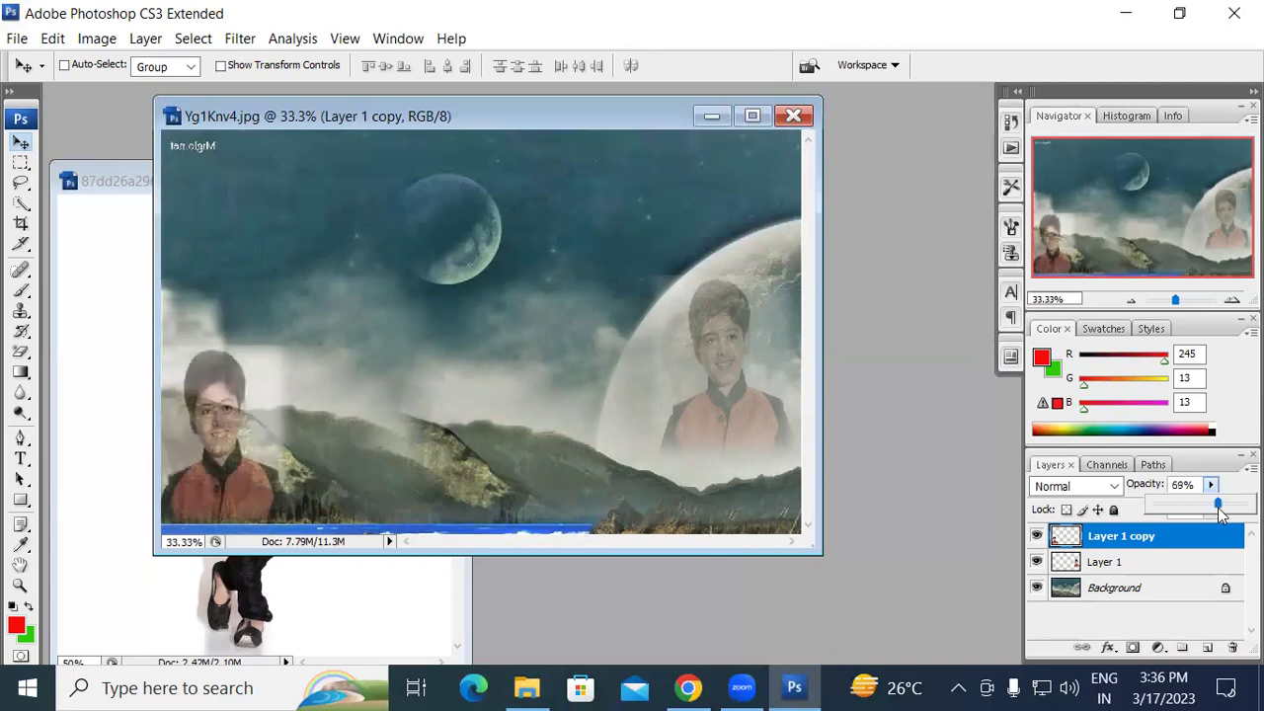
- Duplicate the lower-left boy into the middle of the landscape below the small moon and set the copy's opacity to 35%
drag(231, 436, 492, 399)
key(ctrl+j)
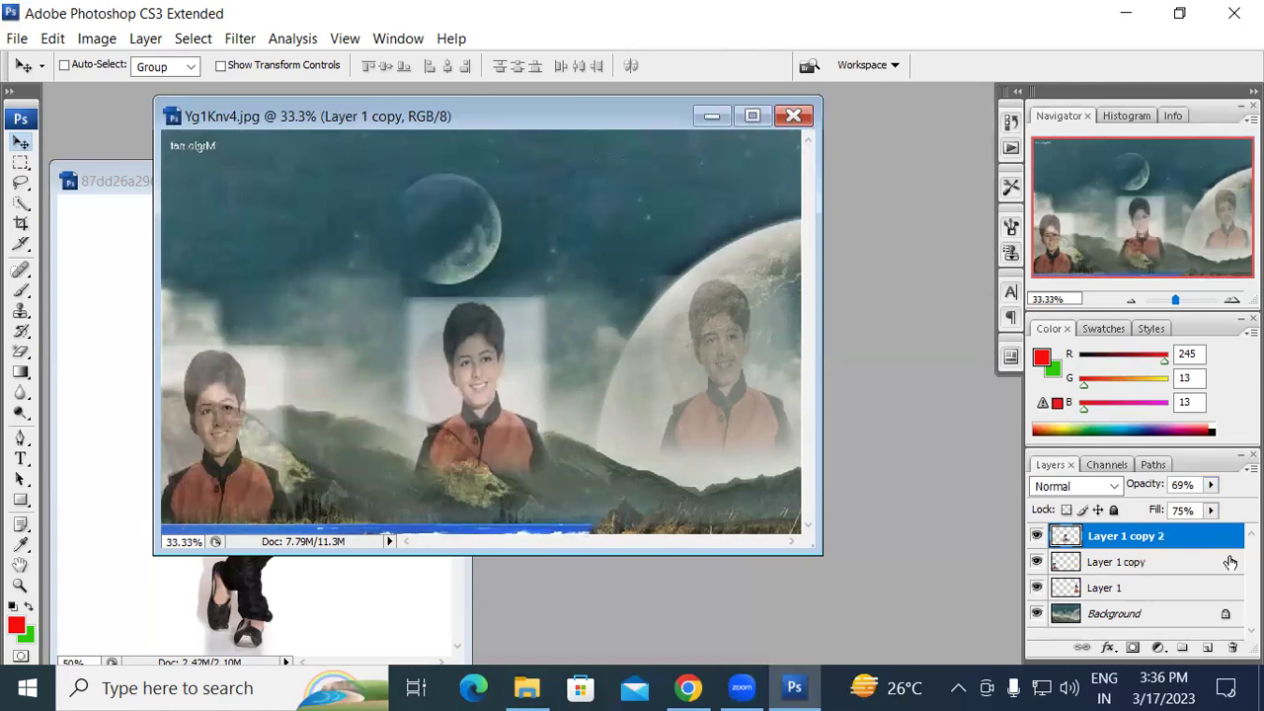
click(1211, 484)
drag(1211, 505, 1176, 506)
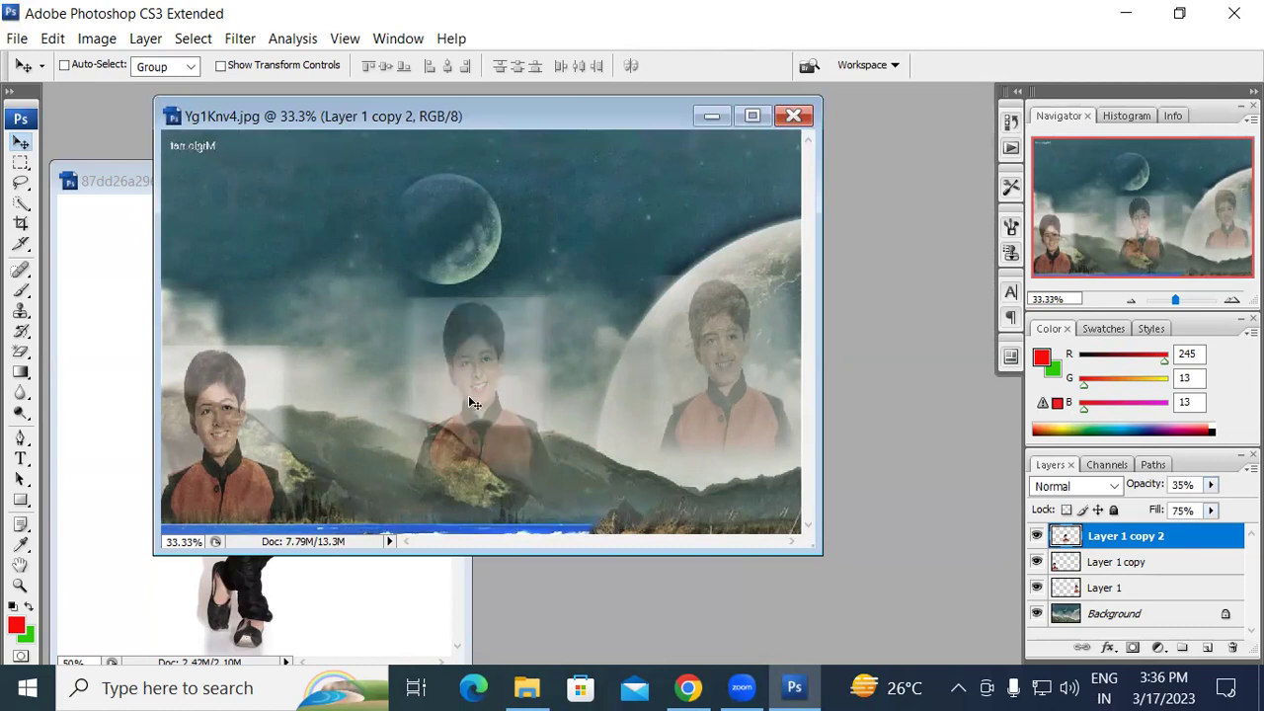
- Duplicate the middle boy onto the small moon and shrink the copy with Free Transform to about 59.5% width and 48.9% height
drag(474, 394, 454, 251)
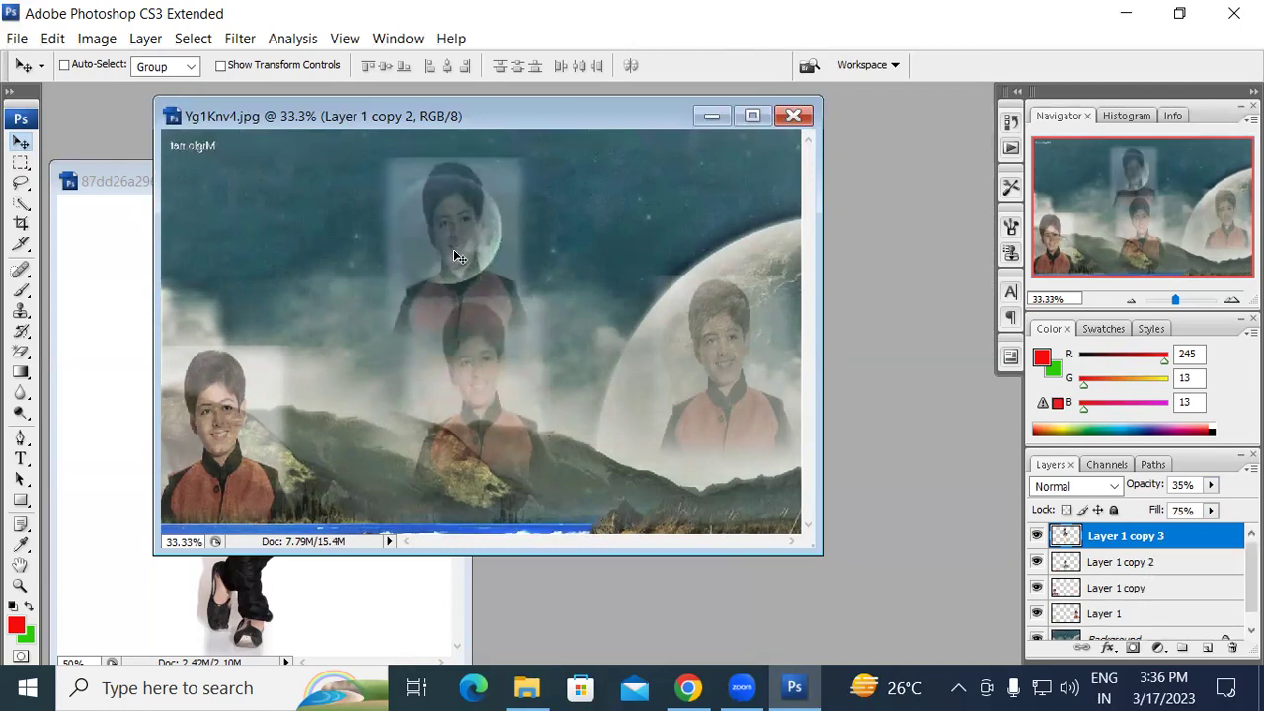
key(ctrl+t)
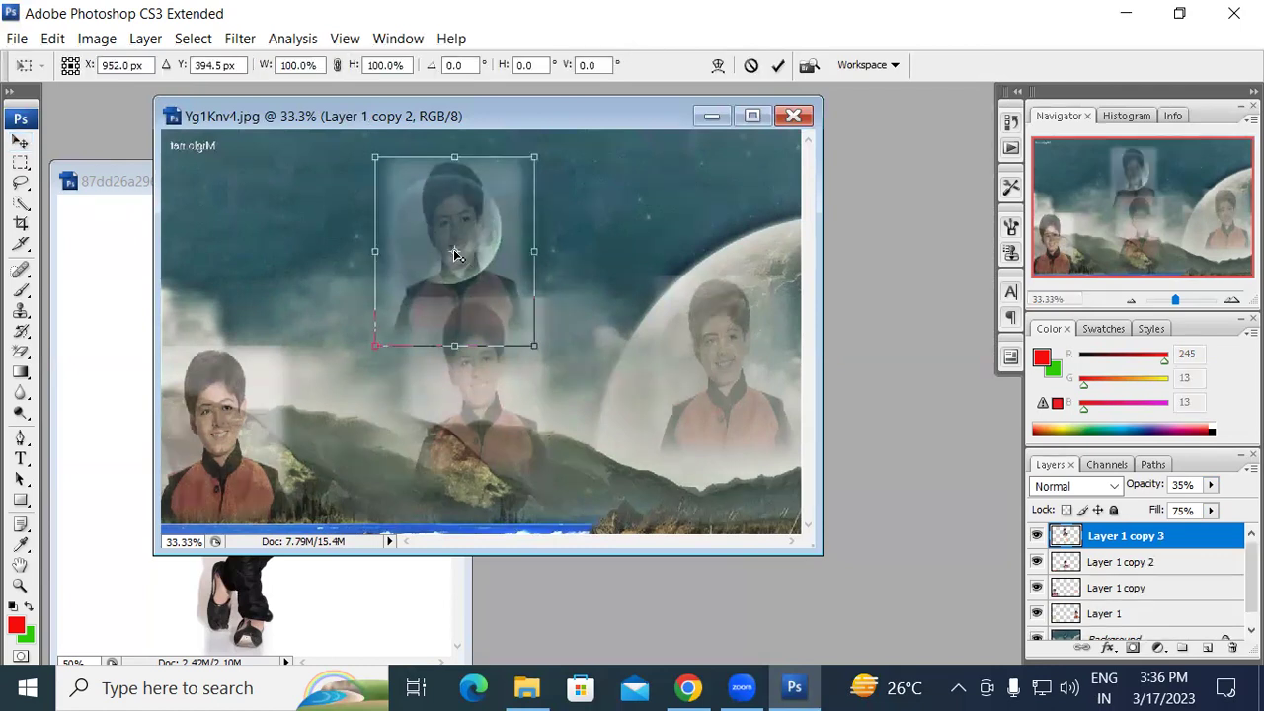
drag(534, 345, 493, 285)
drag(470, 237, 461, 232)
key(shift+Up)
key(shift+Up)
key(shift+Up)
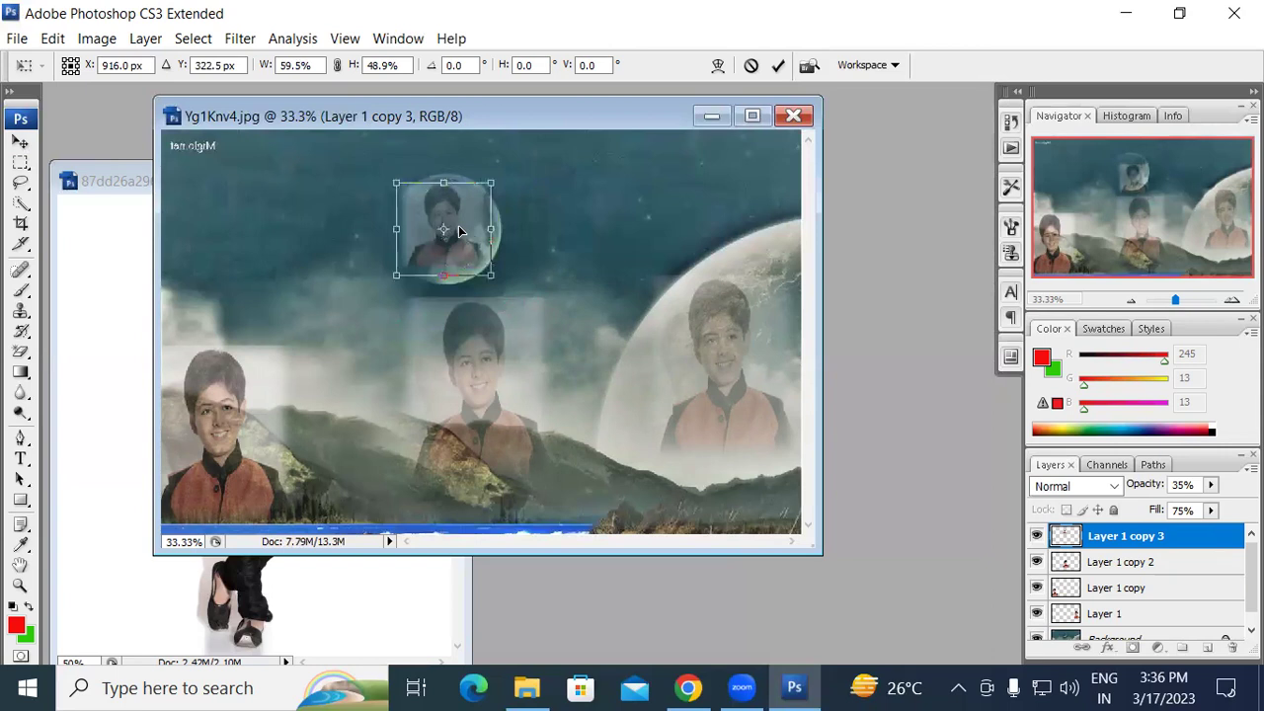
key(Return)
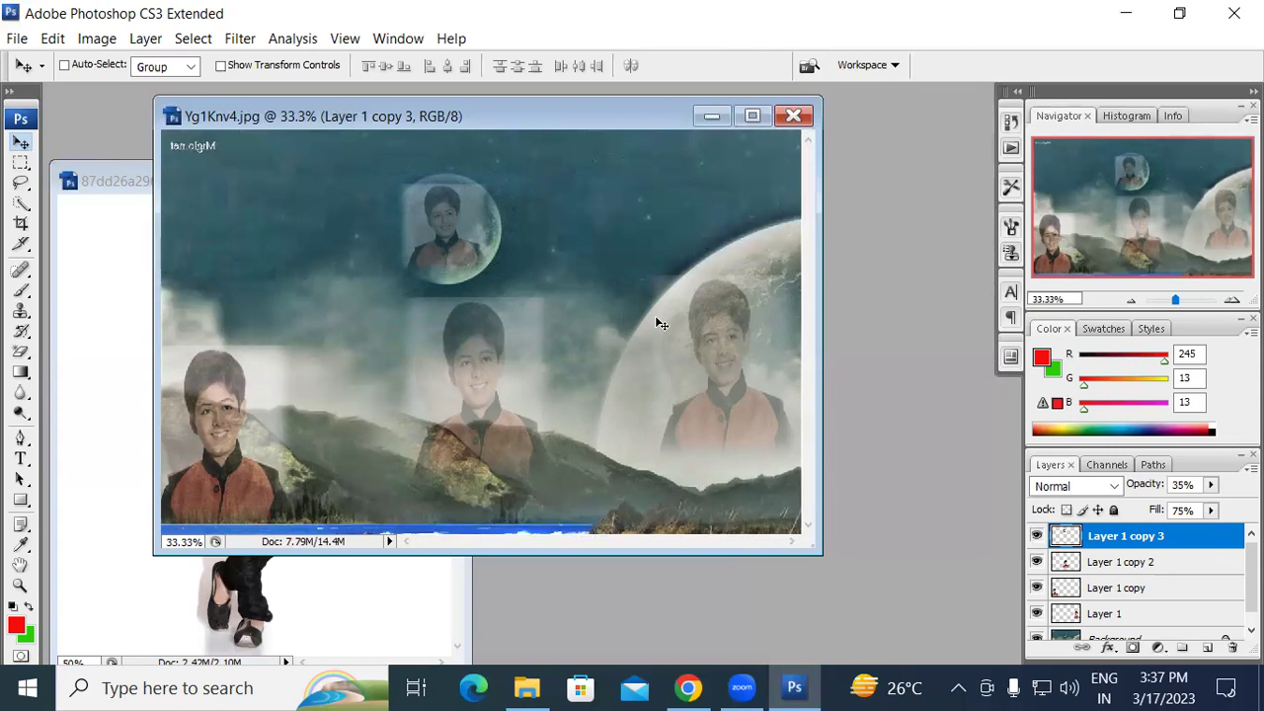
drag(392, 119, 654, 131)
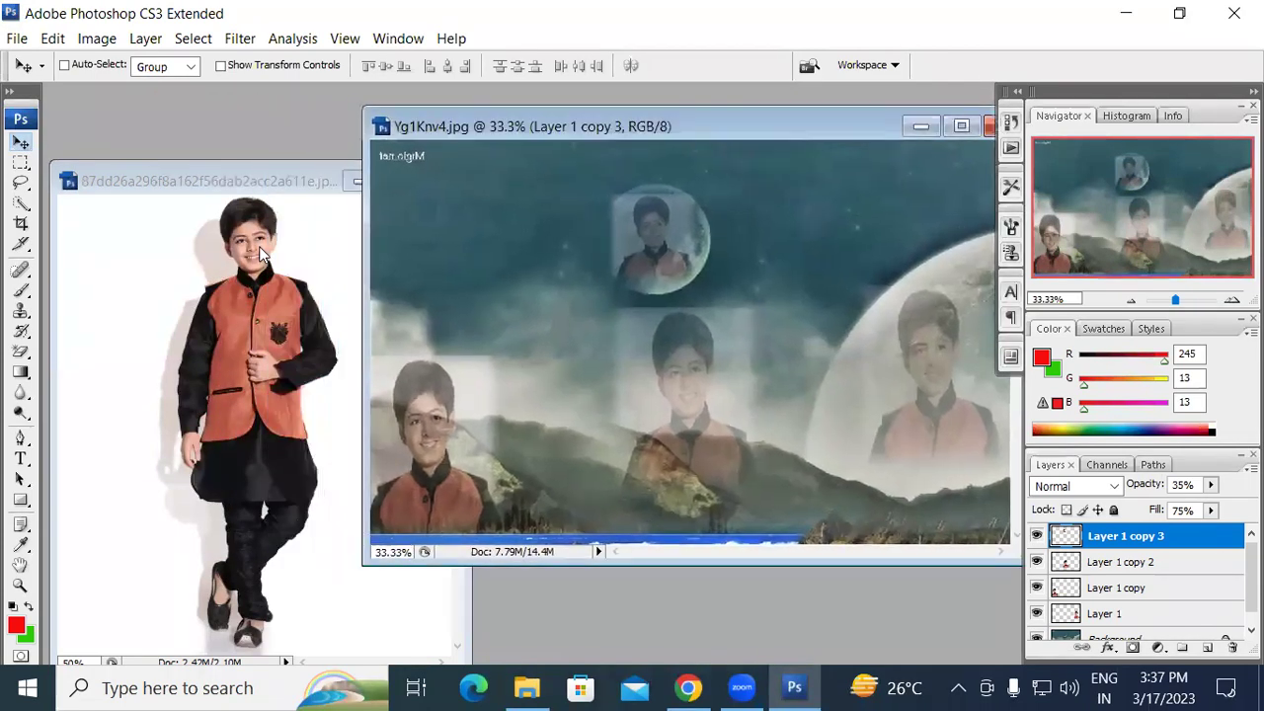
key(ctrl+Tab)
drag(603, 127, 448, 96)
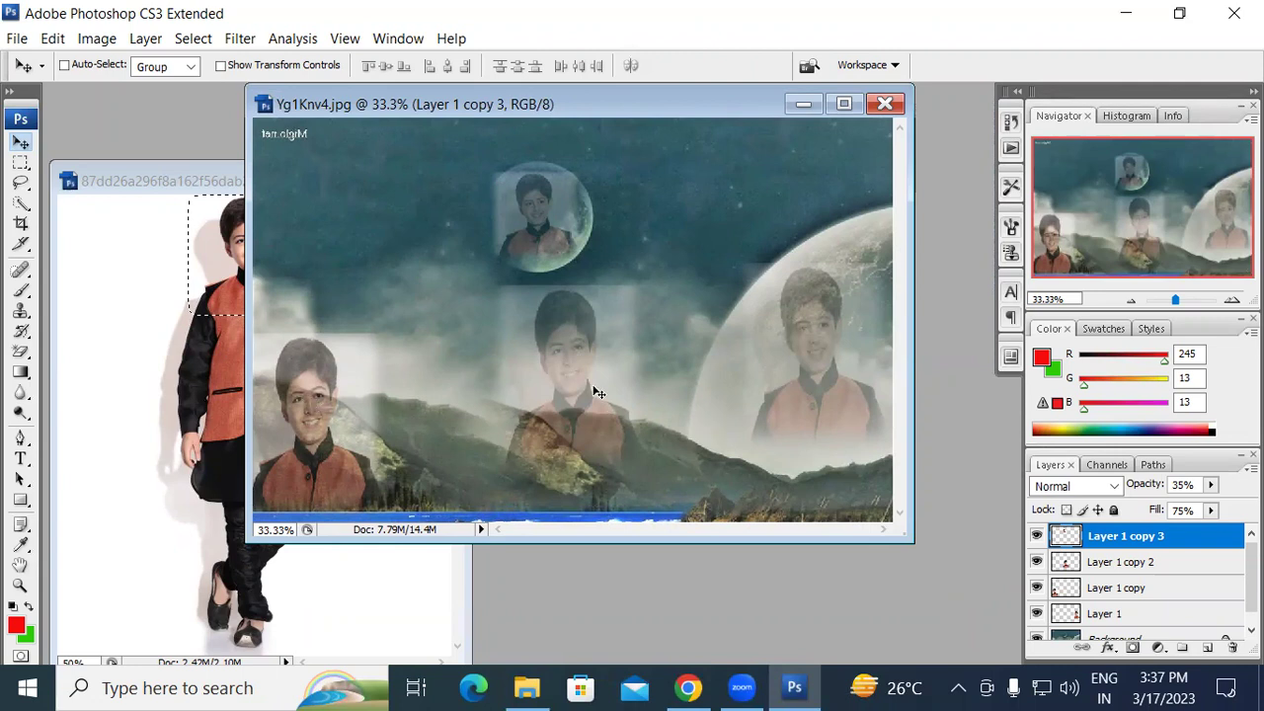
- Move the middle boy on Layer 1 copy 2 slightly down and set its fill to 83% and opacity to 52%
click(1124, 565)
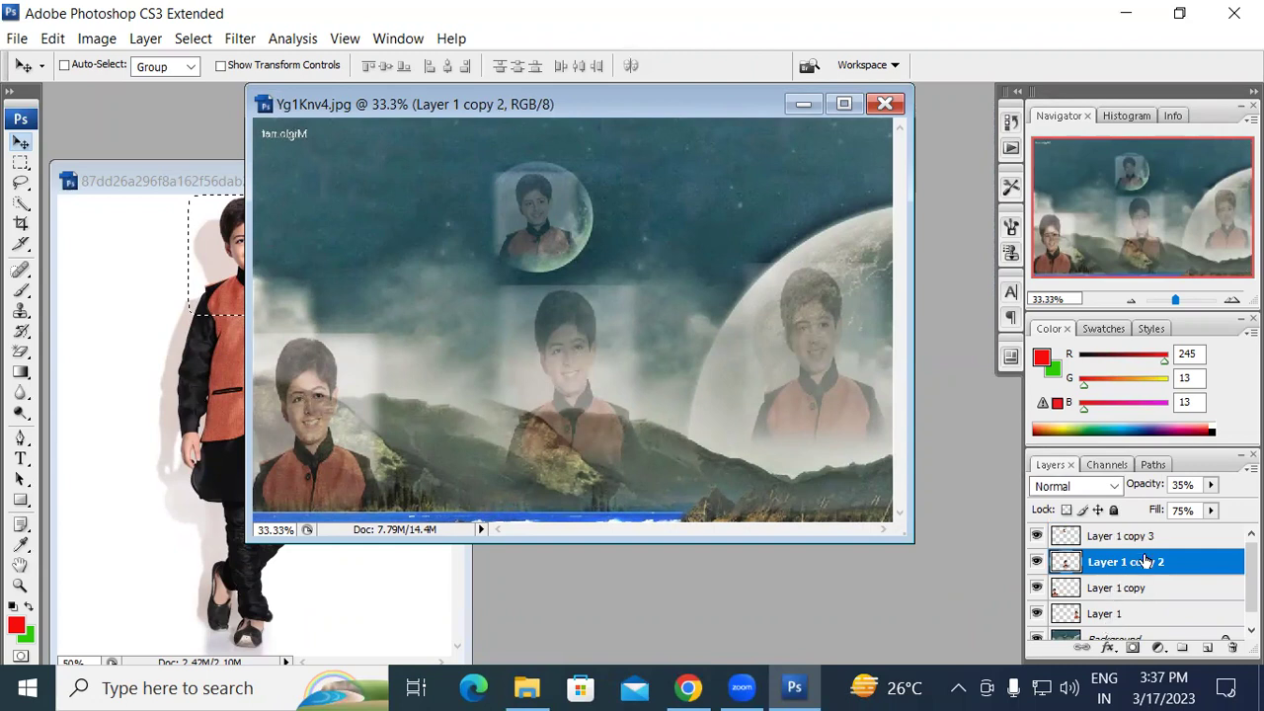
mouse_move(597, 380)
mouse_down()
mouse_move(619, 399)
mouse_move(650, 398)
mouse_move(611, 416)
mouse_move(593, 402)
mouse_up()
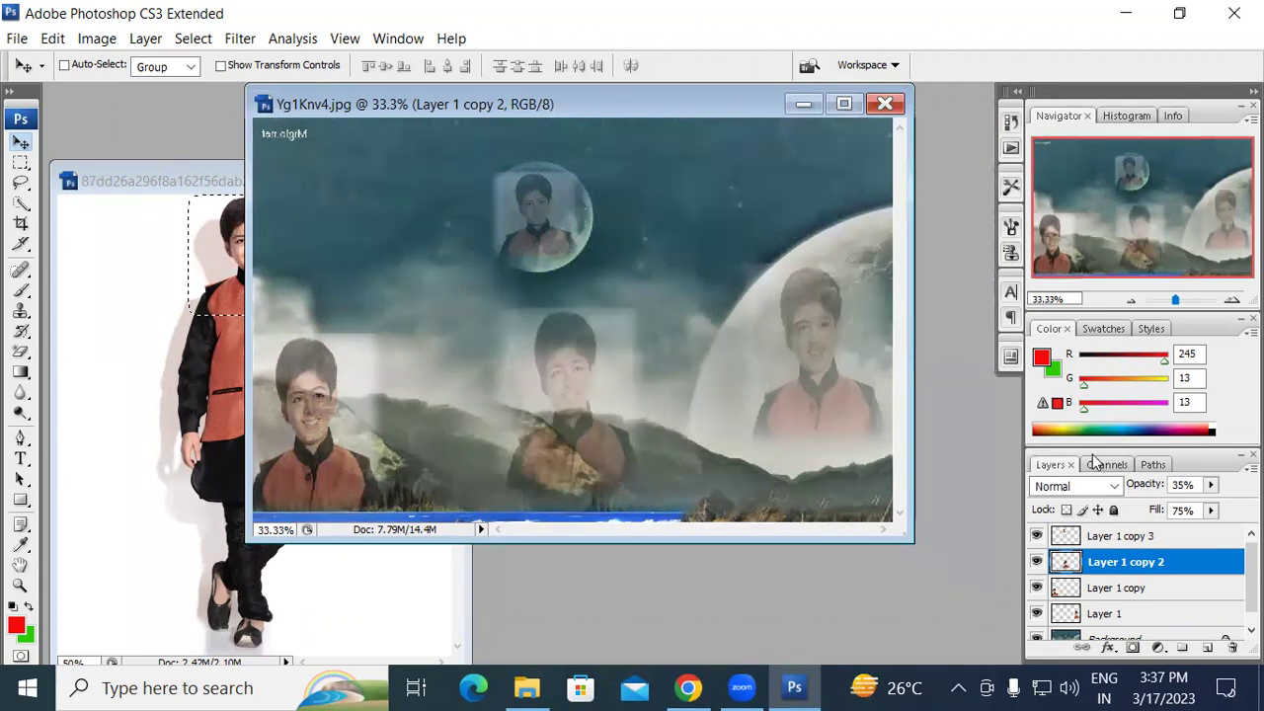
click(1210, 509)
mouse_move(1206, 529)
mouse_down()
mouse_move(1217, 531)
mouse_move(1193, 510)
mouse_move(1223, 509)
mouse_move(1204, 510)
mouse_up()
click(1210, 485)
click(696, 318)
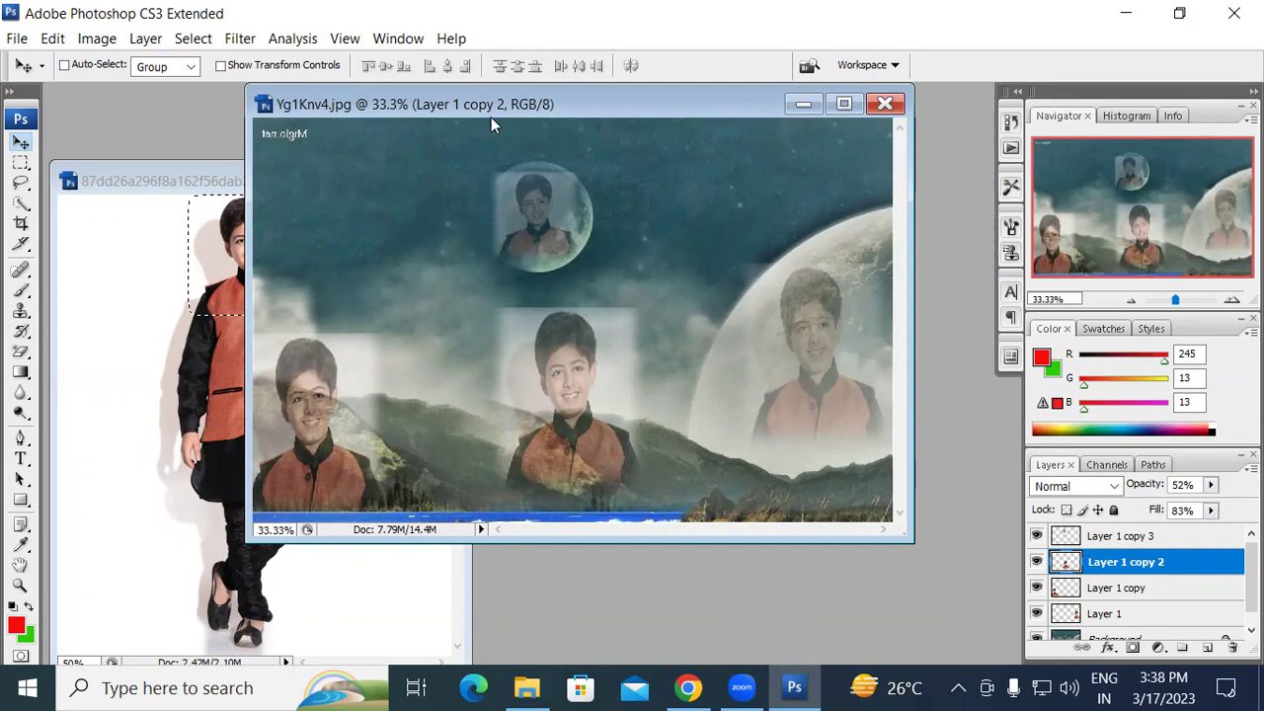
drag(476, 108, 629, 124)
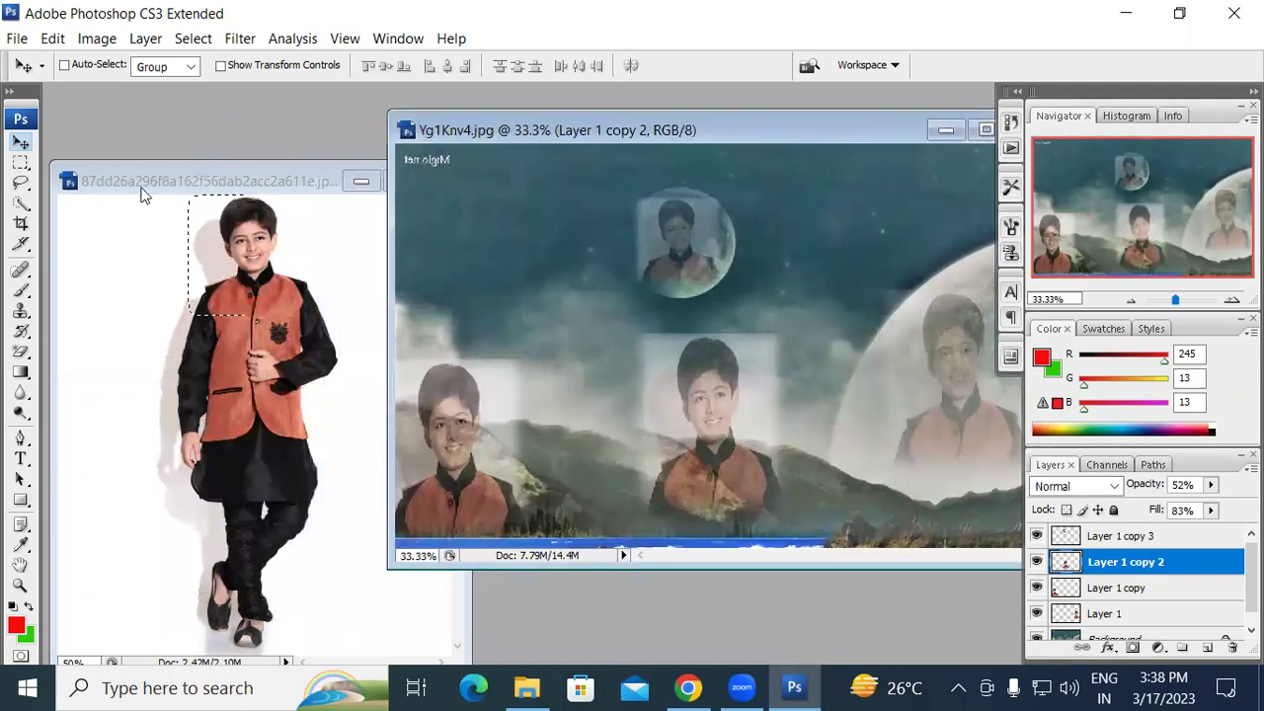
click(174, 184)
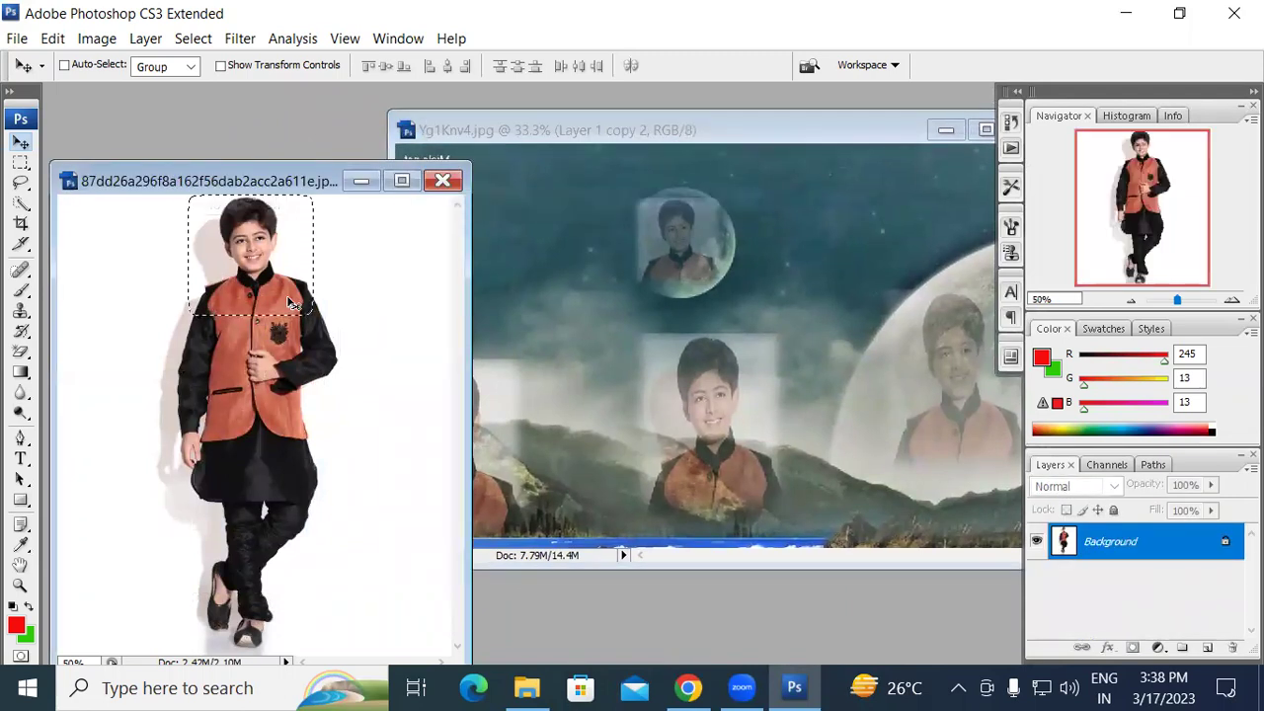
drag(592, 144, 425, 146)
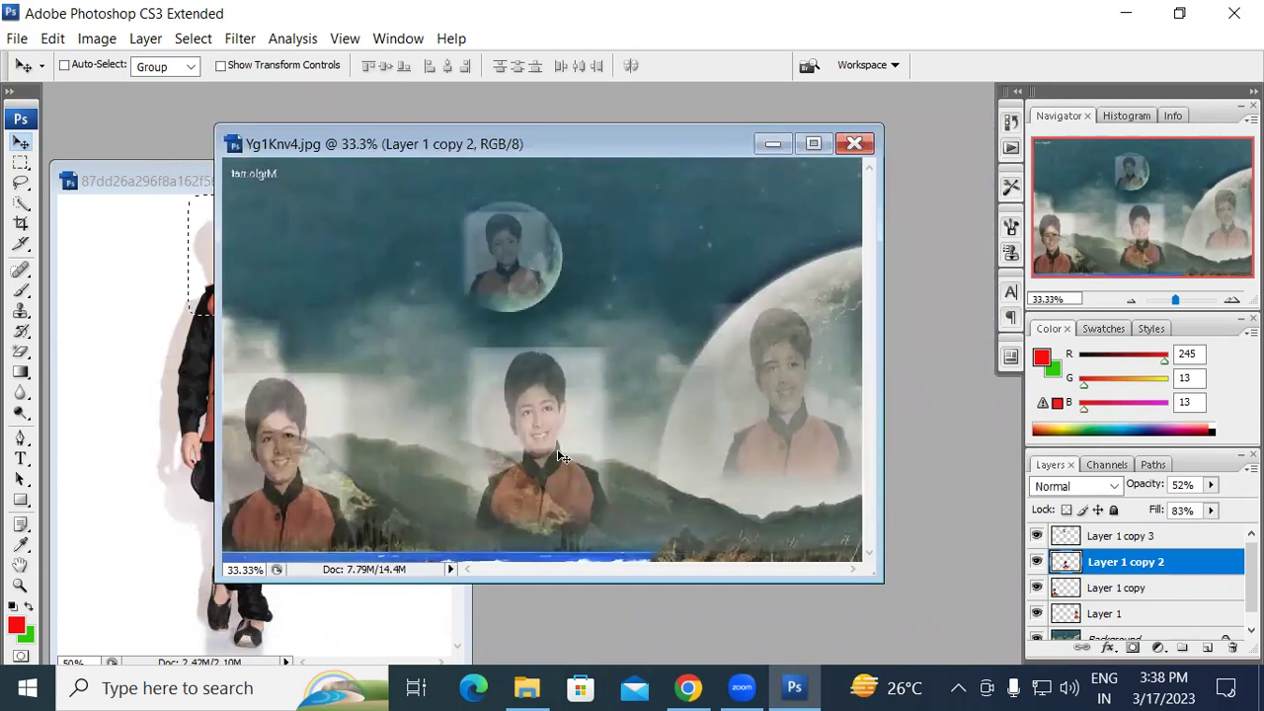
drag(444, 141, 386, 136)
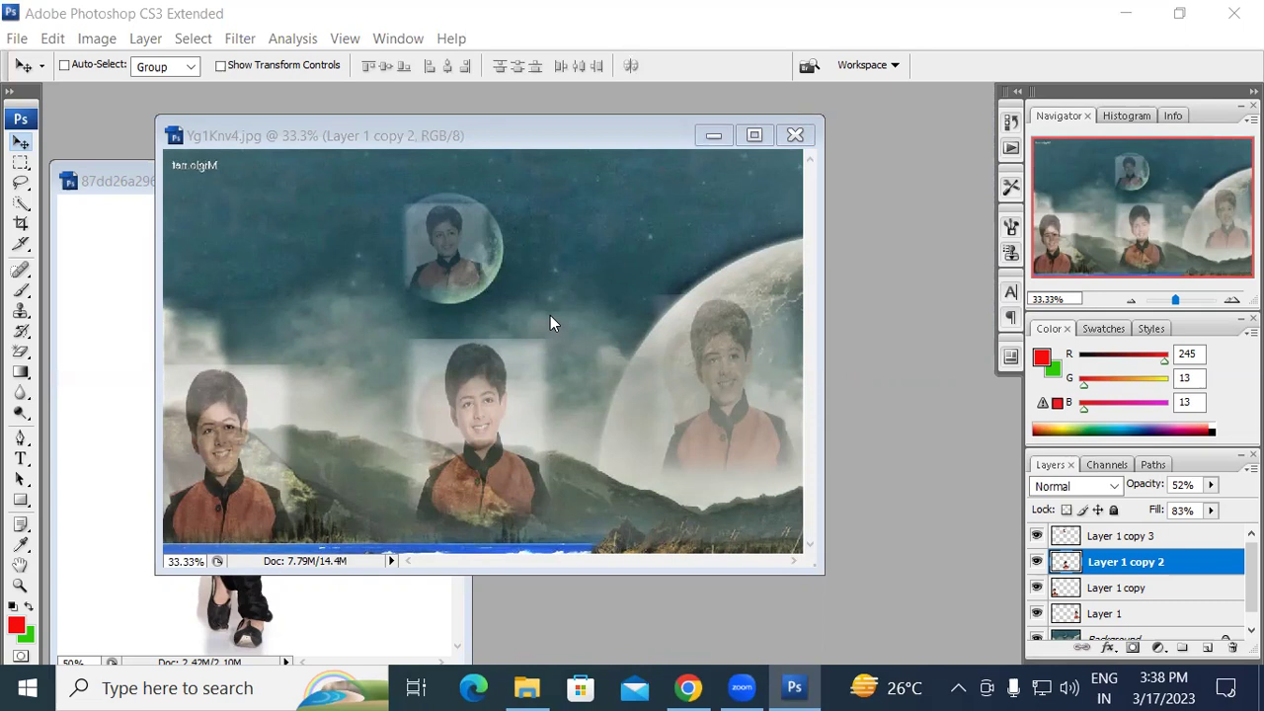
- Save the landscape composition to the Desktop as Photo Editing in Photoshop PSD format with layers and maximized compatibility
click(19, 41)
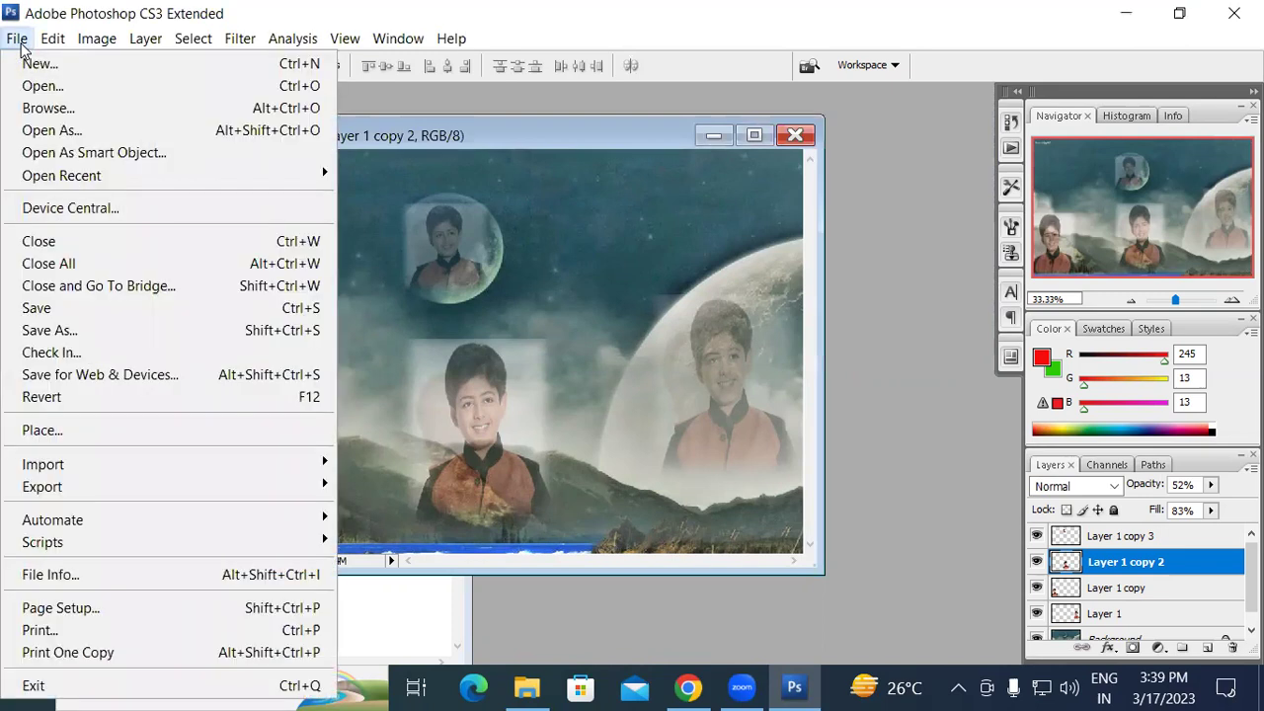
click(55, 336)
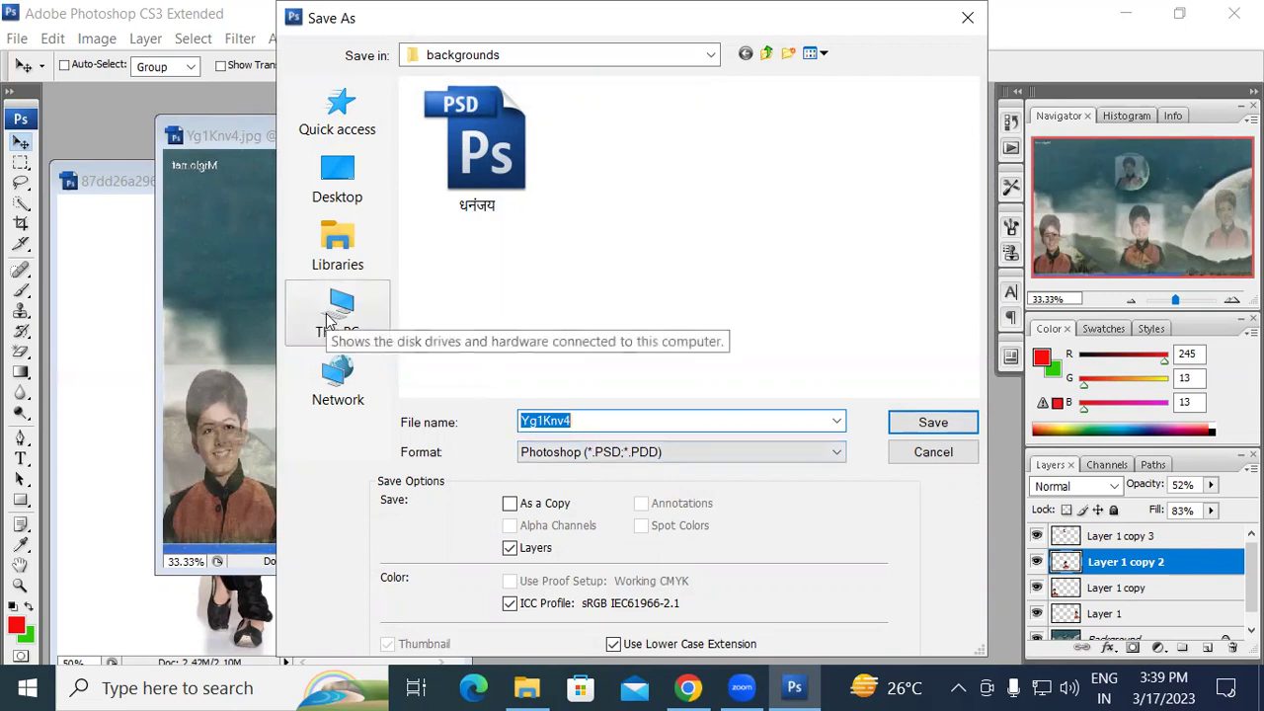
key(BackSpace)
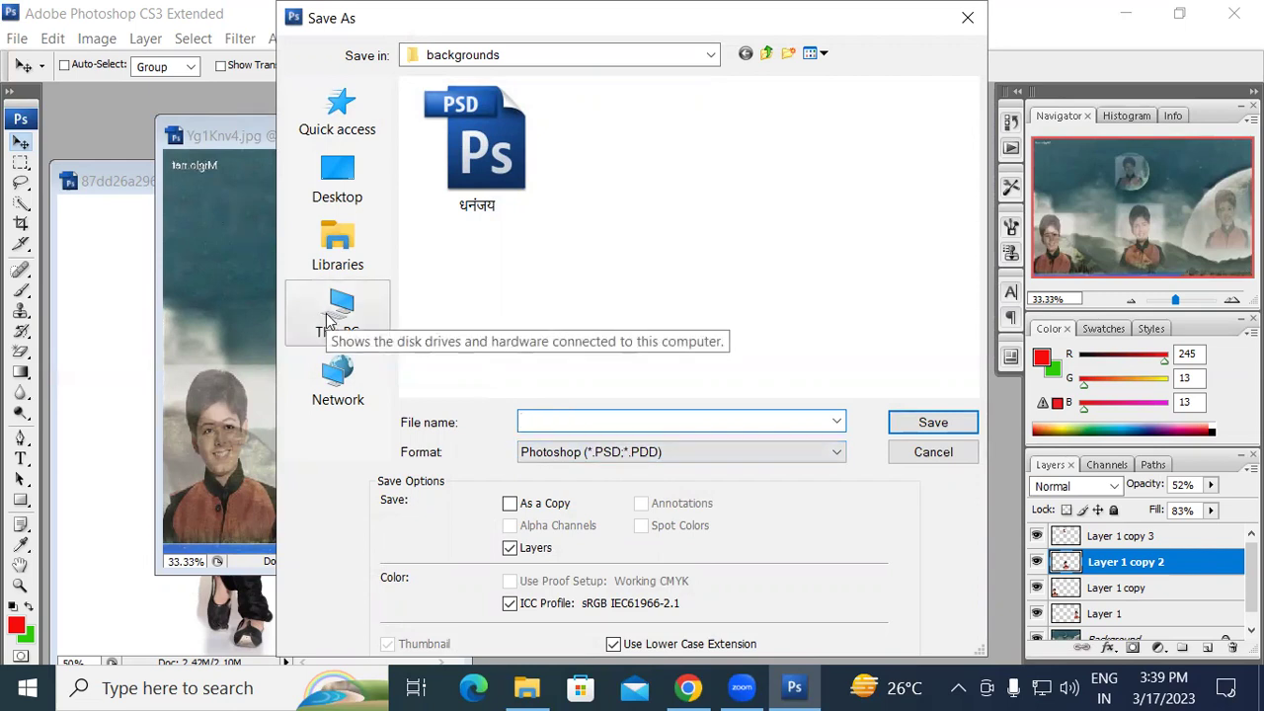
text(Photo)
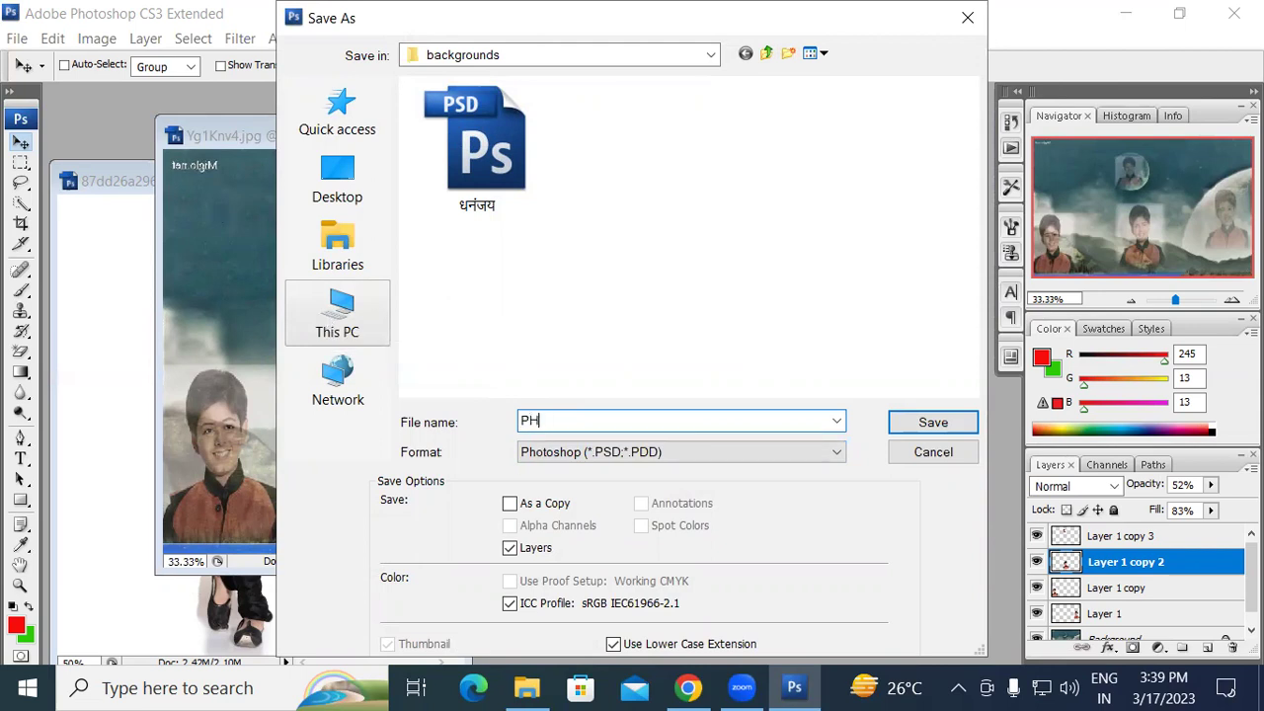
text( Editing)
click(321, 185)
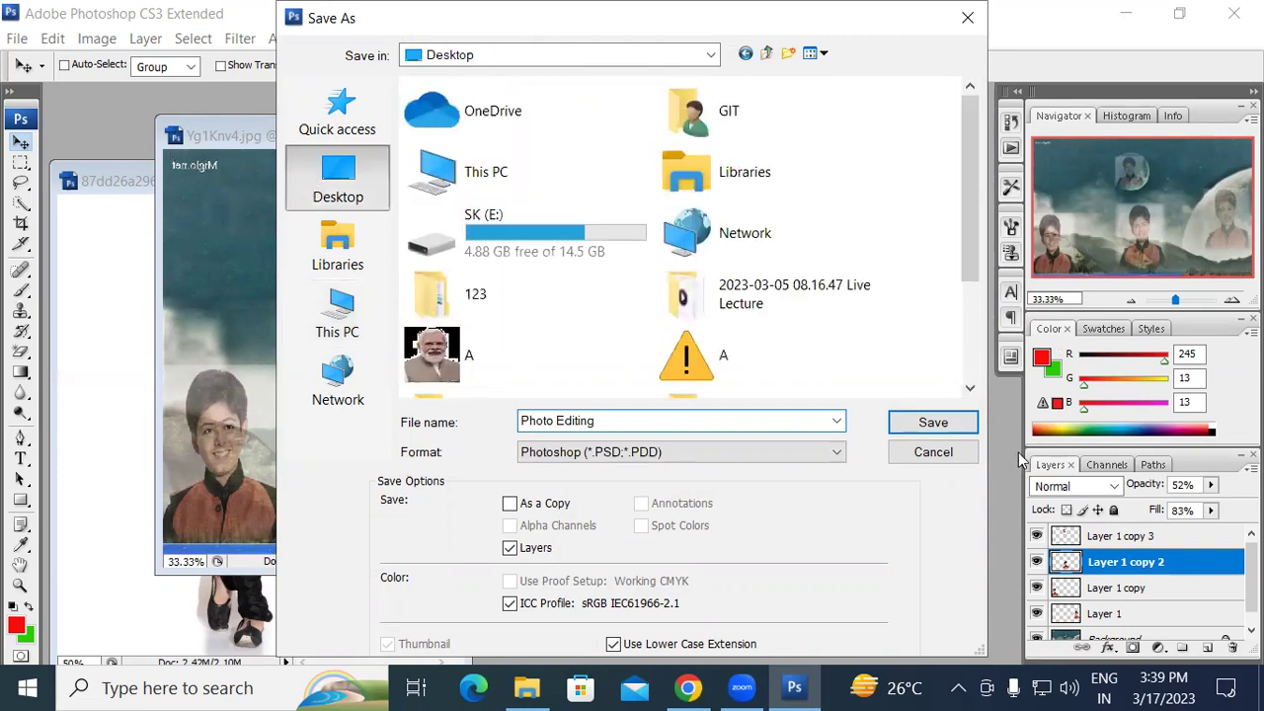
click(932, 422)
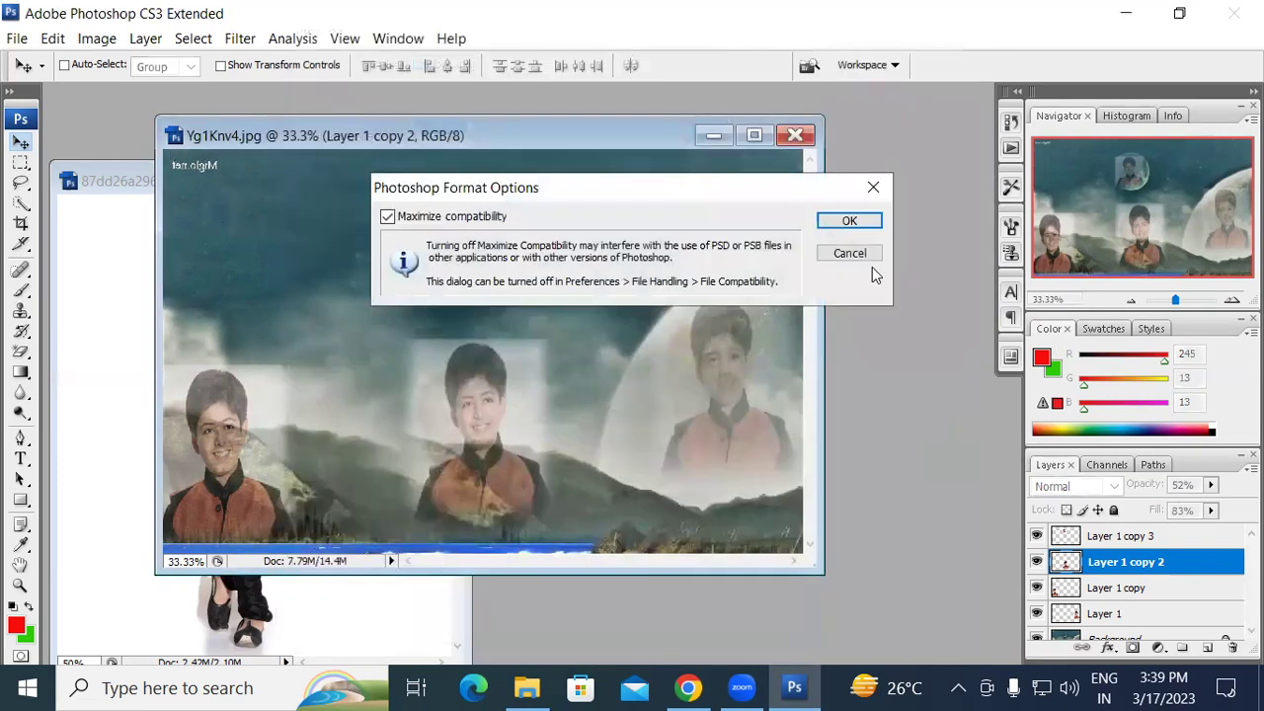
click(849, 221)
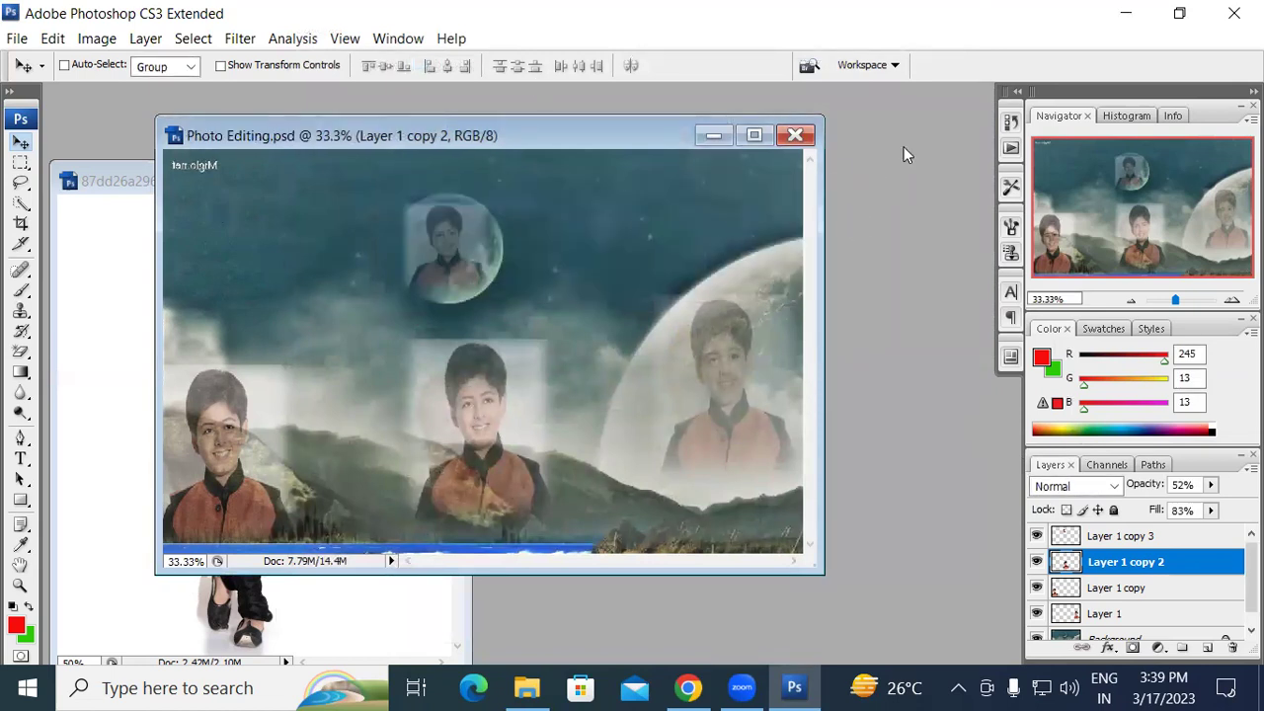
- Quit Photoshop without saving the boy's source photo and reopen the Photo Editing file from the desktop
click(1234, 13)
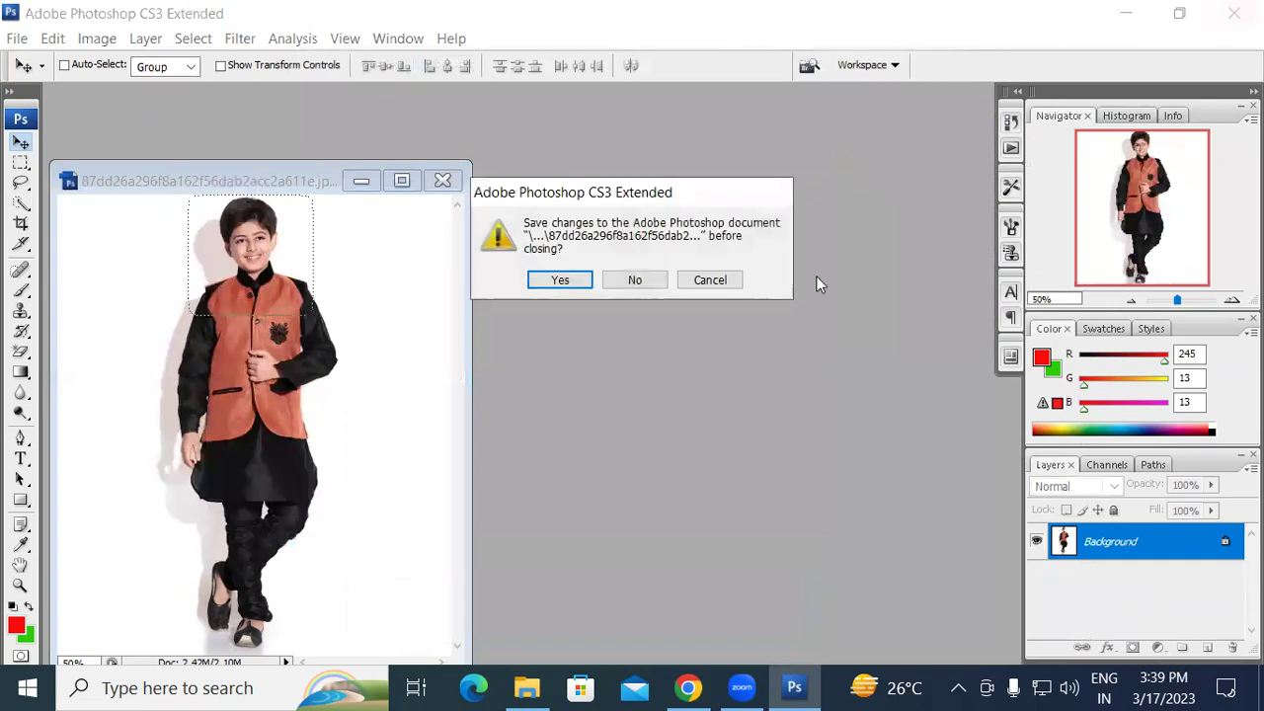
click(652, 280)
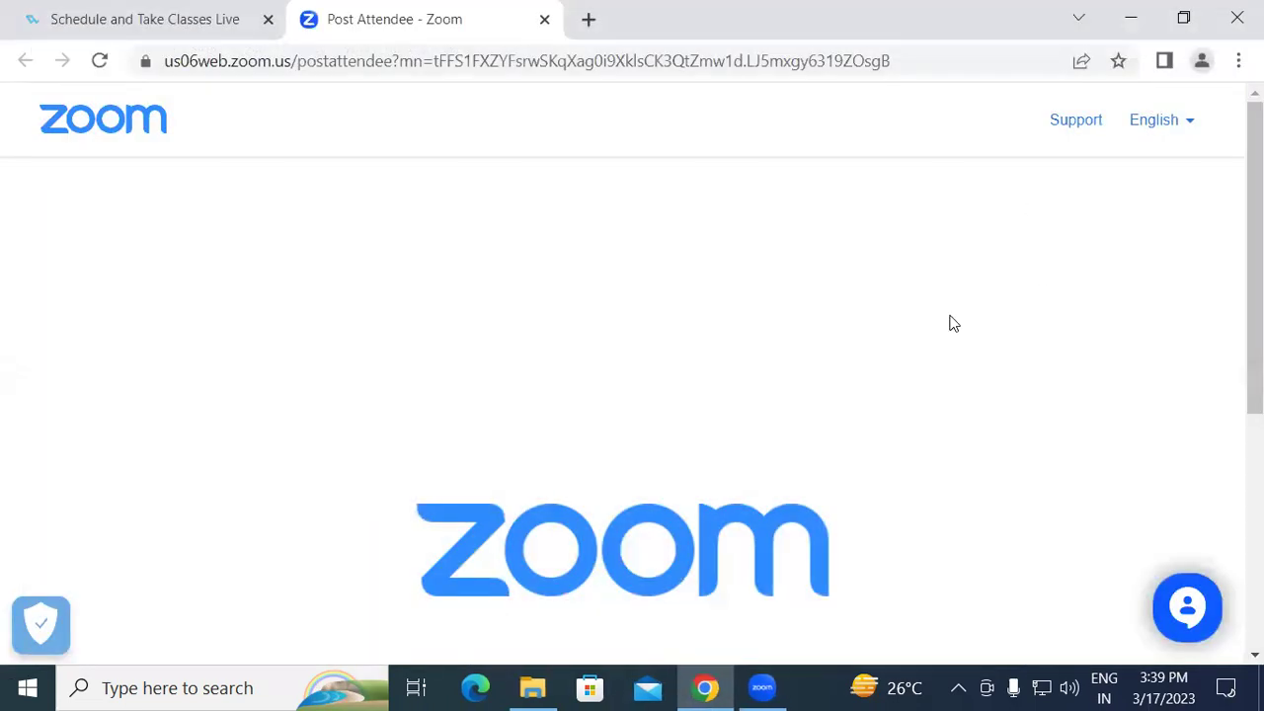
key(super+d)
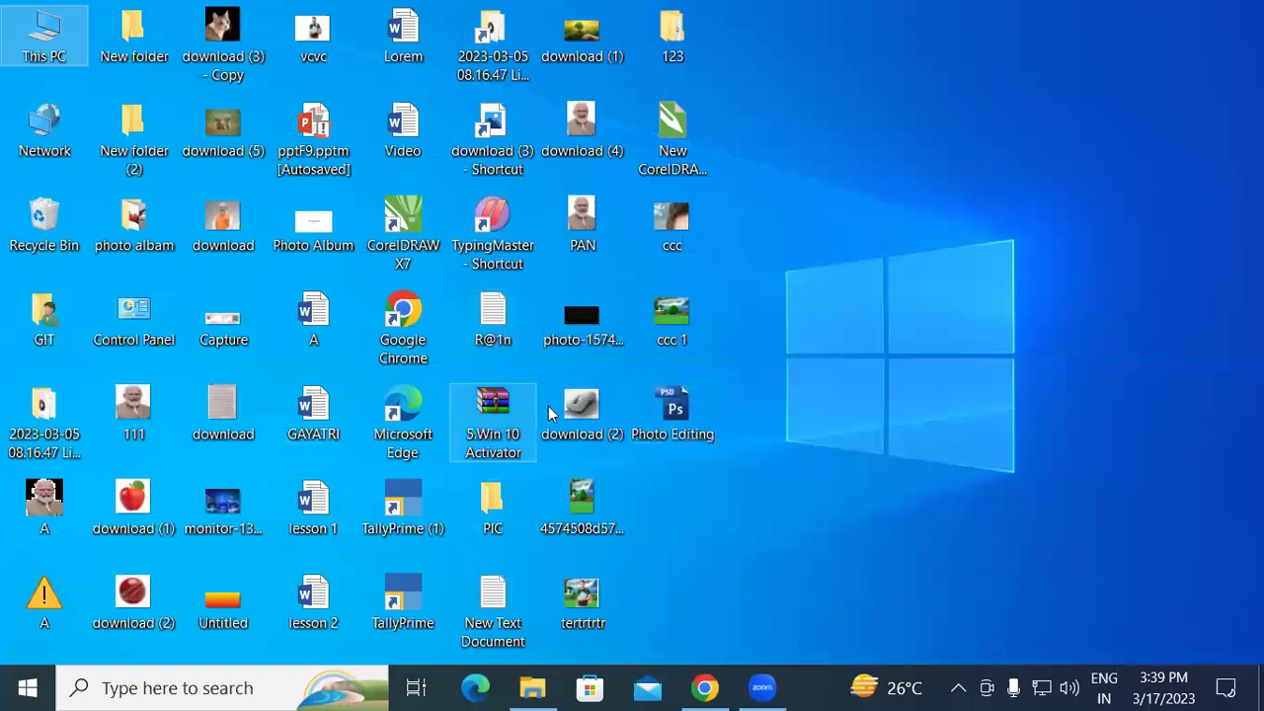
click(678, 415)
double_click(678, 414)
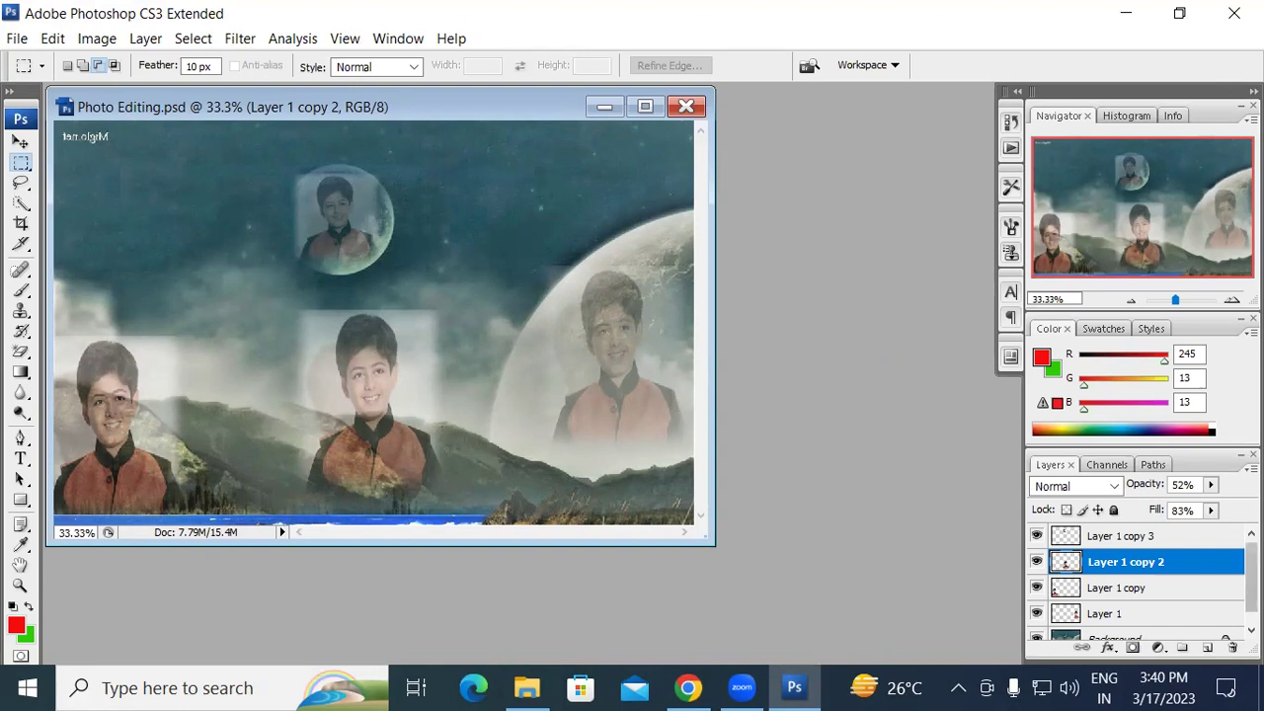
- Look through the layer list of the reopened Photo Editing.psd from Layer 1 copy 3 down to Background
scroll(1250, 582, down, 1)
scroll(1142, 581, up, 1)
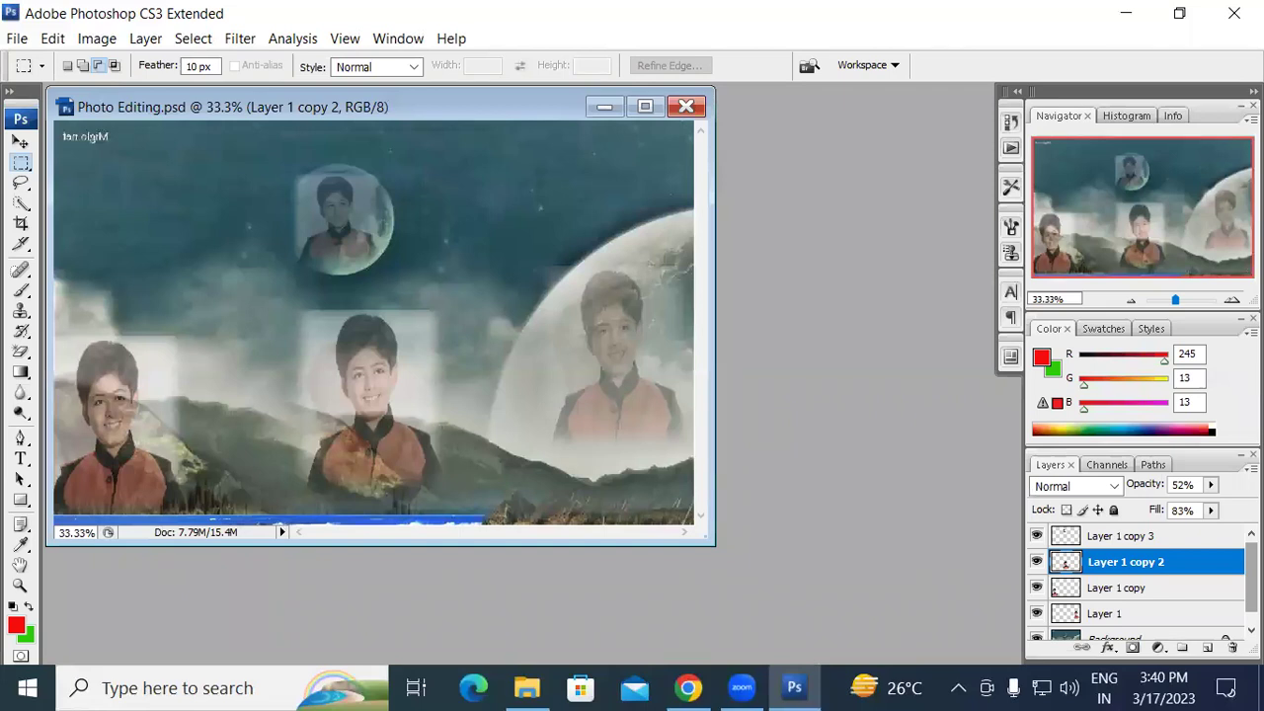
scroll(1135, 583, down, 1)
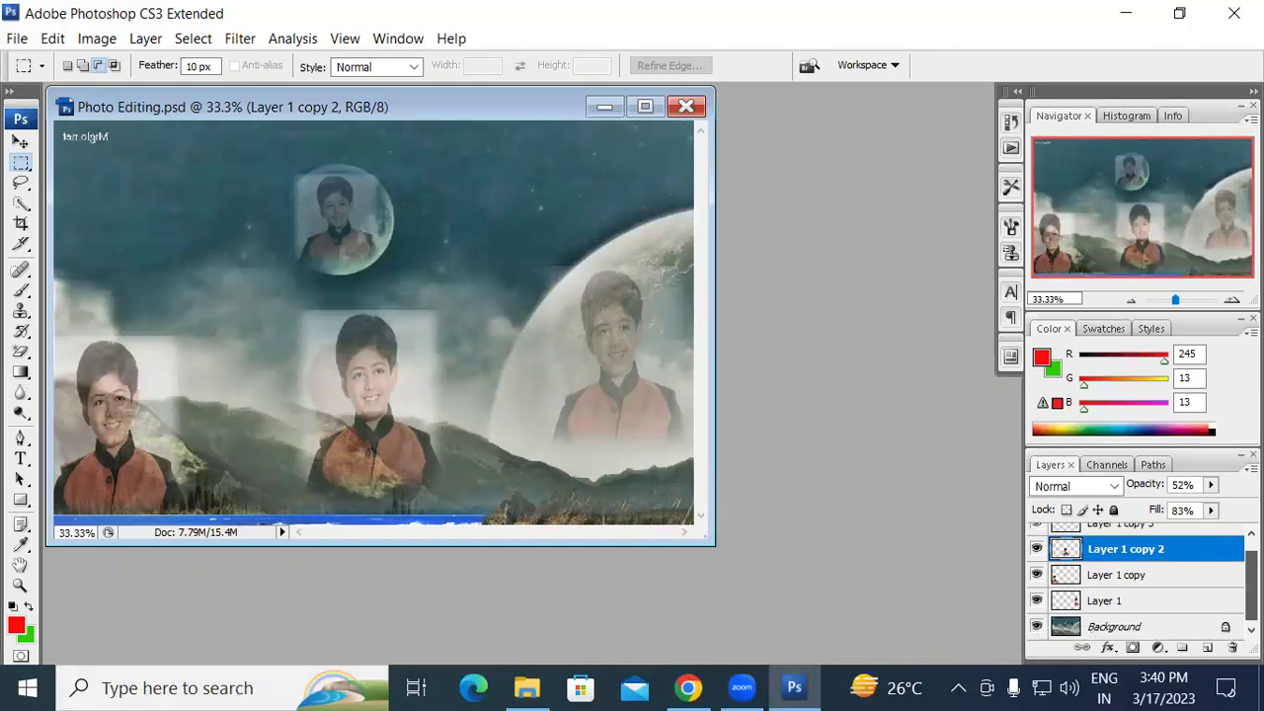
scroll(1136, 582, up, 1)
scroll(1135, 582, down, 1)
scroll(1135, 582, up, 1)
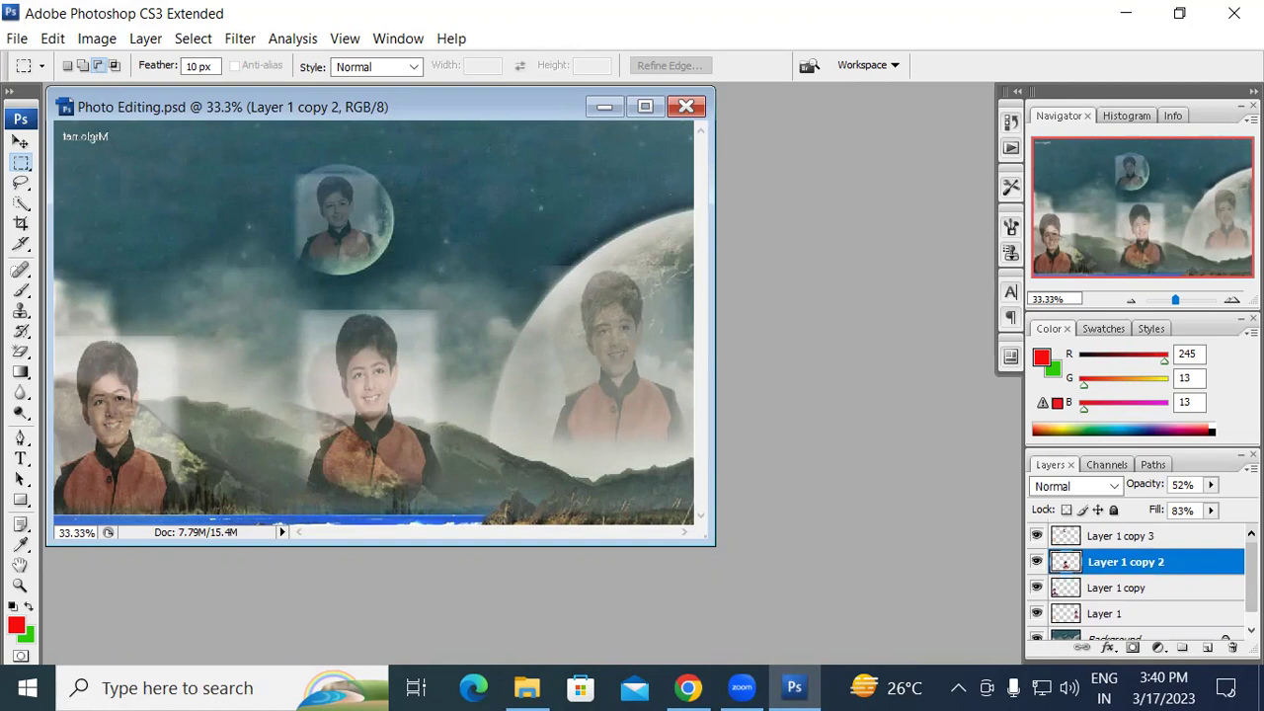
- Merge Layer 1 copy 3 down one layer at a time through the stack into Background
scroll(1135, 581, down, 1)
scroll(1135, 580, up, 1)
click(1102, 536)
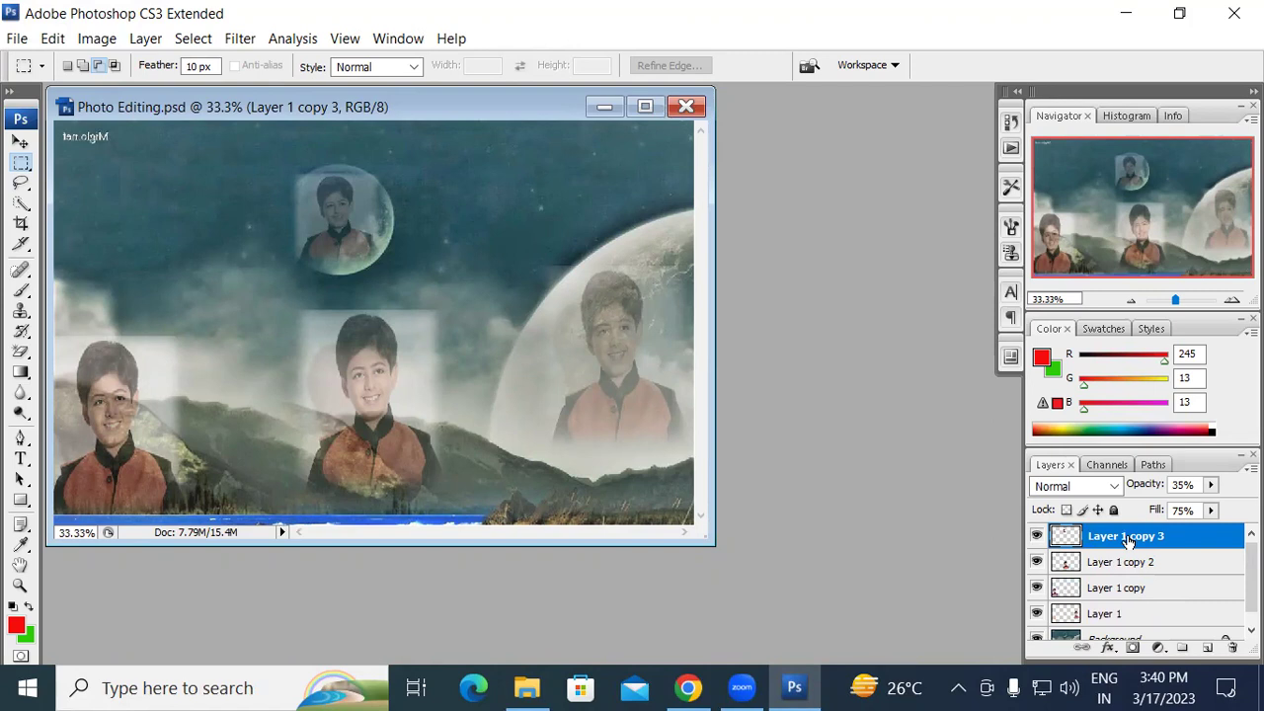
key(Delete)
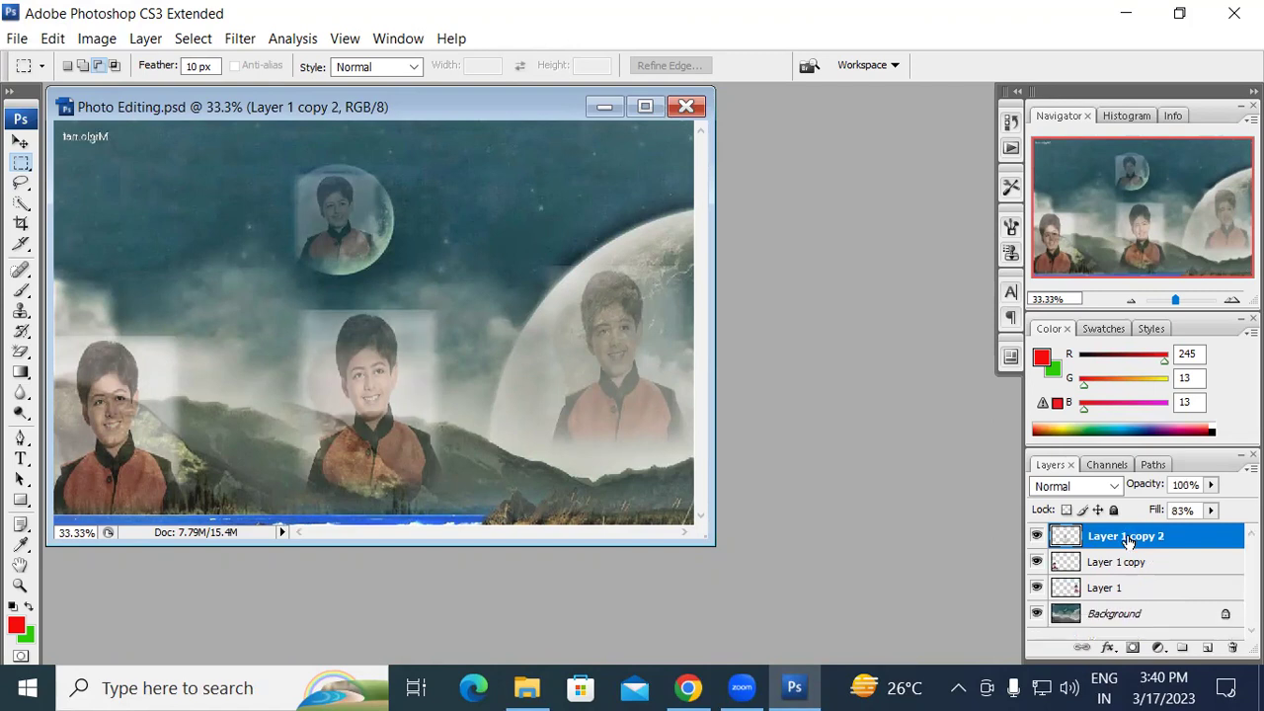
key(Delete)
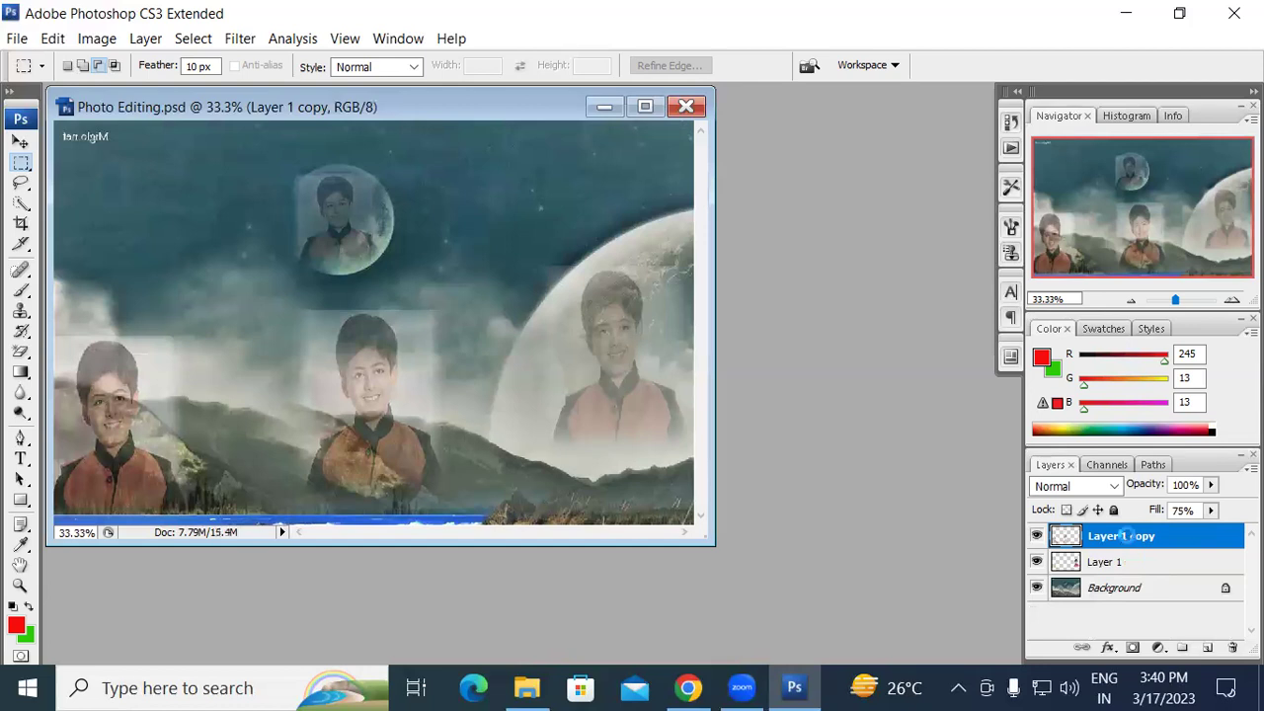
key(Delete)
key(Delete)
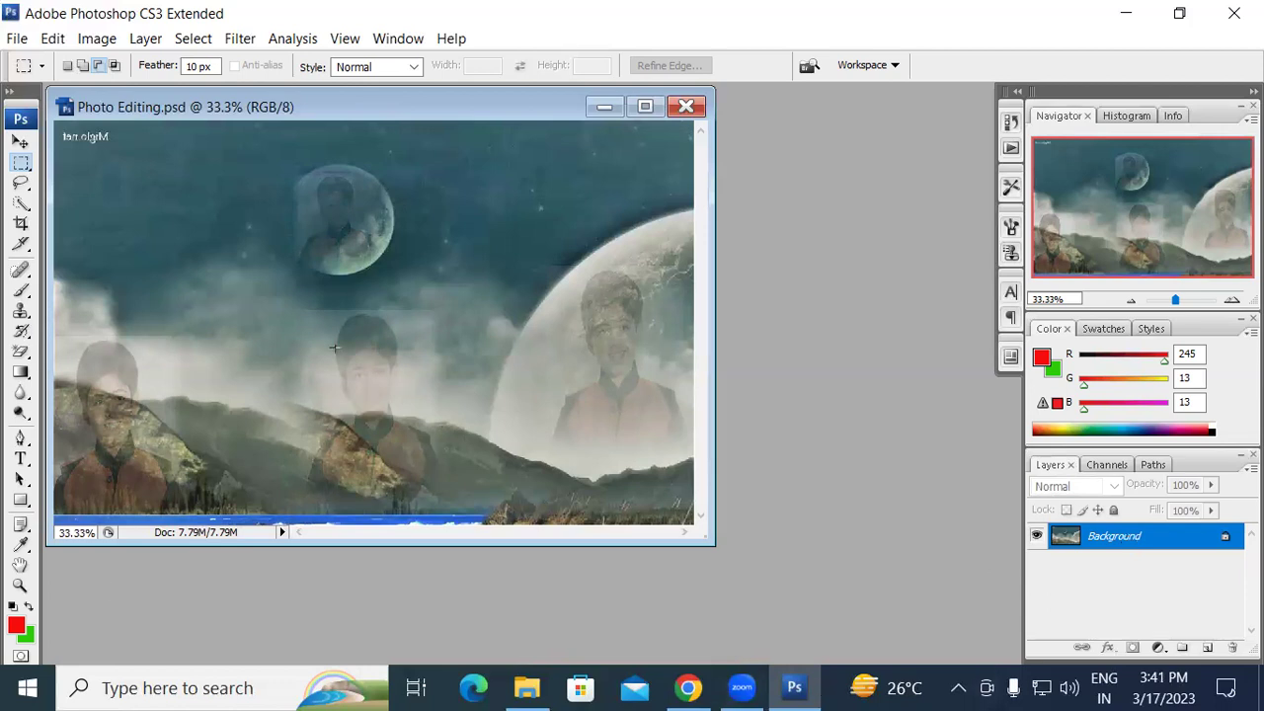
- Try to move the boy figures on the merged Background with the Move tool at several spots
click(20, 141)
click(361, 378)
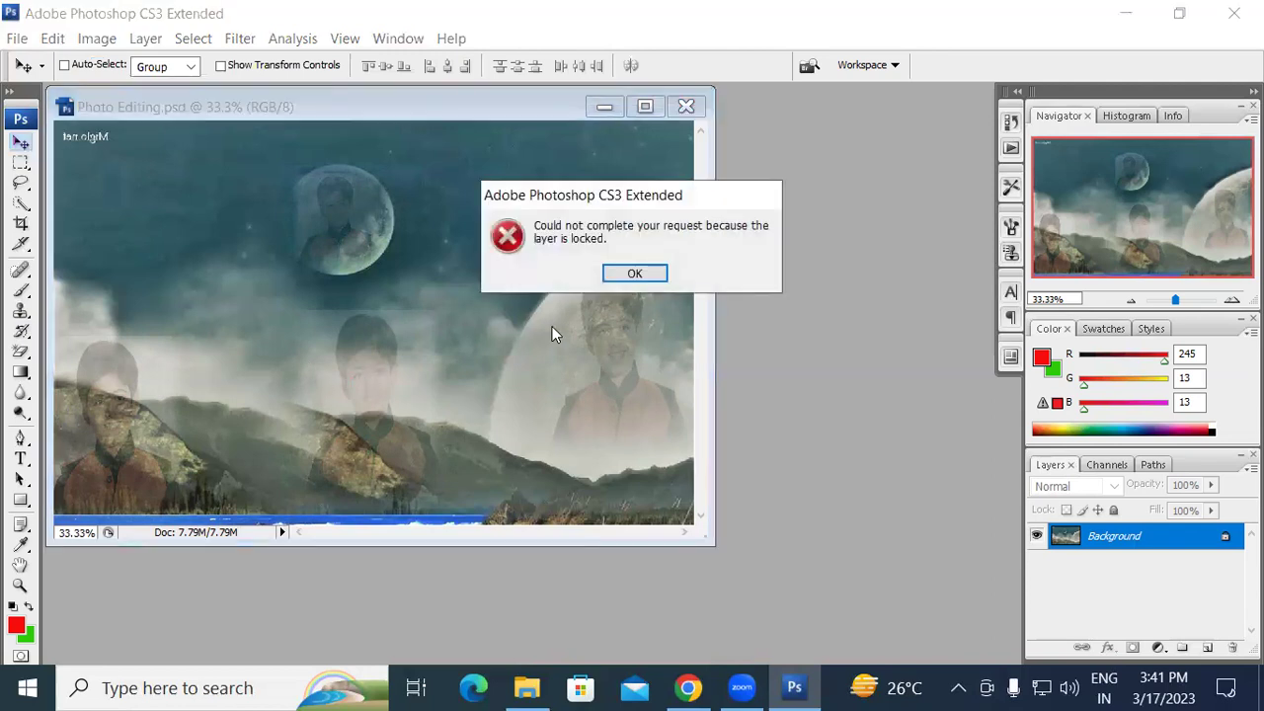
click(630, 275)
drag(234, 103, 401, 133)
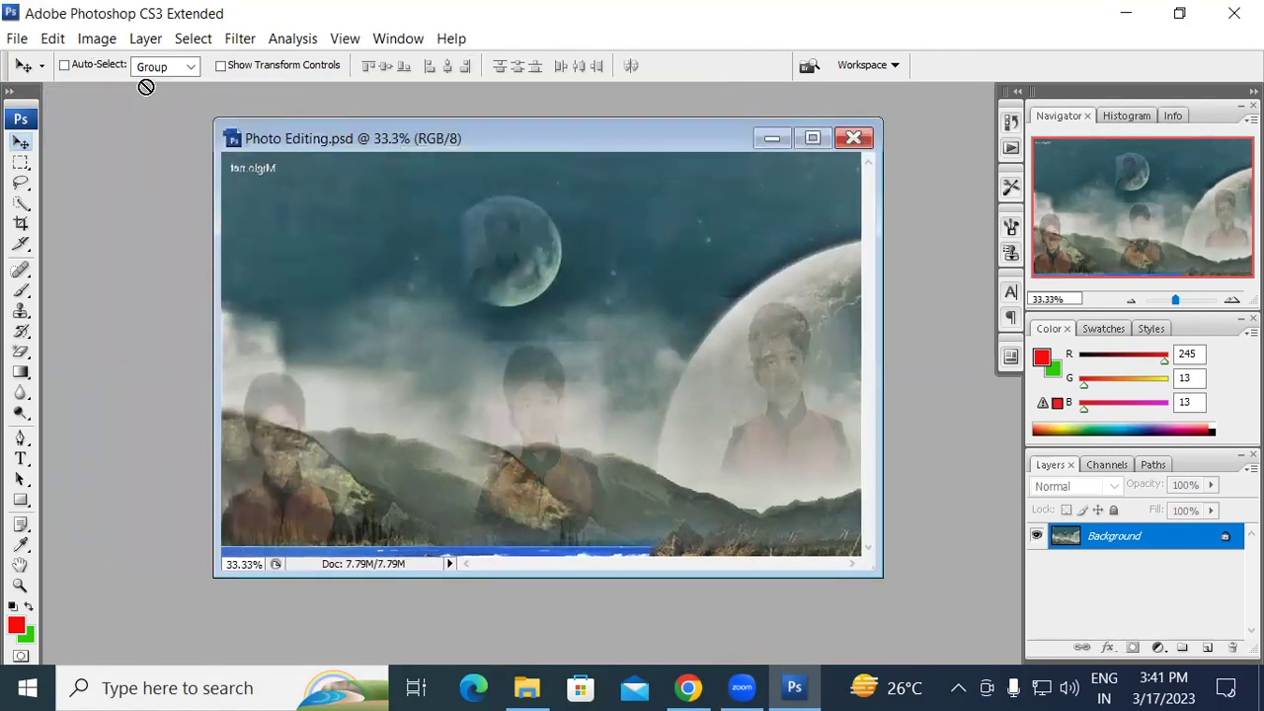
drag(612, 366, 389, 393)
click(635, 274)
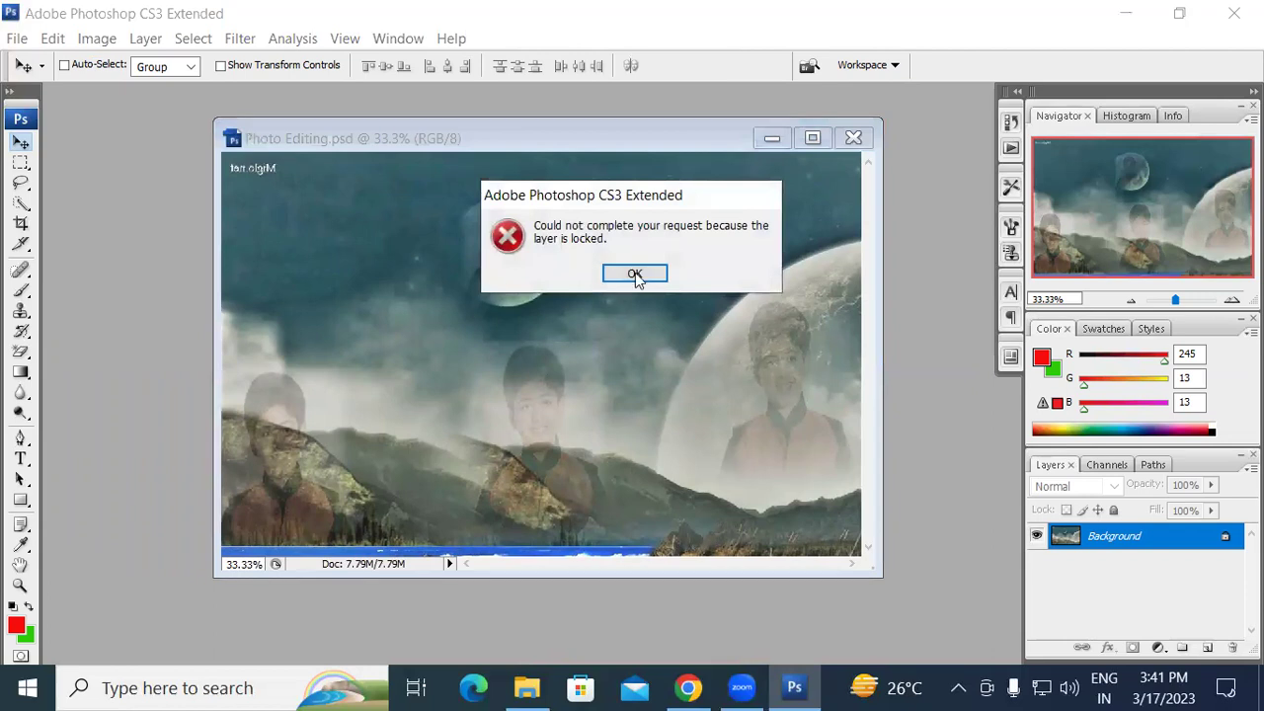
drag(479, 296, 630, 400)
click(628, 276)
drag(592, 497, 608, 246)
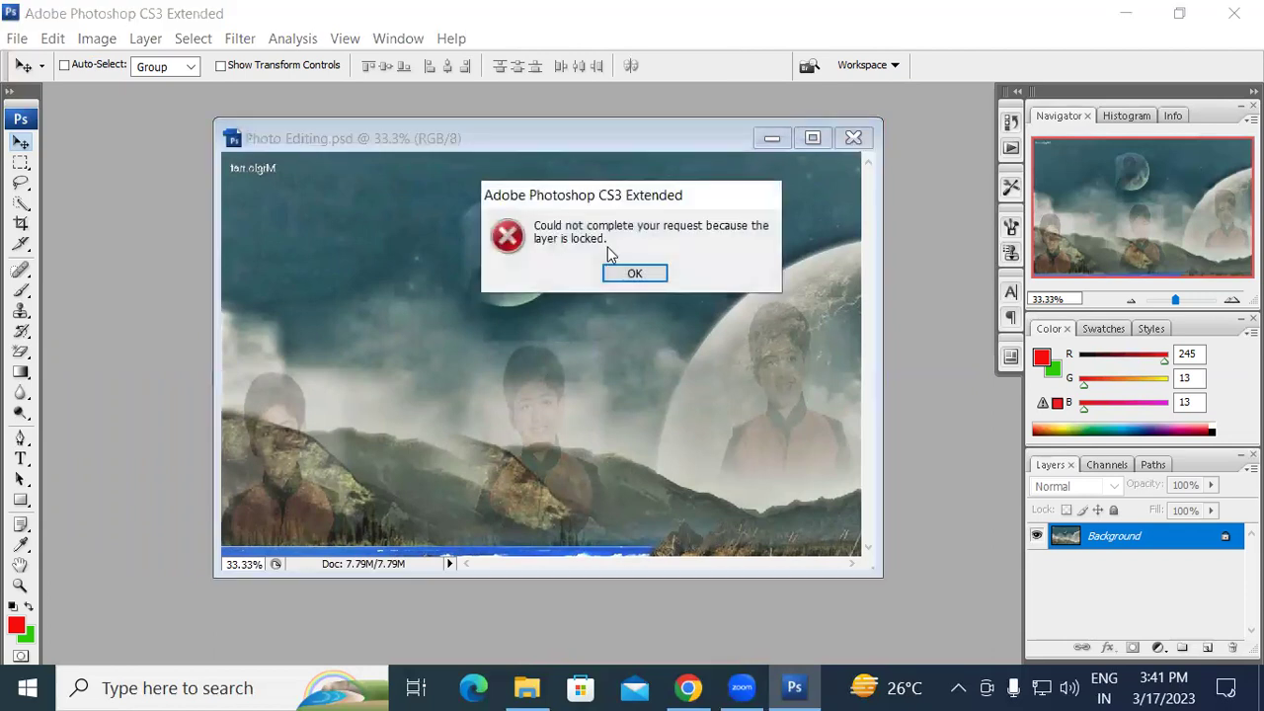
click(633, 273)
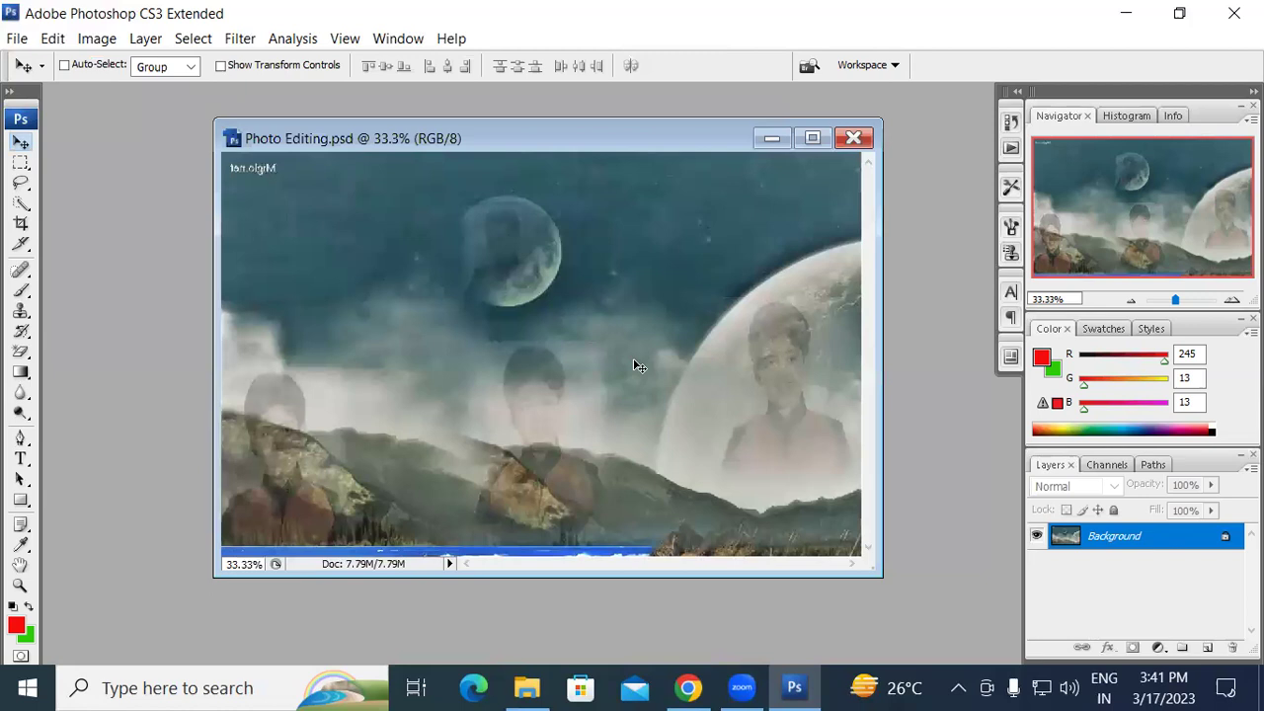
- Reposition the document window slightly and undo the merges that combined the layers into Background
drag(457, 149, 437, 162)
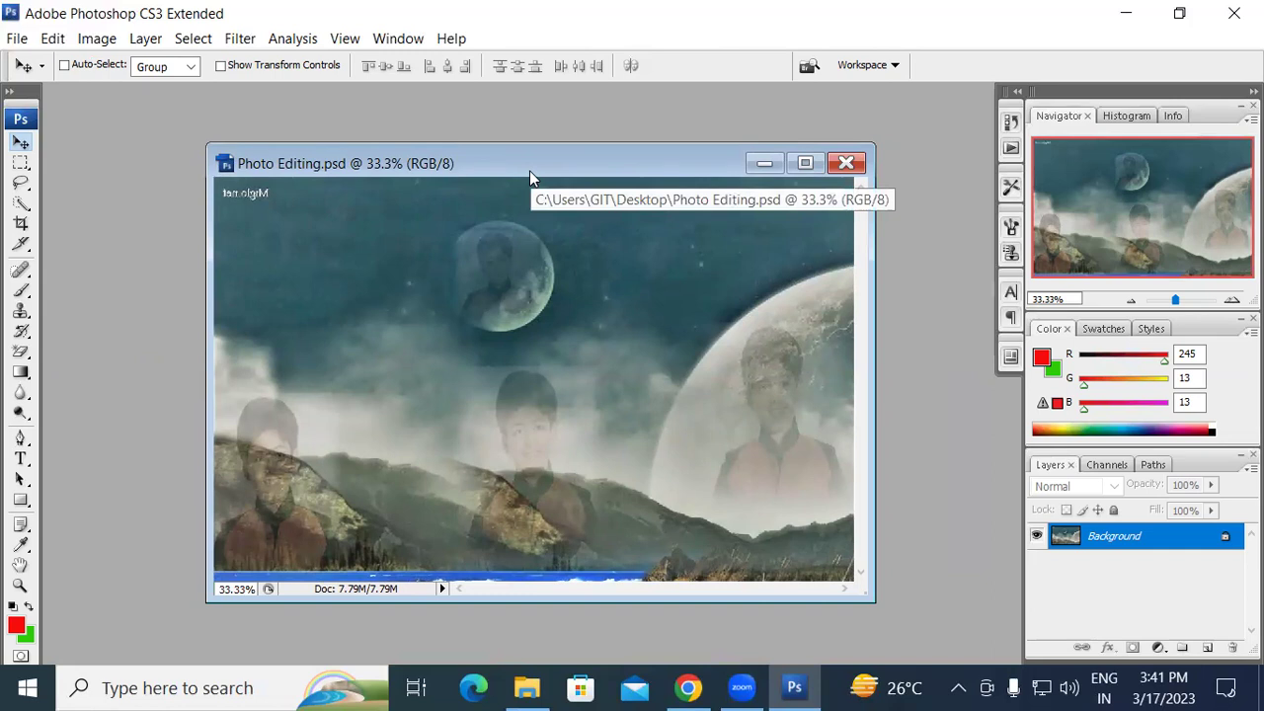
key(ctrl+j)
key(ctrl+j)
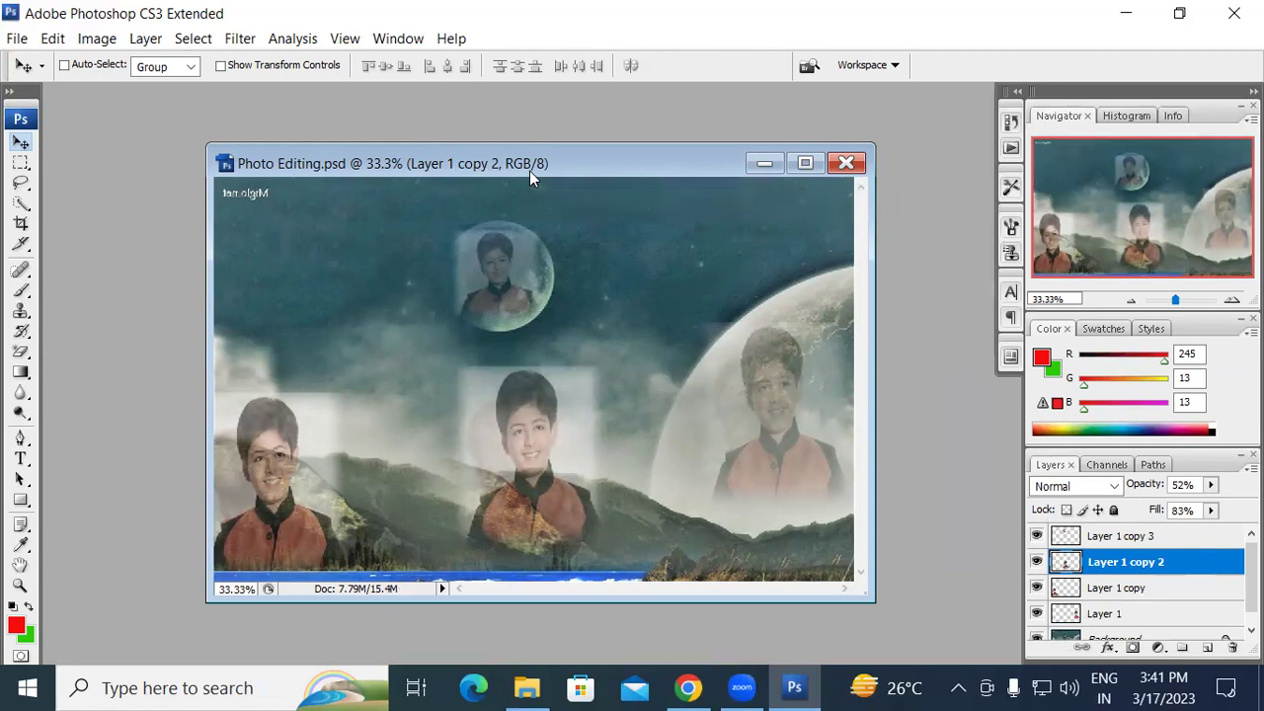
- Repeatedly merge the layers into Background and undo the merges to compare the merged and layered versions
key(ctrl+alt+z)
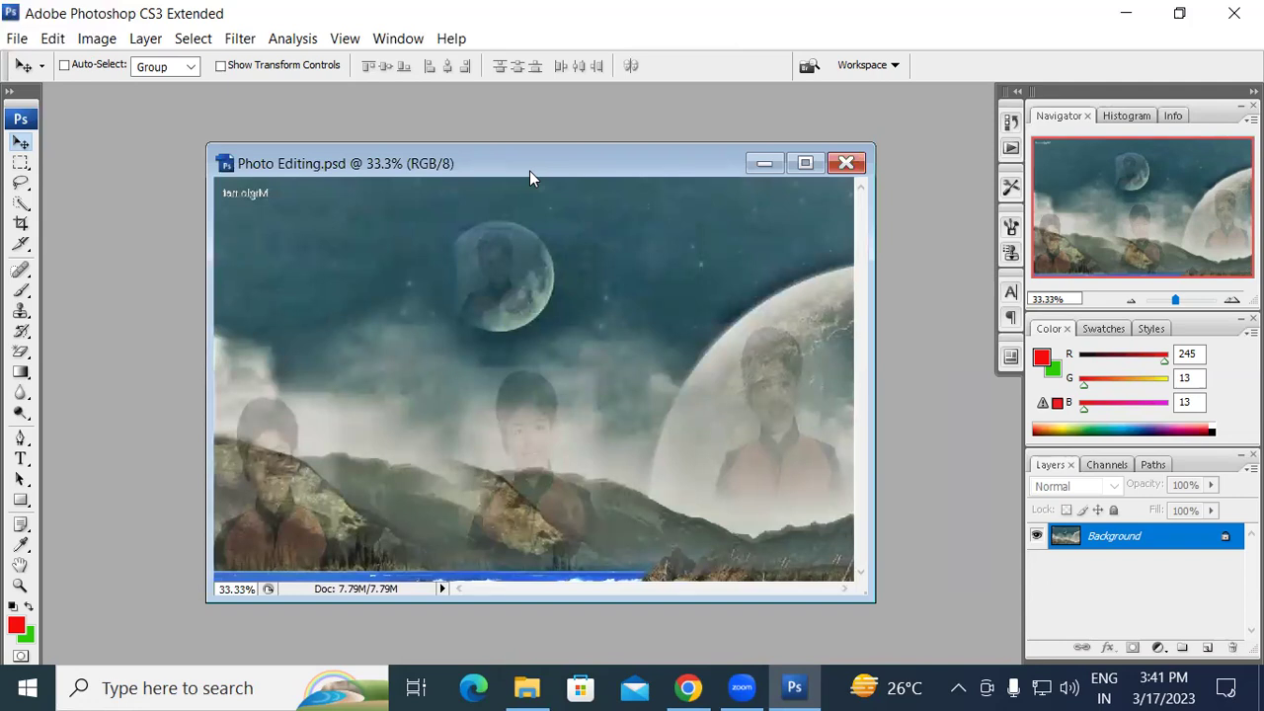
key(ctrl+j)
key(ctrl+j)
key(ctrl+j)
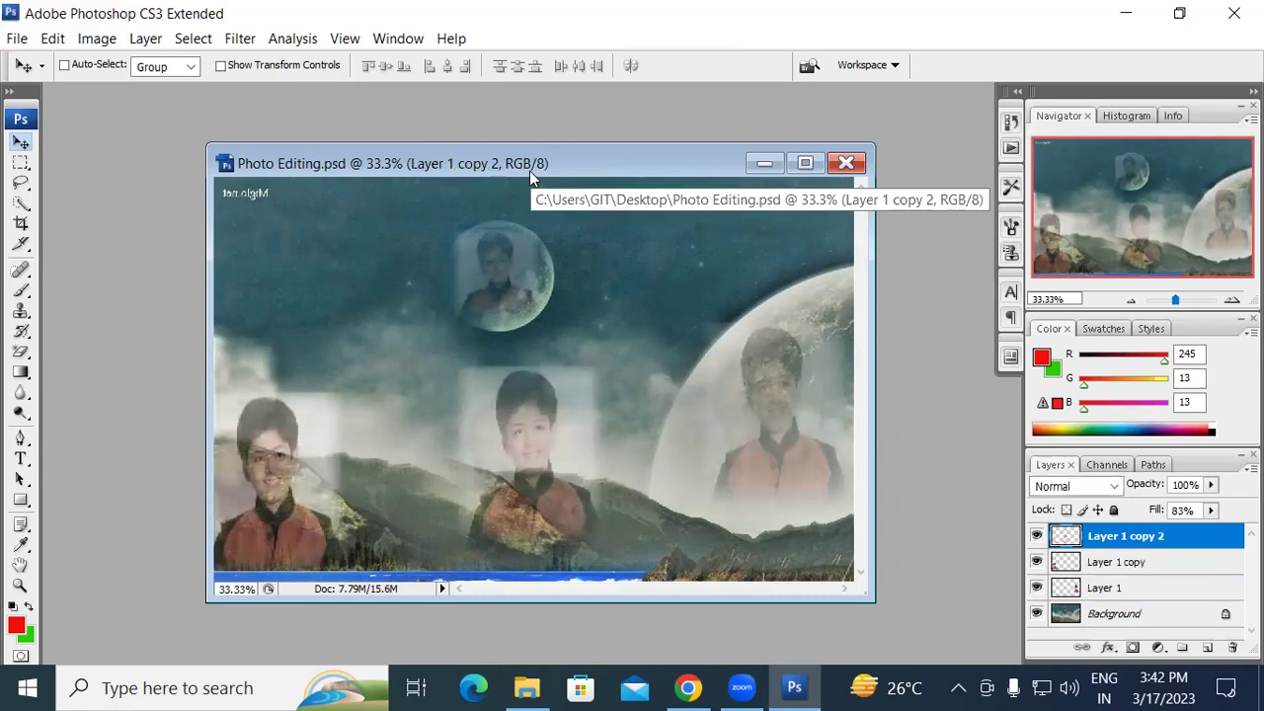
key(ctrl+j)
key(5)
key(2)
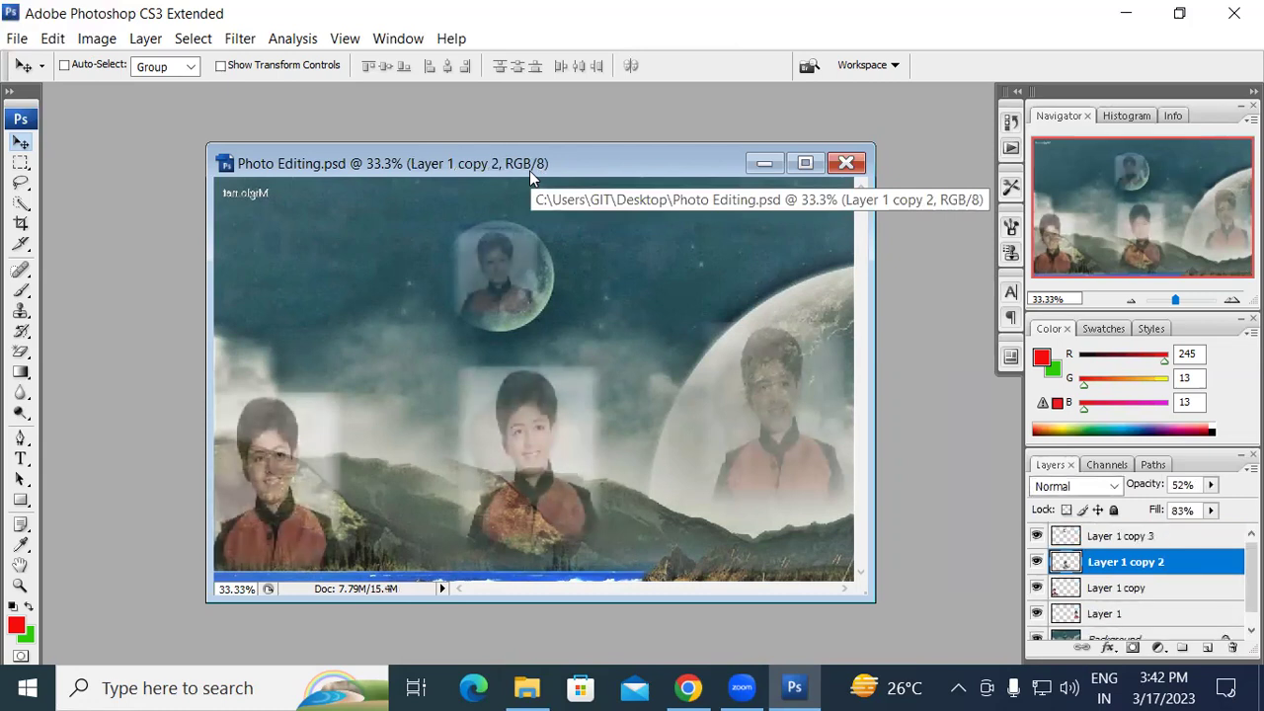
key(ctrl+shift+e)
key(ctrl+z)
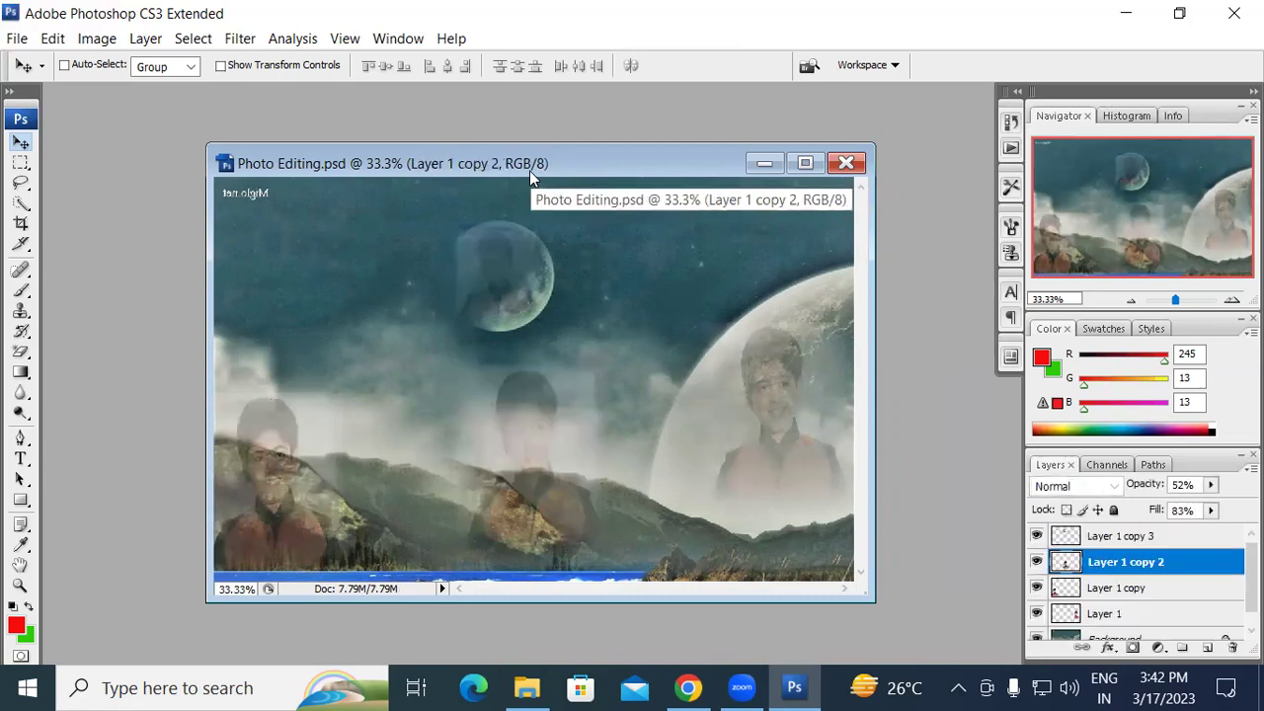
key(ctrl+shift+e)
key(ctrl+z)
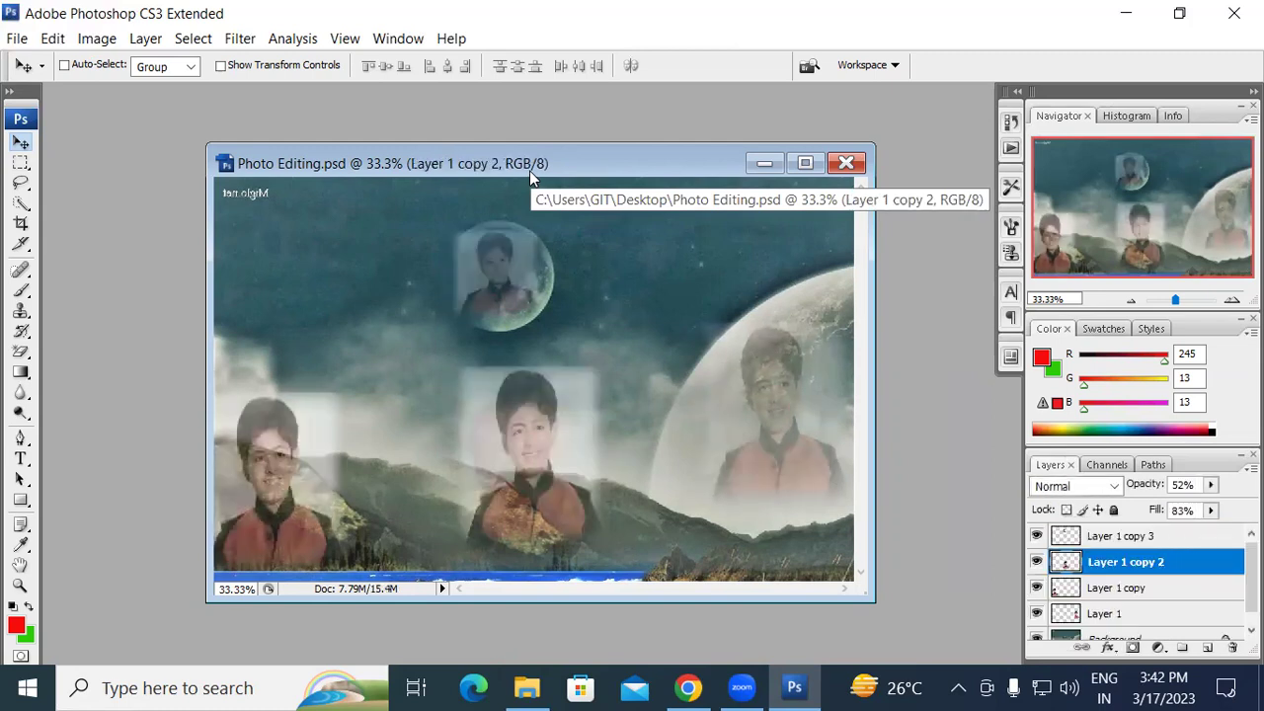
key(ctrl+shift+e)
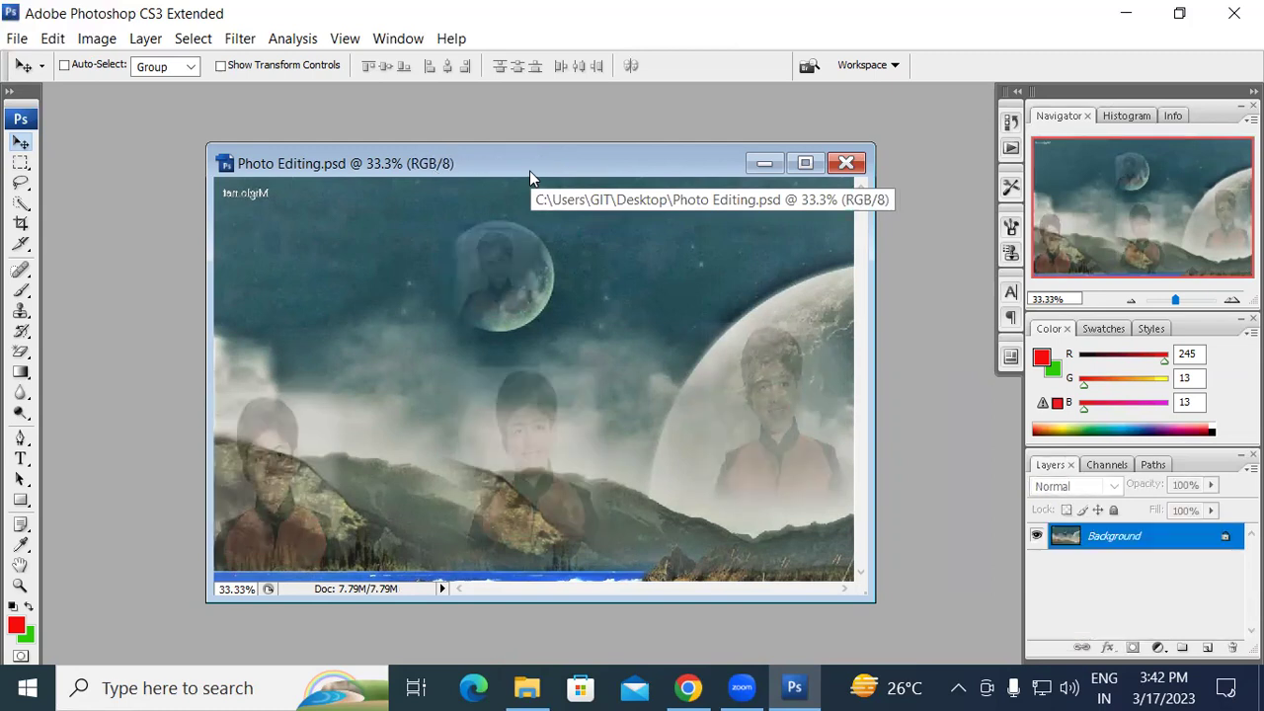
key(ctrl+shift+z)
key(ctrl+shift+z)
key(ctrl+shift+z)
key(ctrl+shift+z)
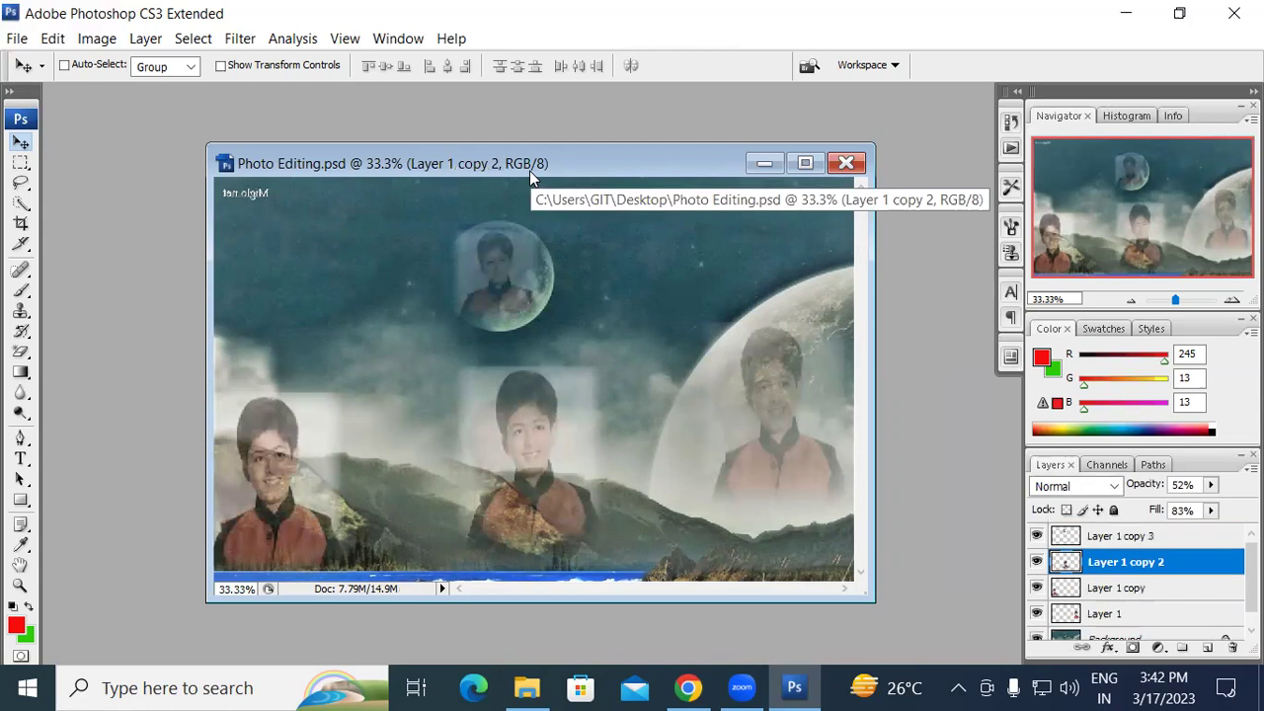
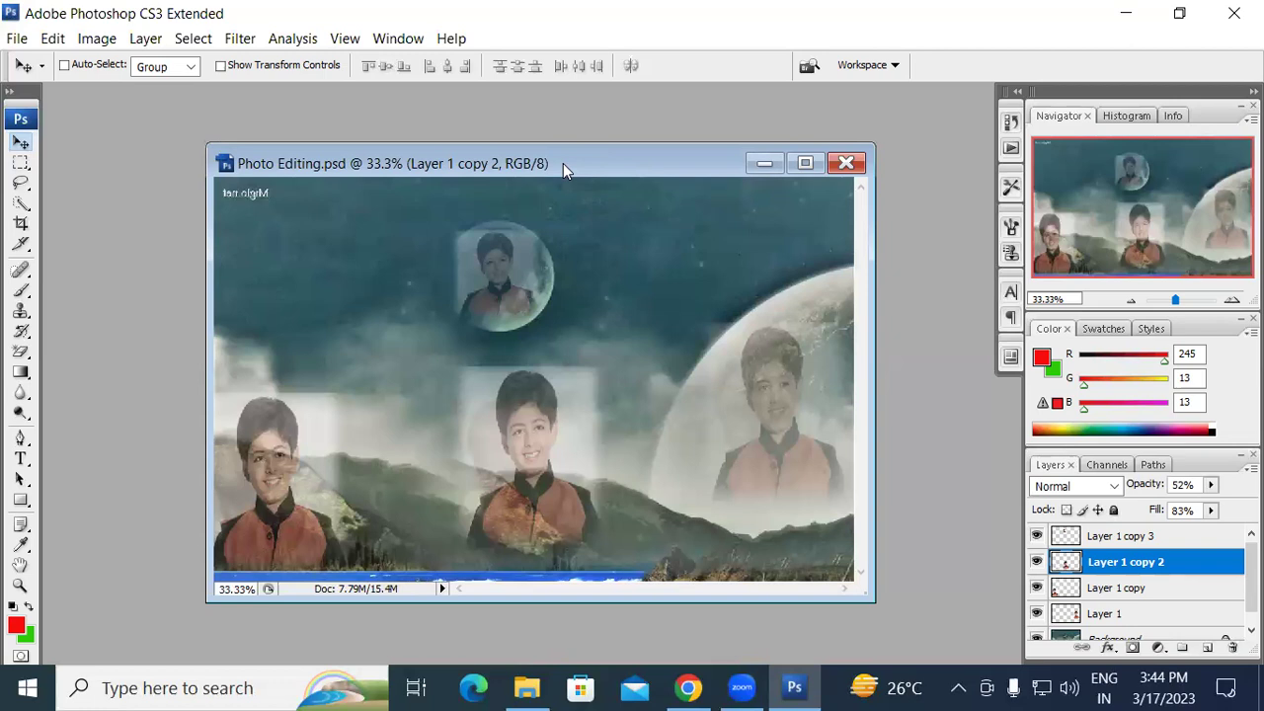
- Merge Layer 1 copy 3 down layer by layer as far as Layer 1, and undo these merges
click(1111, 537)
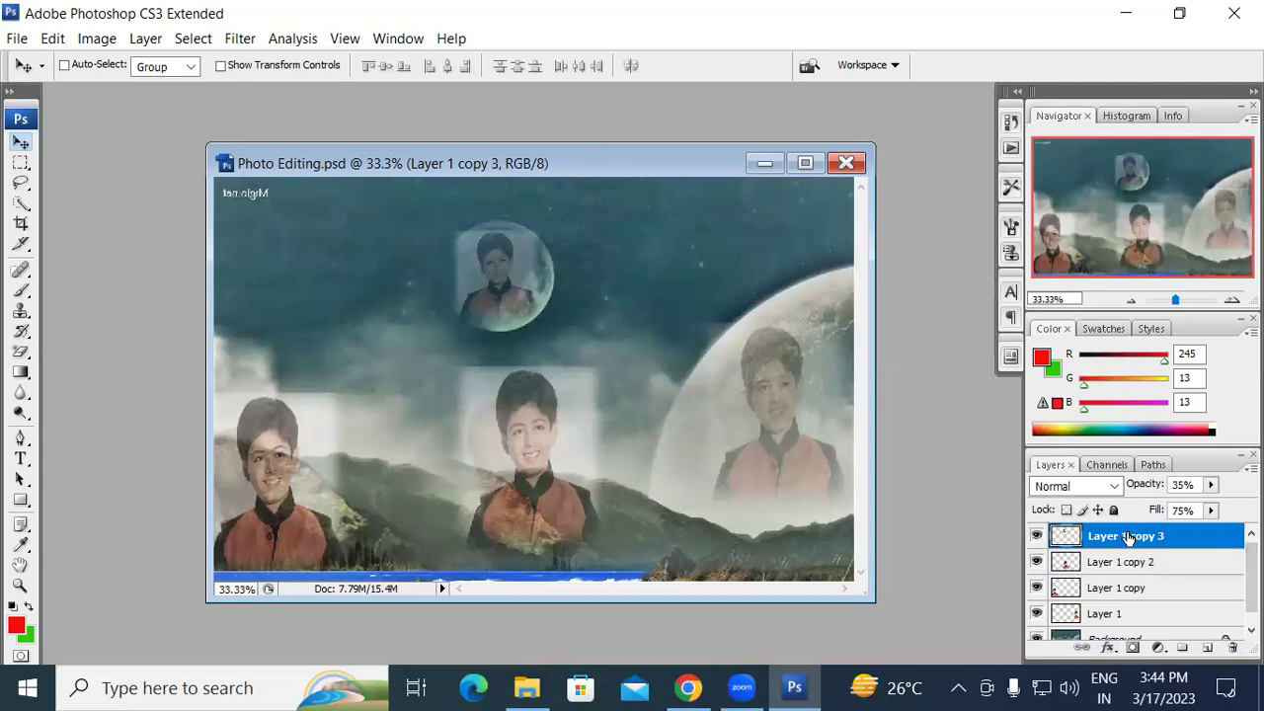
click(1147, 571)
click(1123, 589)
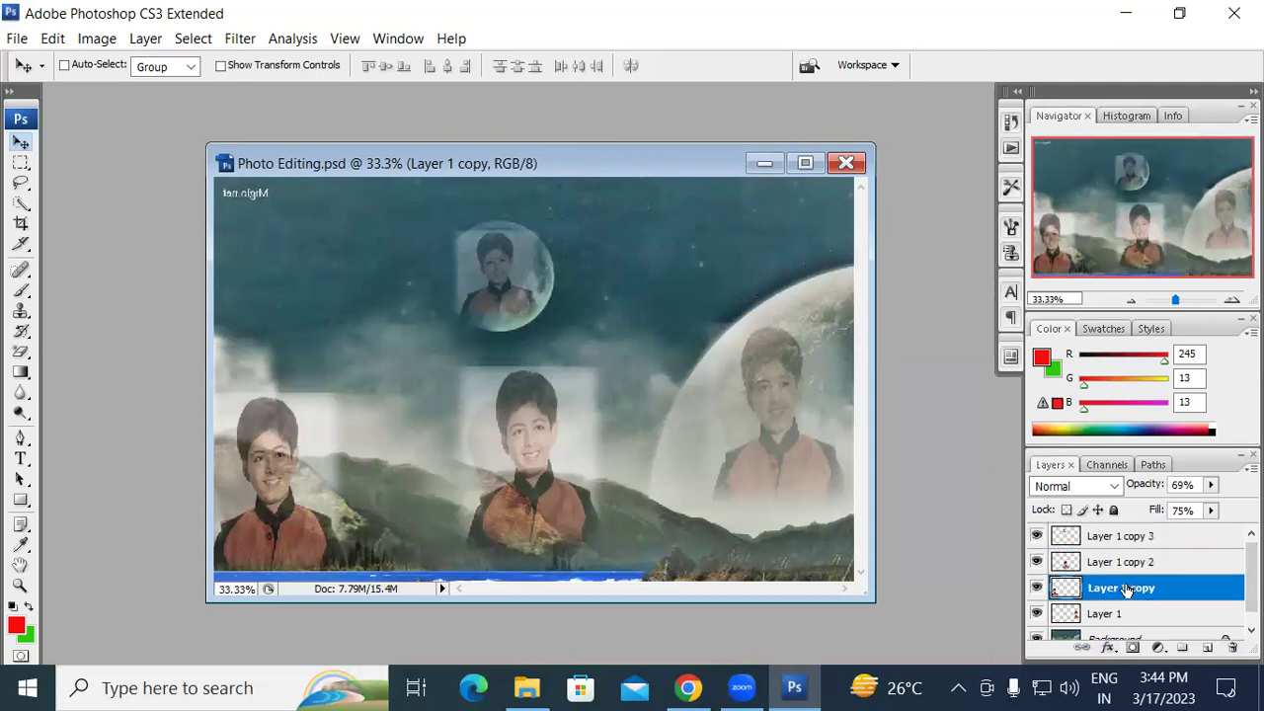
click(1120, 538)
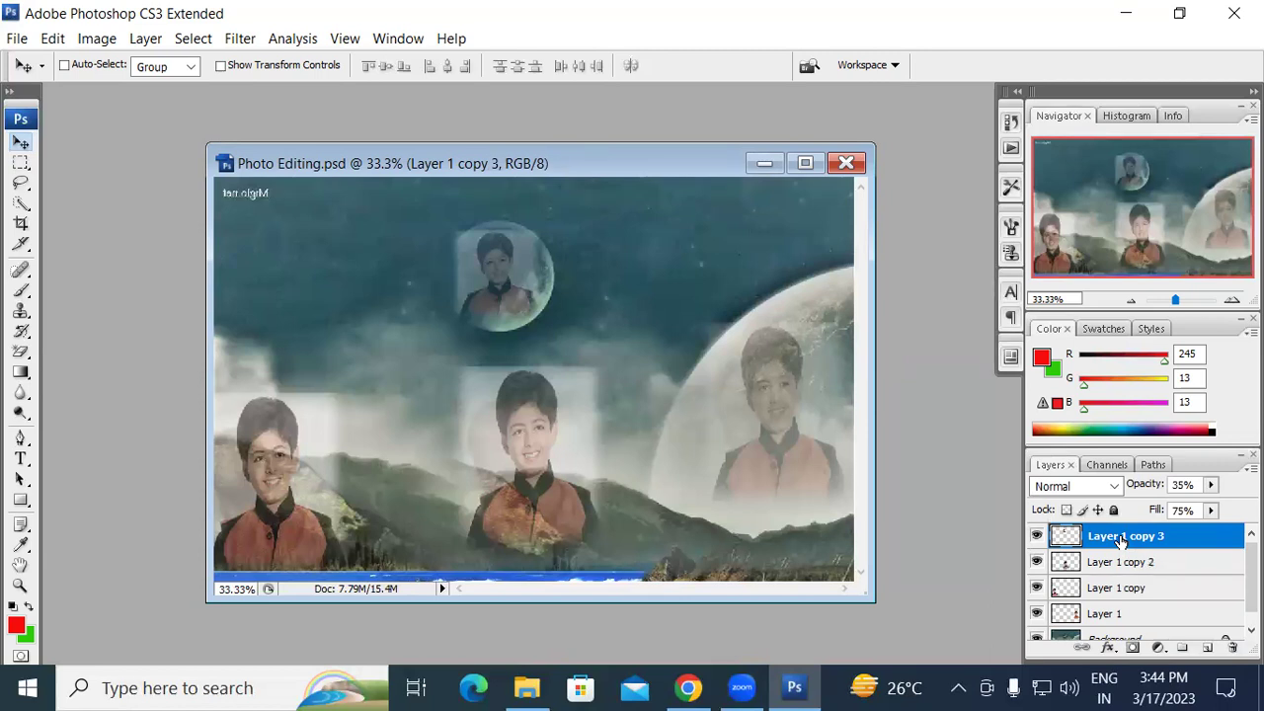
key(Delete)
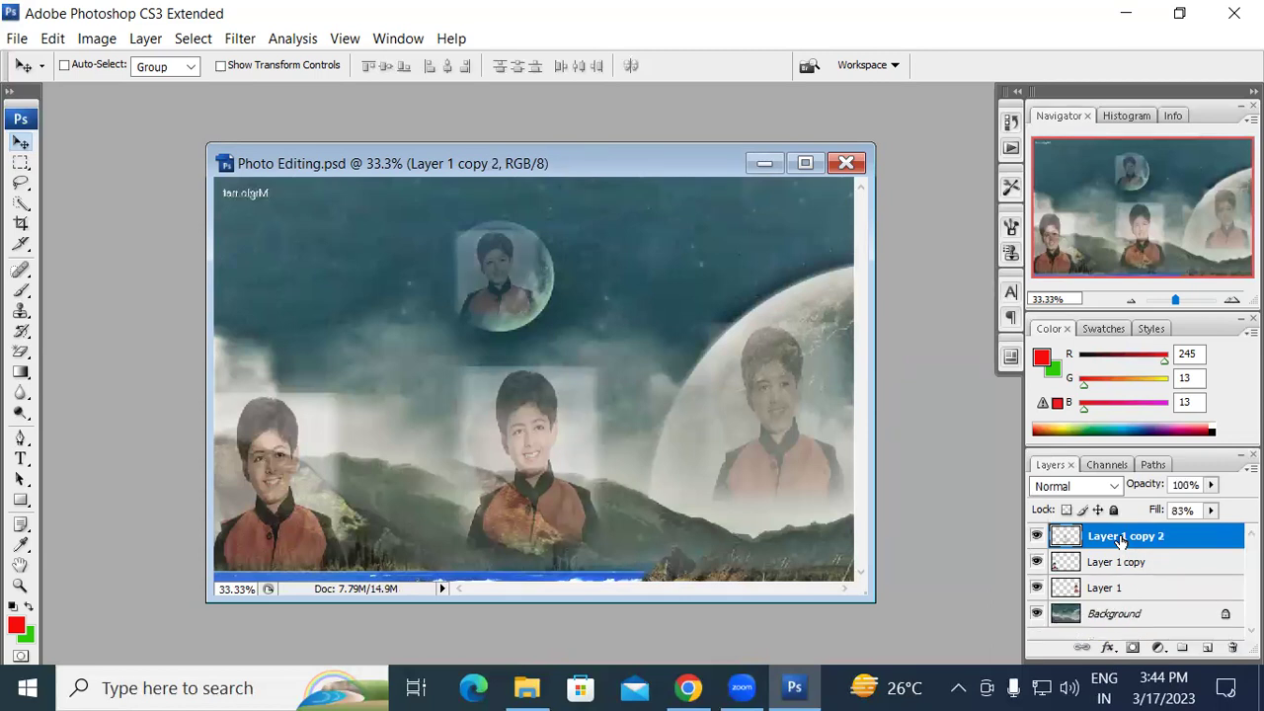
key(Delete)
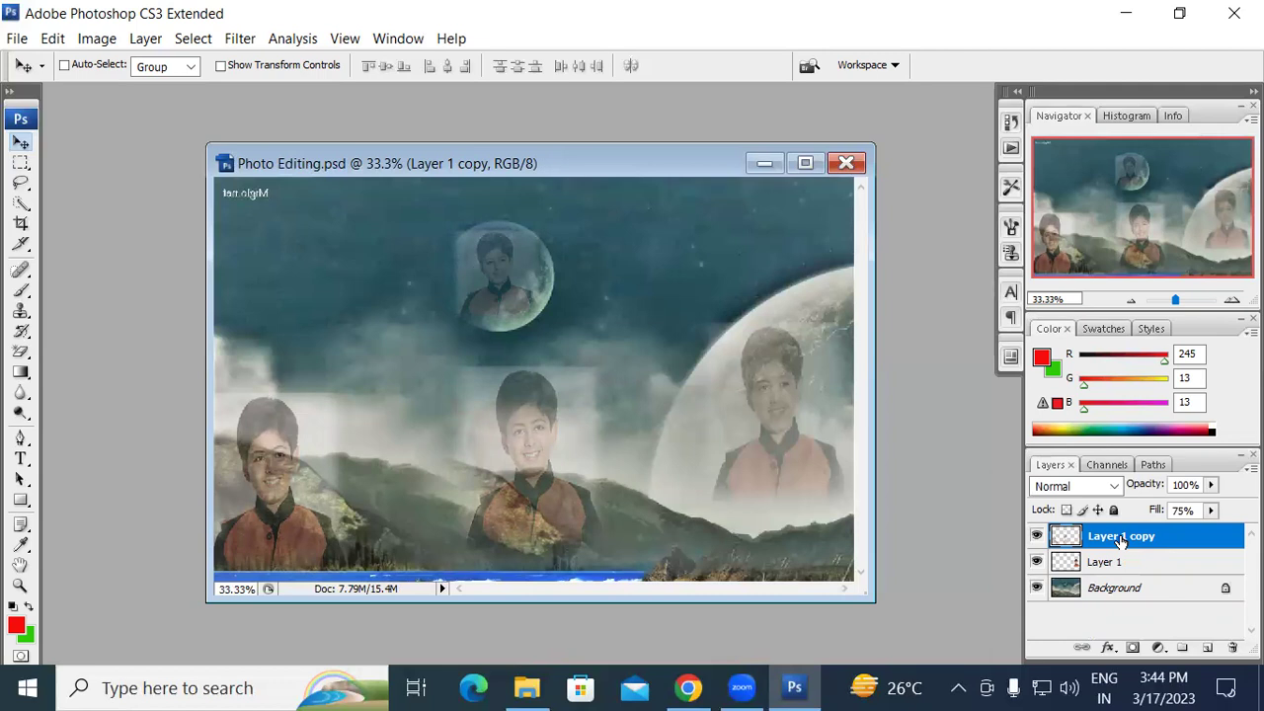
key(Delete)
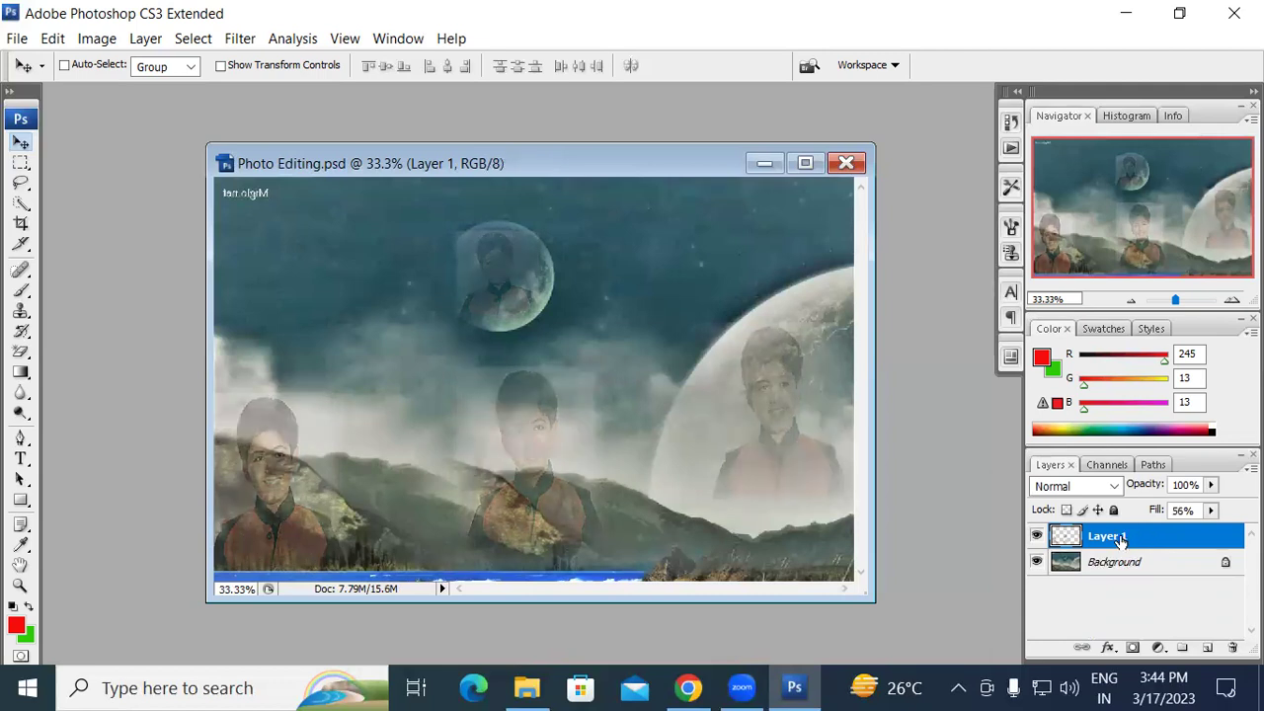
key(ctrl+alt+z)
key(ctrl+alt+z)
key(ctrl+alt+z)
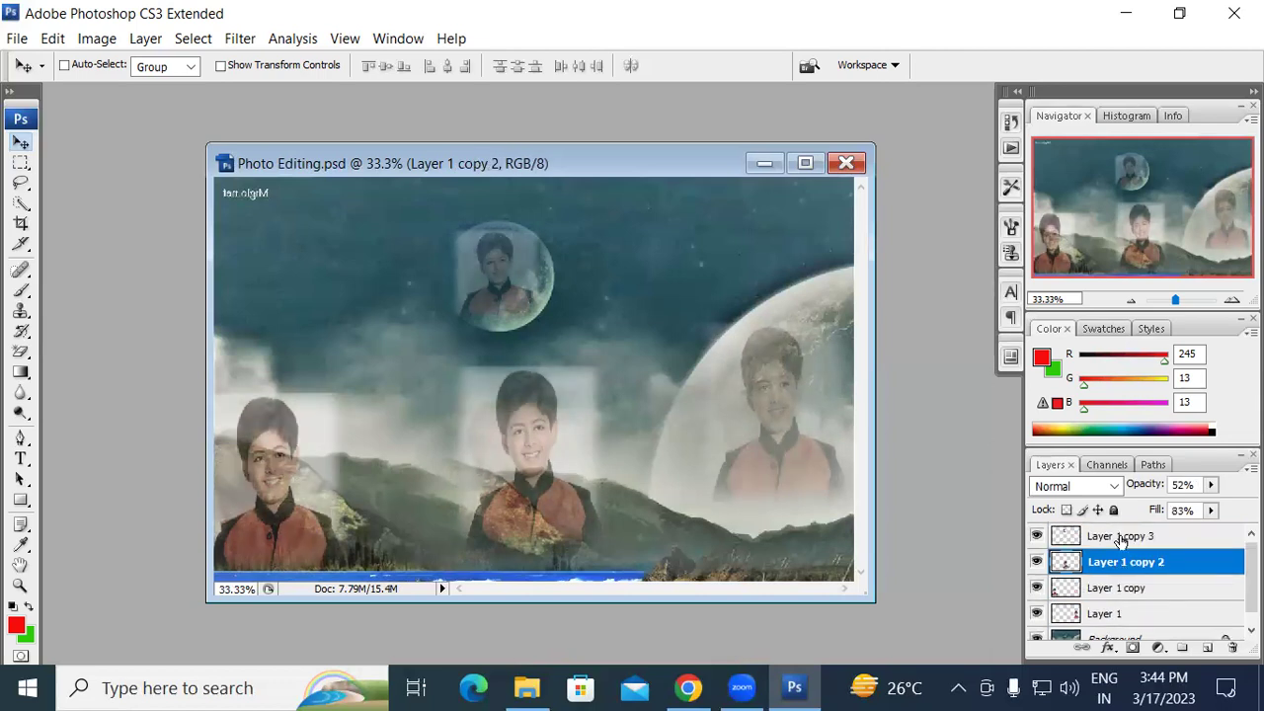
- Select Layer 1 copy 3 and merge all visible layers into Background in one operation
click(1121, 538)
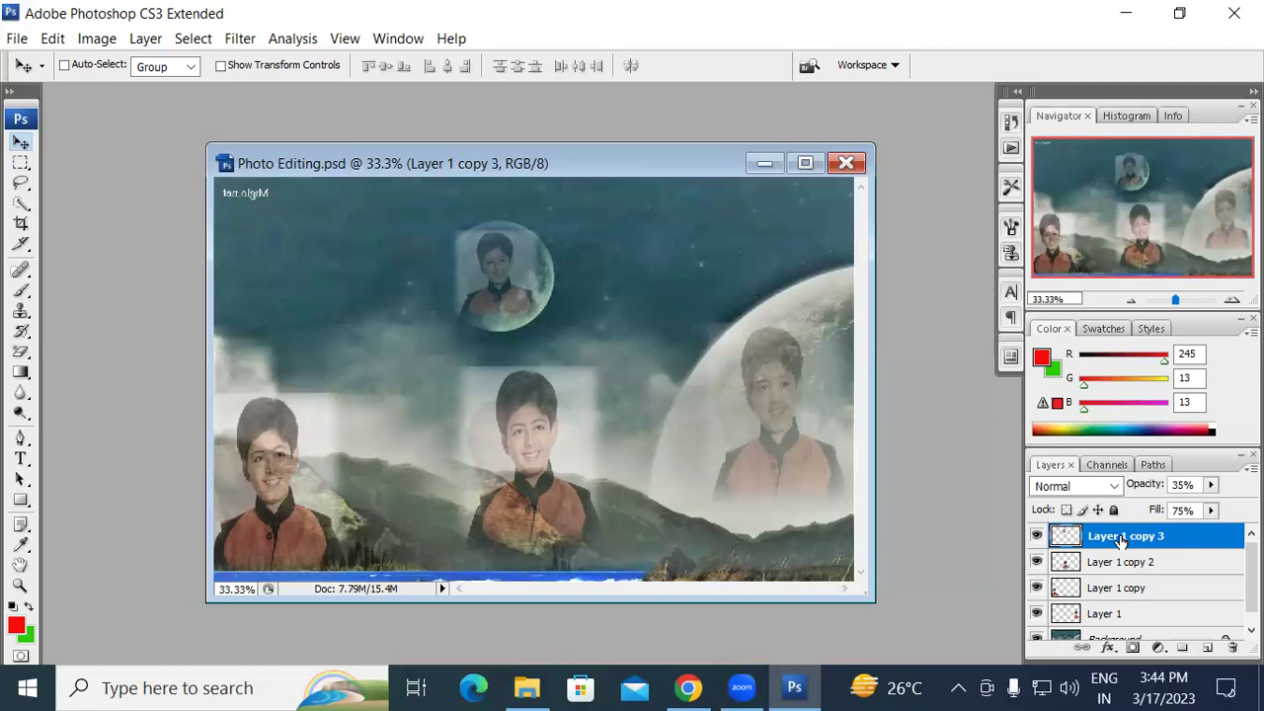
key(ctrl+shift+e)
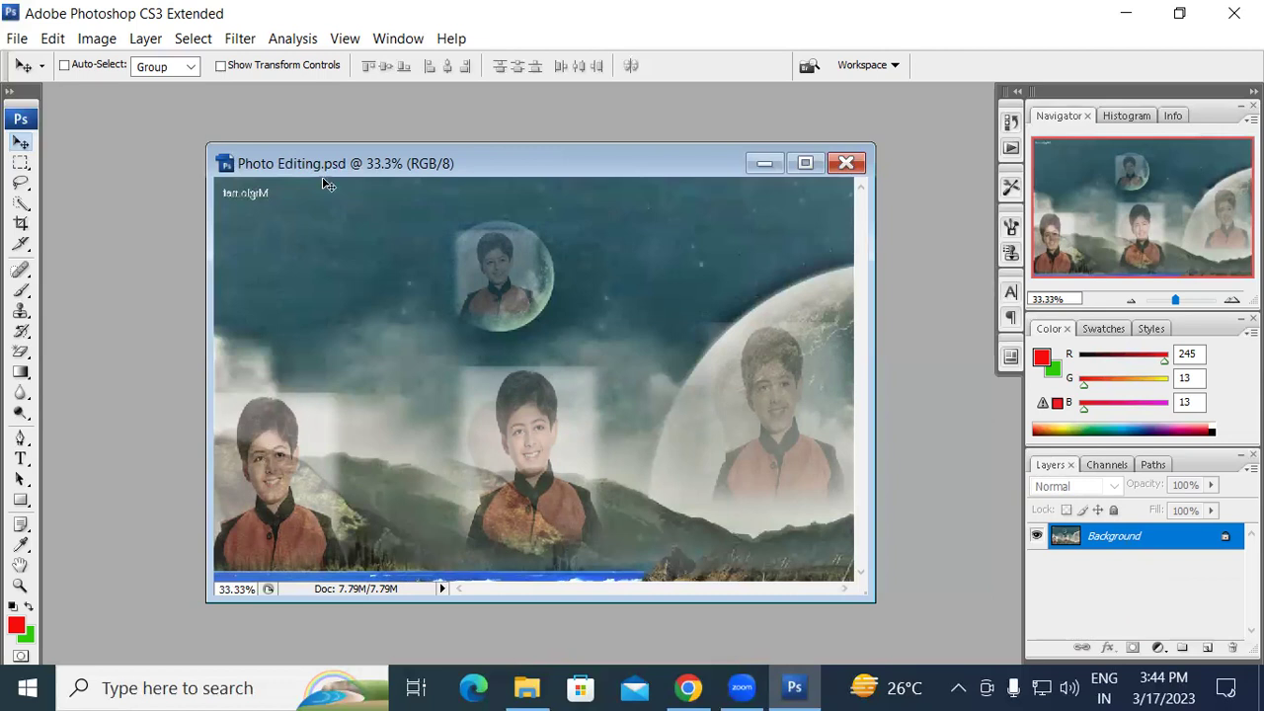
- Save the merged image to the Desktop as Photo Editing in JPEG format with High quality and Baseline ("Standard"), and show the desktop
click(16, 39)
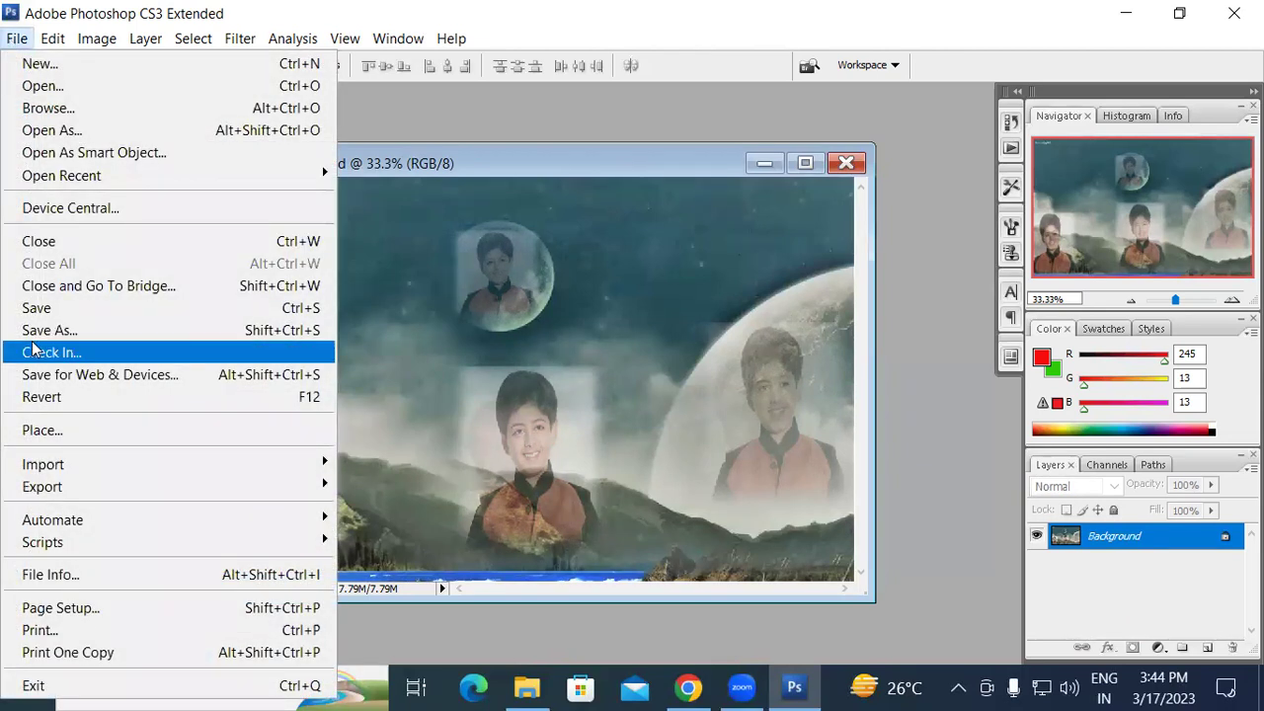
click(65, 336)
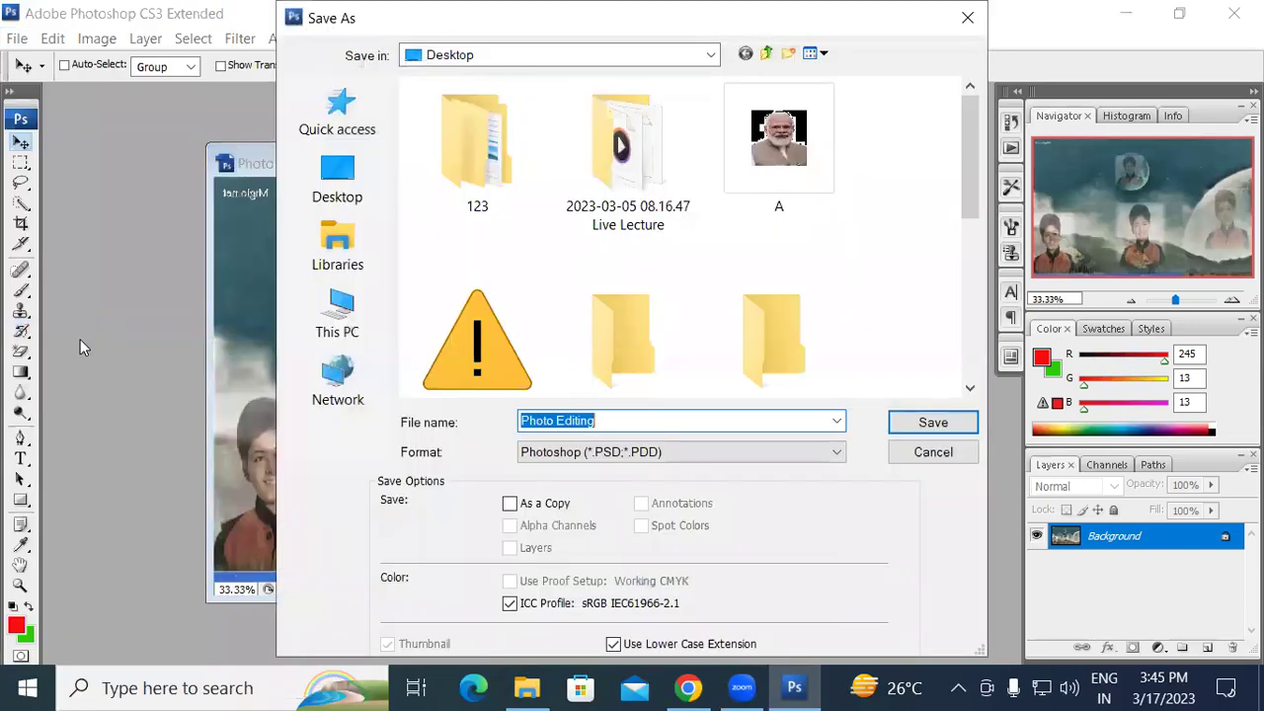
click(598, 456)
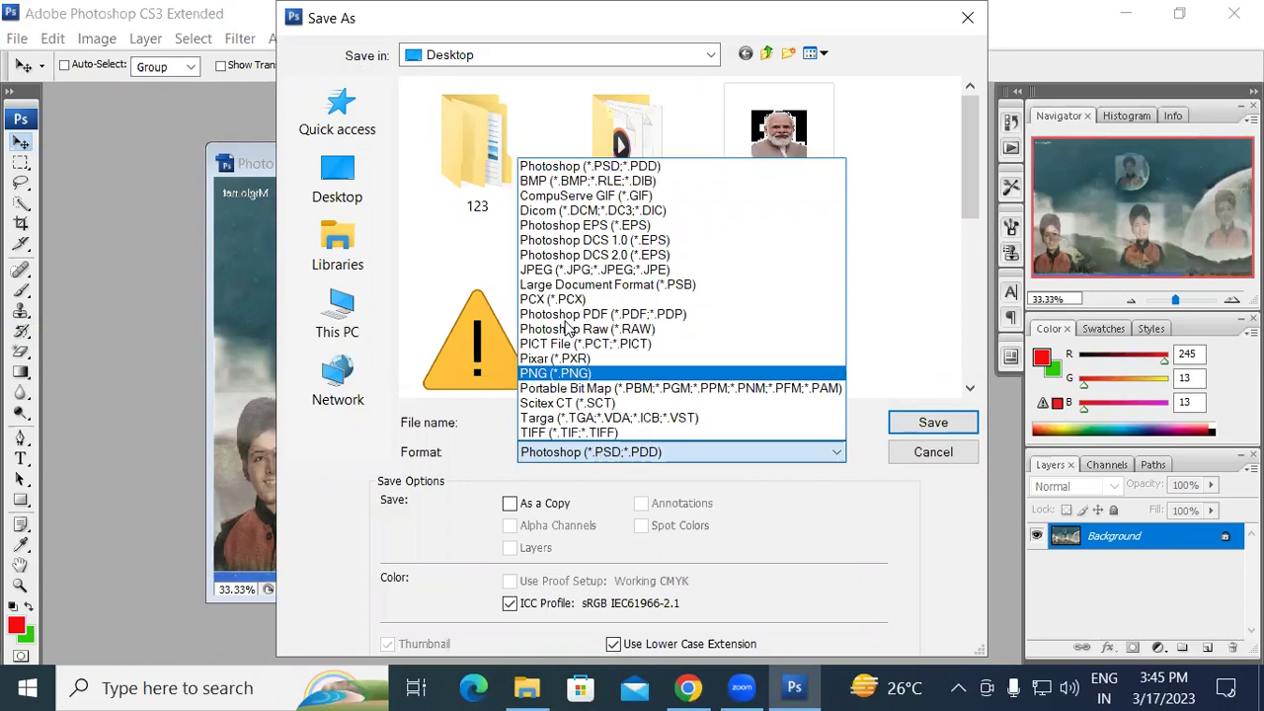
click(578, 270)
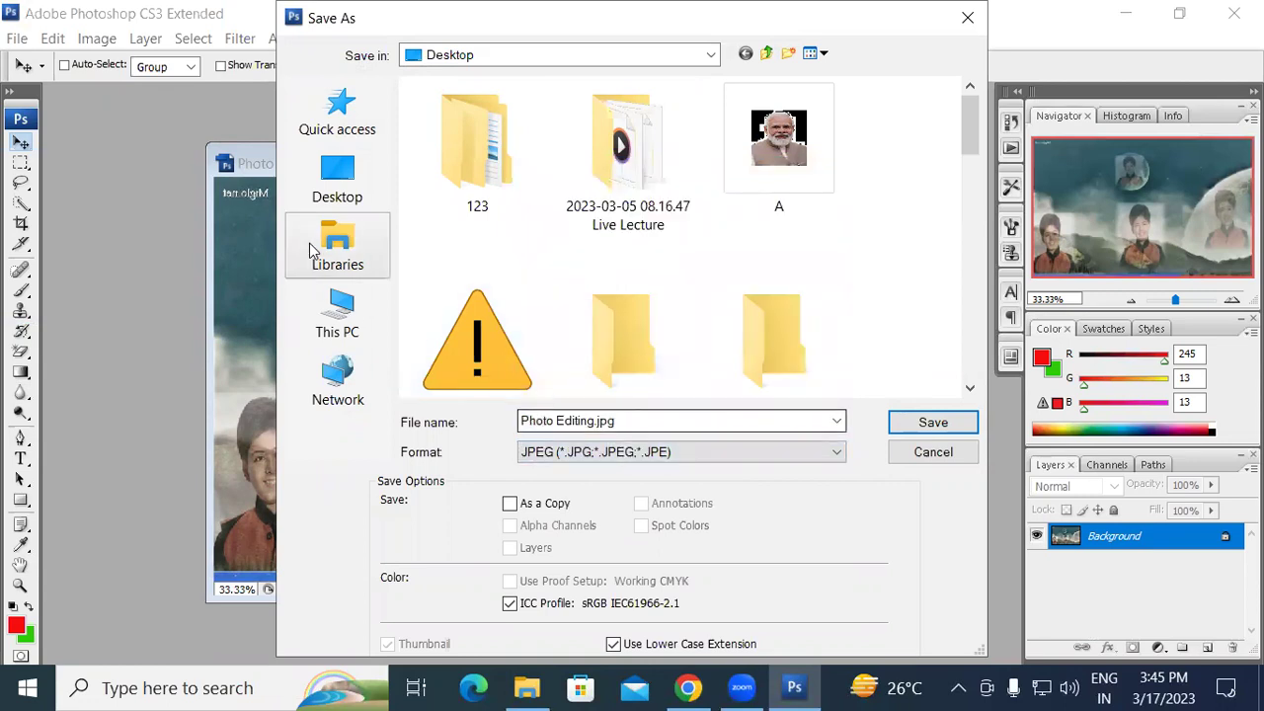
click(333, 194)
click(953, 425)
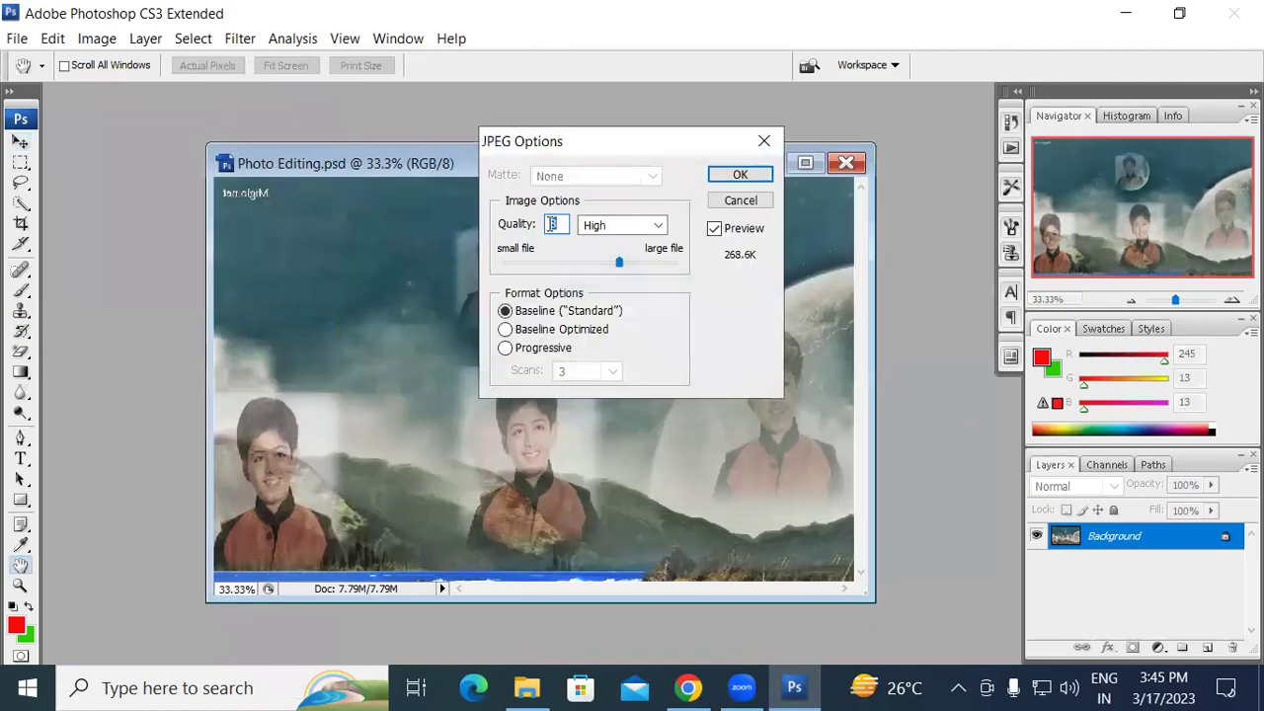
click(741, 174)
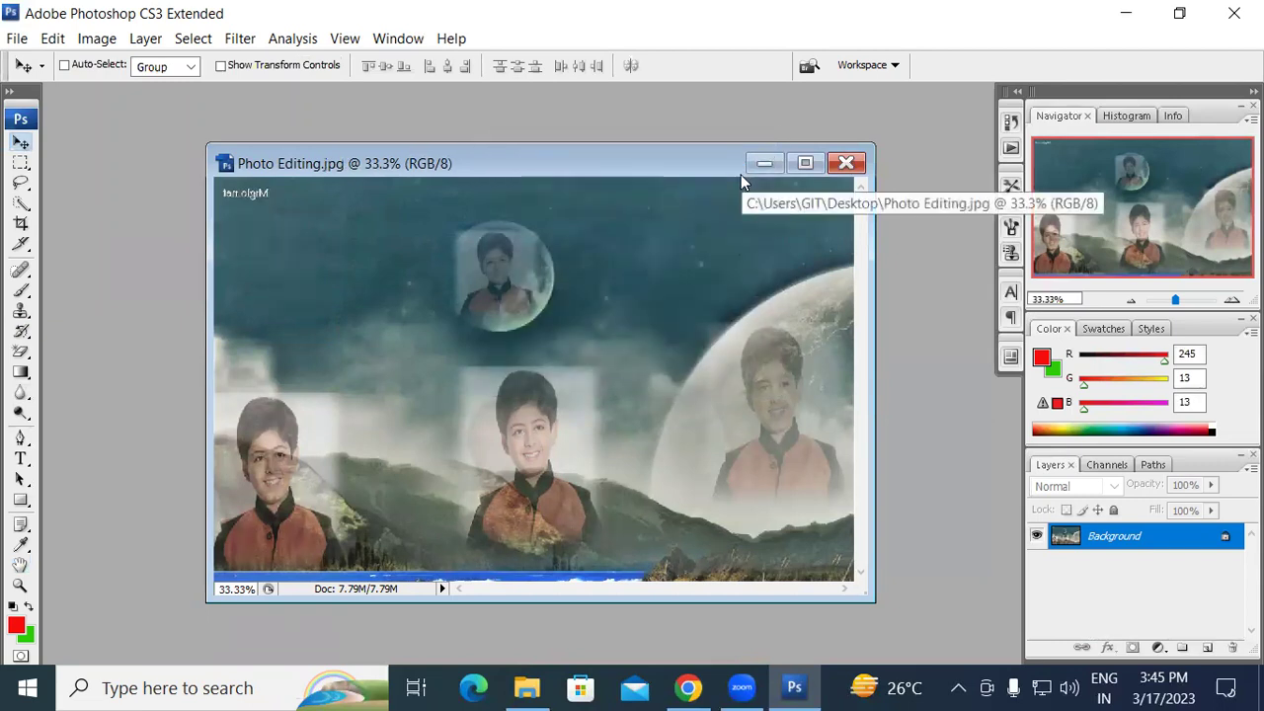
key(super+d)
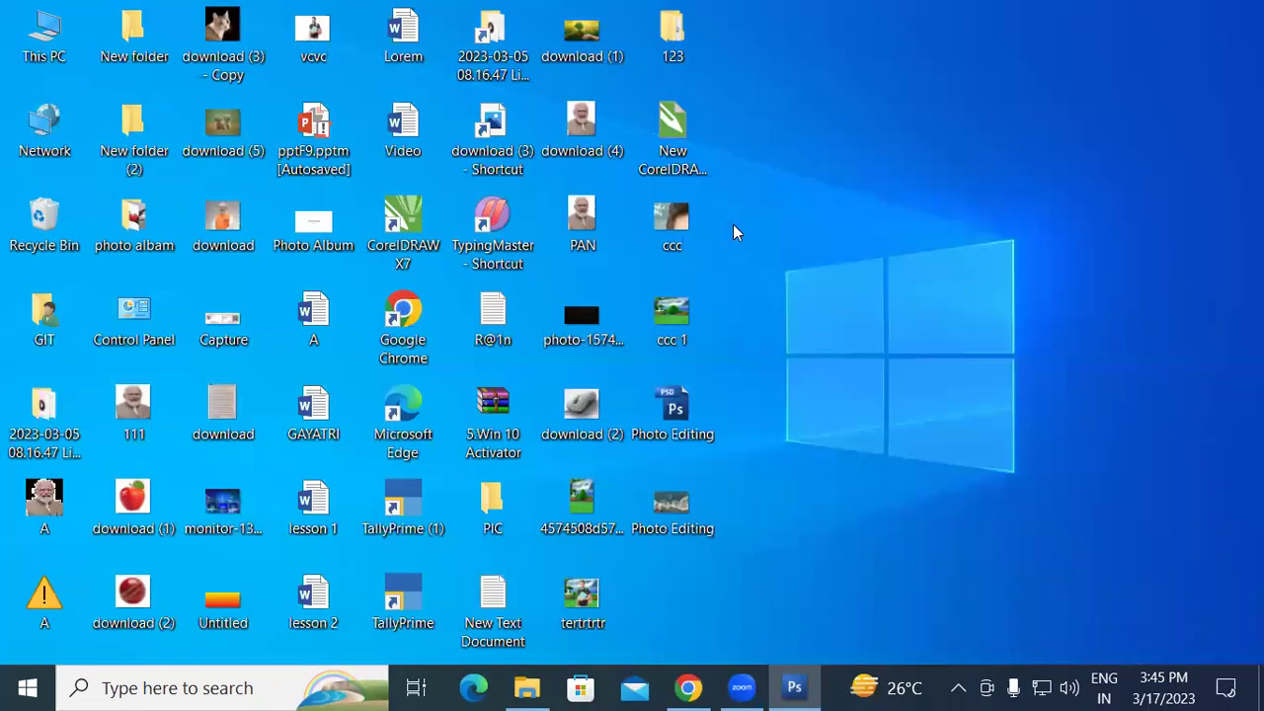
- Open the Photo Editing PSD from the desktop in Photoshop, return to the desktop, and open the Photo Editing JPEG in the photo viewer
double_click(674, 404)
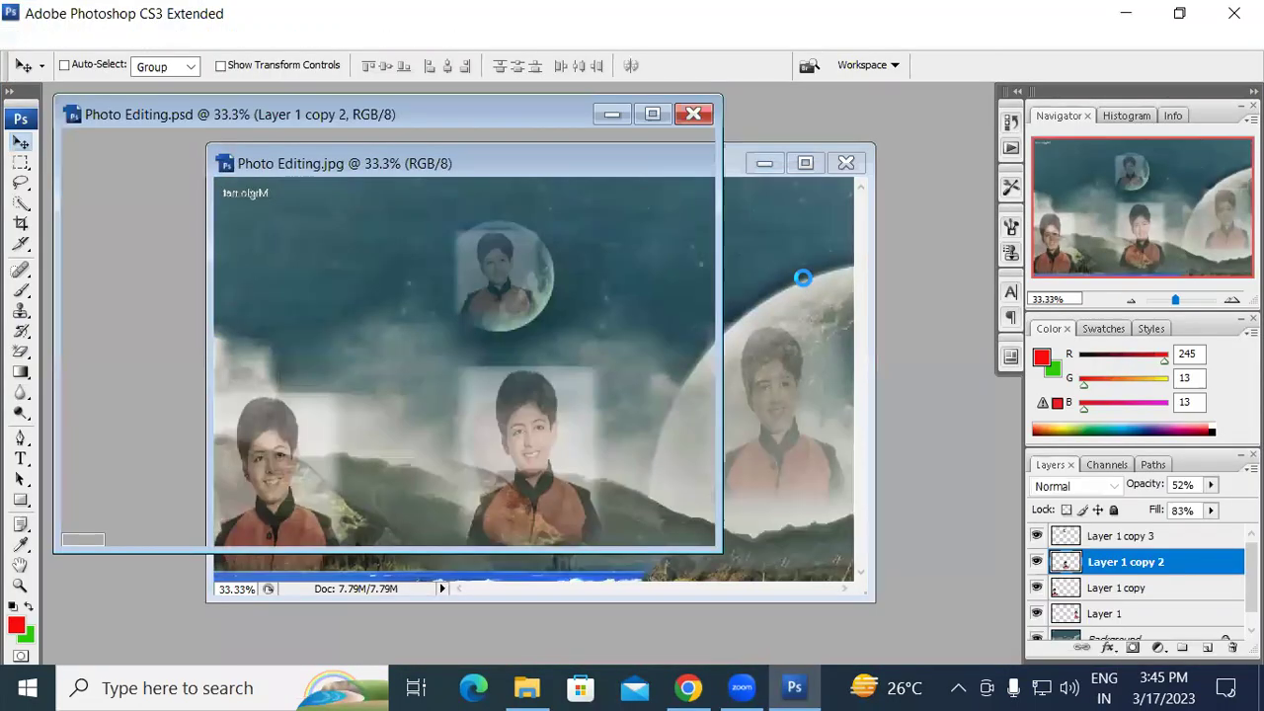
click(1125, 14)
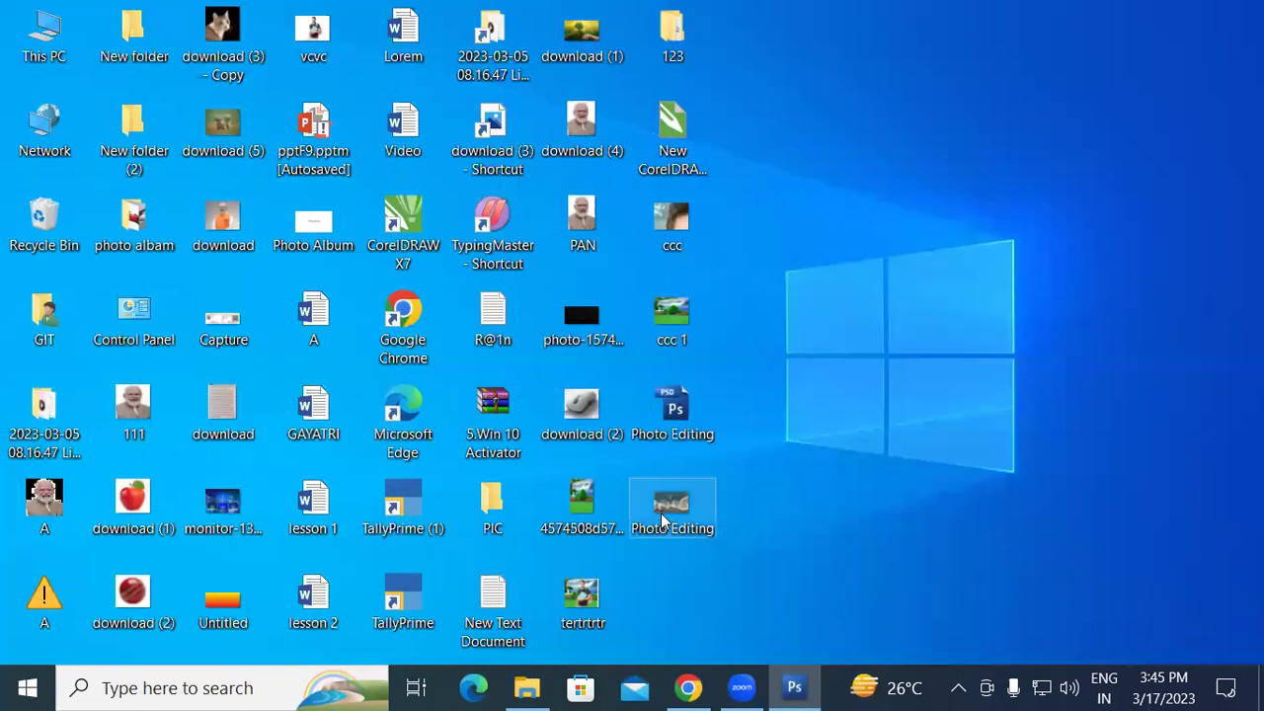
double_click(670, 503)
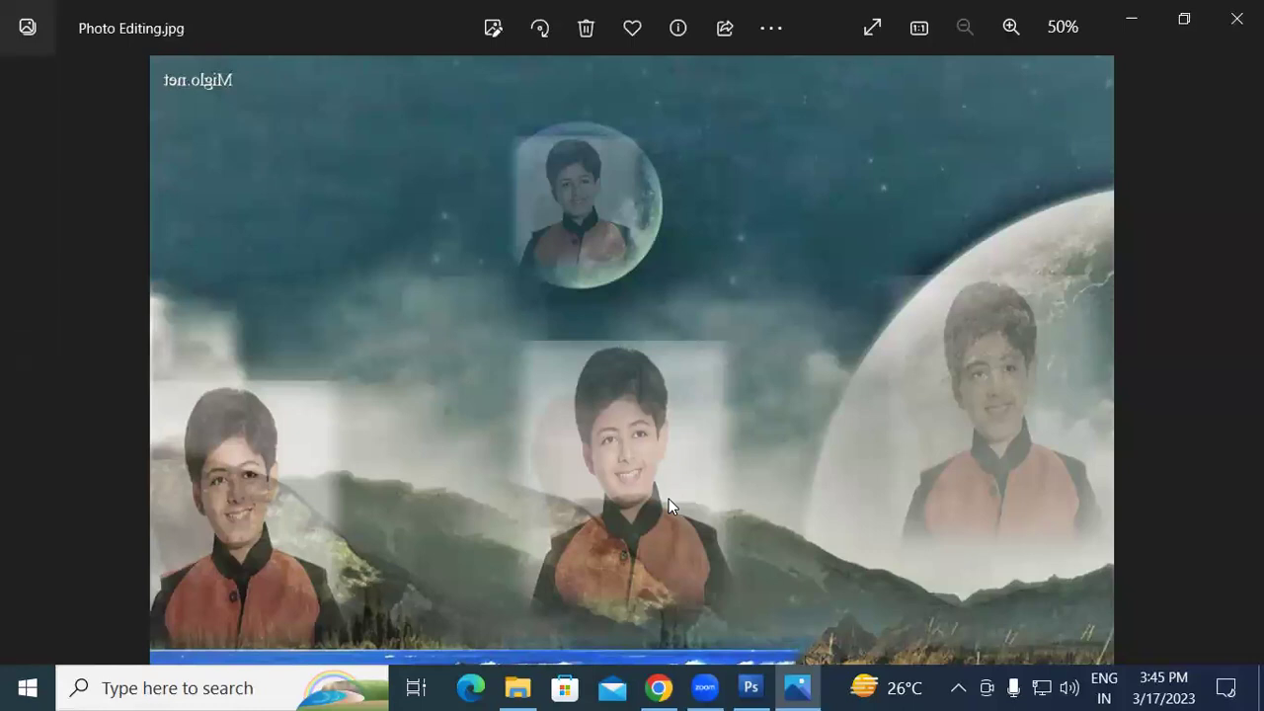
- Preview the JPEG's print layout with A4 paper size, and dismiss the print settings and the photo viewer without printing
key(ctrl+p)
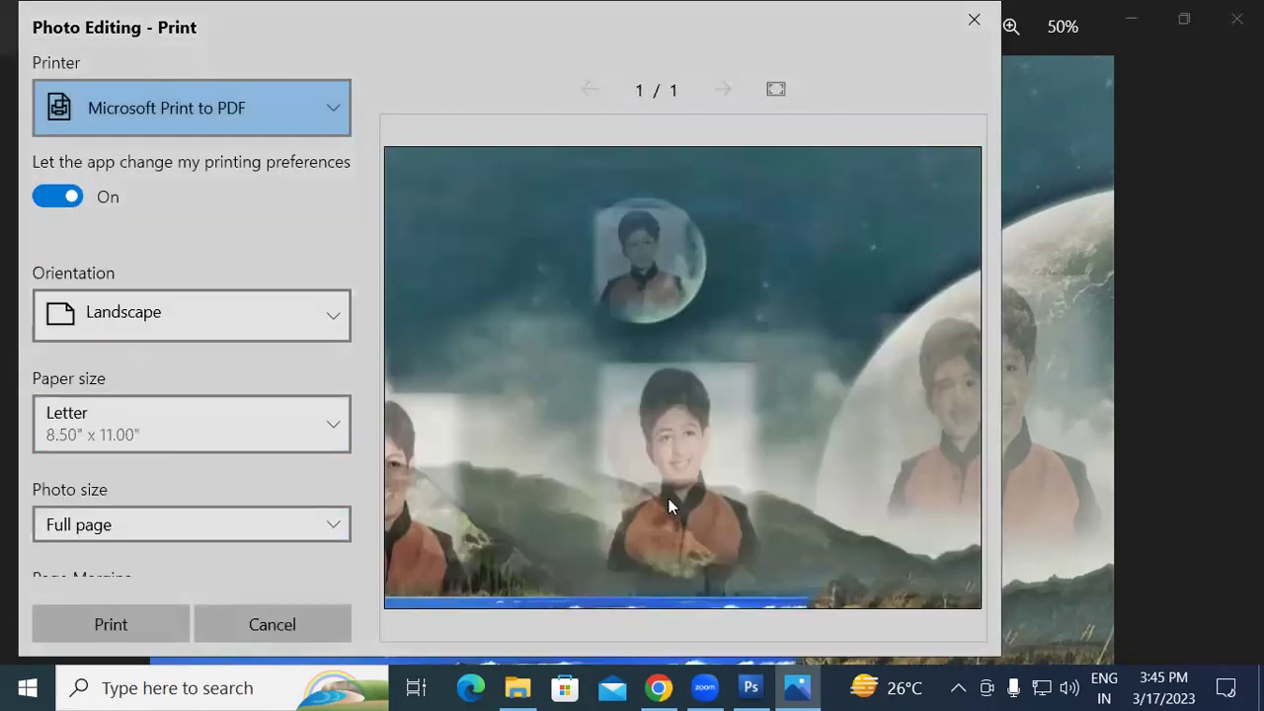
scroll(186, 527, down, 3)
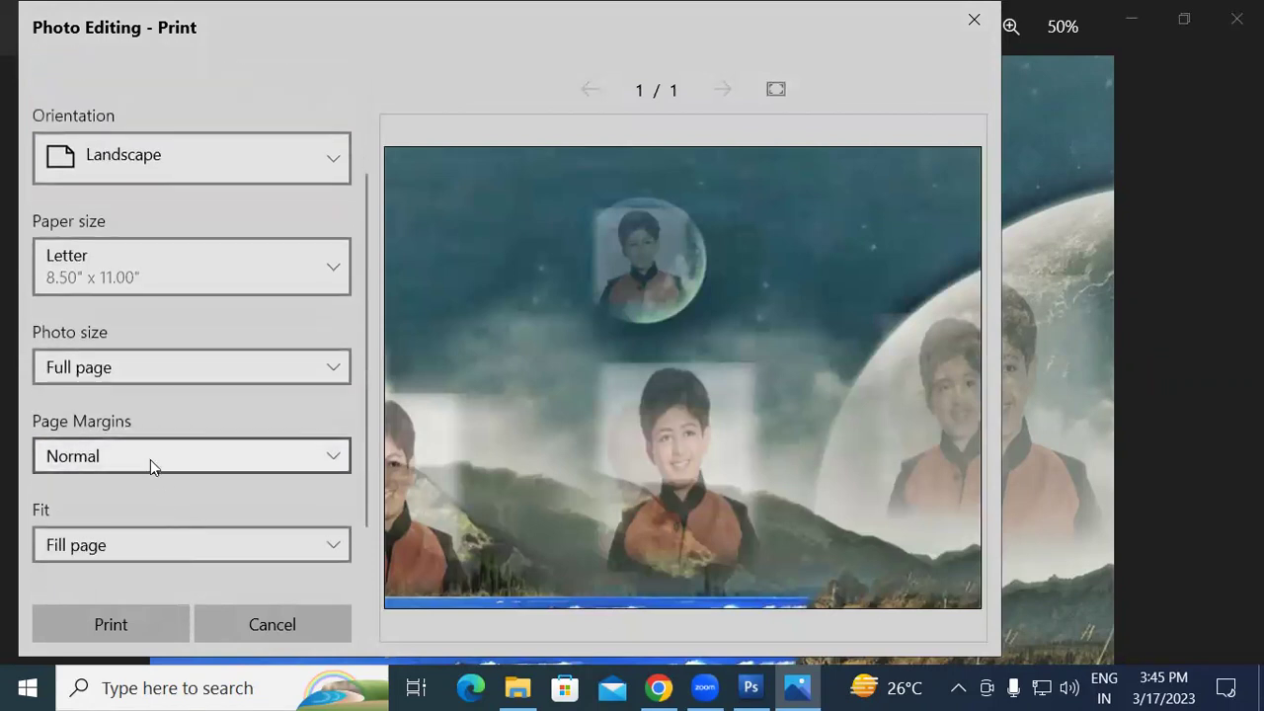
click(153, 283)
click(115, 423)
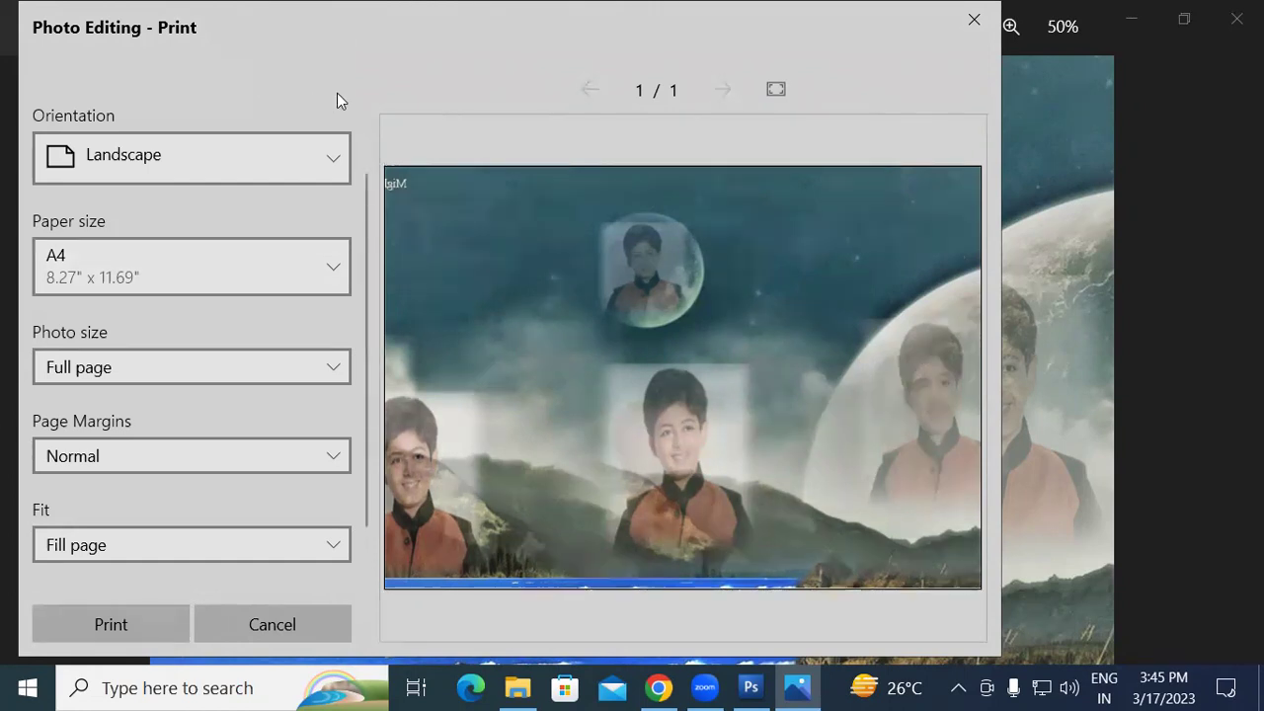
click(974, 20)
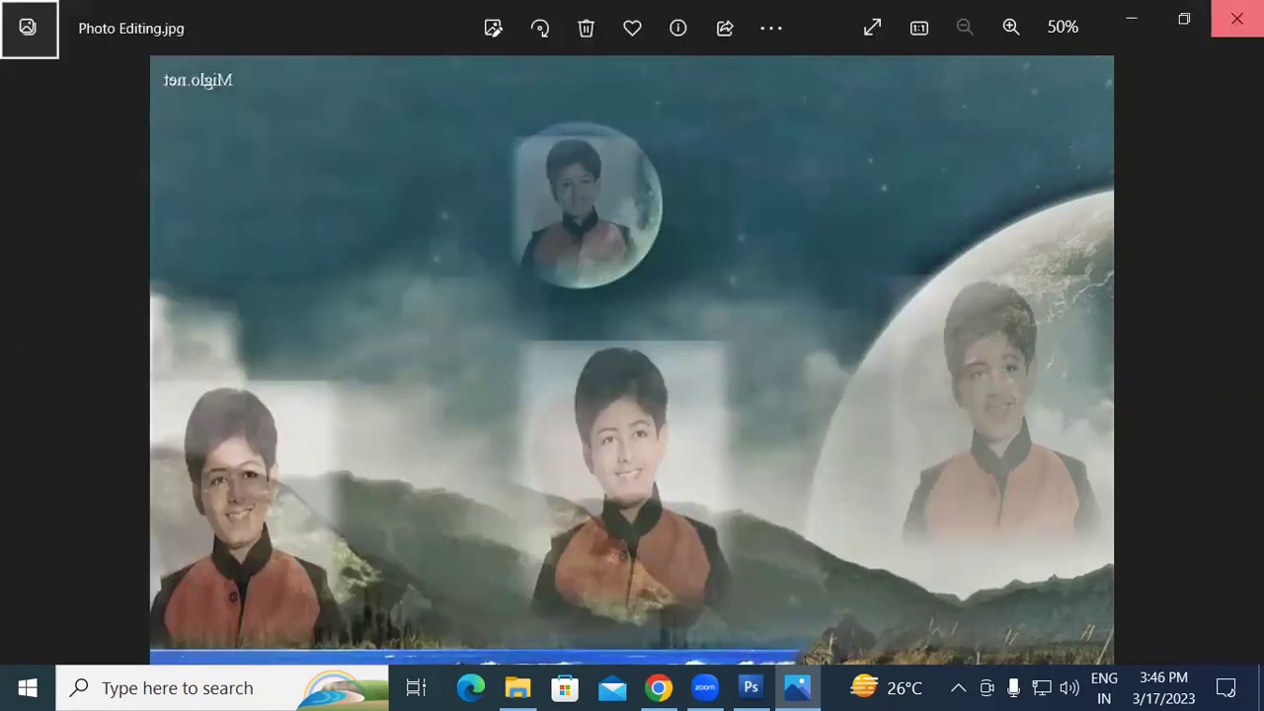
click(1236, 18)
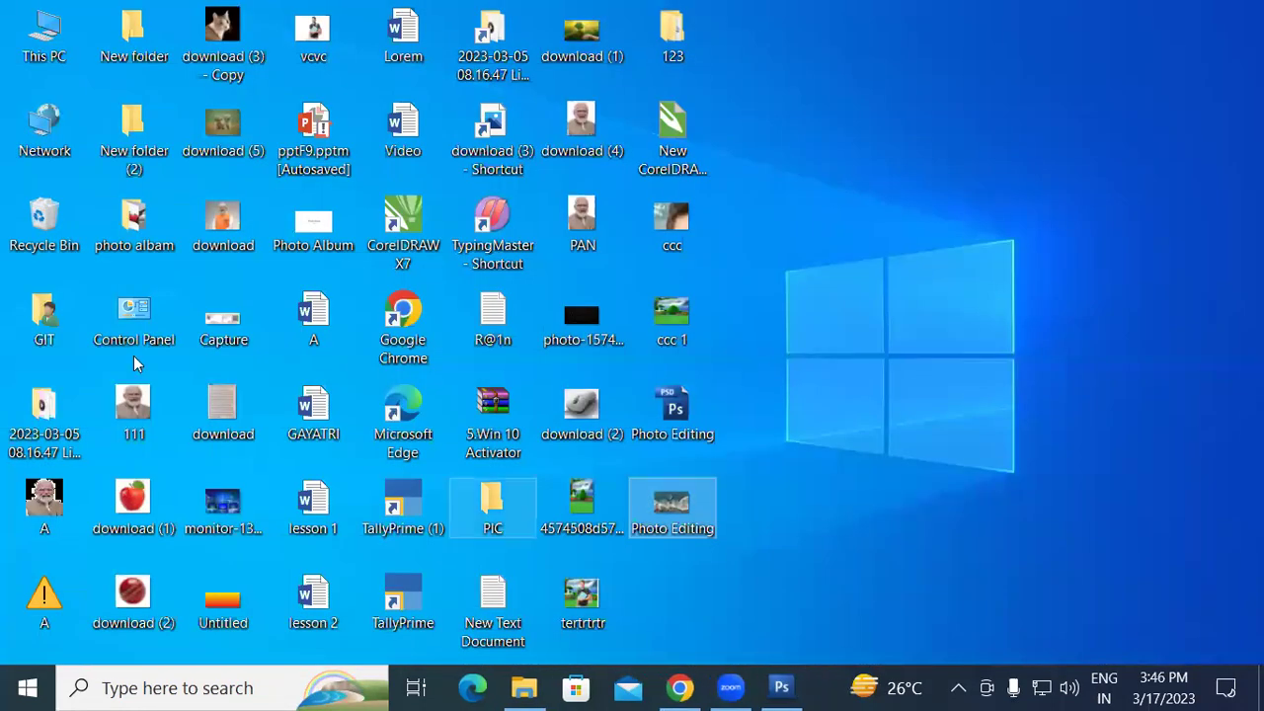
- Switch back to Photoshop and close both the Photo Editing.psd and Photo Editing.jpg documents
click(795, 688)
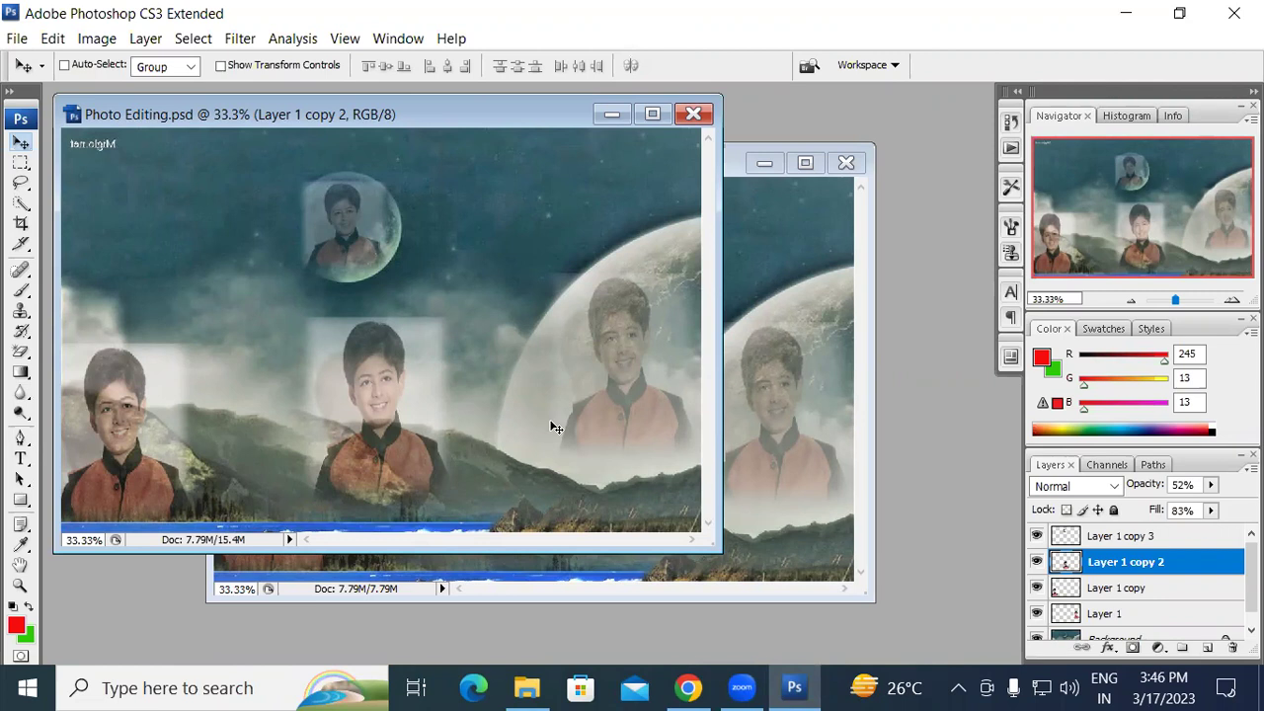
click(693, 114)
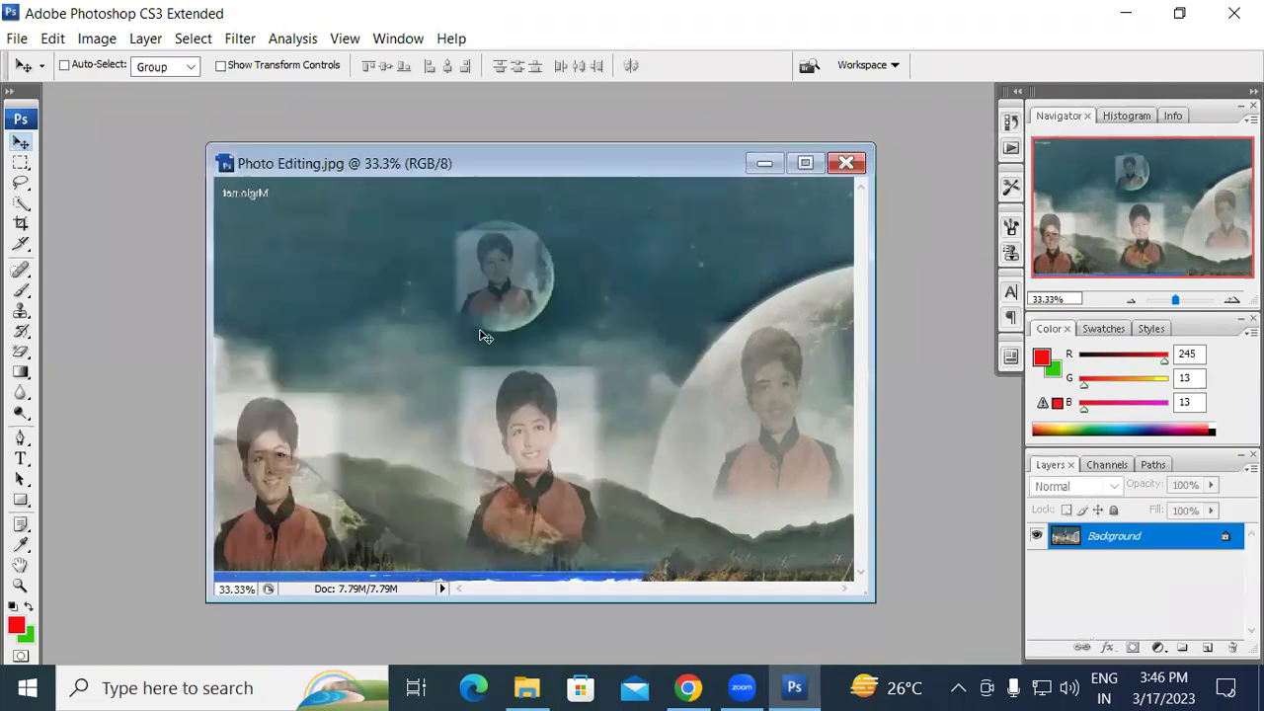
click(846, 163)
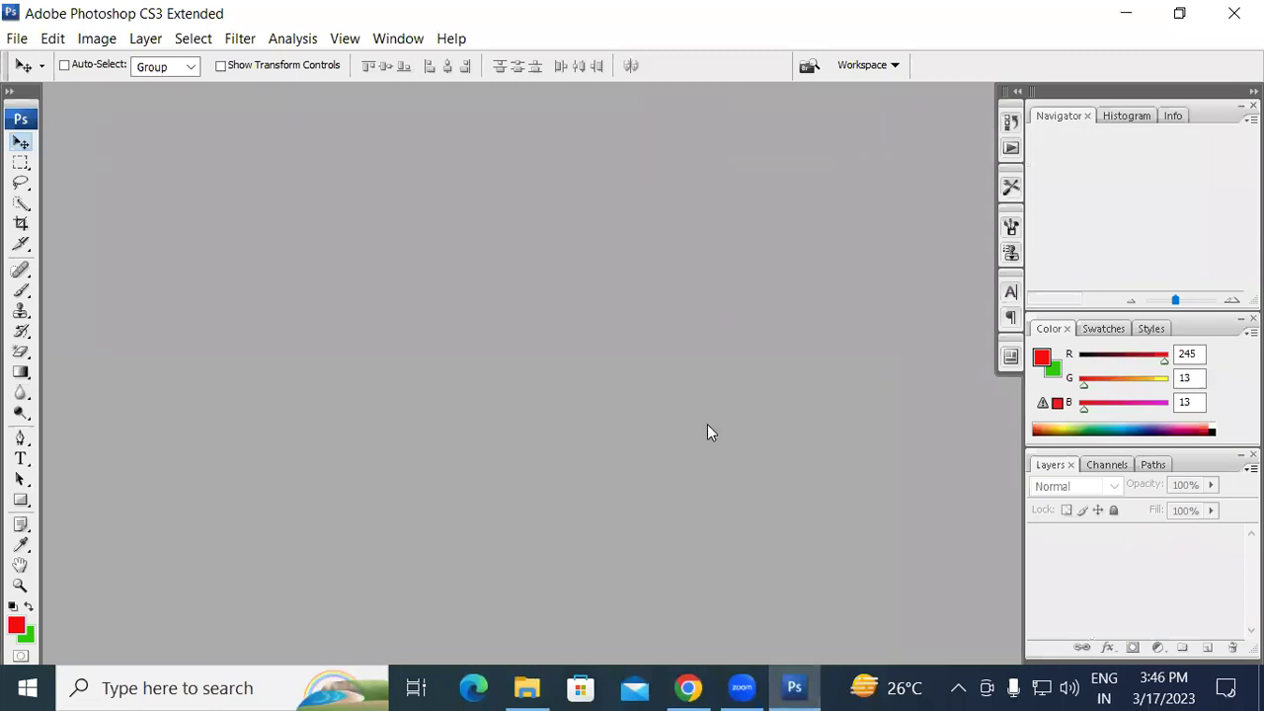